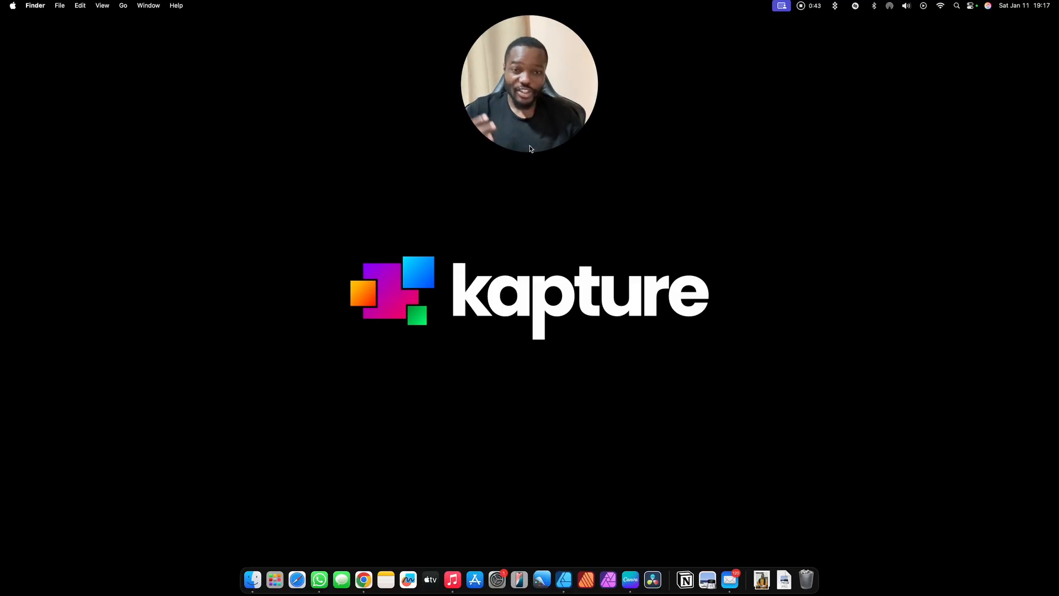
Look through the BYMART storefront home page, from the hero banner through new products, categories and top sellers.
key("ctrl+Left")
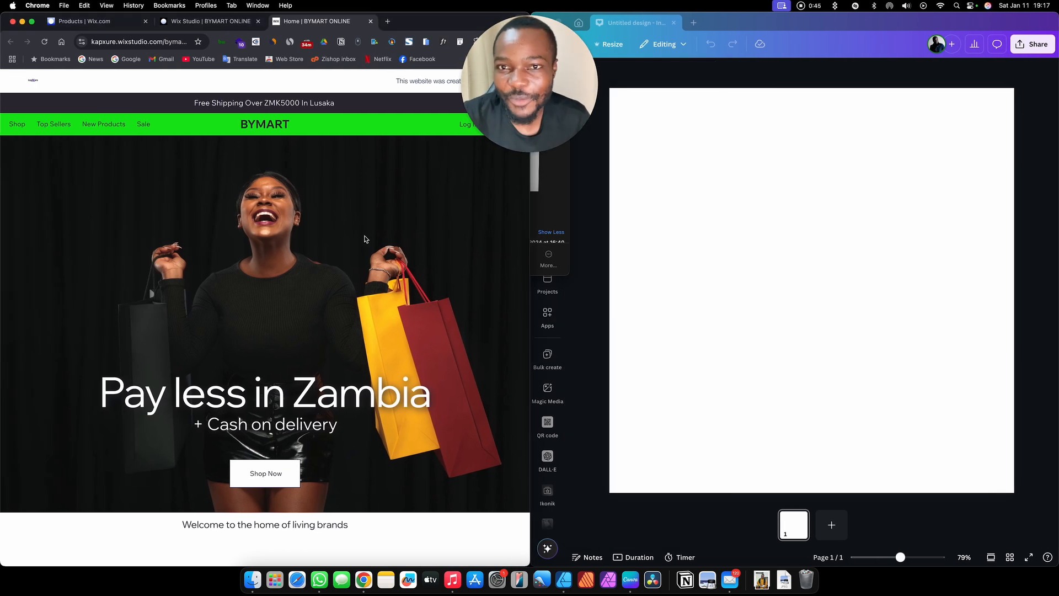
scroll(296, 275, "down", 6)
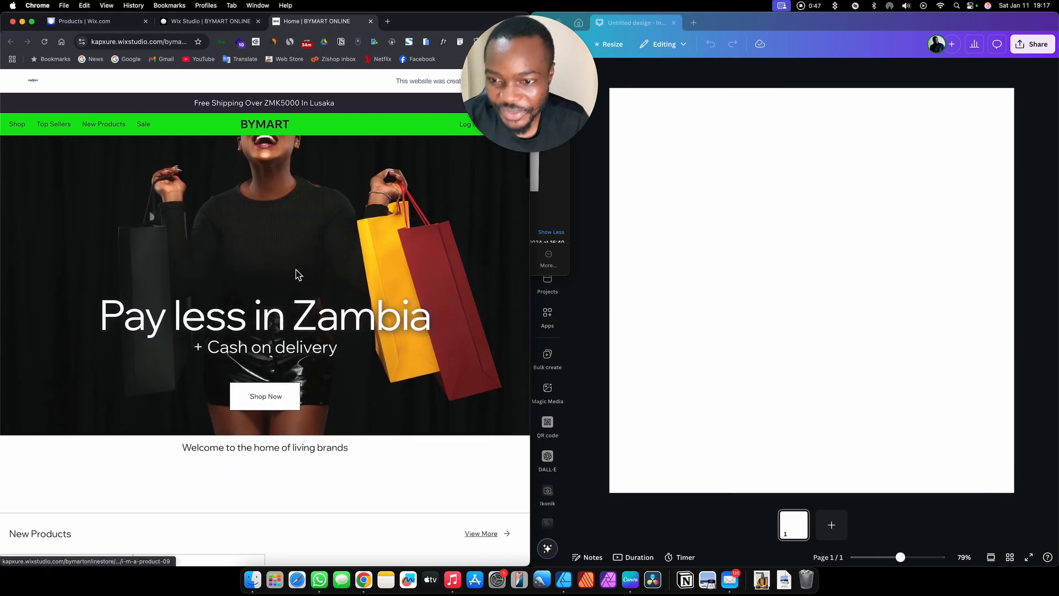
scroll(294, 274, "down", 6)
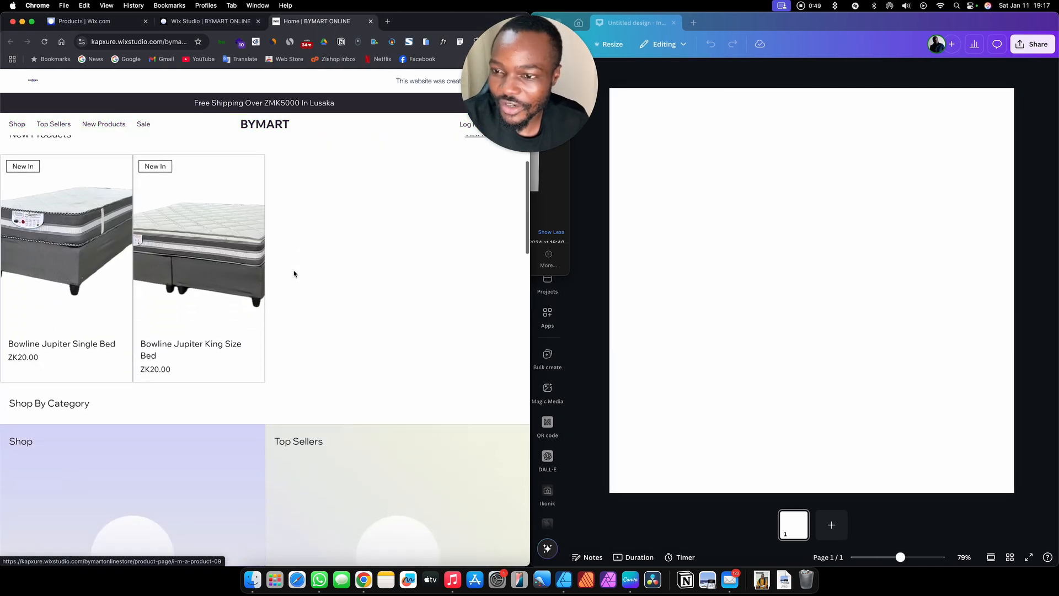
scroll(294, 273, "down", 12)
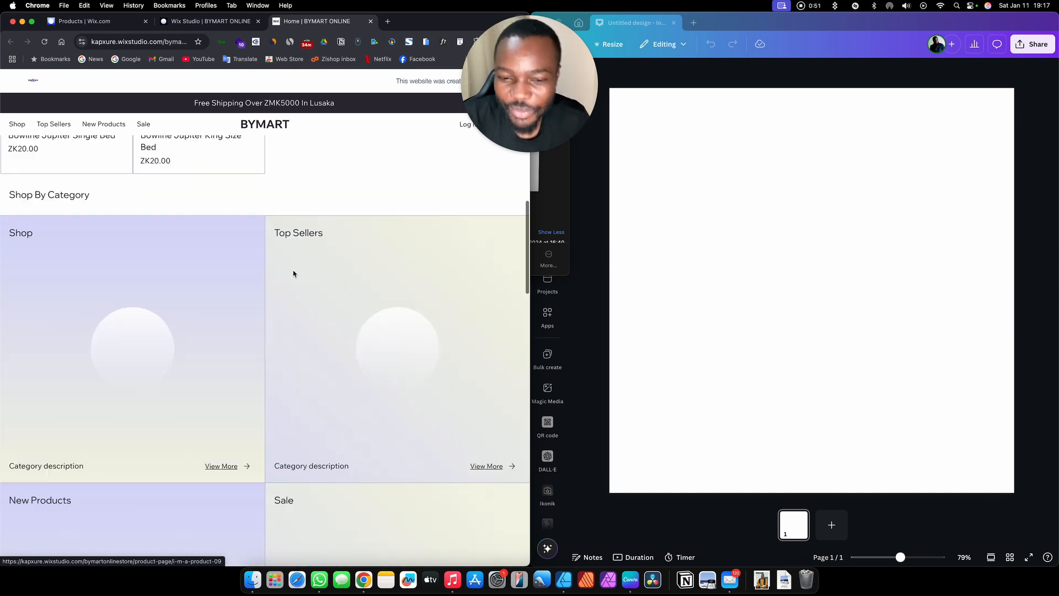
scroll(292, 273, "down", 2)
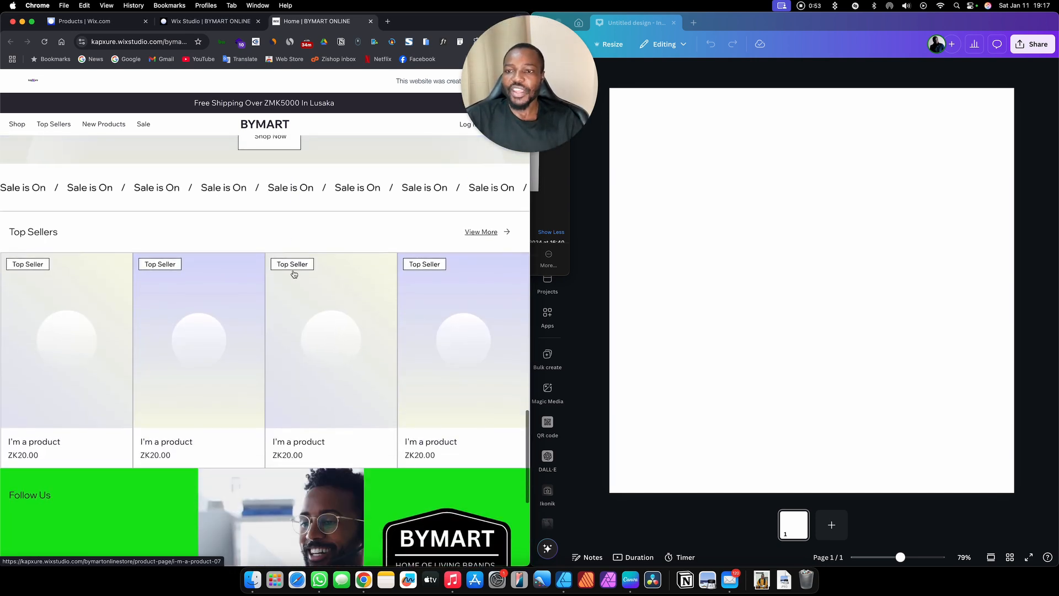
scroll(62, 347, "up", 12)
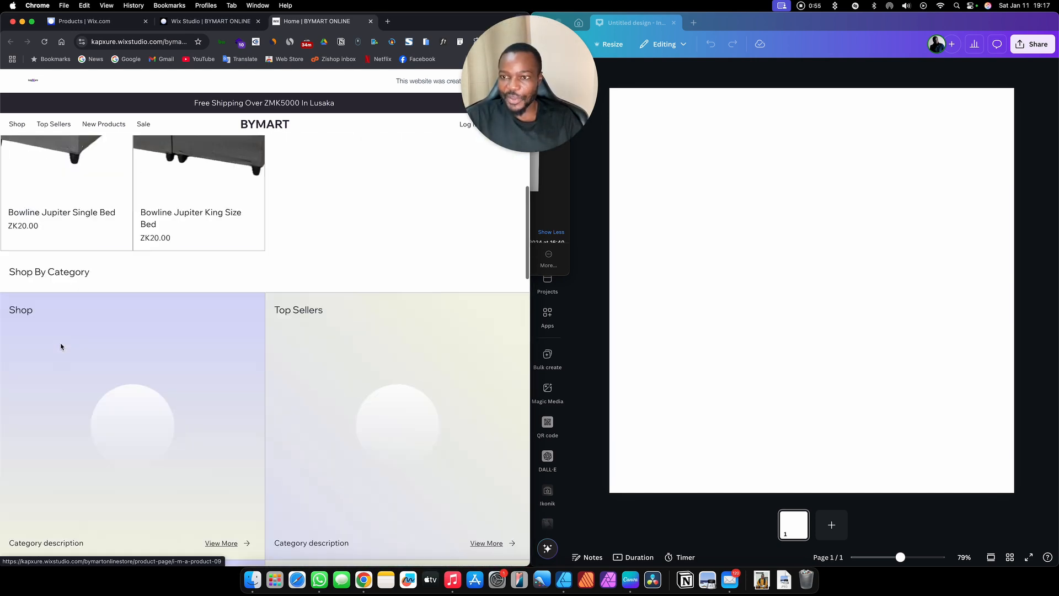
scroll(313, 378, "up", 10)
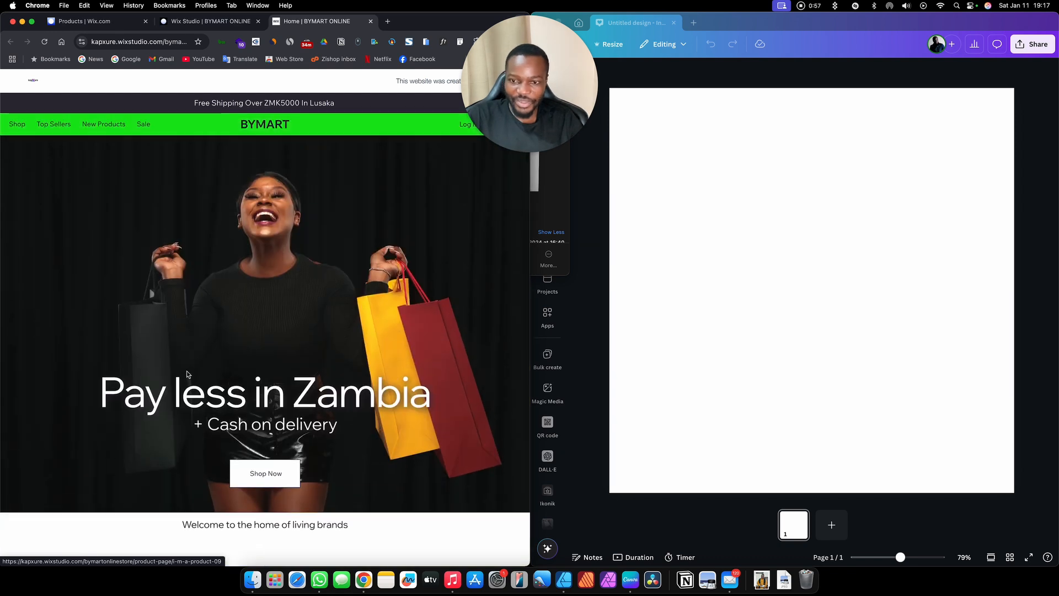
scroll(206, 393, "down", 5)
scroll(205, 393, "down", 2)
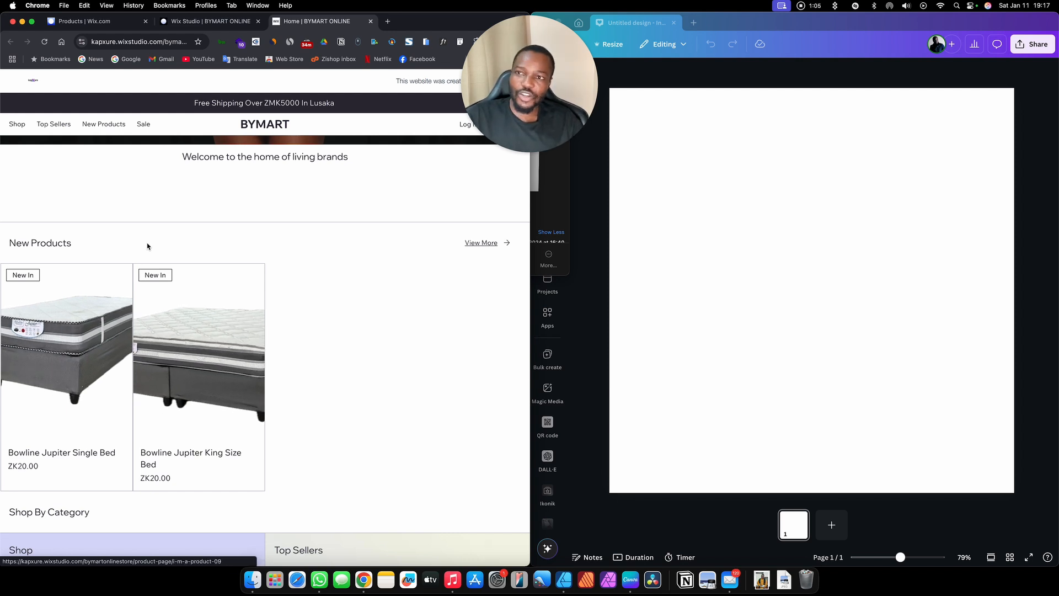
Review the store's product list in the Wix dashboard and open the placeholder product with SKU 005 to examine its fields.
left_click(92, 22)
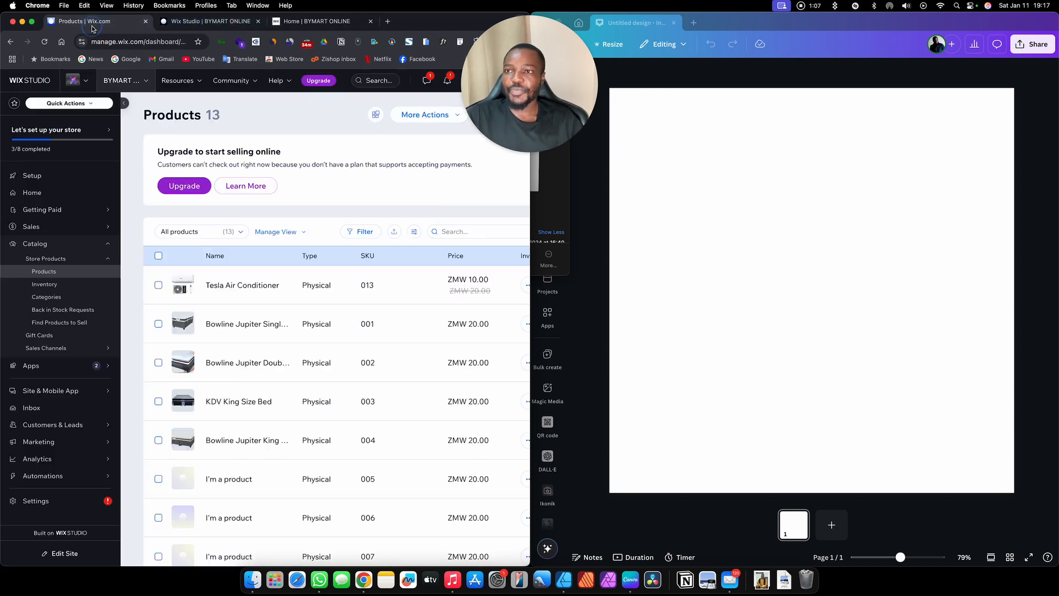
scroll(325, 454, "down", 5)
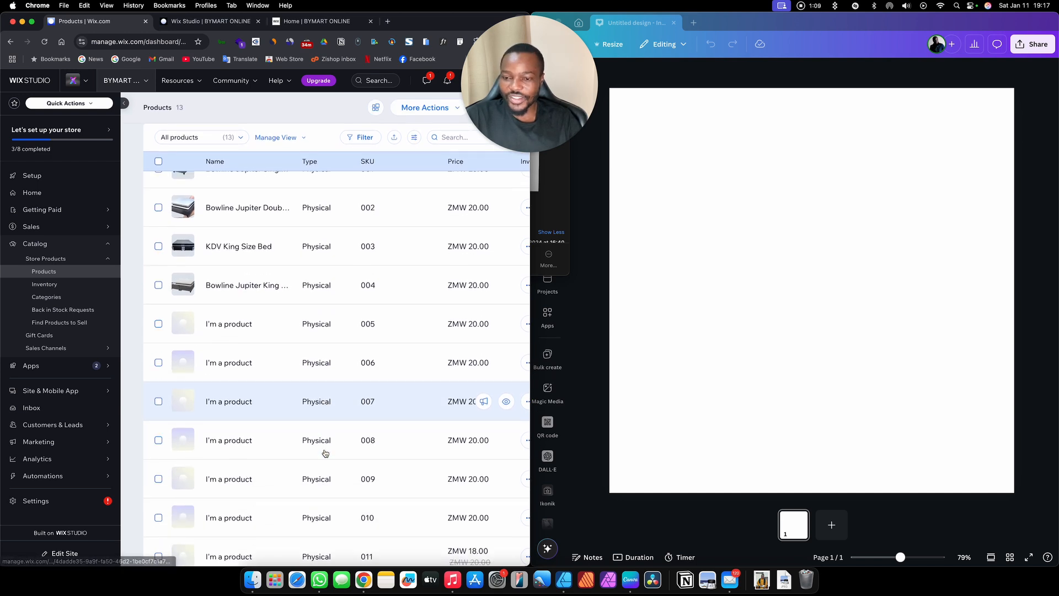
scroll(325, 453, "down", 1)
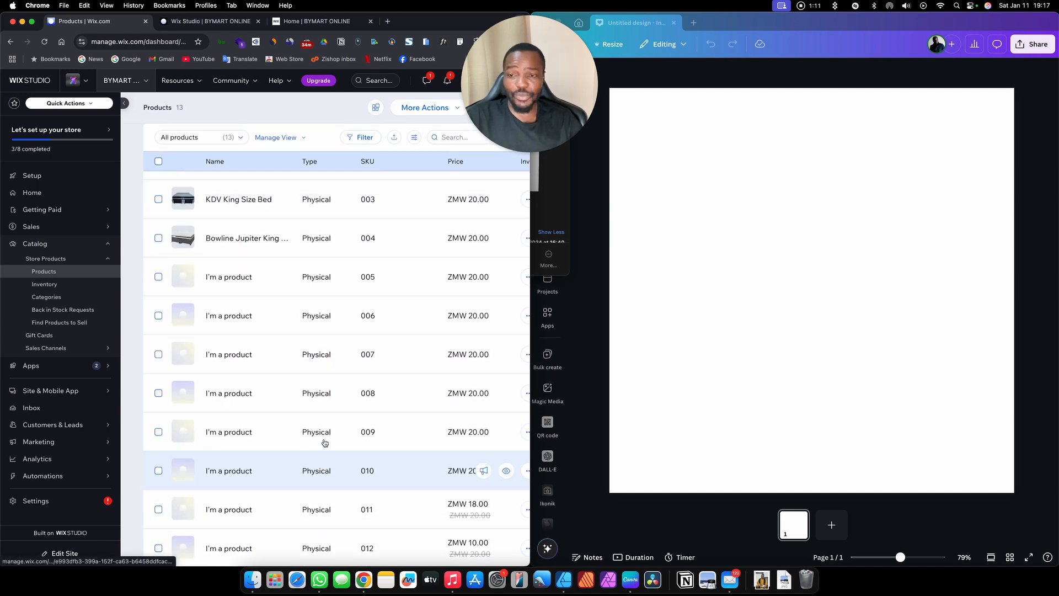
scroll(325, 447, "up", 8)
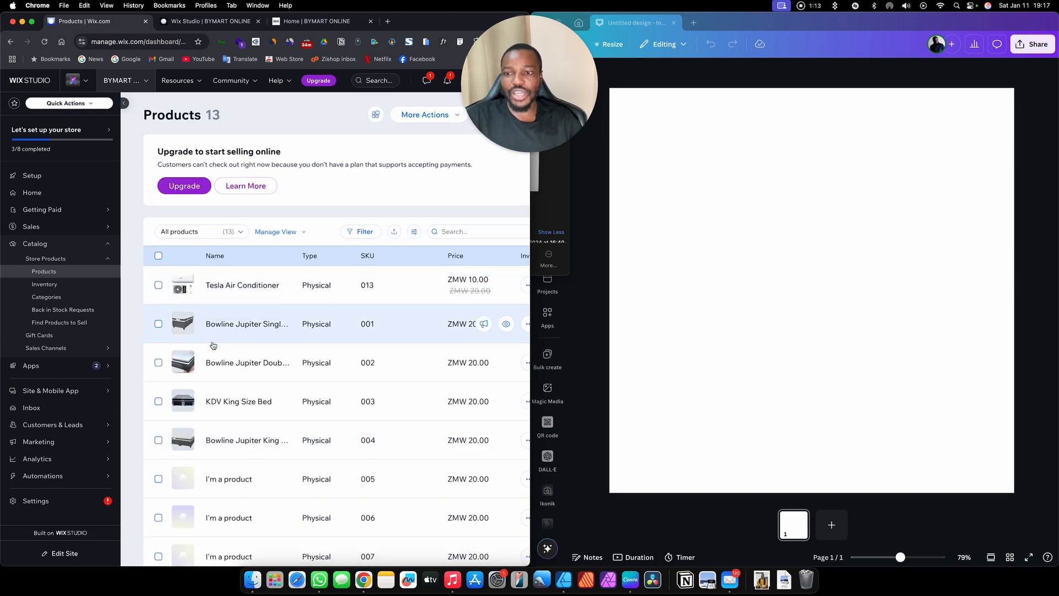
left_click(189, 480)
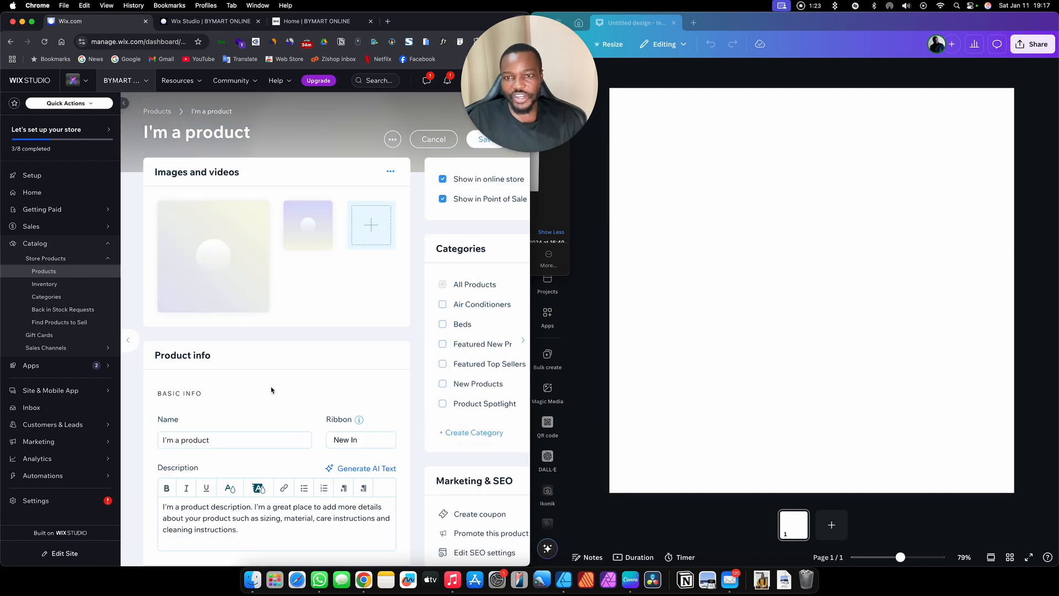
scroll(473, 414, "down", 2)
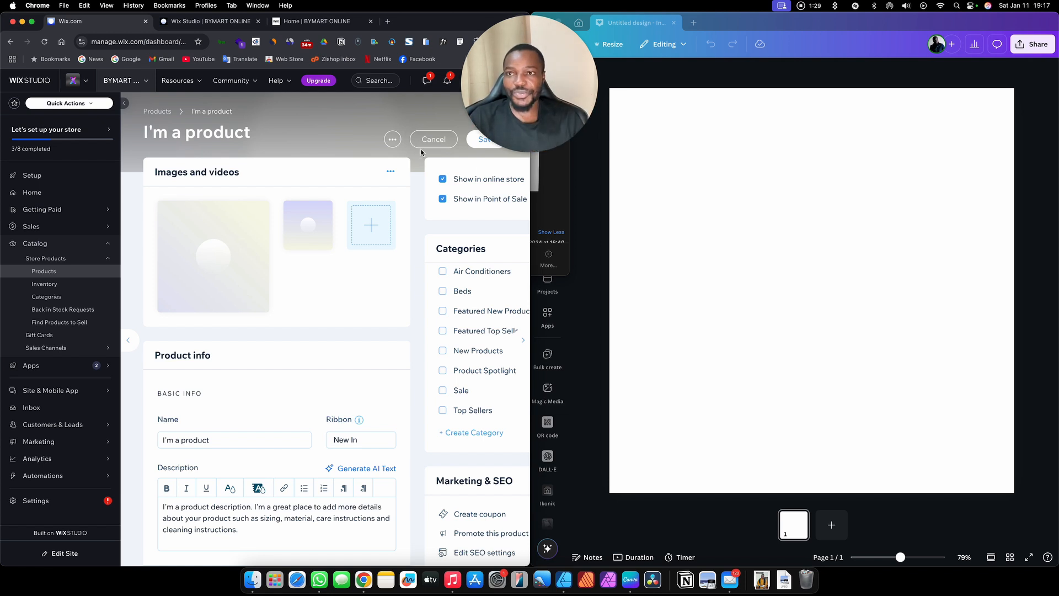
Examine the BYMART home page in the Wix Studio editor.
left_click(229, 9)
left_click(203, 19)
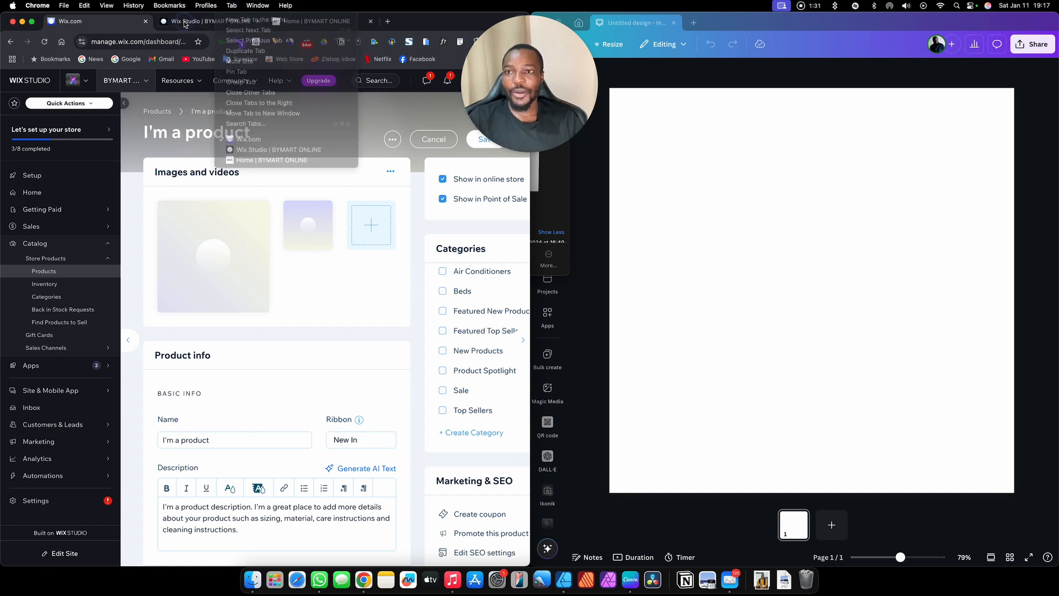
left_click(185, 21)
scroll(325, 415, "down", 15)
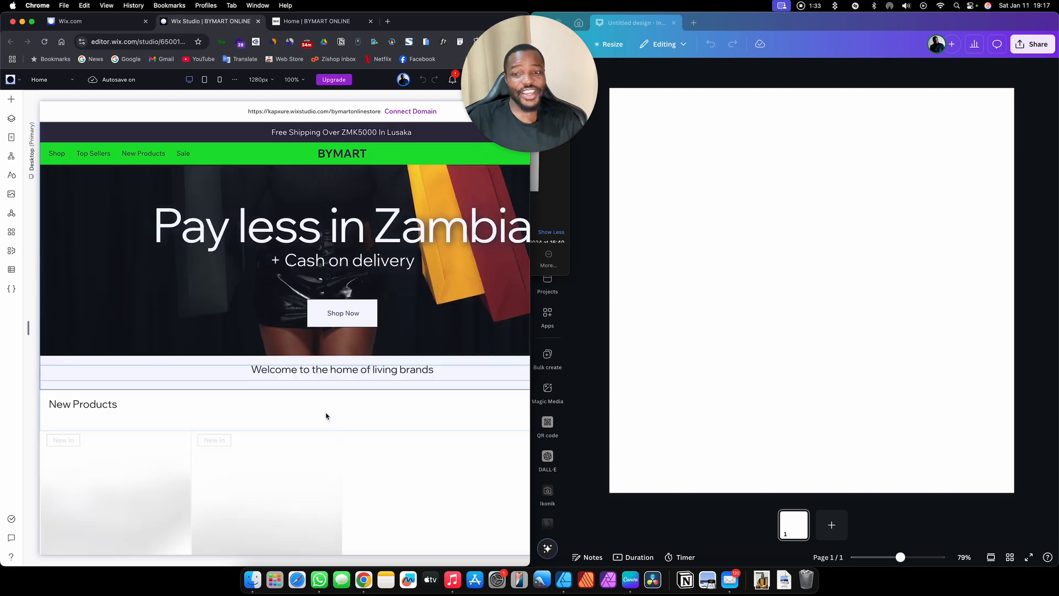
scroll(326, 414, "up", 15)
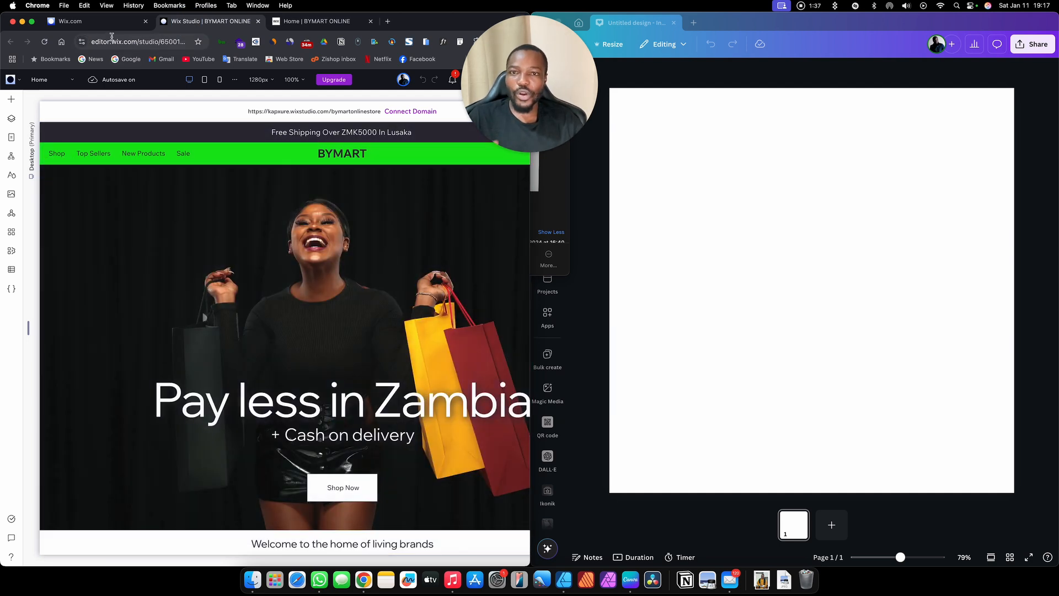
Switch to the Finder window, make it full screen and preview the cooker image cvbvnbmn.png.
key("ctrl+Up")
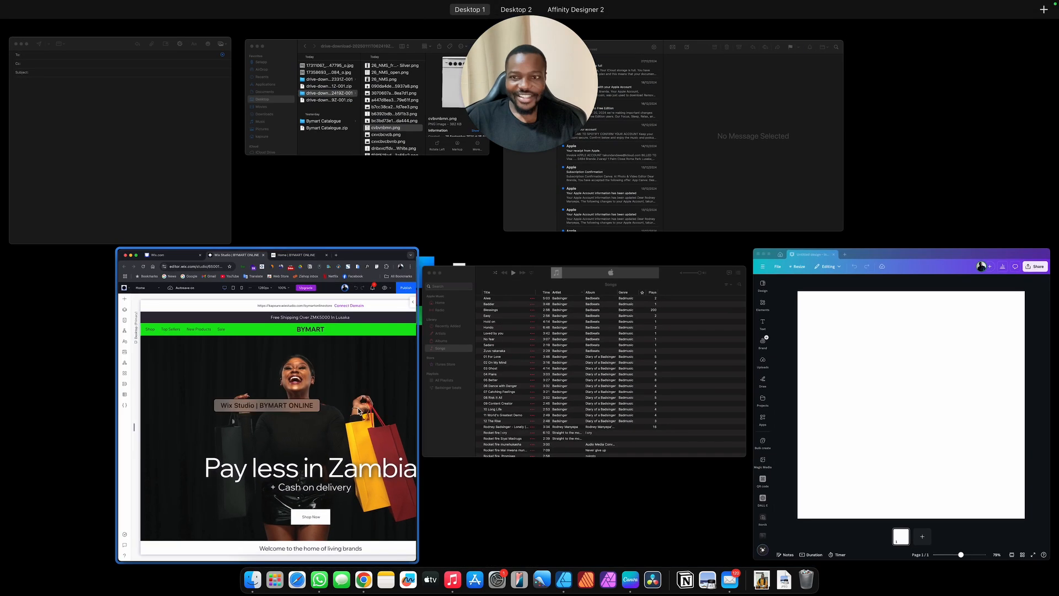
left_click(404, 174)
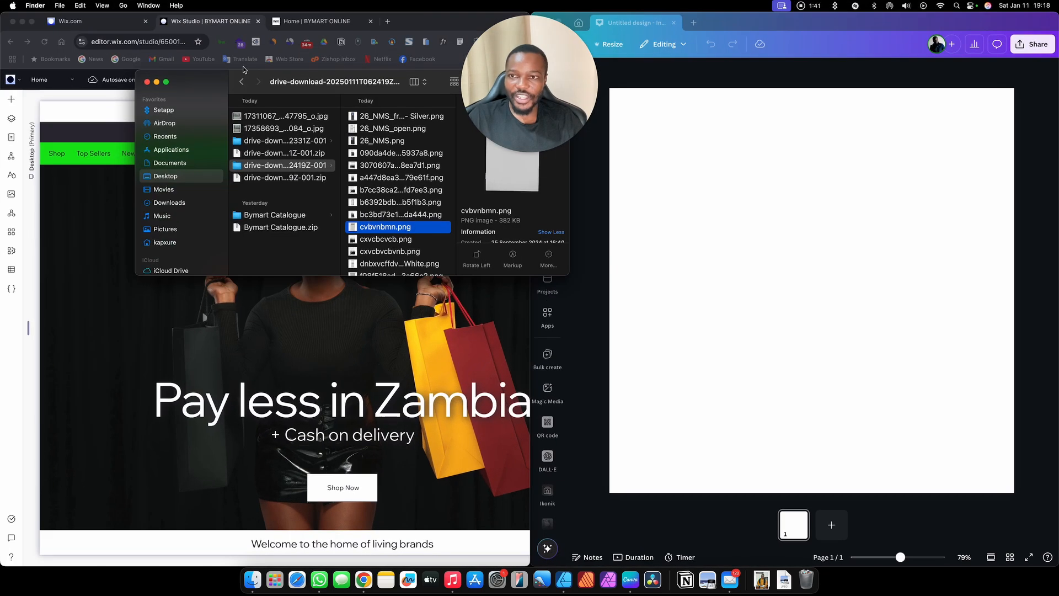
left_click(166, 82)
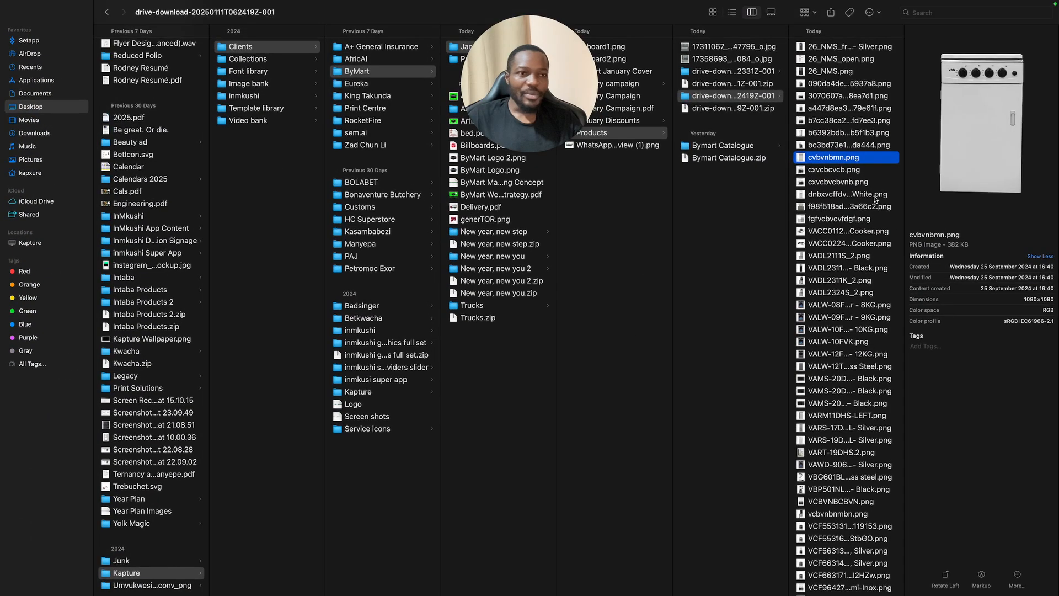
key("space")
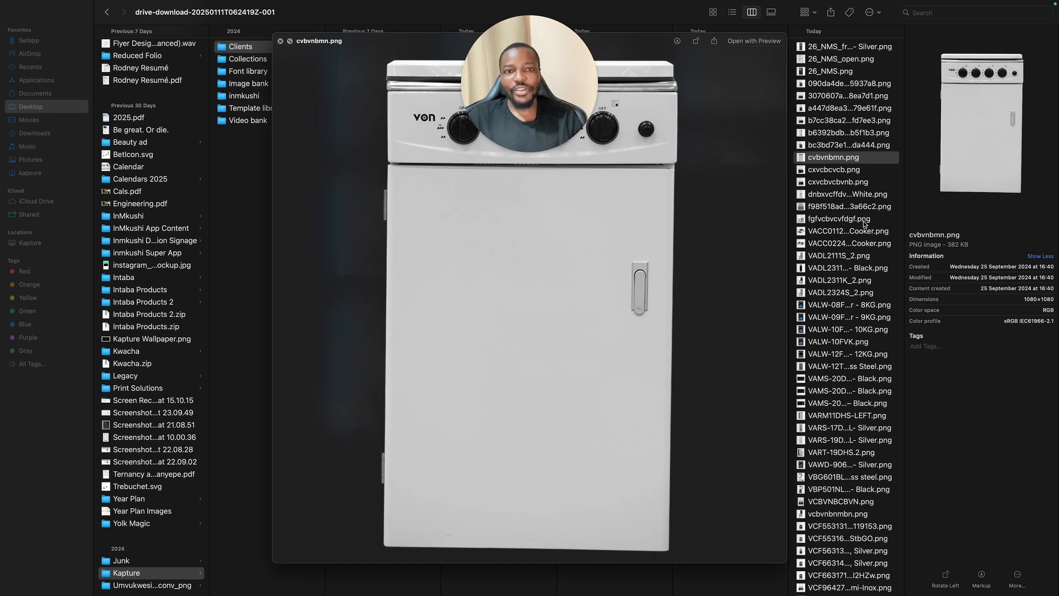
left_click_drag(348, 39, 290, 84)
key("space")
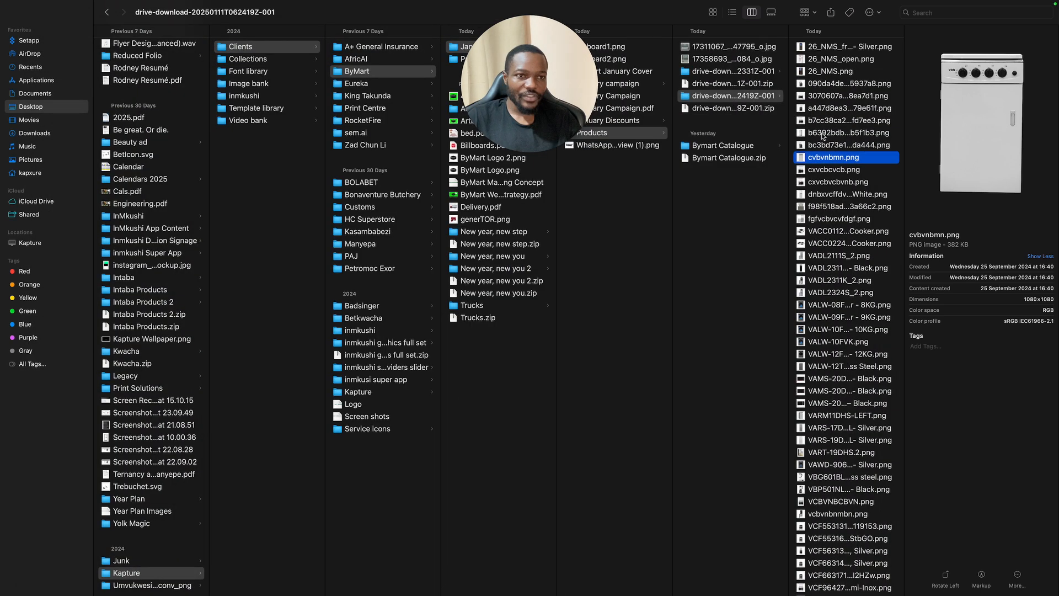
Preview the water dispenser image b6392bdb...b5f1b3.png and take the Finder window out of full screen.
left_click(833, 134)
key("space")
left_click_drag(427, 343, 410, 252)
key("space")
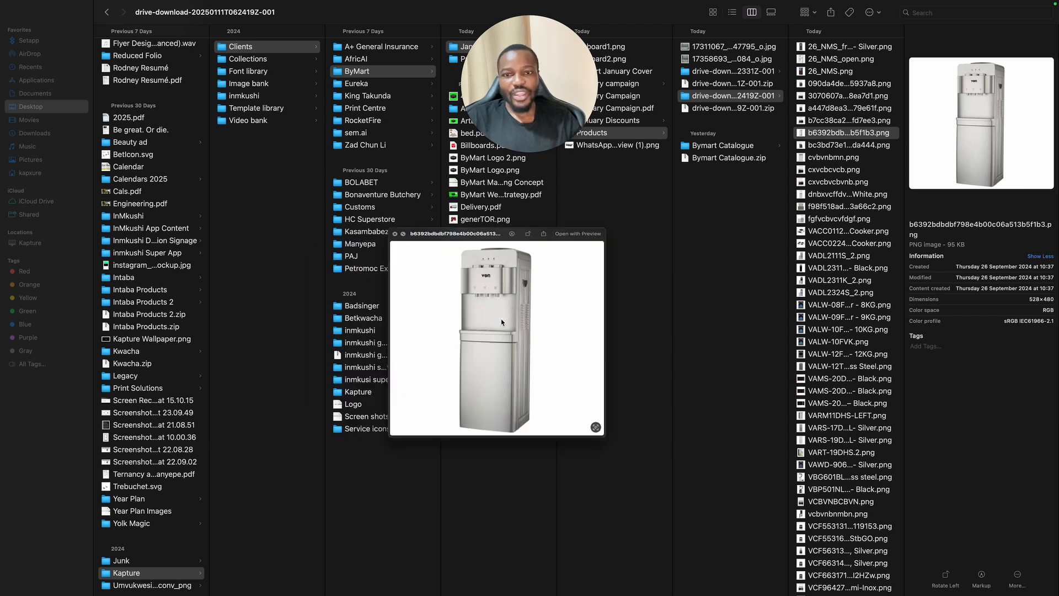
mouse_move(10, 6)
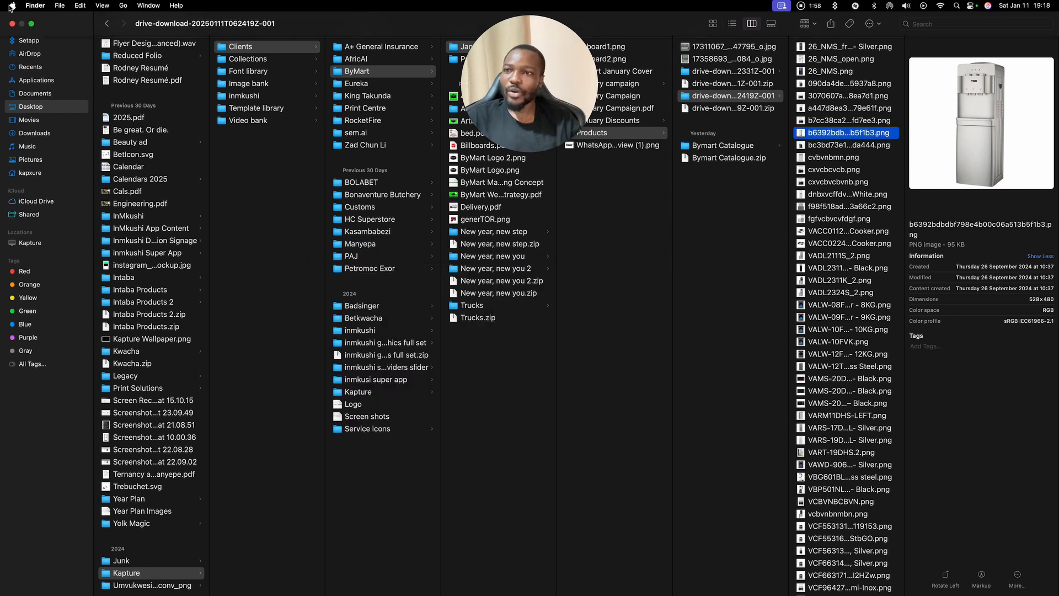
left_click(32, 25)
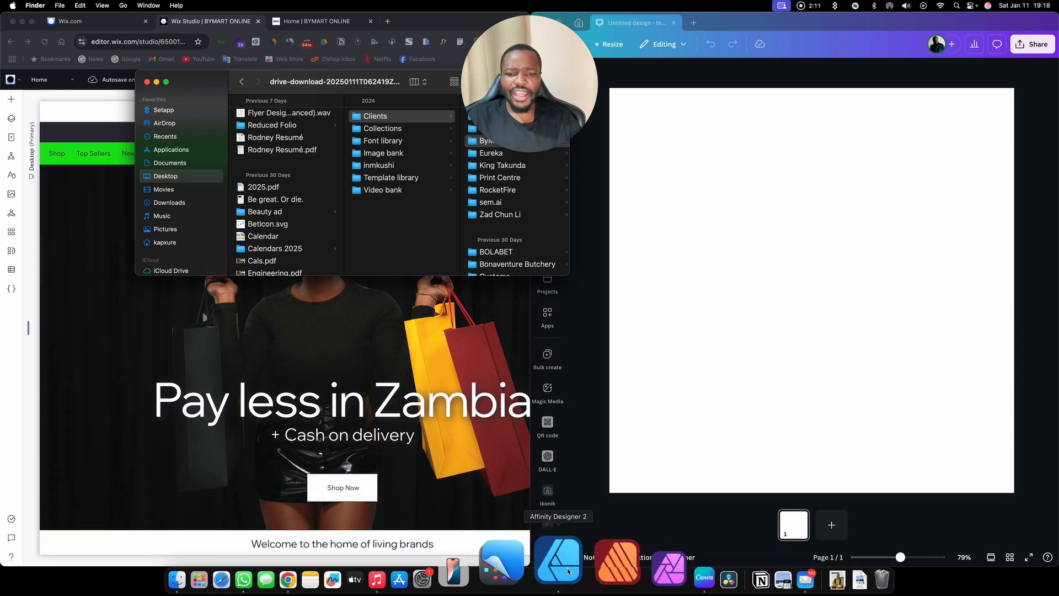
Switch to Affinity Designer 2, take it out of full screen and place the Finder window with the product images over it.
left_click(561, 569)
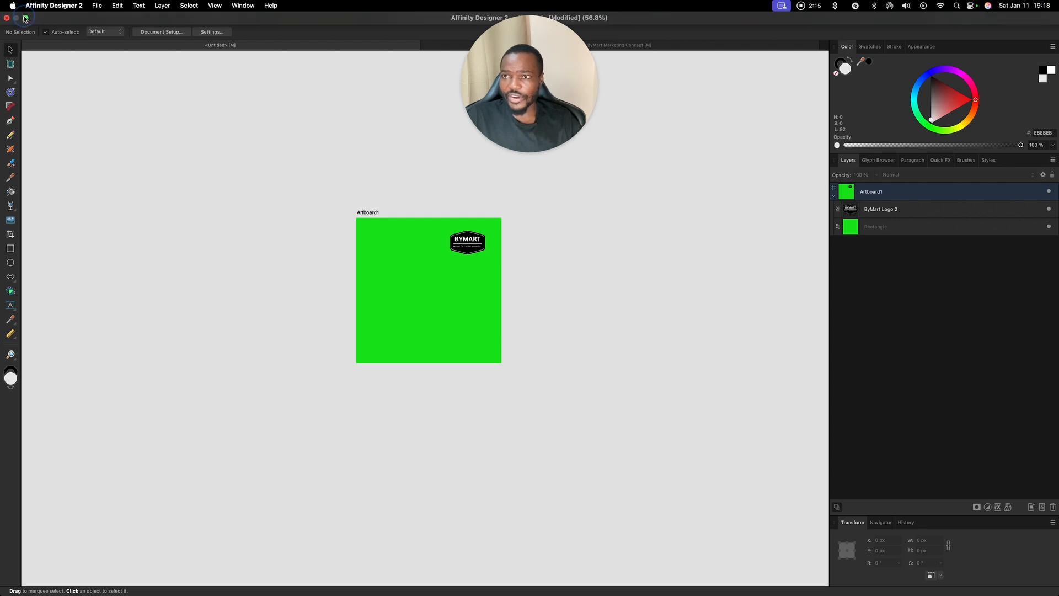
left_click(25, 18)
key("ctrl+Up")
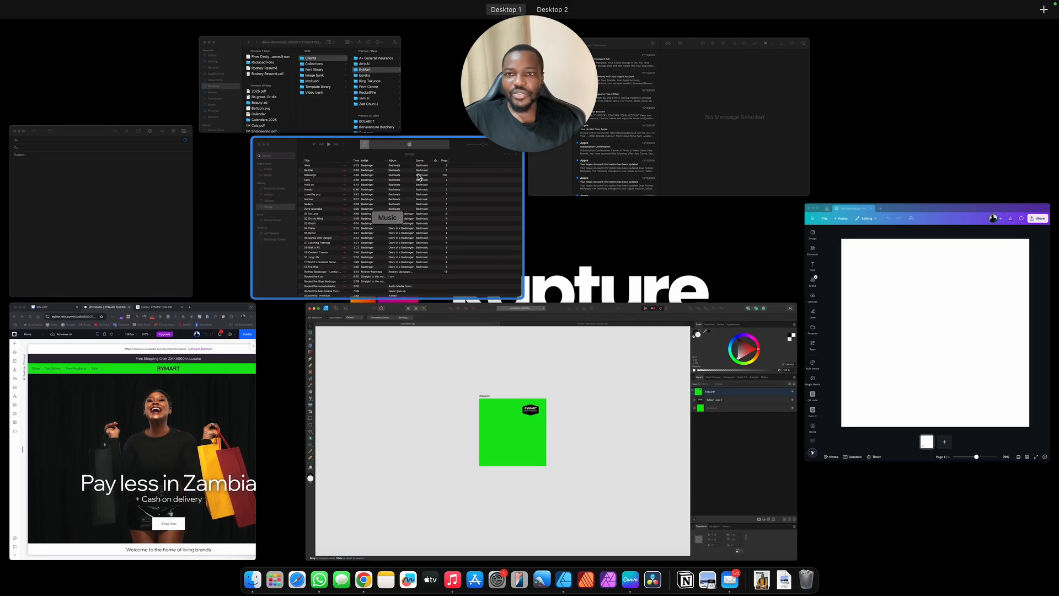
left_click(315, 111)
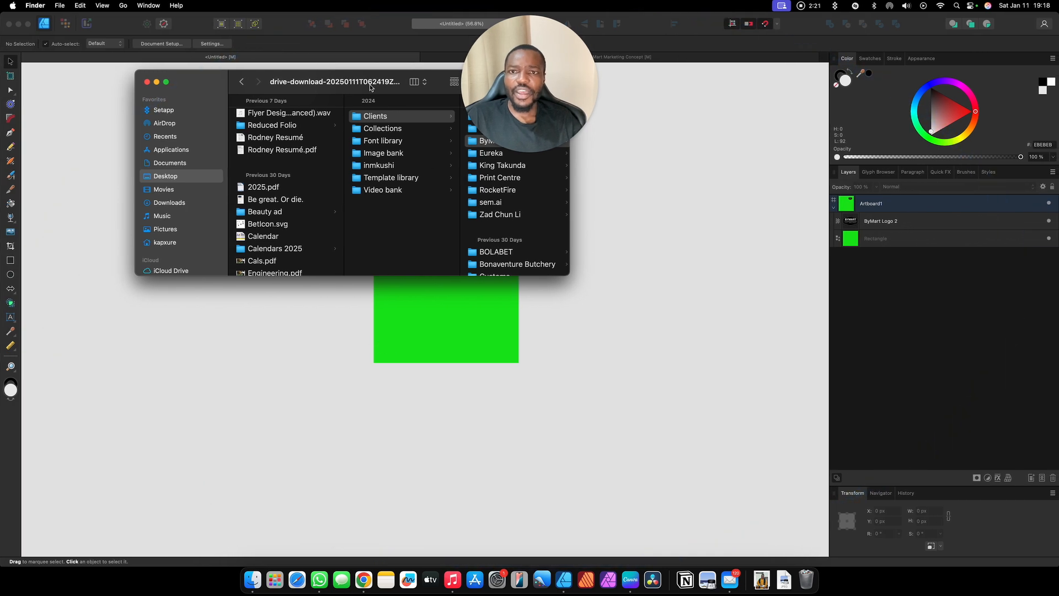
left_click_drag(370, 86, 249, 112)
scroll(292, 217, "right", 10)
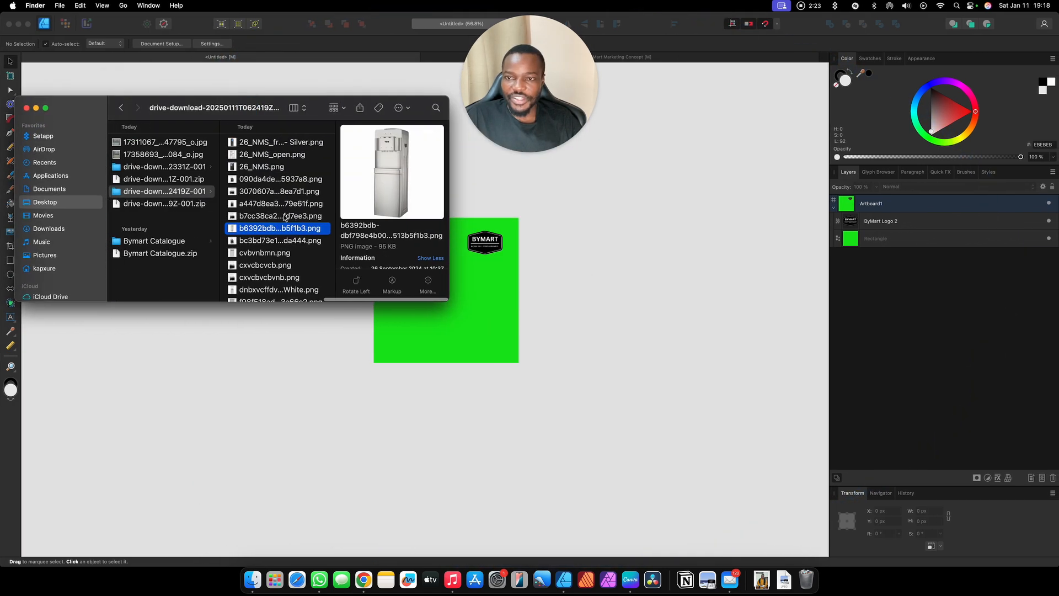
Place cvbvnbmn.png beside the green artboard and the water dispenser image b6392bdb...b5f1b3.png on the artboard.
left_click(250, 254)
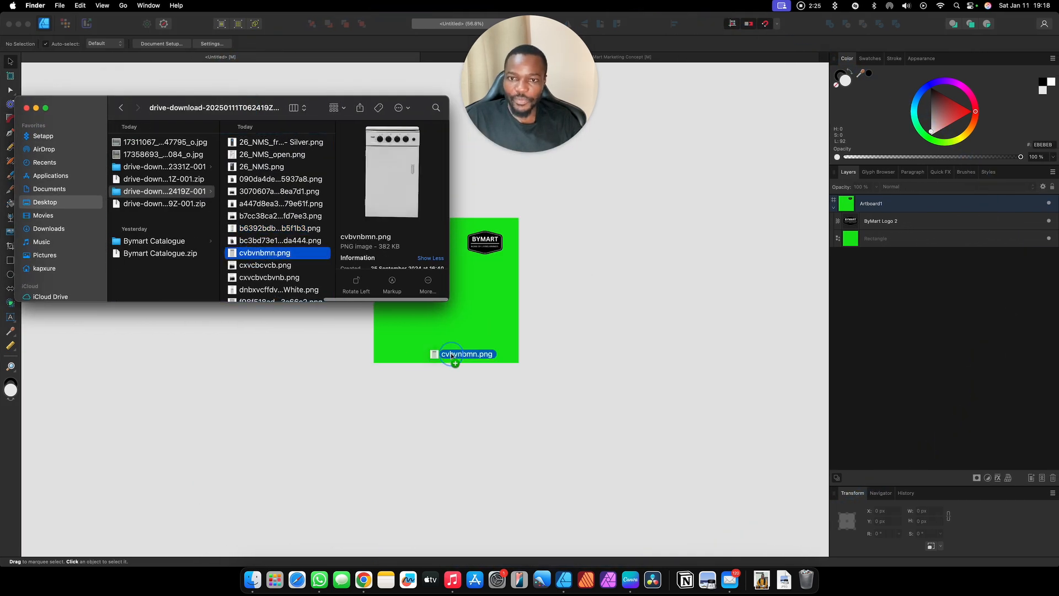
left_click_drag(422, 311, 211, 241)
left_click(267, 235)
left_click(249, 229)
left_click(408, 338)
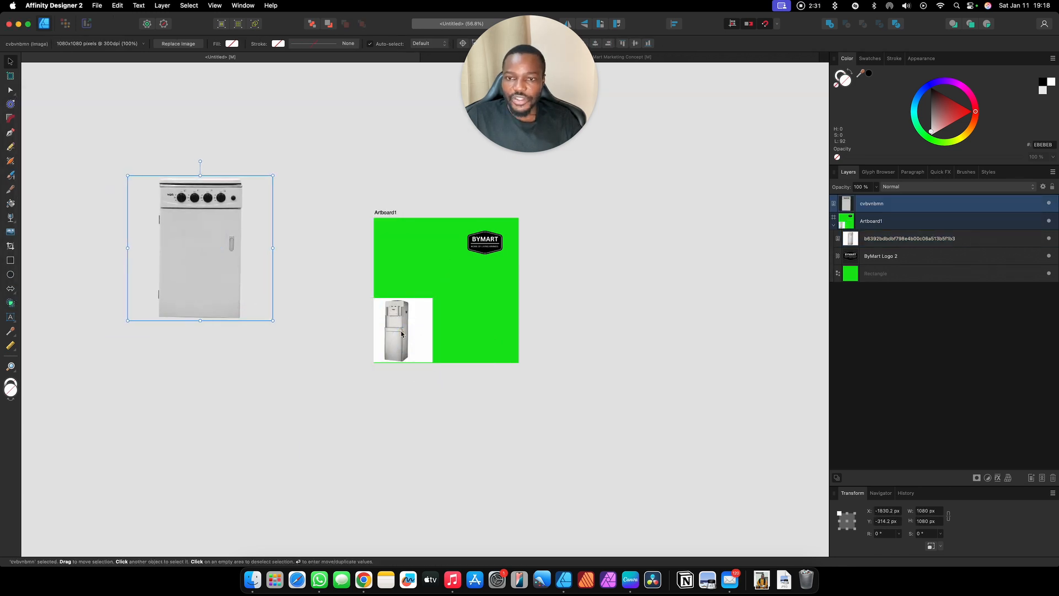
Move the water dispenser image to the right of Artboard1 and enlarge it to about 1080 px wide by 982 px high.
left_click_drag(402, 334, 225, 339)
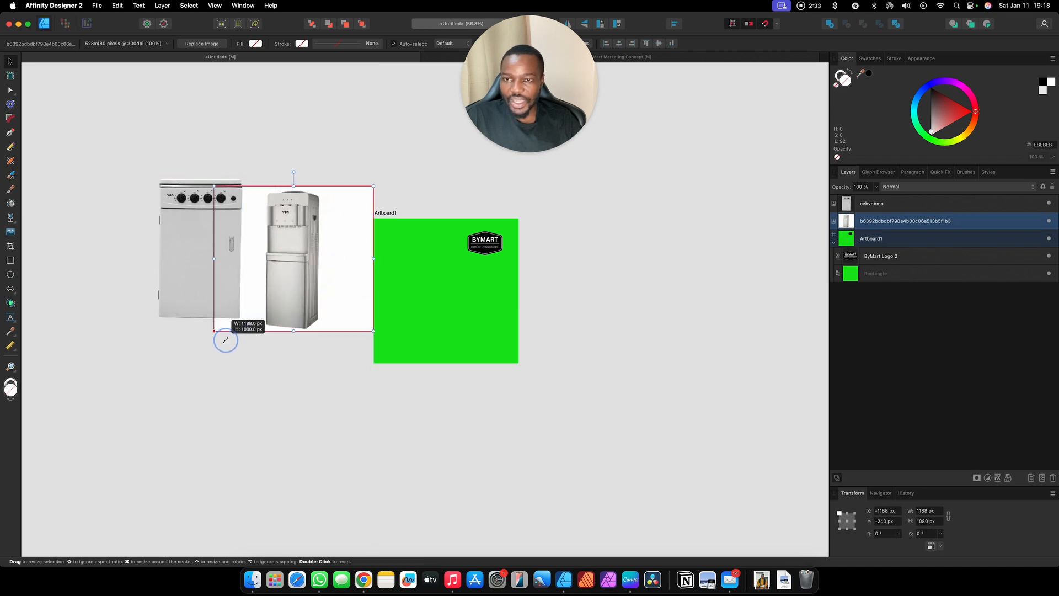
left_click_drag(309, 248, 635, 262)
scroll(644, 224, "up", 5)
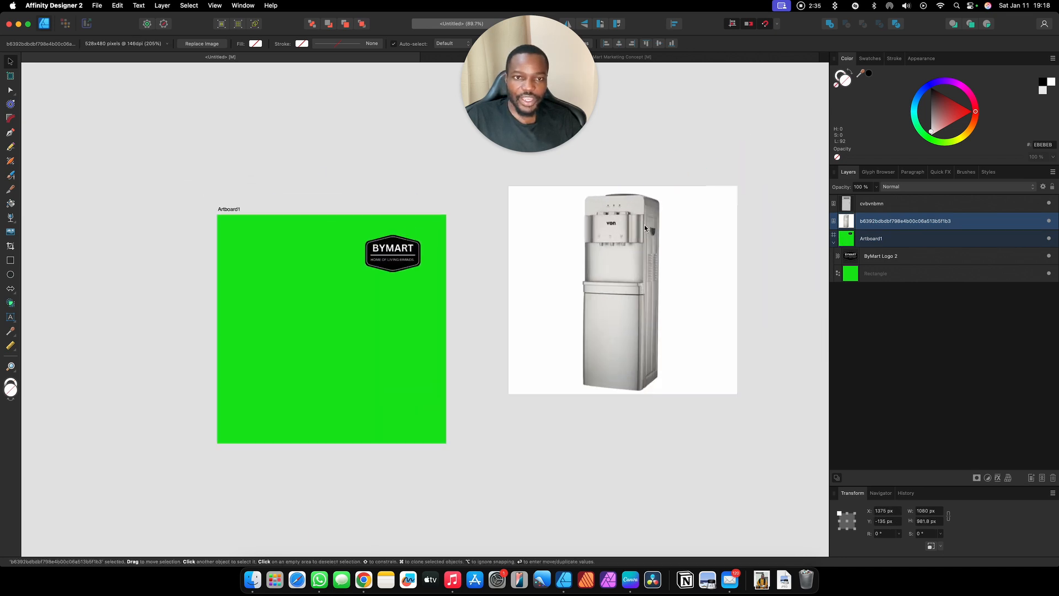
Move the cooker image slightly down and toward Artboard1, to about X -1772 px, Y -233 px.
scroll(178, 231, "left", 10)
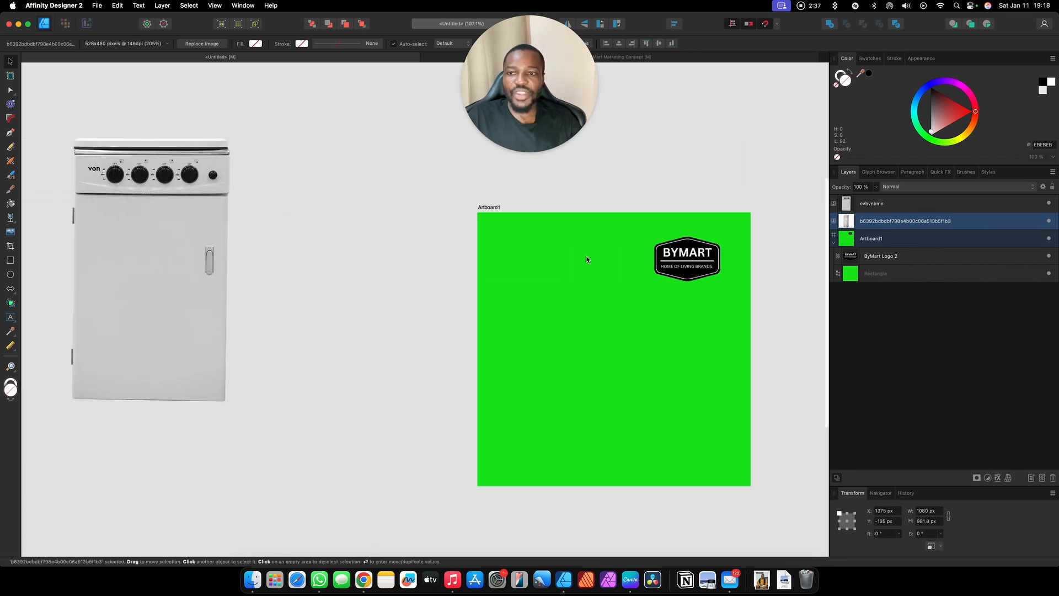
left_click(154, 251)
scroll(166, 264, "down", 4)
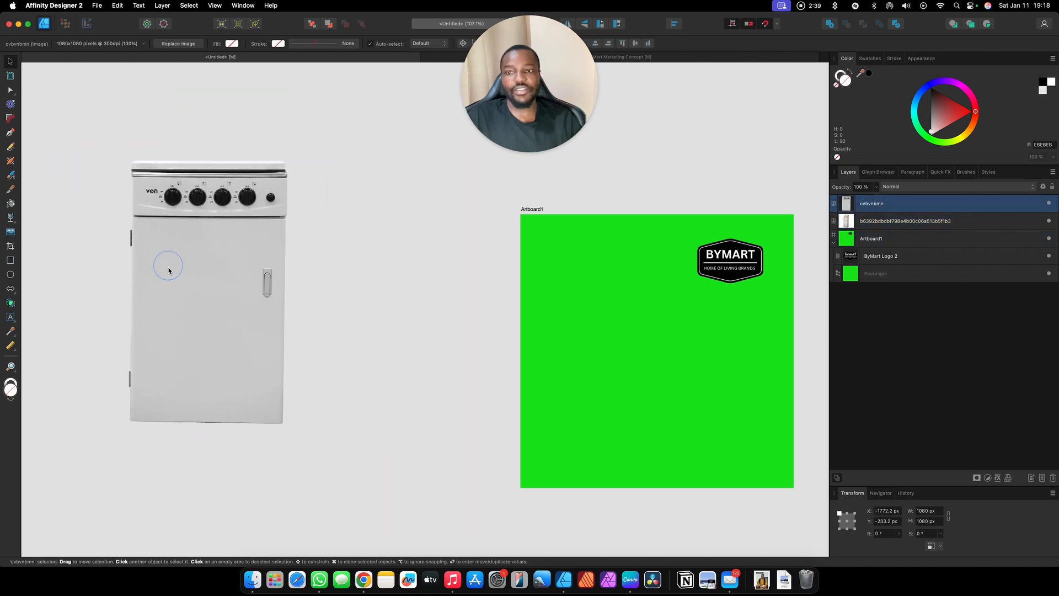
Shrink the cooker image to about 848 × 848 px and place it nearer Artboard1, at about X -1245 px, Y -68 px.
left_click_drag(187, 264, 212, 277)
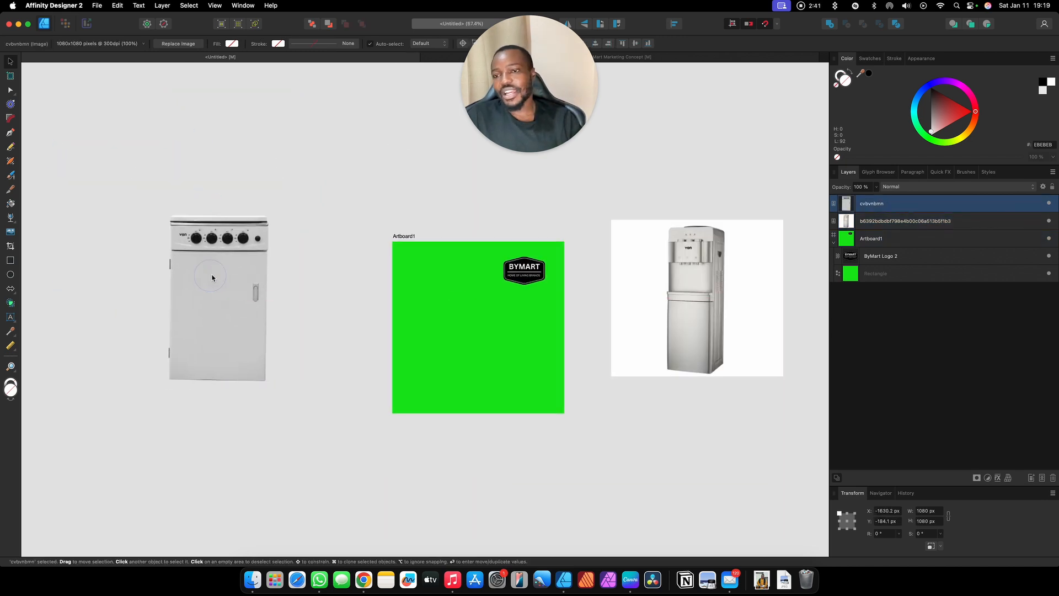
mouse_move(302, 213)
left_mouse_down()
mouse_move(279, 227)
mouse_move(295, 230)
left_mouse_up()
left_click_drag(243, 298, 275, 299)
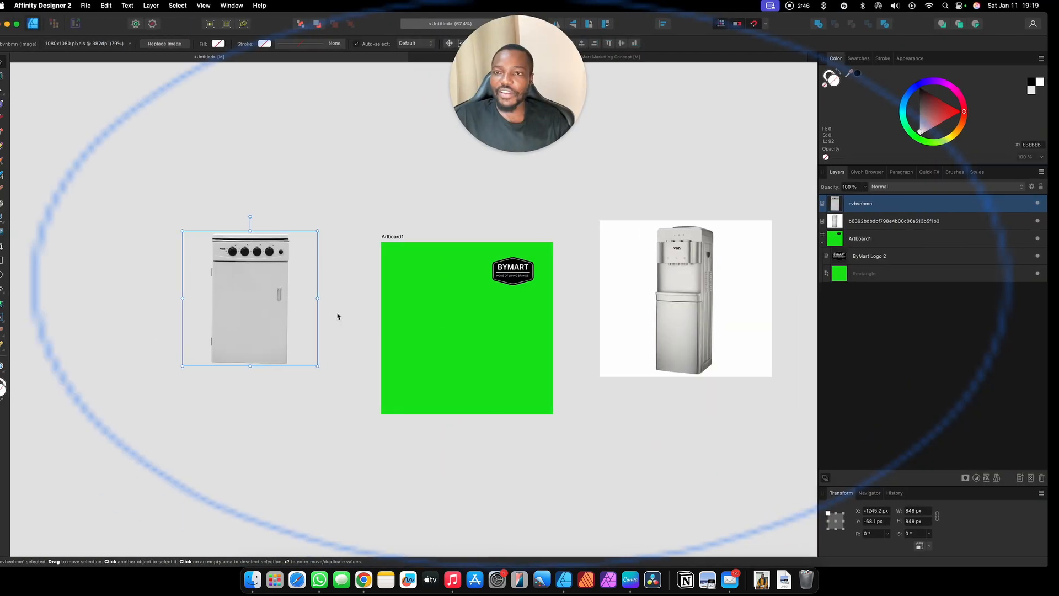
Switch to the Wix Studio page in Chrome, examine its New Products section and return to Affinity Designer.
key("ctrl+Up")
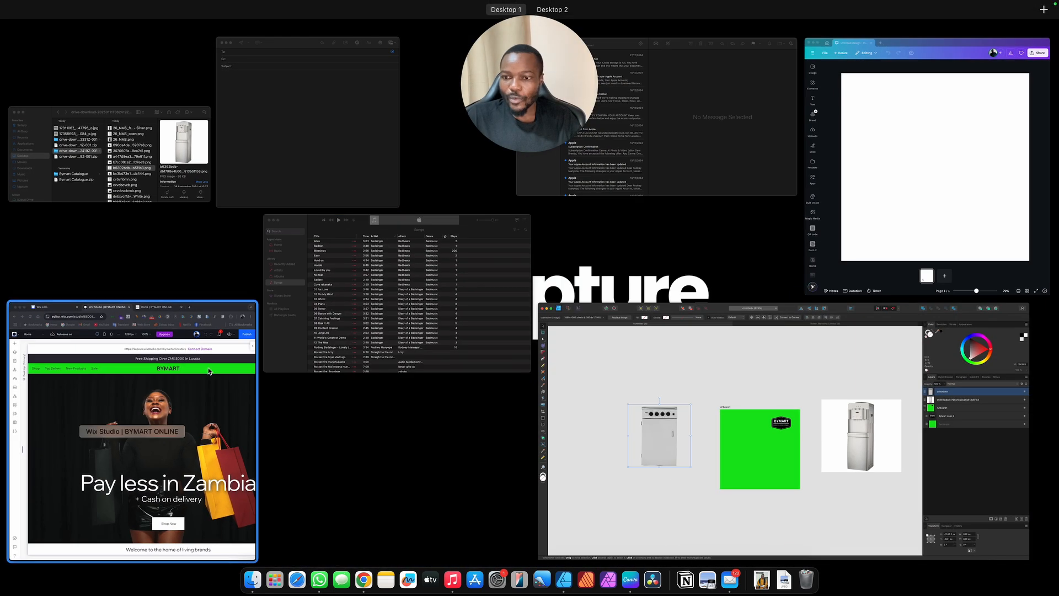
left_click(165, 431)
scroll(304, 411, "down", 3)
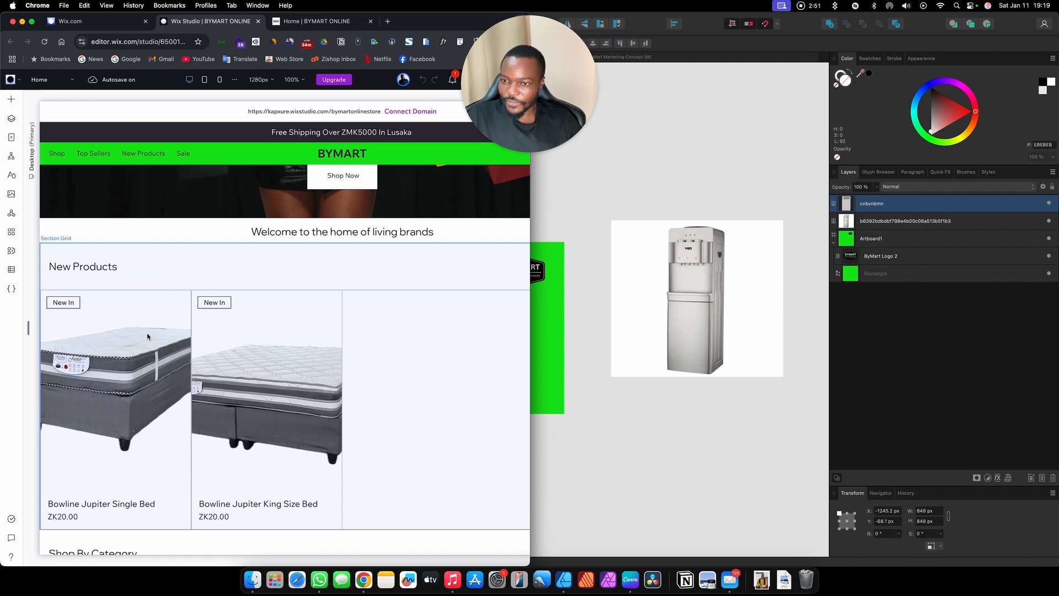
left_click(589, 373)
Enlarge the cooker image to about 1642 × 1642 px and move it away from Artboard1, to about X -1990 px, Y -404 px.
left_click(287, 316)
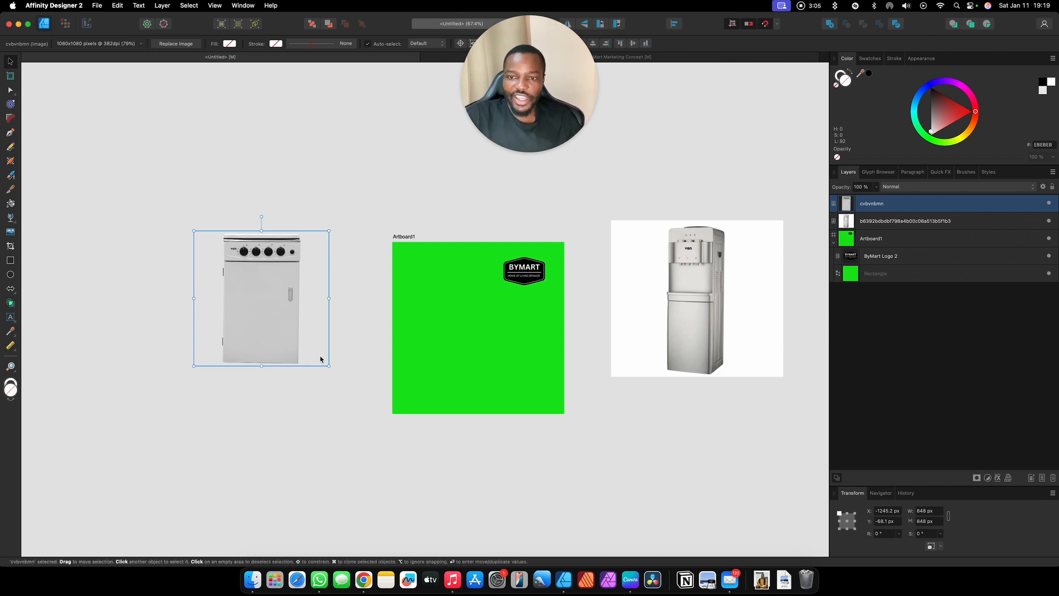
left_click_drag(326, 367, 402, 424)
left_click_drag(285, 332, 229, 343)
left_click(485, 289)
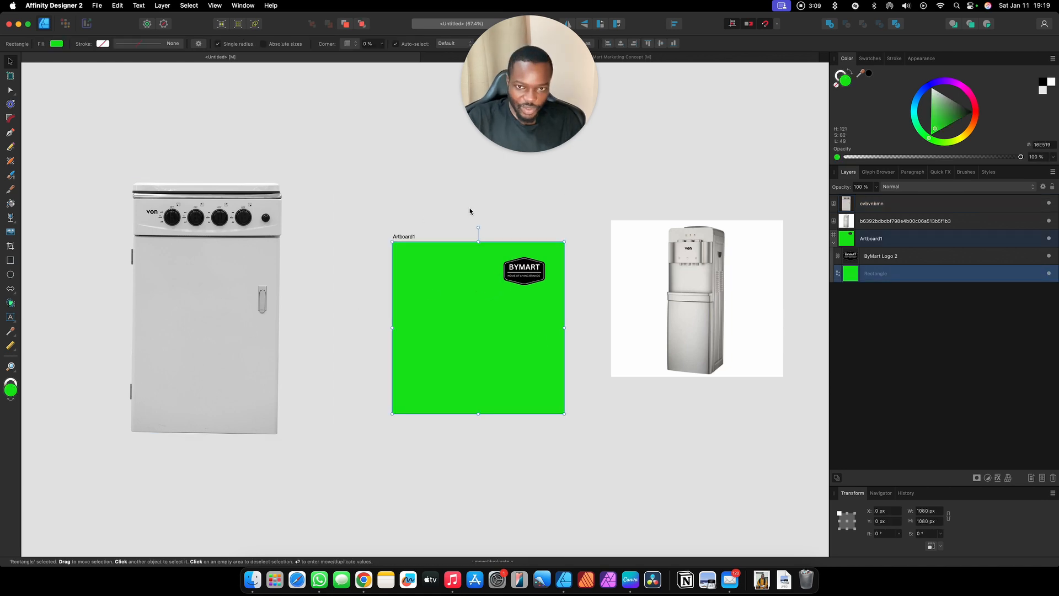
left_click(352, 429)
left_click(158, 301)
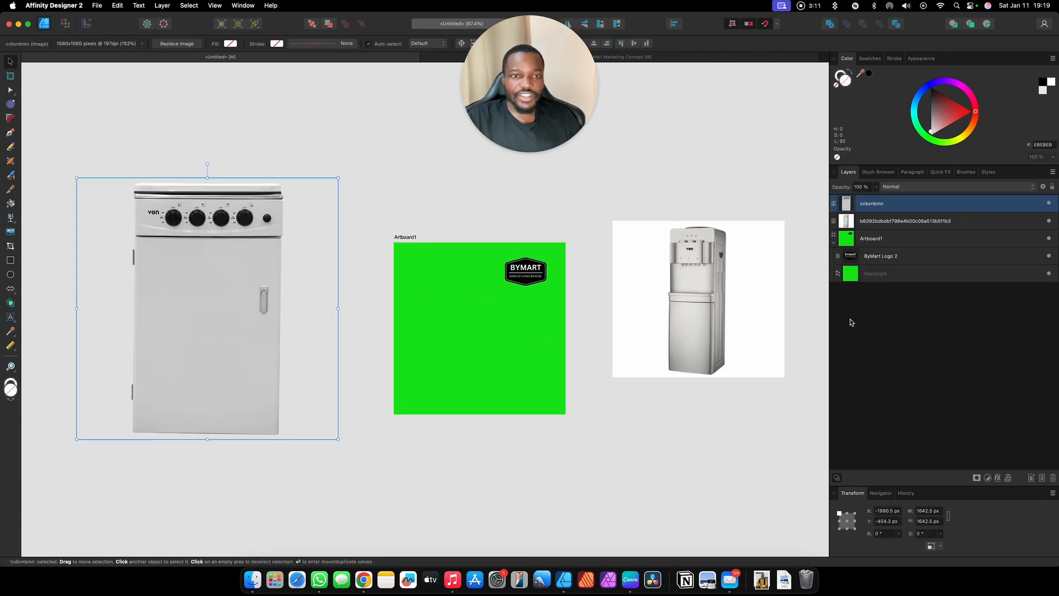
left_click(692, 288)
Try the enlarged cooker image over Artboard1 and move it back beside the artboard, to about X -1937 px, Y -549 px.
left_click(204, 368)
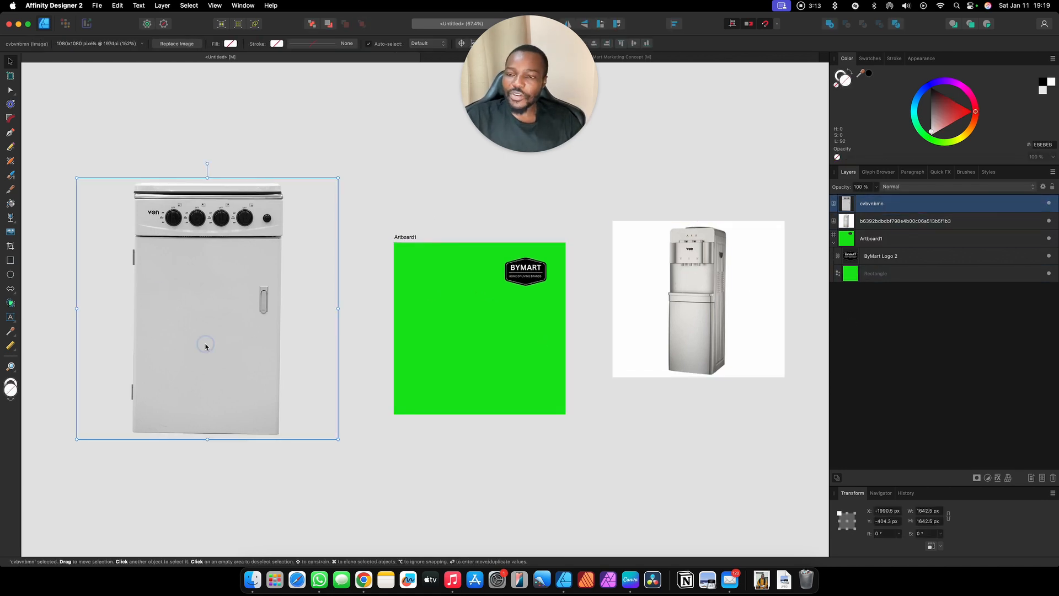
left_click_drag(206, 346, 490, 361)
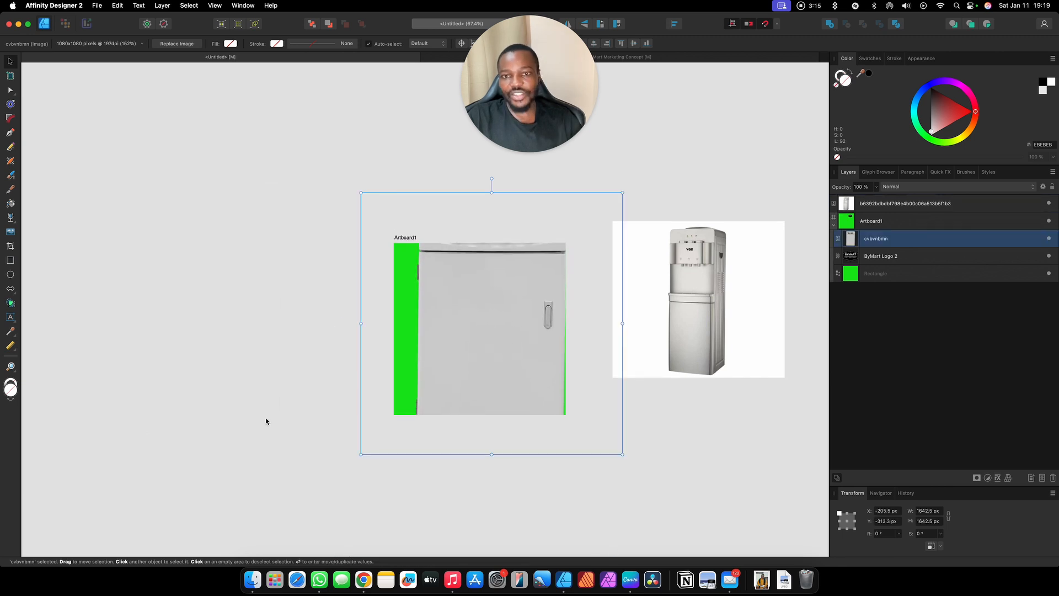
left_click_drag(447, 303, 279, 323)
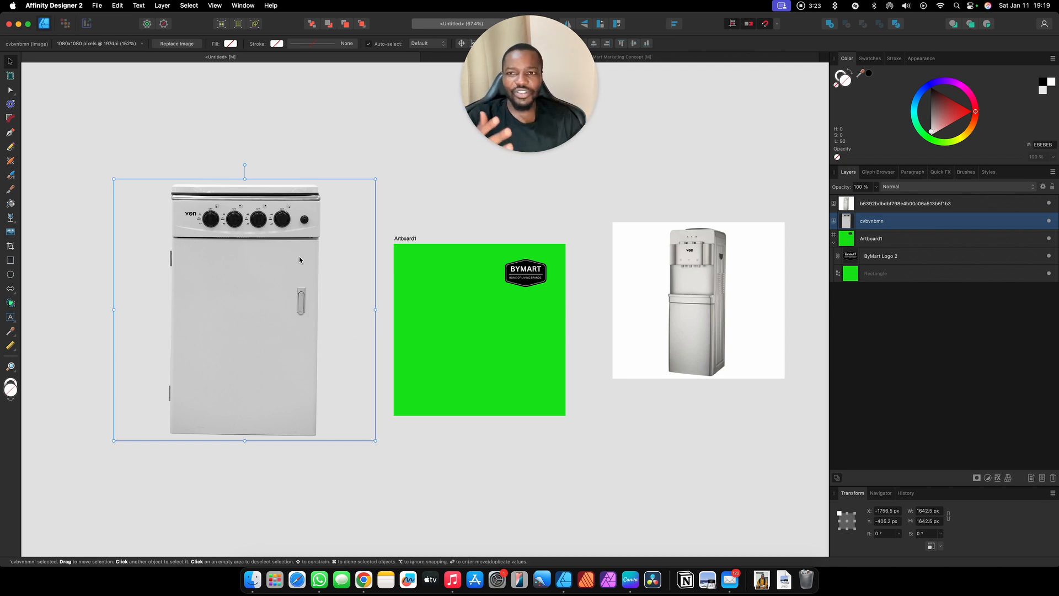
mouse_move(271, 279)
left_mouse_down()
mouse_move(539, 303)
mouse_move(506, 326)
mouse_move(502, 298)
mouse_move(511, 331)
mouse_move(250, 276)
left_mouse_up()
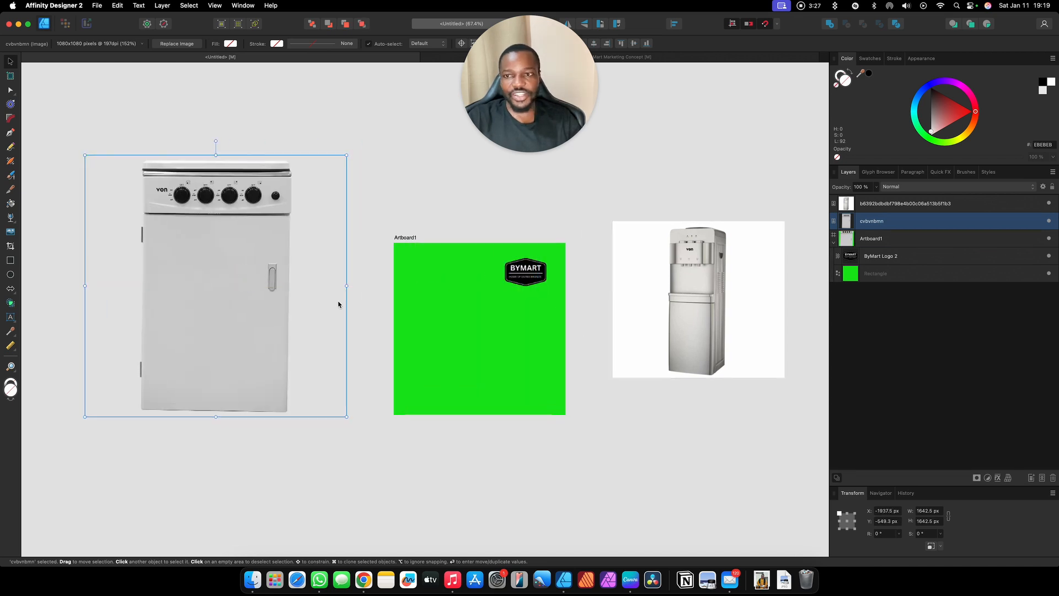
View the two bed product images on the Wix Studio page in Chrome and return to Affinity Designer.
key("ctrl+Up")
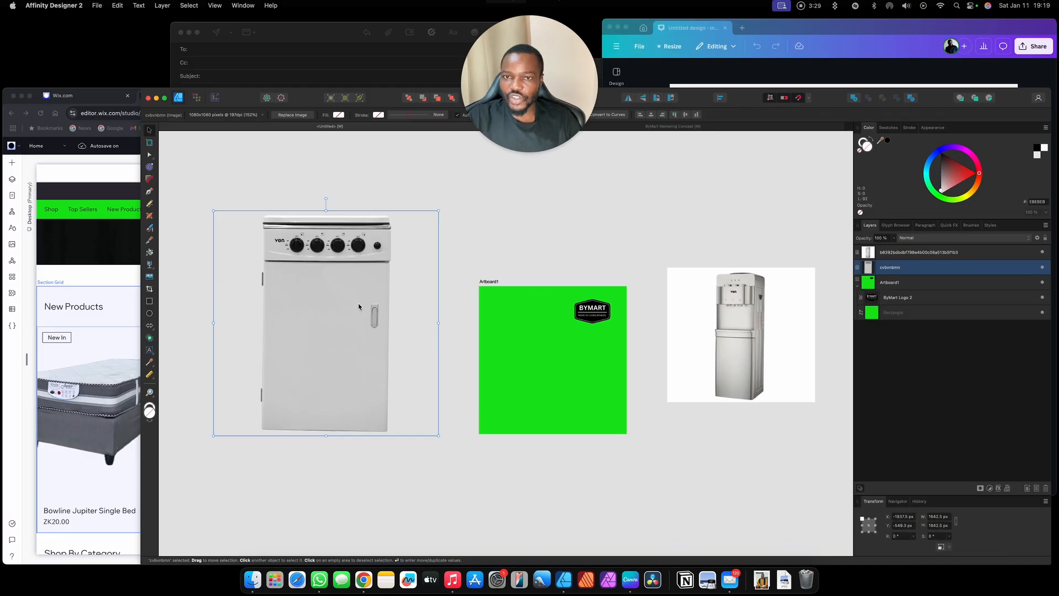
left_click(157, 406)
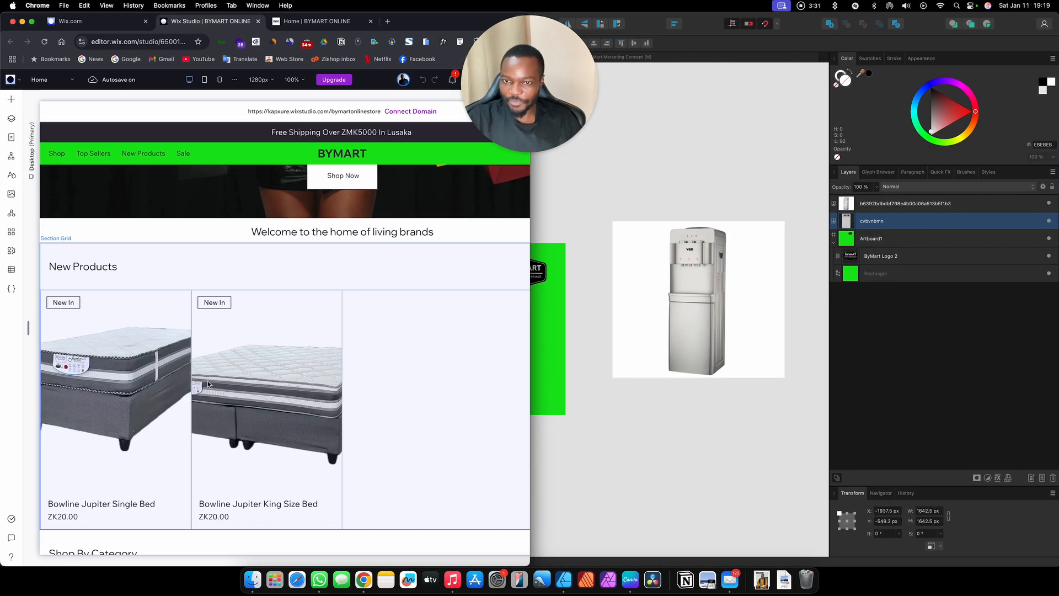
left_click(580, 445)
Move the water dispenser image closer to Artboard1, aligned with the artboard's top edge.
left_click(714, 362)
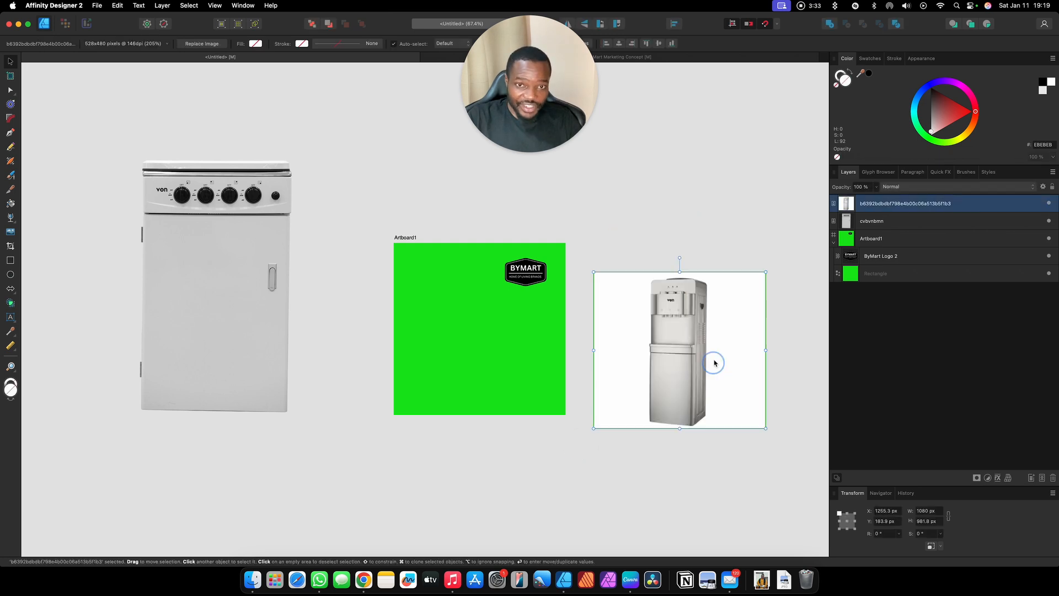
left_click_drag(714, 362, 679, 339)
left_click(526, 269)
Move the cooker image down toward Artboard1 and shrink it to 1080 × 1080 px.
left_click(226, 232)
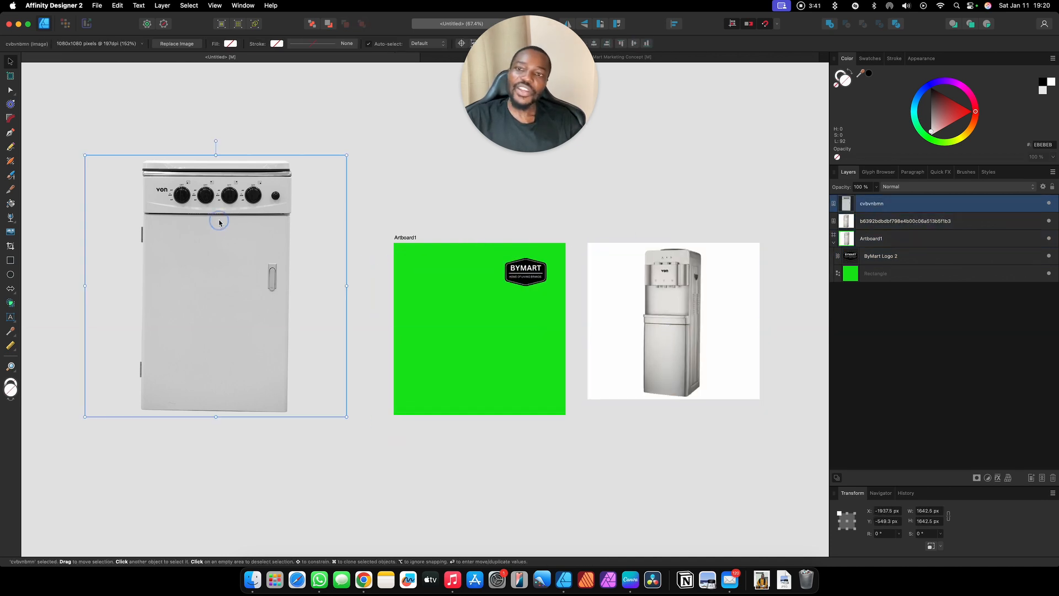
left_click_drag(227, 233, 257, 276)
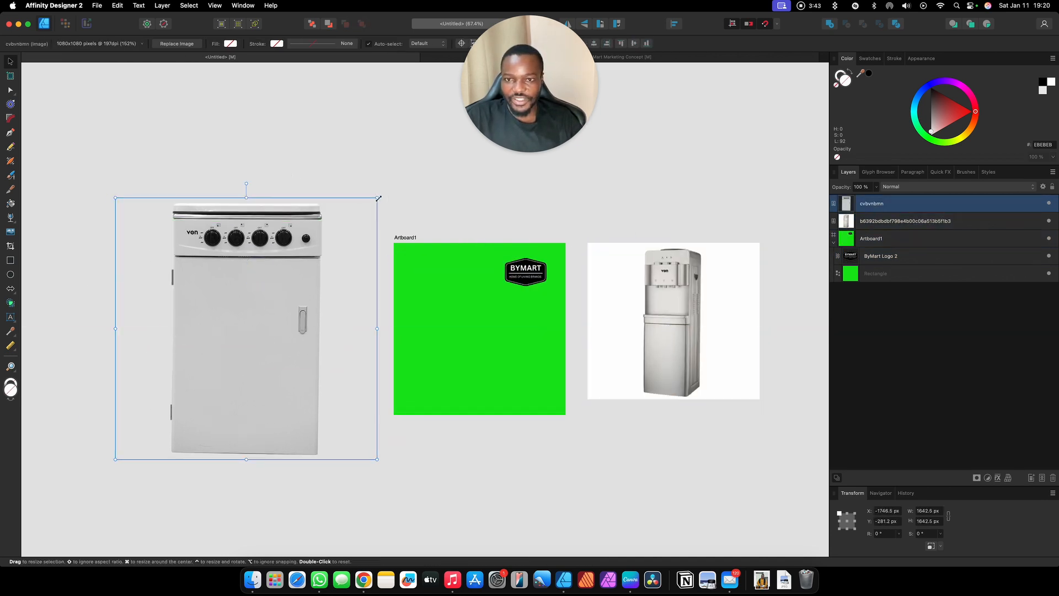
left_click_drag(379, 198, 340, 248)
left_click(304, 177)
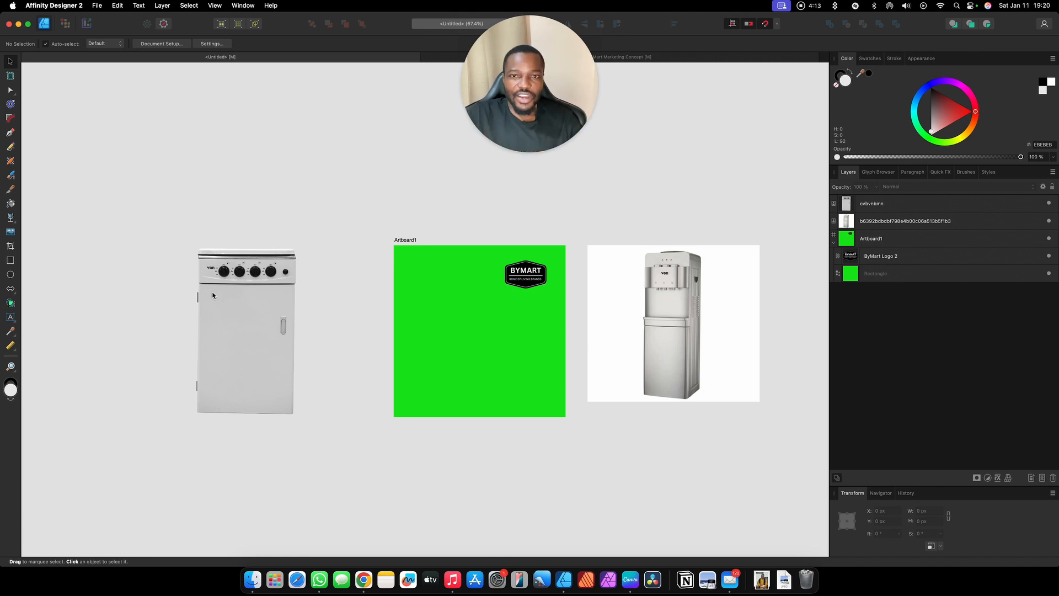
Place the cooker image on Artboard1 and shrink it to about 712 × 712 px, at about X 184 px, Y 239 px.
left_click(237, 307)
left_click_drag(201, 304, 450, 309)
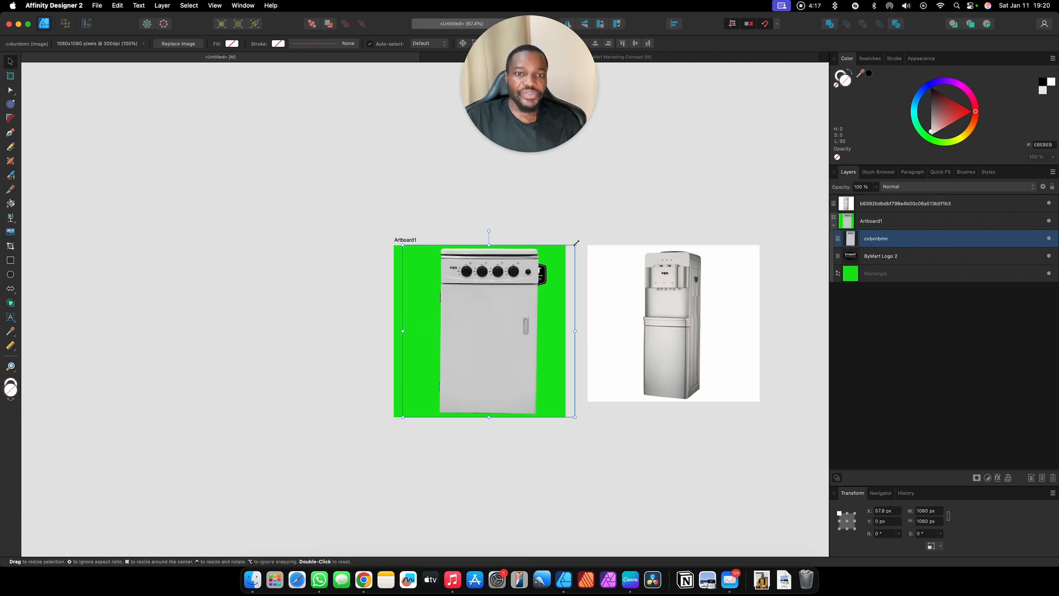
left_click_drag(576, 243, 546, 274)
scroll(510, 313, "up", 3)
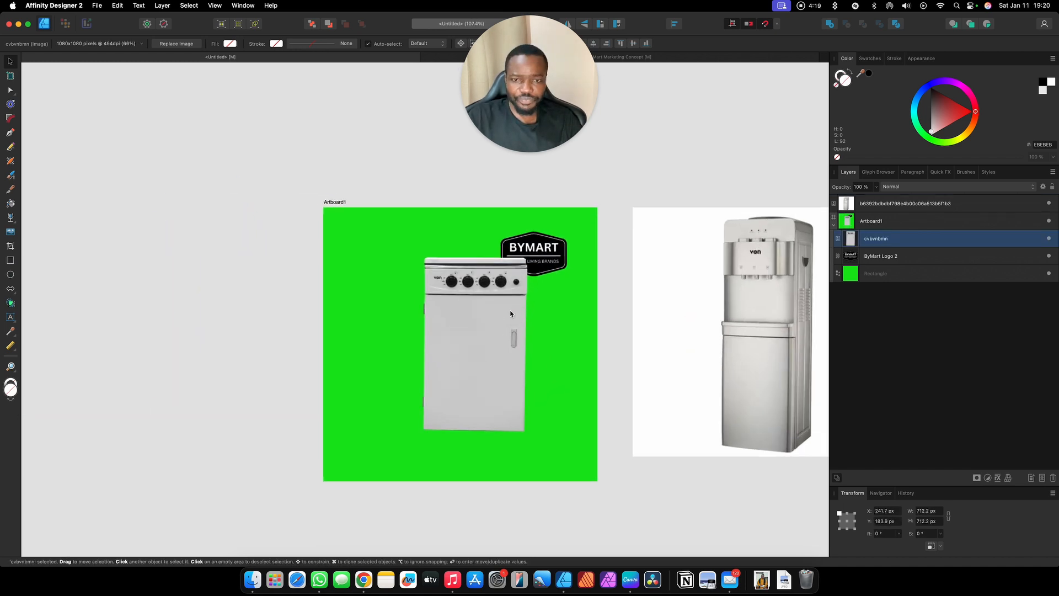
left_click_drag(511, 313, 470, 352)
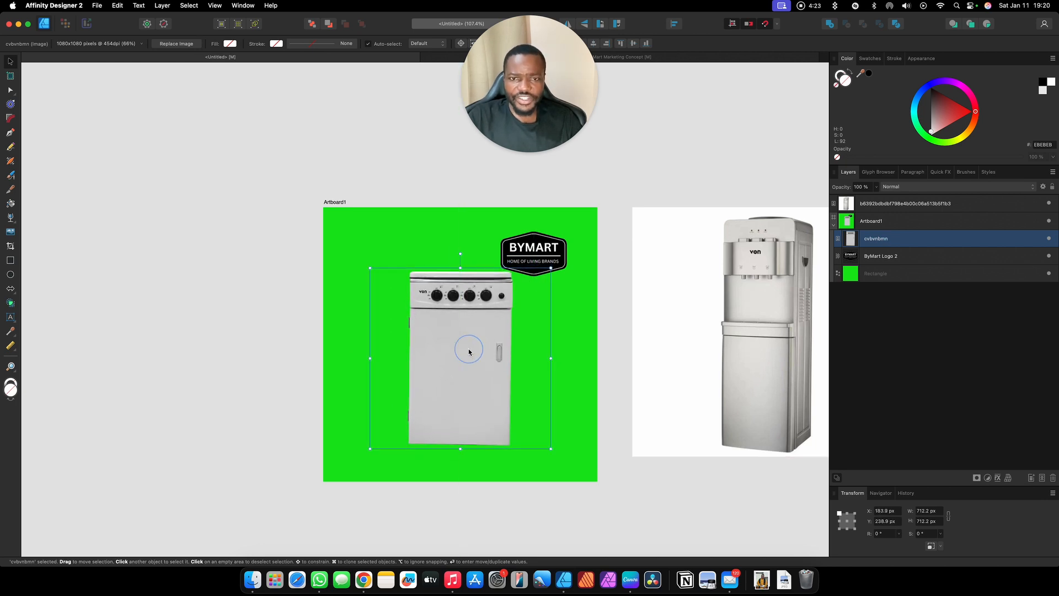
Shrink the BYMART logo in Artboard1's upper-right corner and enlarge the cooker image to about 880 × 880 px at X 100 px, Y 137 px.
left_click_drag(555, 255, 574, 243)
left_click(453, 369)
left_click(466, 319)
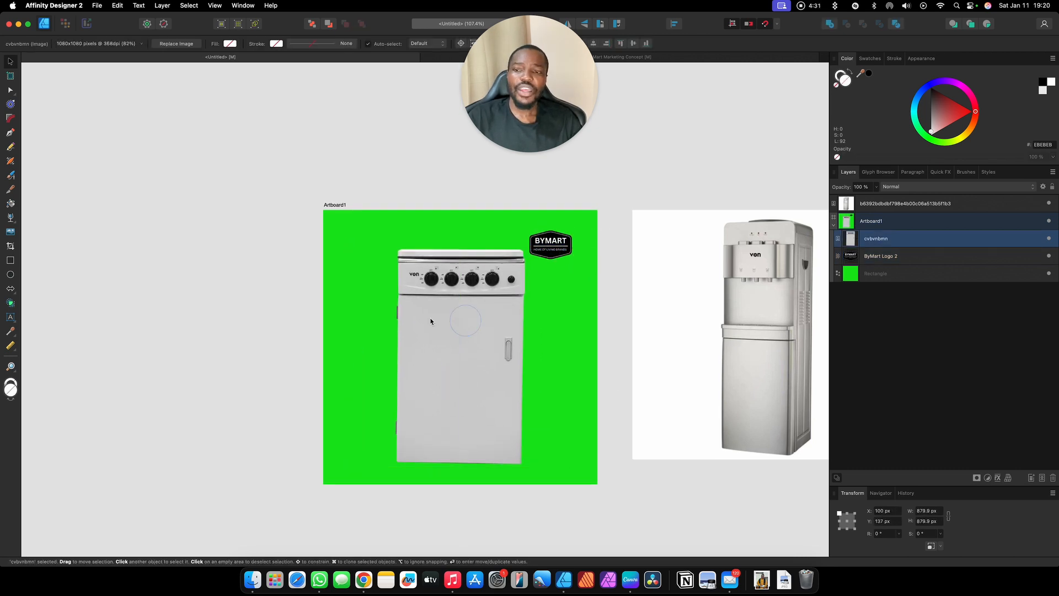
Draw a circle about 424 px across behind the cooker, just above the green rectangle, and fill it black.
left_click(200, 305)
left_click(337, 310)
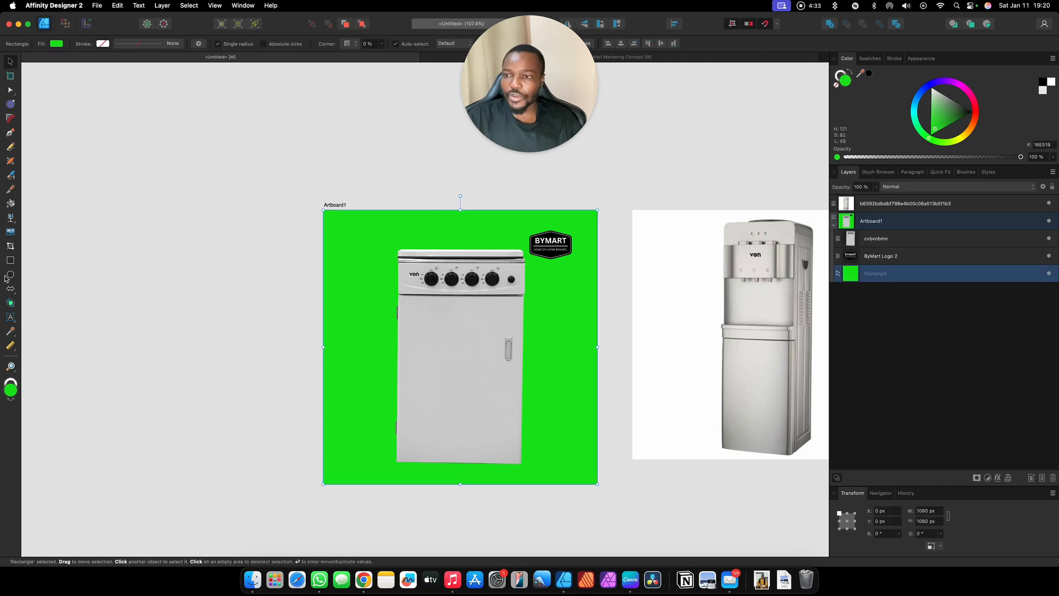
left_click(10, 274)
left_click_drag(334, 316, 441, 423)
left_click(12, 64)
left_click_drag(933, 104, 911, 41)
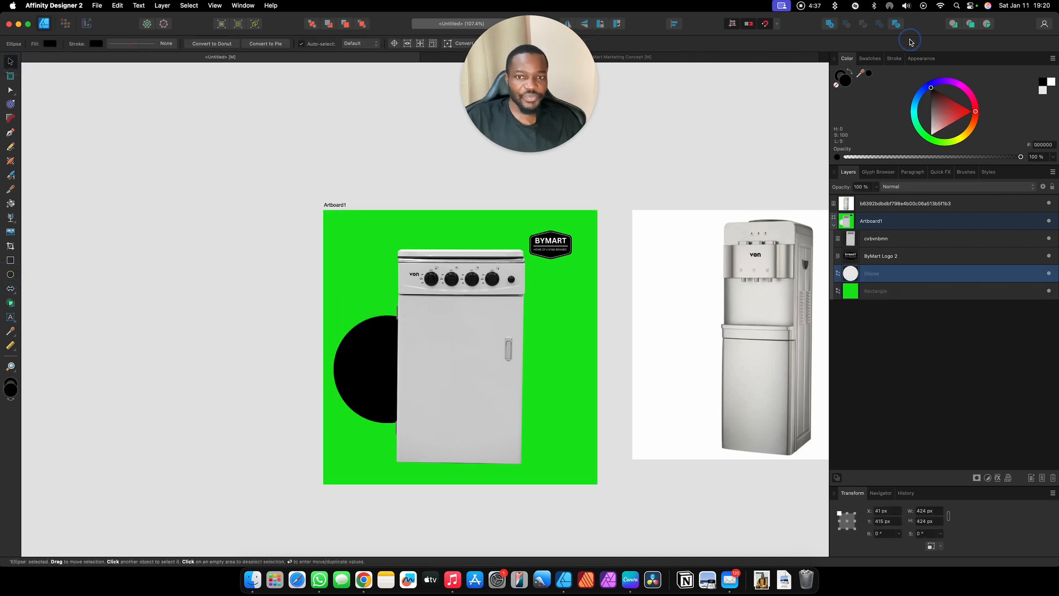
Duplicate the black circle, sizing one to about 769 px over Artboard1's lower-left corner and the other to about 298 px beside the cooker's right edge.
mouse_move(354, 363)
left_mouse_down()
mouse_move(442, 239)
mouse_move(453, 252)
mouse_move(370, 350)
left_mouse_up()
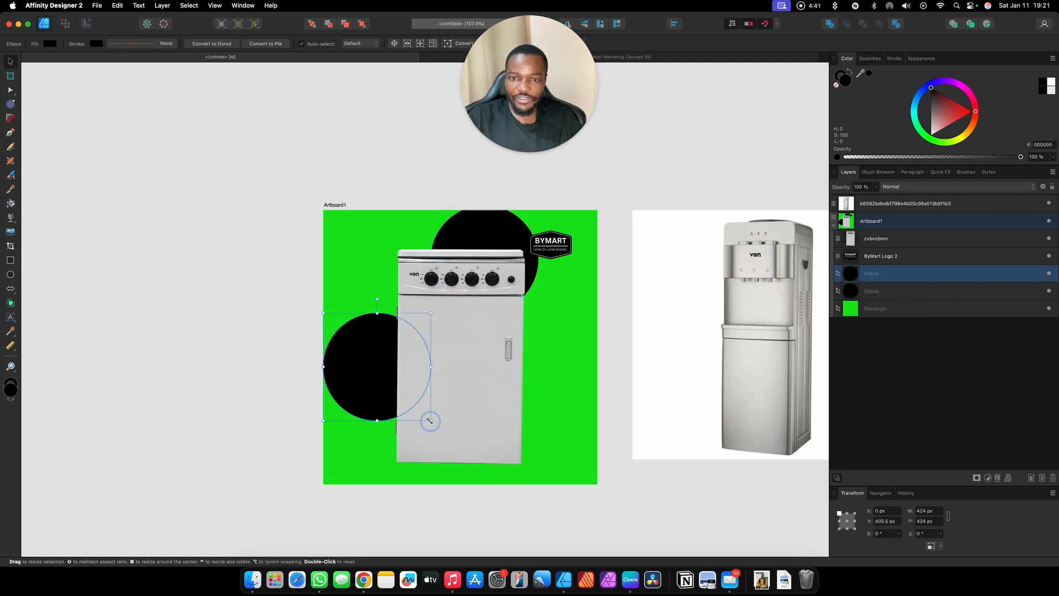
left_click_drag(430, 421, 519, 508)
left_click_drag(416, 463, 336, 473)
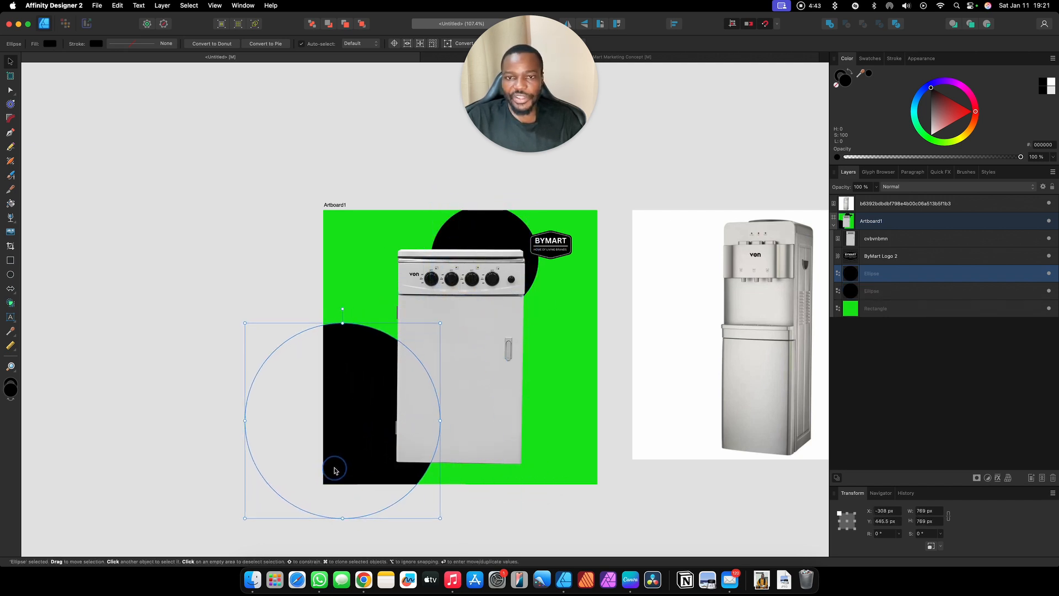
left_click_drag(494, 221, 588, 310)
left_click_drag(543, 346, 543, 333)
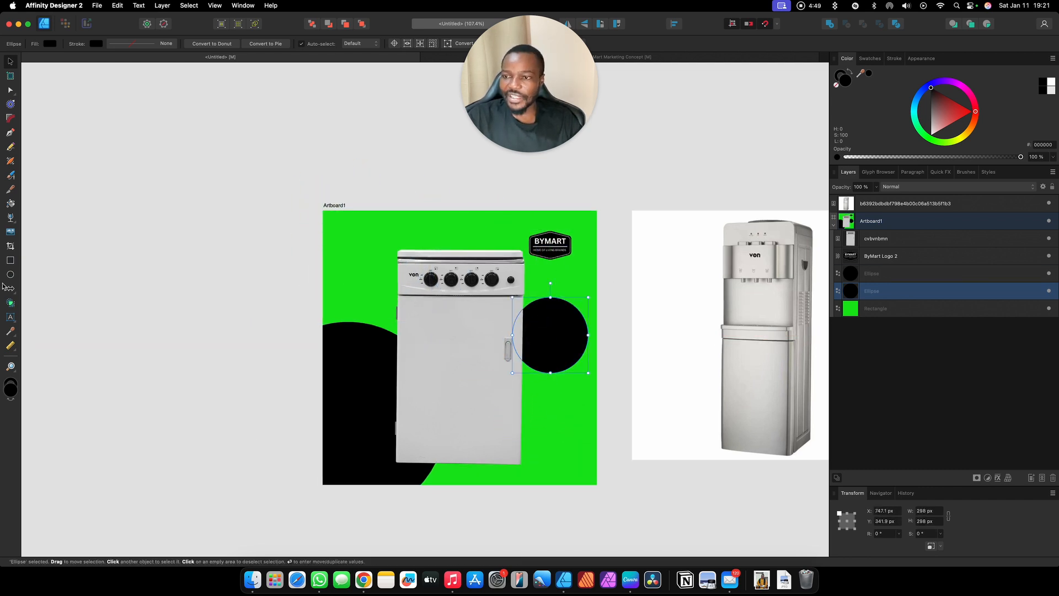
Add the art text K3000 on the smaller black circle and colour it white.
left_click(10, 319)
scroll(589, 318, "up", 3)
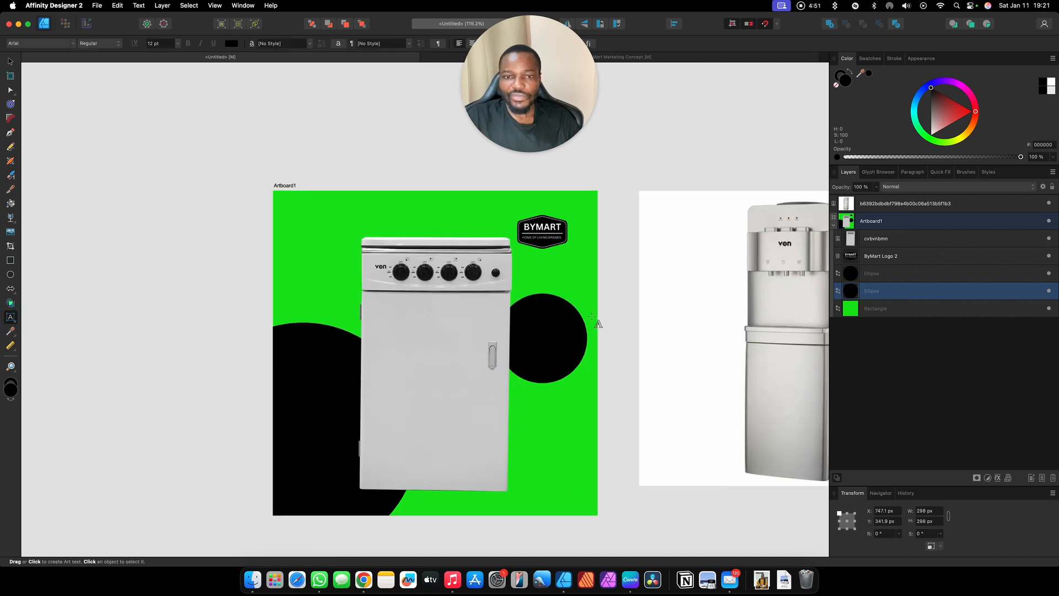
left_click(523, 335)
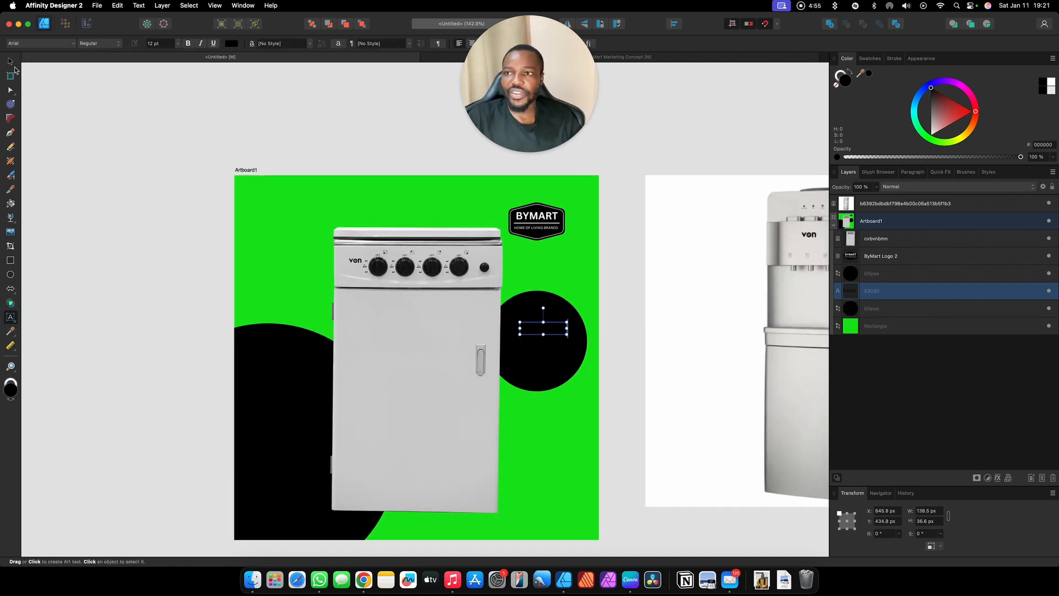
left_click(11, 62)
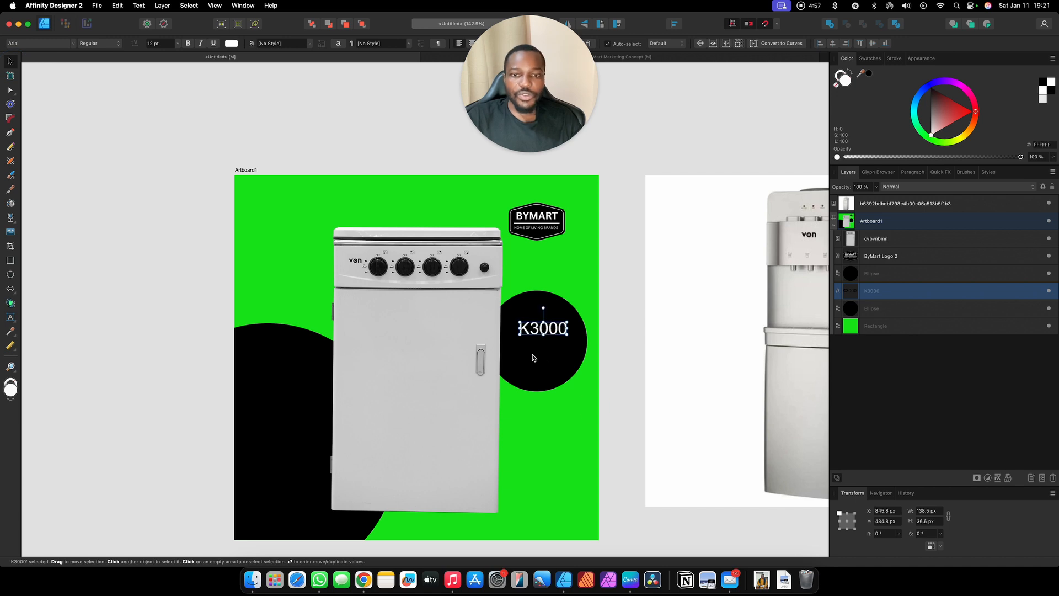
left_click(227, 154)
scroll(226, 154, "down", 3)
left_click(348, 189)
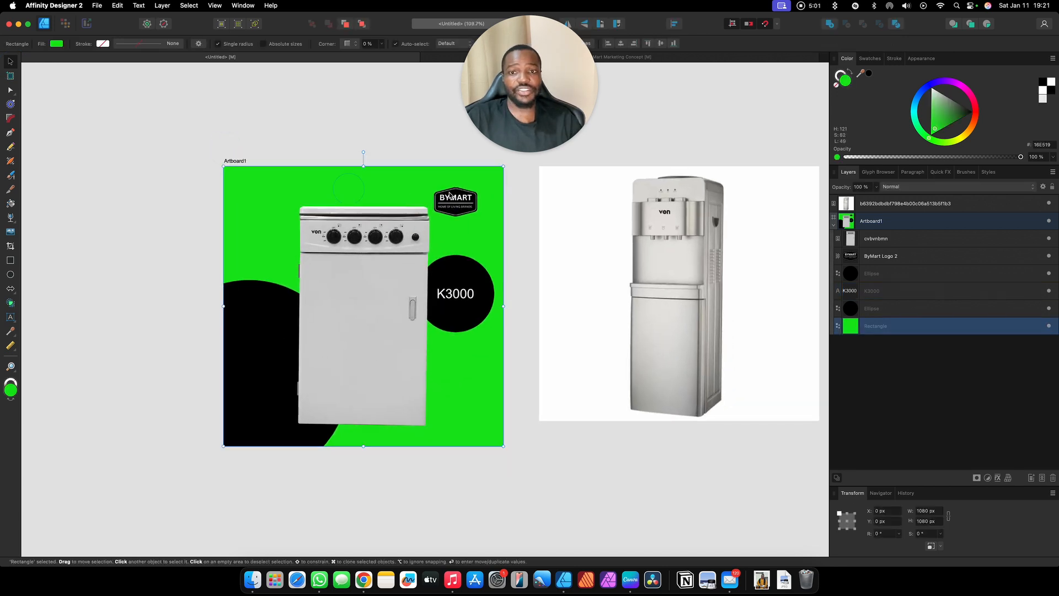
left_click(464, 197, "shift")
scroll(468, 190, "right", 4)
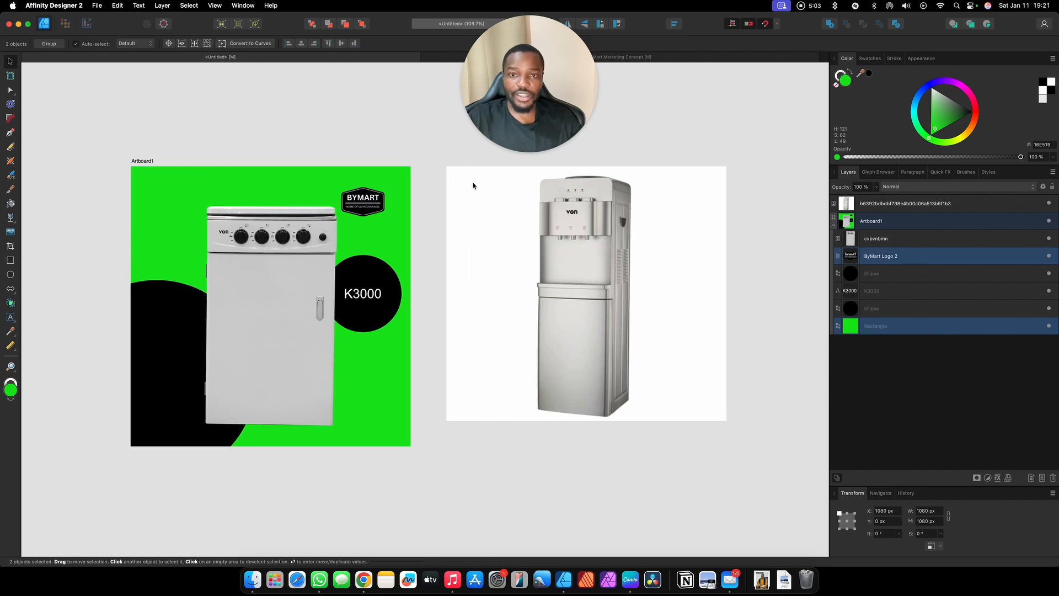
Move the water dispenser image to the left of Artboard1, to about X -1605 px, Y -442 px.
left_click(471, 184)
left_click_drag(471, 185, 20, 182)
scroll(544, 371, "down", 4)
left_click_drag(313, 320, 141, 244)
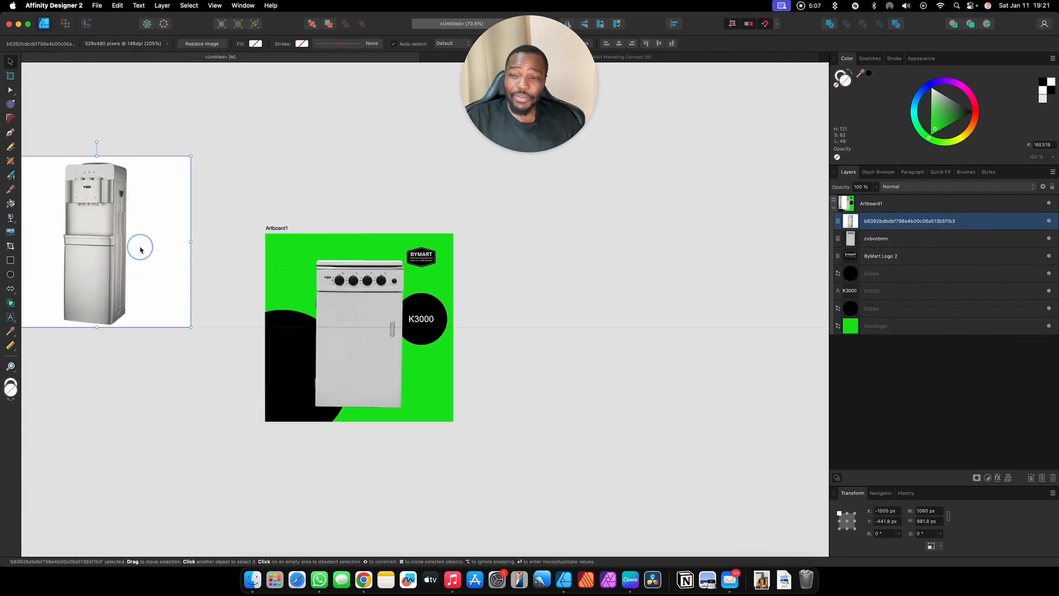
Insert a second 1080 × 1080 px artboard to the right of Artboard1.
left_click(269, 228)
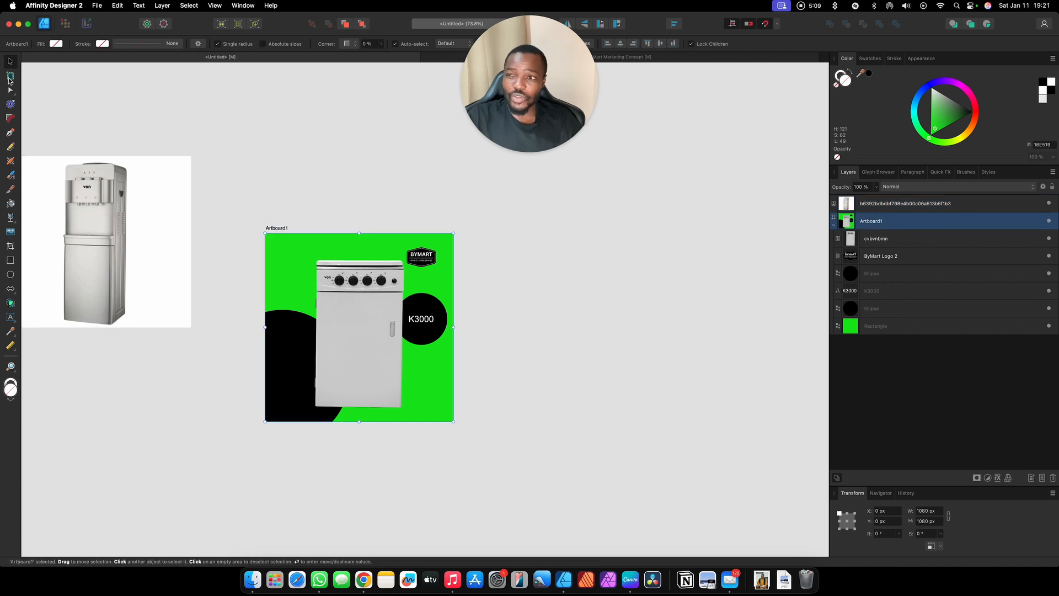
left_click(9, 78)
left_click(159, 44)
left_click(10, 61)
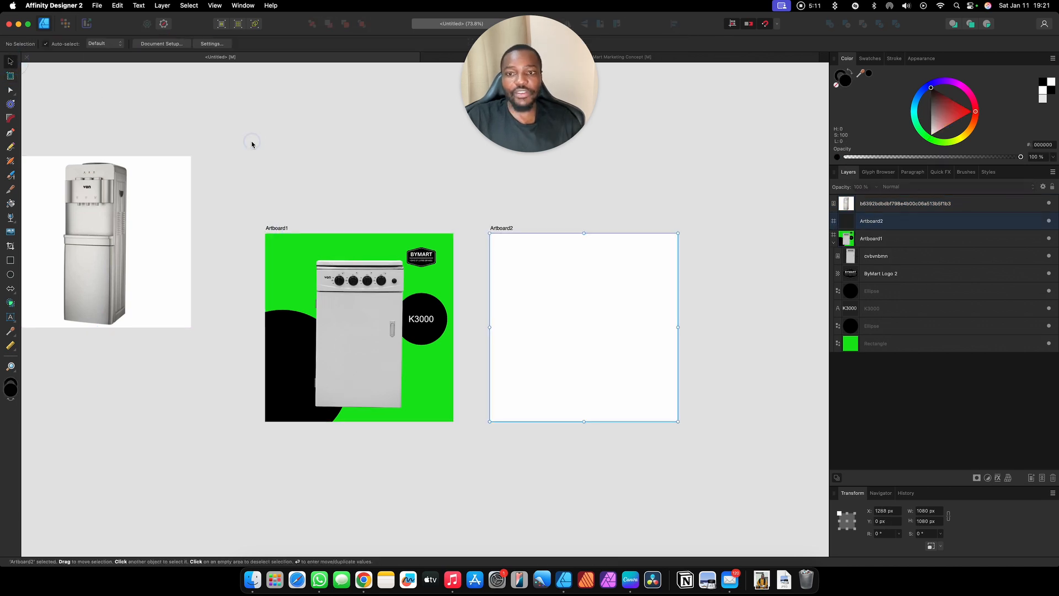
Copy the green background, both black circles, K3000 text and ByMart logo from Artboard1 onto Artboard2.
left_click(284, 390)
left_click(272, 243)
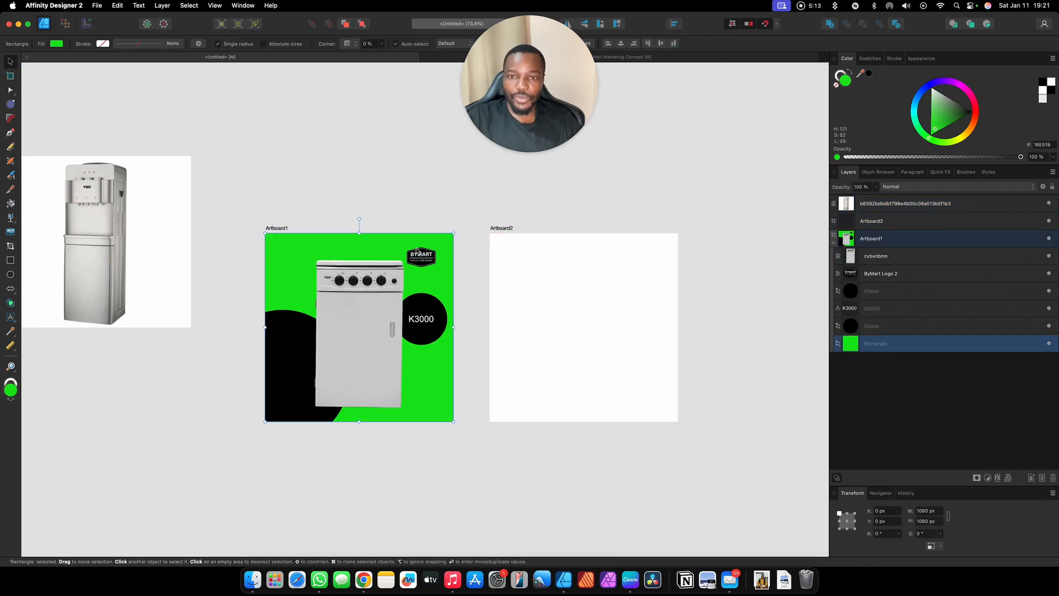
left_click(427, 260, "shift")
left_click_drag(371, 194, 502, 440)
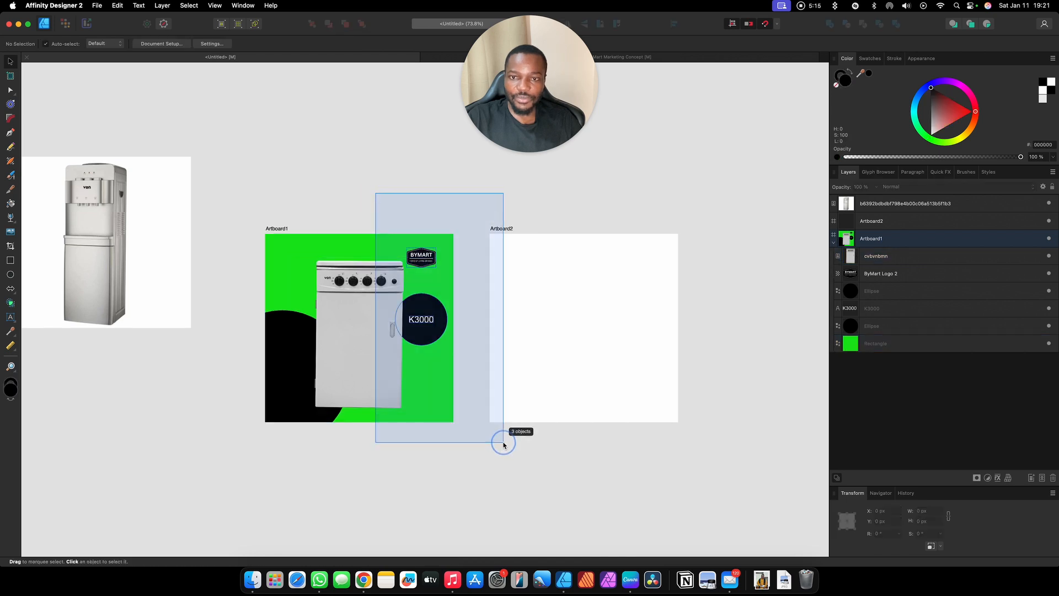
left_click(293, 372, "shift")
left_click(288, 371, "shift")
left_click(275, 386, "shift")
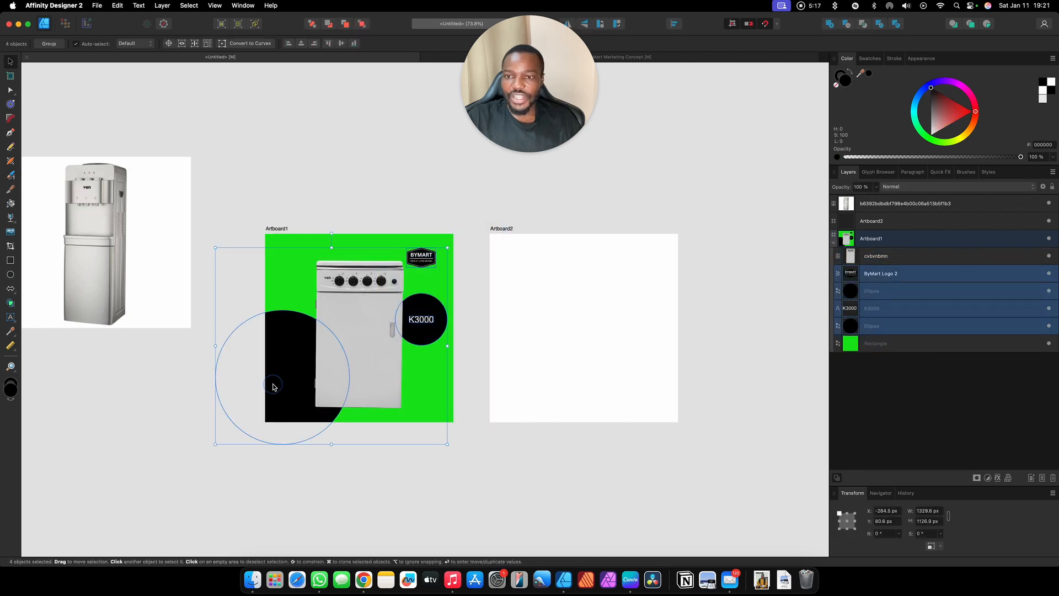
left_click(277, 239, "shift")
key("super+c")
left_click(575, 303)
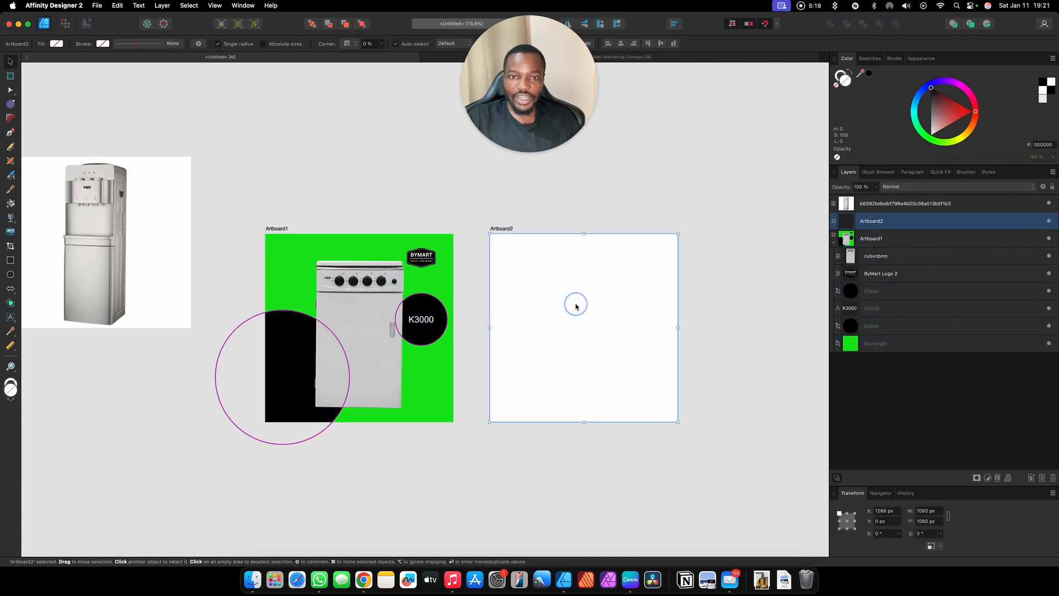
key("super+v")
Move the water dispenser image onto Artboard2 above the copied design, to about X 1288 px, Y 69 px.
left_click(249, 124)
left_click_drag(350, 302, 565, 312)
key("super+z")
left_click_drag(154, 230, 614, 321)
scroll(629, 296, "up", 5)
scroll(624, 320, "up", 4)
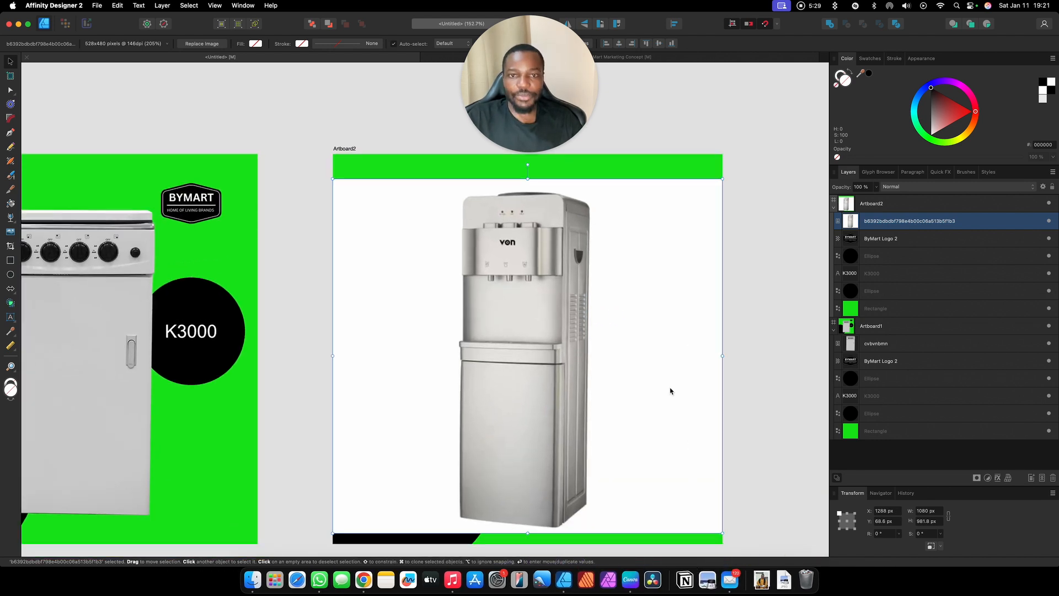
scroll(532, 258, "up", 2)
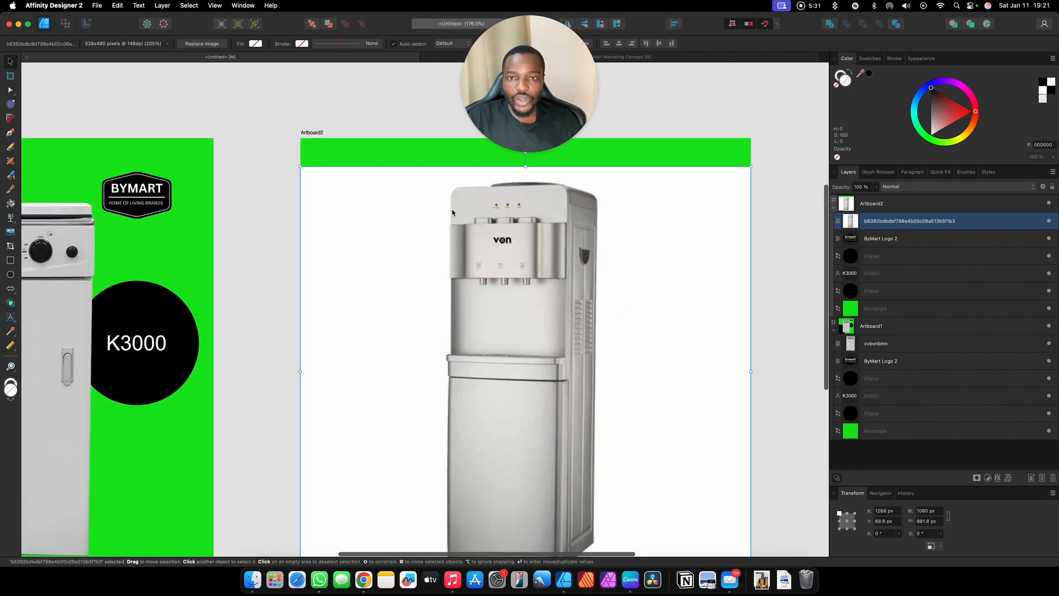
scroll(597, 307, "down", 4)
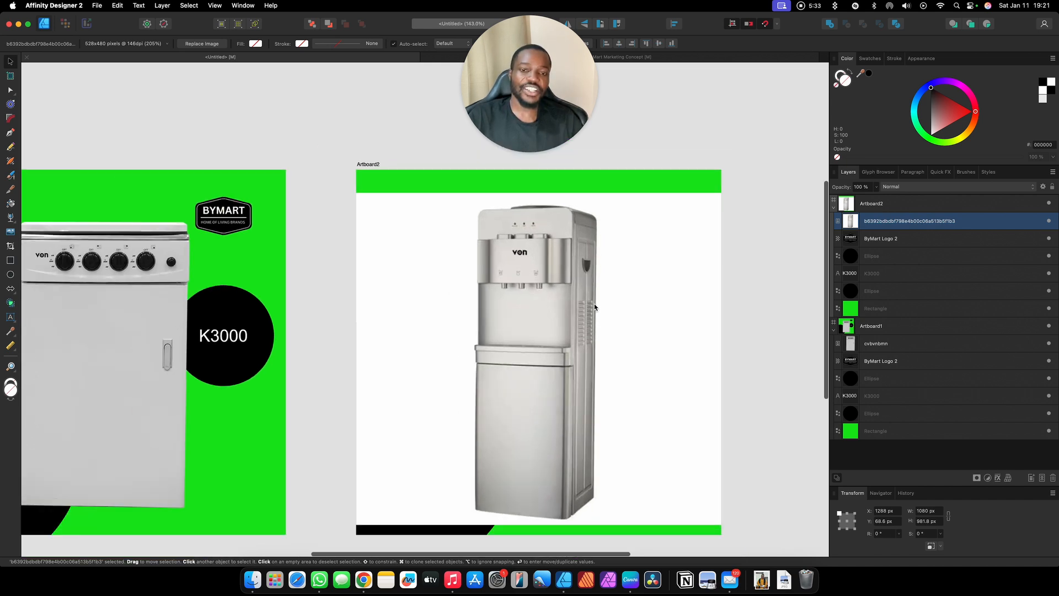
Reposition the dispenser image on Artboard2 to X 0 px and about Y 64 px.
left_click_drag(596, 304, 588, 303)
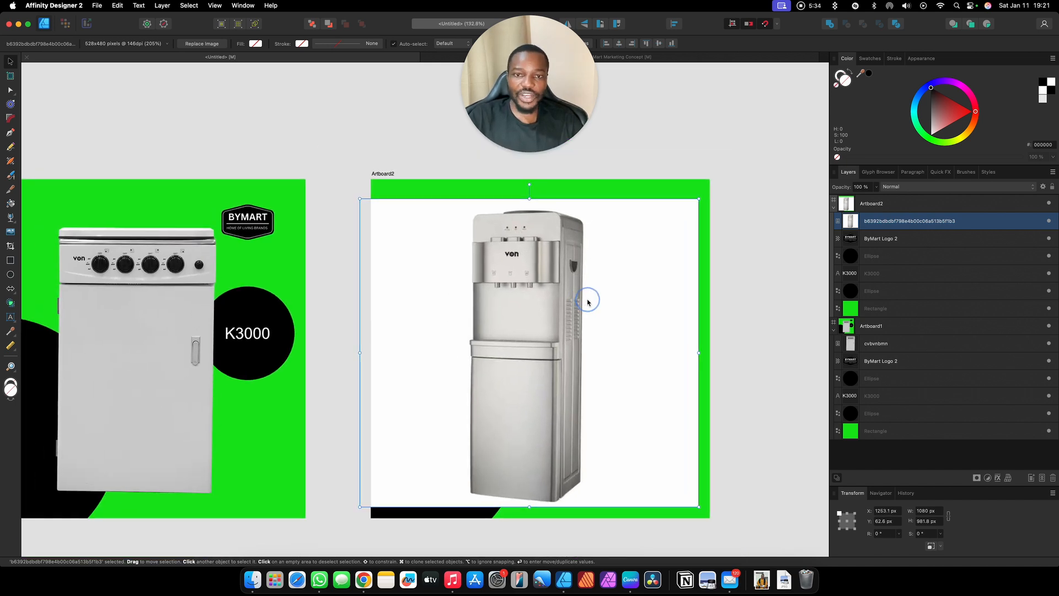
left_click(97, 296)
scroll(165, 282, "left", 2)
left_click(595, 280)
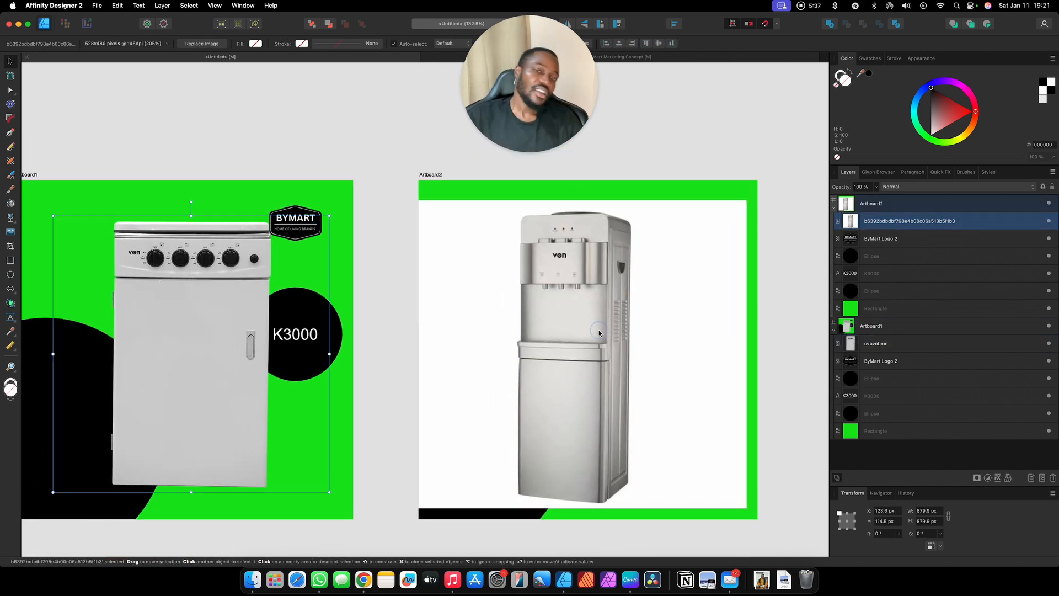
left_click_drag(596, 281, 607, 279)
scroll(607, 279, "right", 3)
scroll(607, 278, "down", 2)
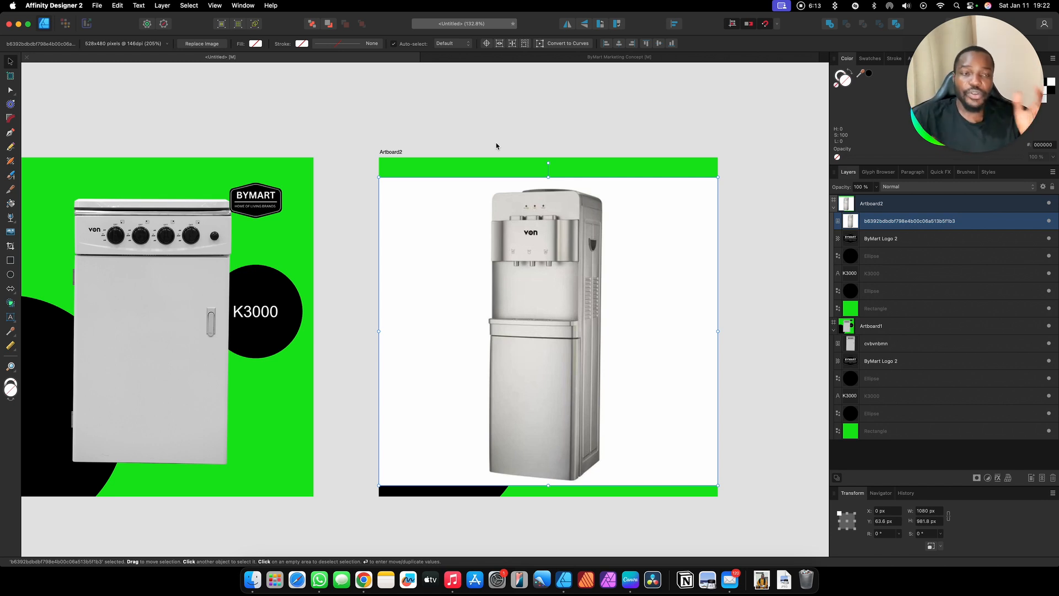
scroll(496, 146, "right", 3)
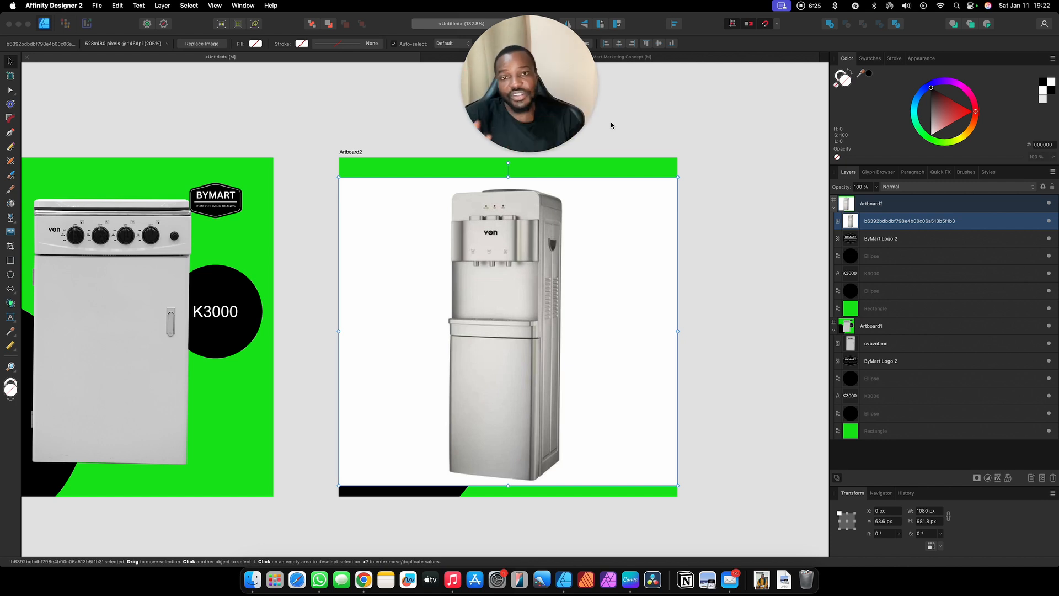
scroll(614, 116, "right", 1)
left_click_drag(569, 105, 884, 153)
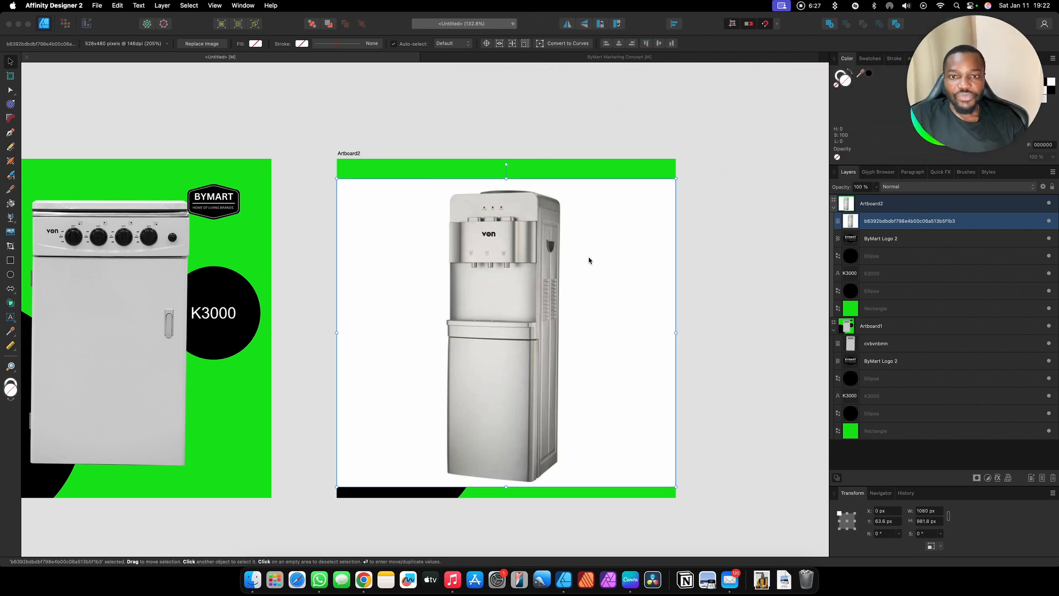
Move the dispenser image up to about Y 49 px and convert it to curves.
left_click(547, 275)
scroll(546, 273, "up", 5)
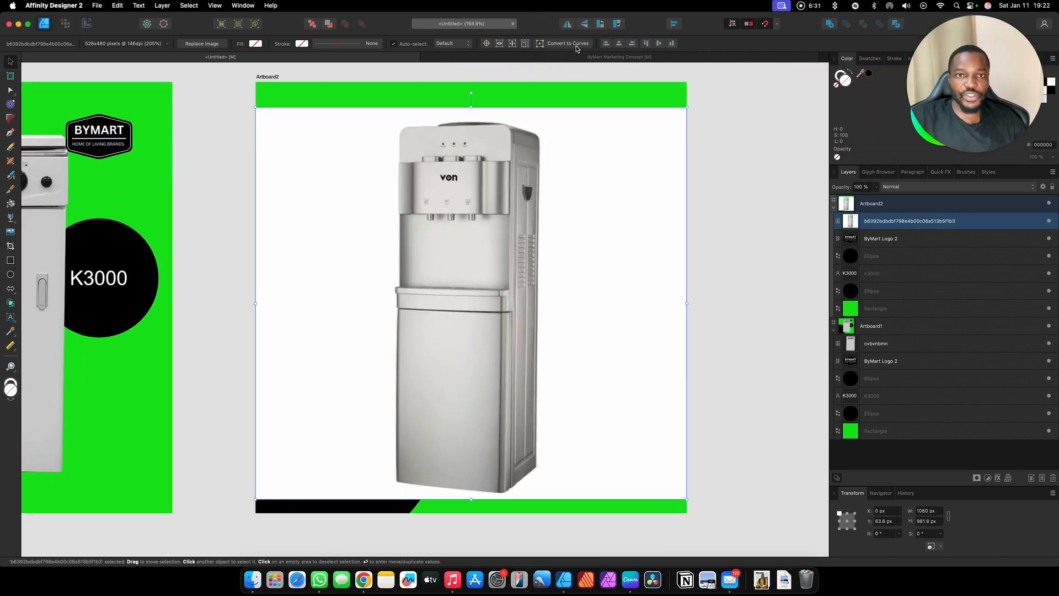
scroll(457, 210, "down", 5)
scroll(457, 210, "up", 4)
left_click_drag(445, 208, 443, 201)
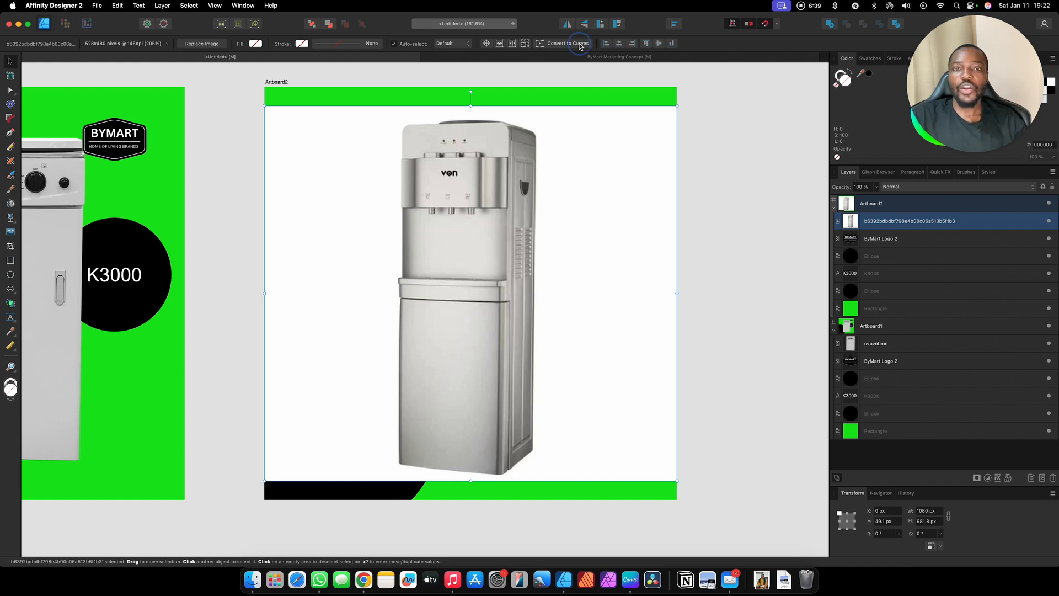
left_click(580, 45)
Add nodes along the image's upper edge and pull them and the upper-right corner onto the dispenser's top contour.
scroll(467, 108, "up", 3)
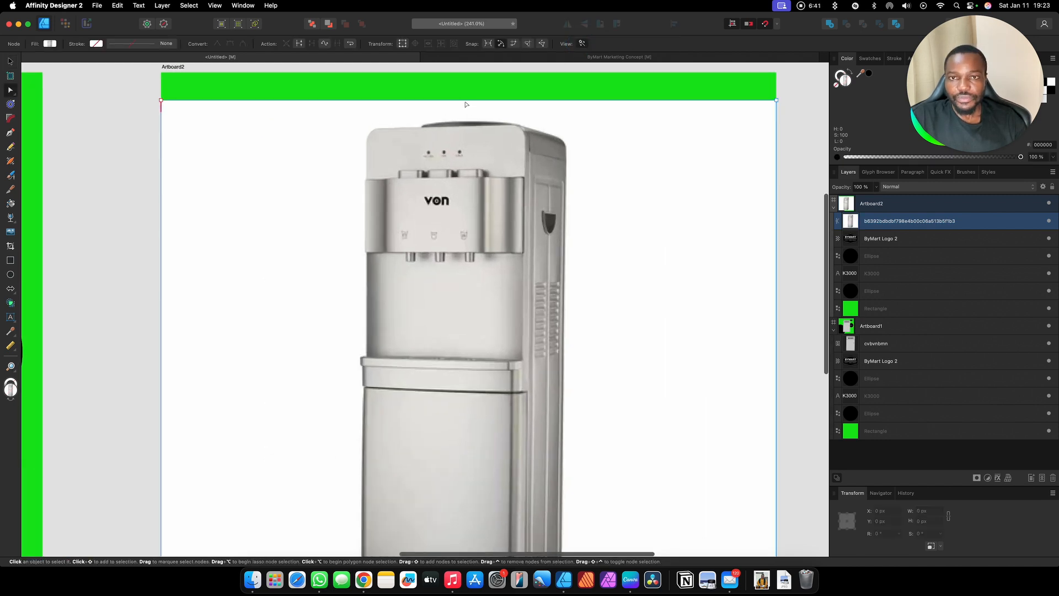
left_click(466, 102)
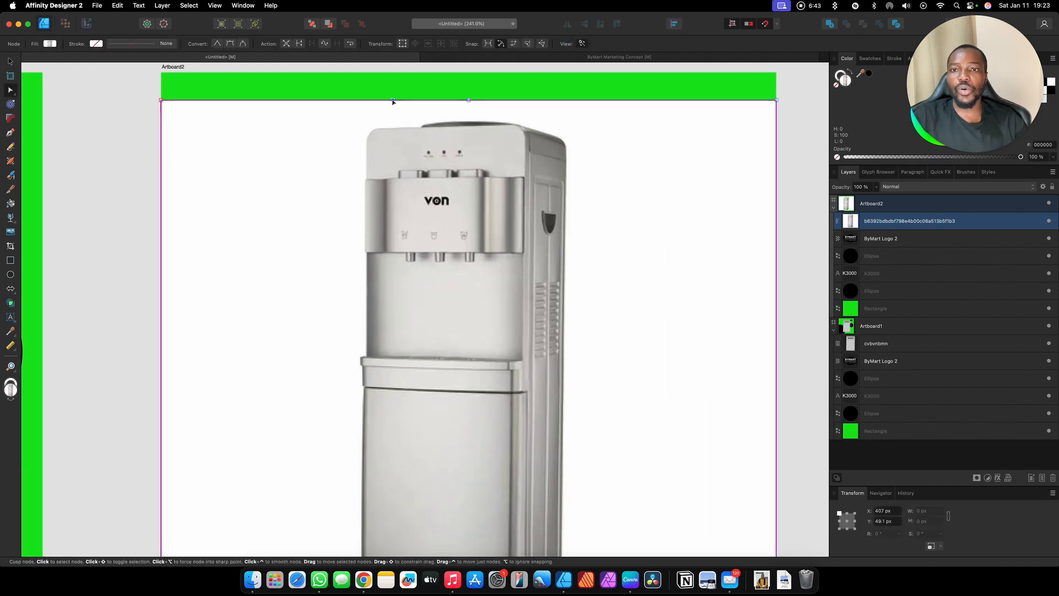
left_click_drag(392, 102, 369, 126)
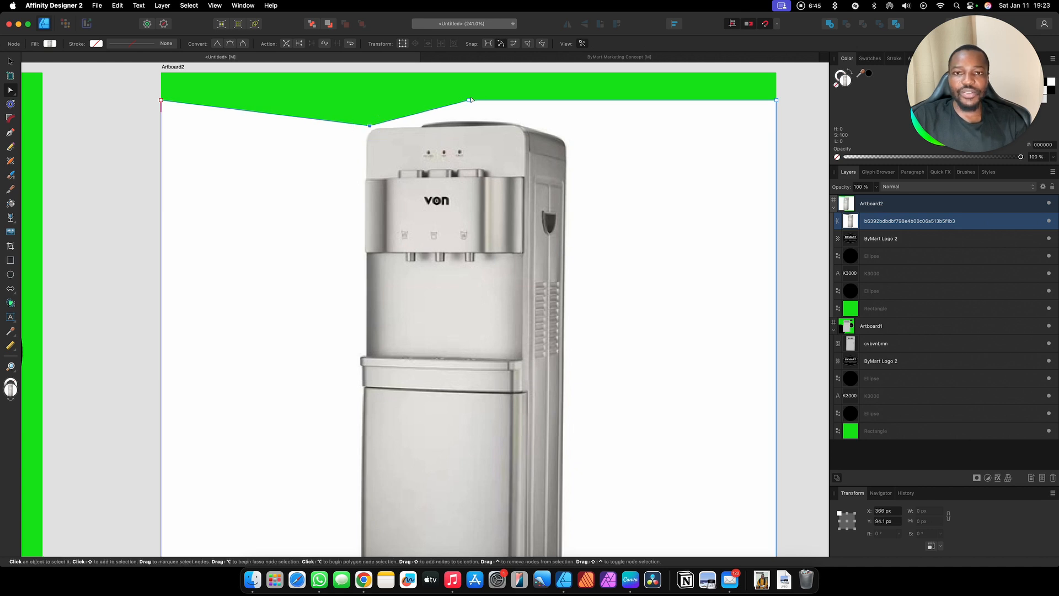
left_click_drag(467, 103, 422, 123)
left_click(506, 118)
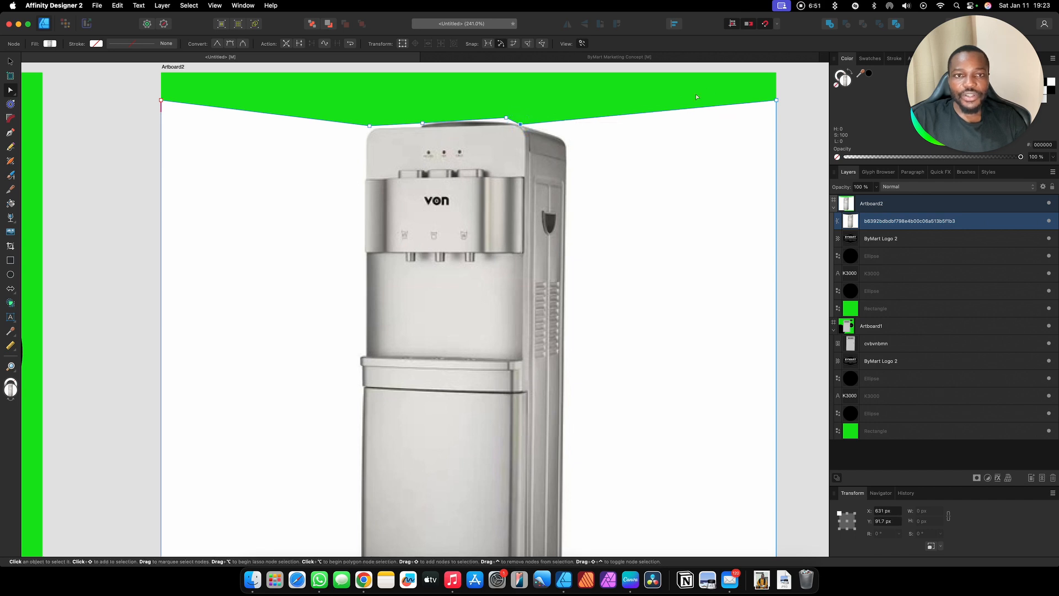
left_click_drag(777, 101, 568, 137)
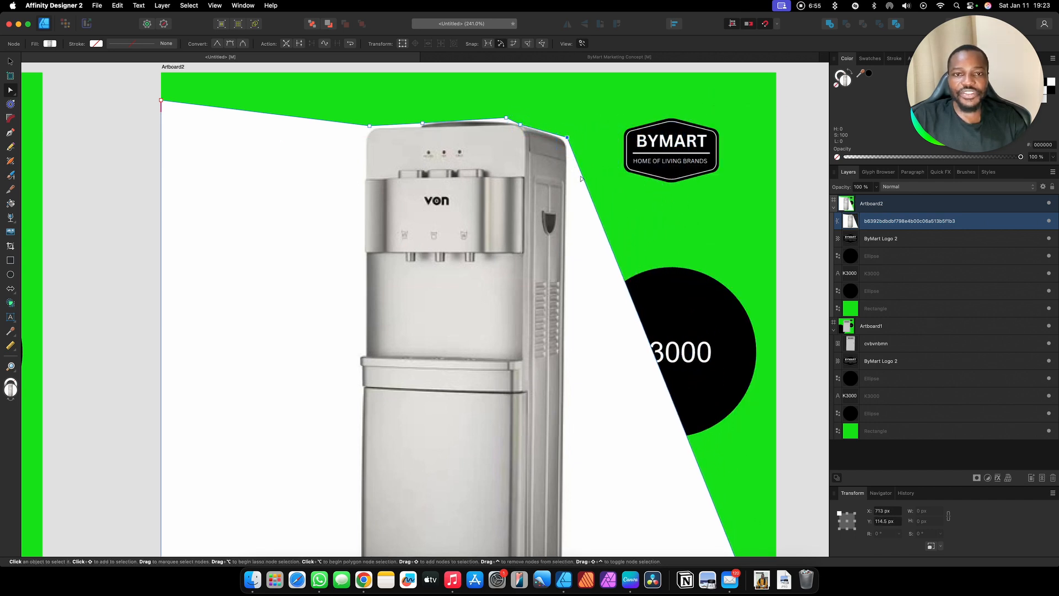
Pull the image outline's lower-right corner in beside the dispenser's base and add a node at its lower rear edge.
left_click(583, 178)
scroll(585, 177, "down", 4)
scroll(589, 218, "down", 6)
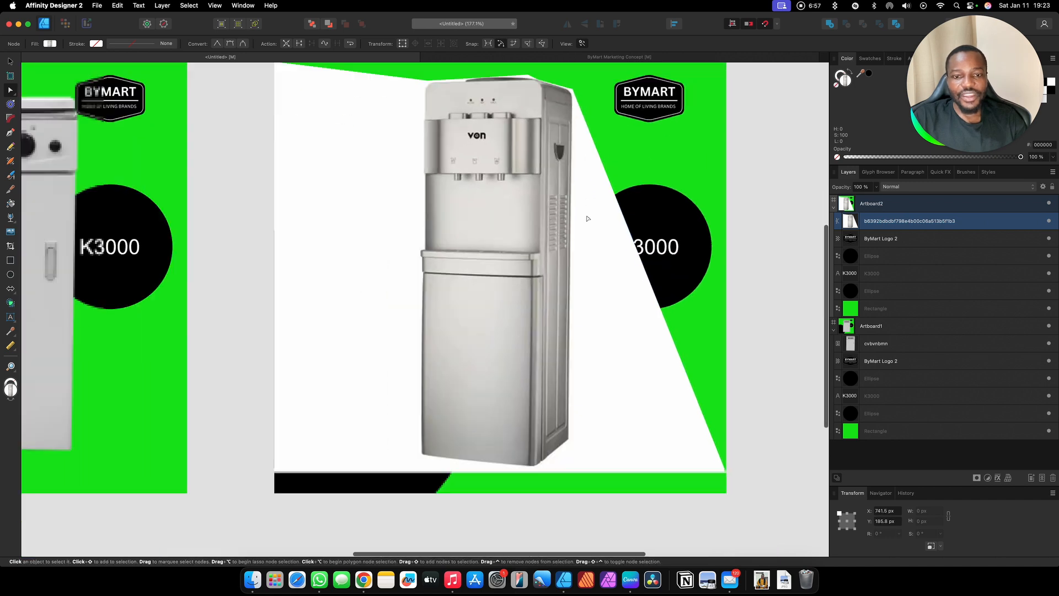
left_click_drag(668, 358, 592, 354)
scroll(589, 353, "up", 4)
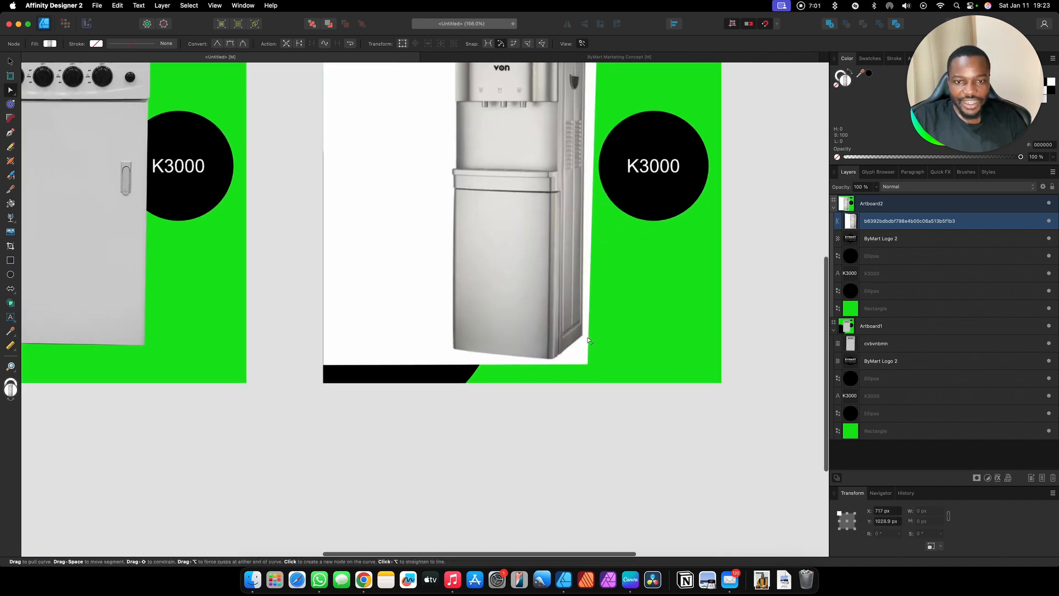
left_click(584, 335)
left_click_drag(584, 335, 583, 337)
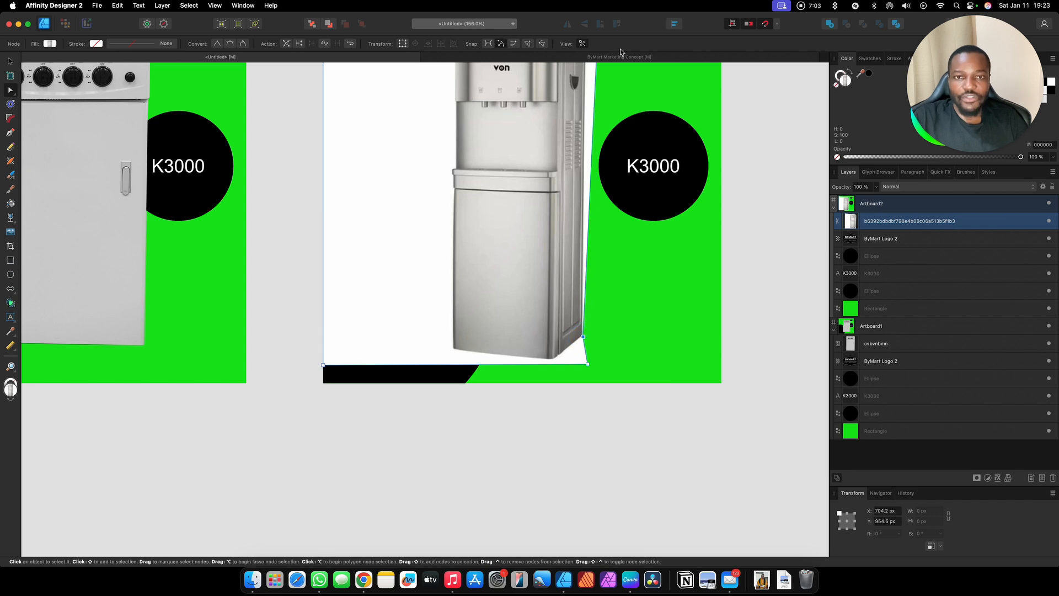
Delete the extra outline node that sticks out beside the dispenser's upper right side.
scroll(601, 83, "up", 5)
scroll(596, 220, "up", 6)
scroll(596, 221, "down", 1)
left_click(598, 219)
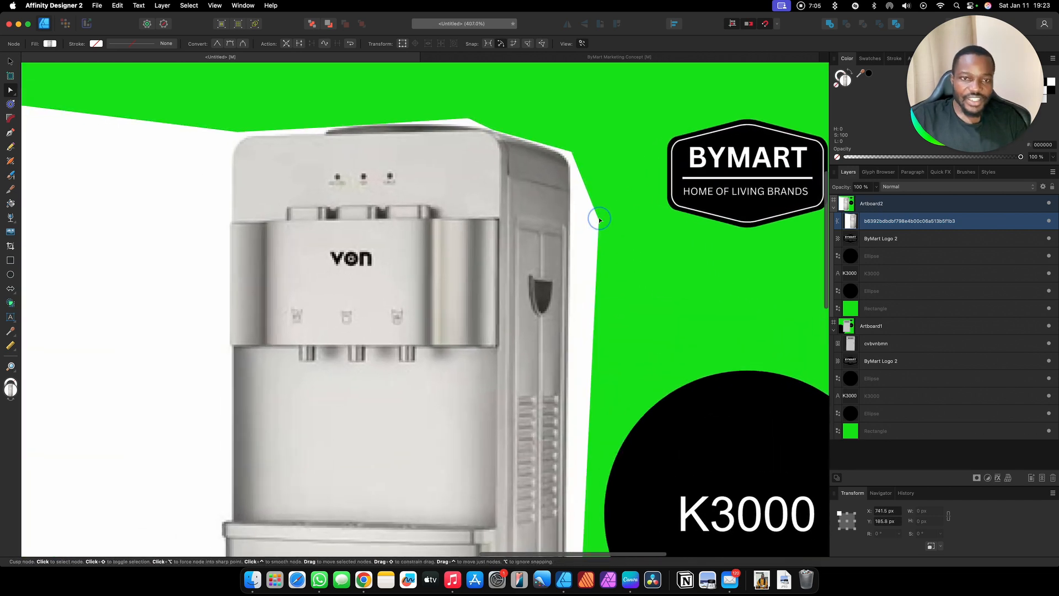
key("Delete")
Add outline nodes before the dispenser's rear top corner and on its lid, and lower the lid's right node onto the edge.
scroll(571, 160, "up", 2)
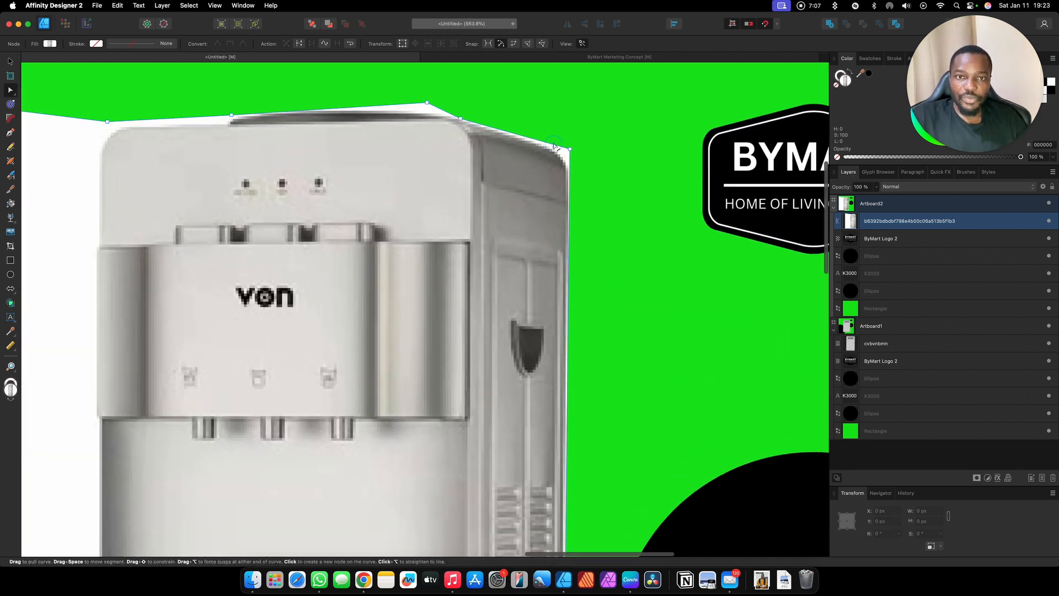
left_click(559, 149)
scroll(559, 149, "up", 2)
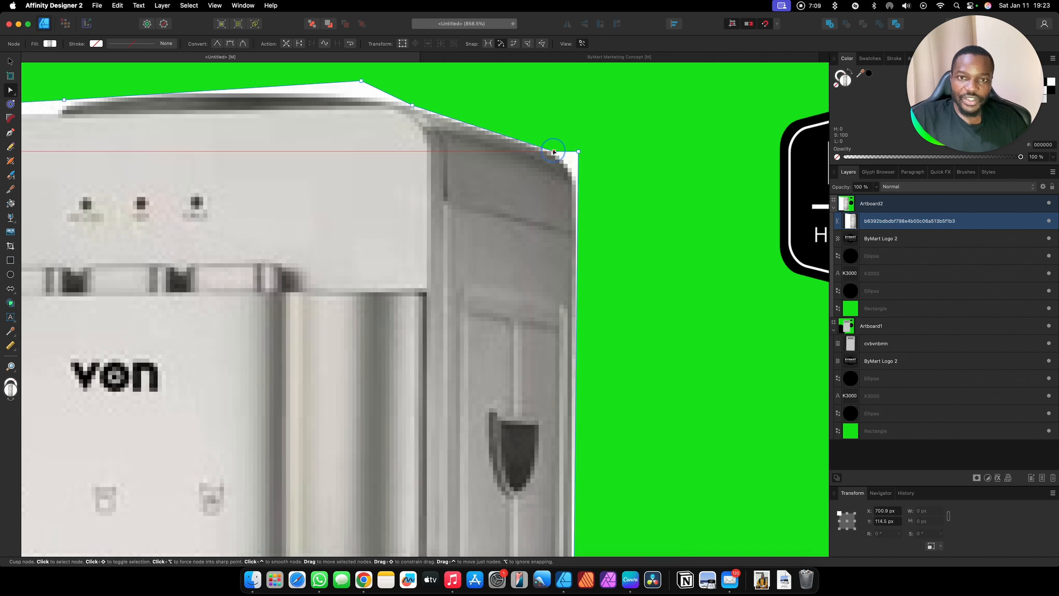
scroll(464, 136, "up", 2)
scroll(464, 136, "left", 2)
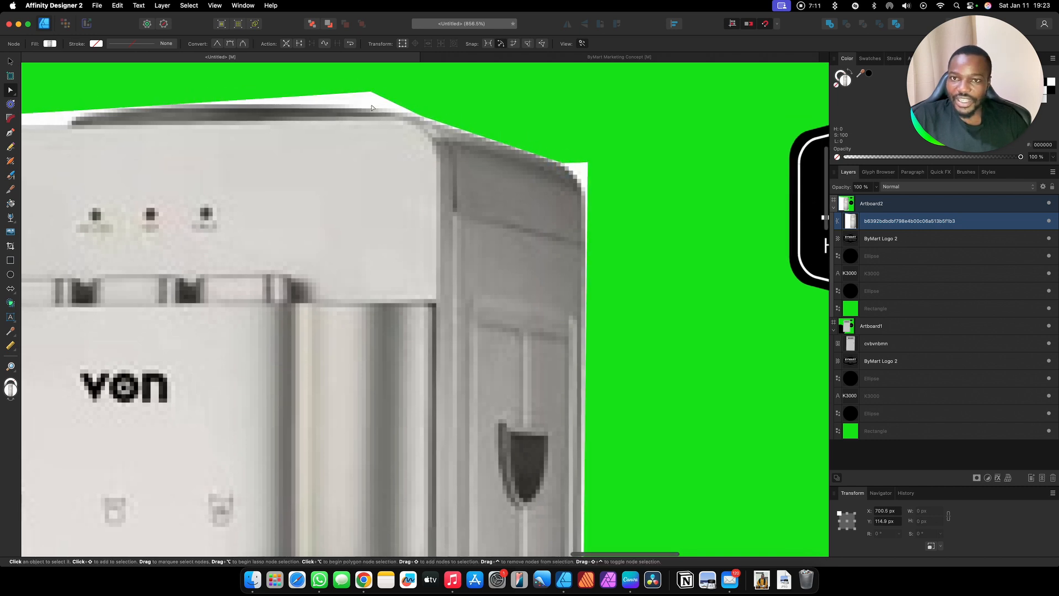
left_click(216, 127)
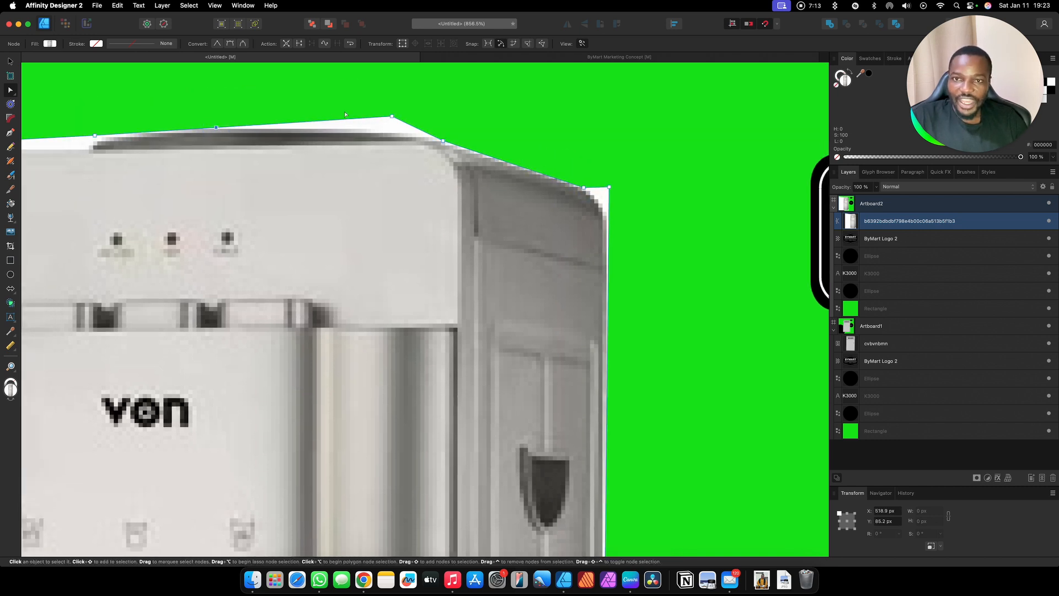
left_click_drag(391, 117, 395, 129)
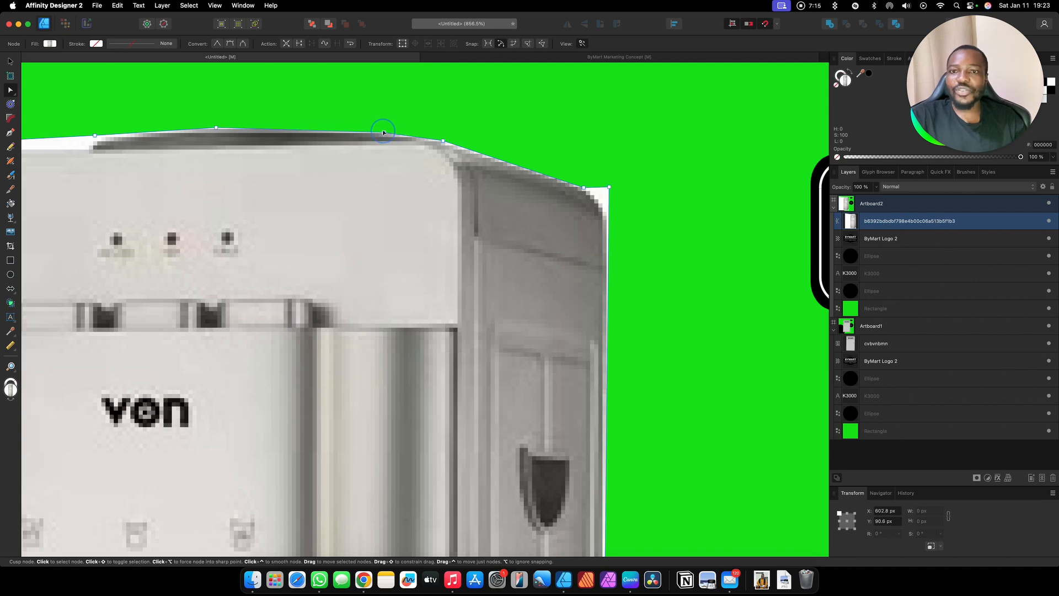
Round the outline at the dispenser's upper rear corner by adding a node below it, deleting the sharp corner node and curving the segment.
scroll(582, 174, "up", 4)
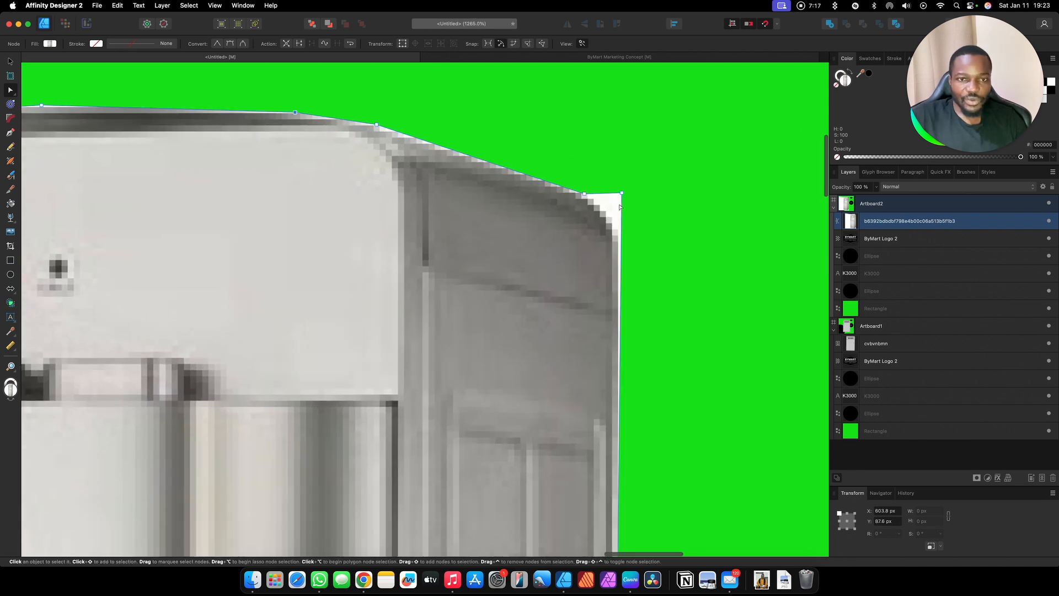
left_click(621, 247)
left_click(622, 193)
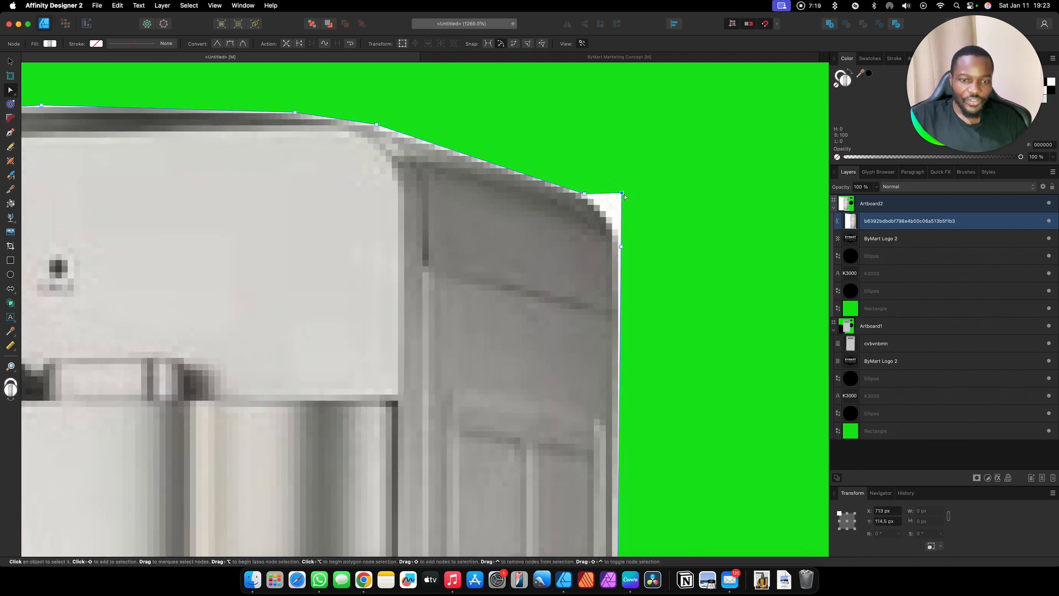
key("Delete")
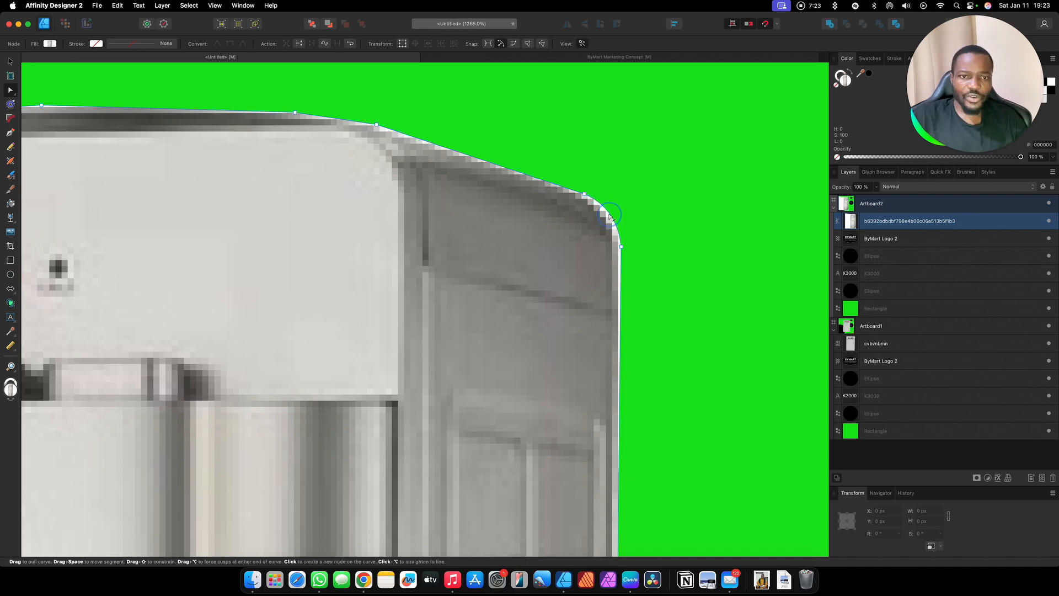
scroll(610, 216, "down", 5)
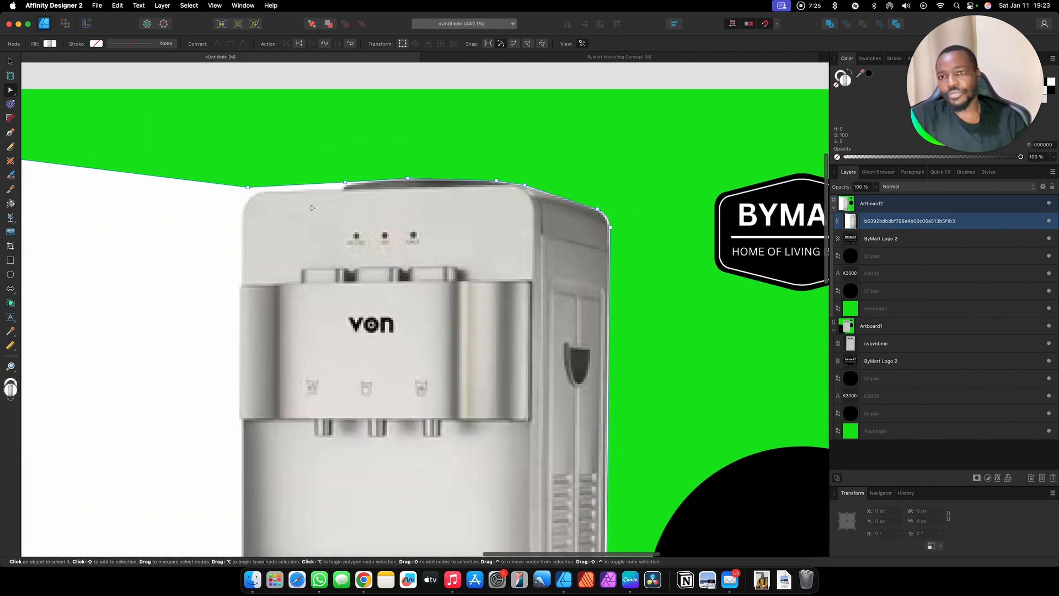
Fit the outline to the left end of the dispenser's lid, adding a node at about X 463 px, Y 90 px.
scroll(341, 186, "up", 2)
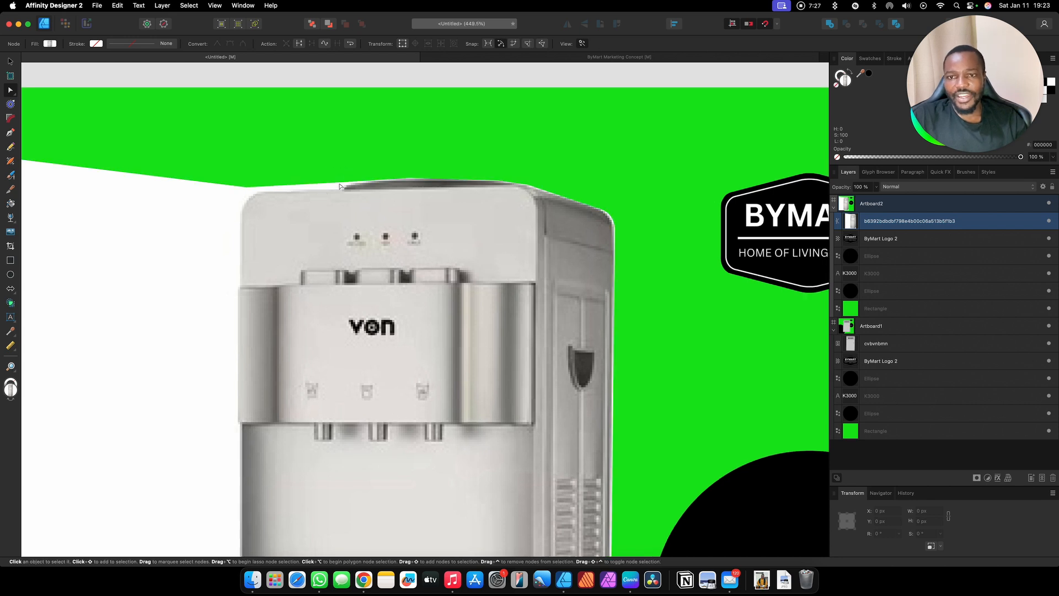
left_click(340, 188)
scroll(339, 190, "up", 3)
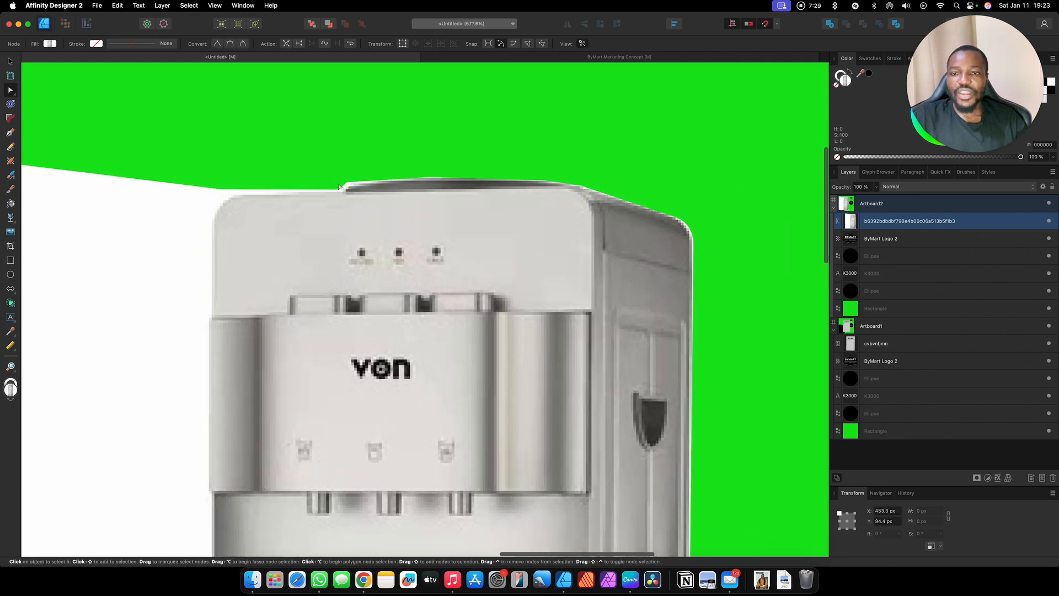
left_click(357, 184)
left_click_drag(356, 183, 360, 183)
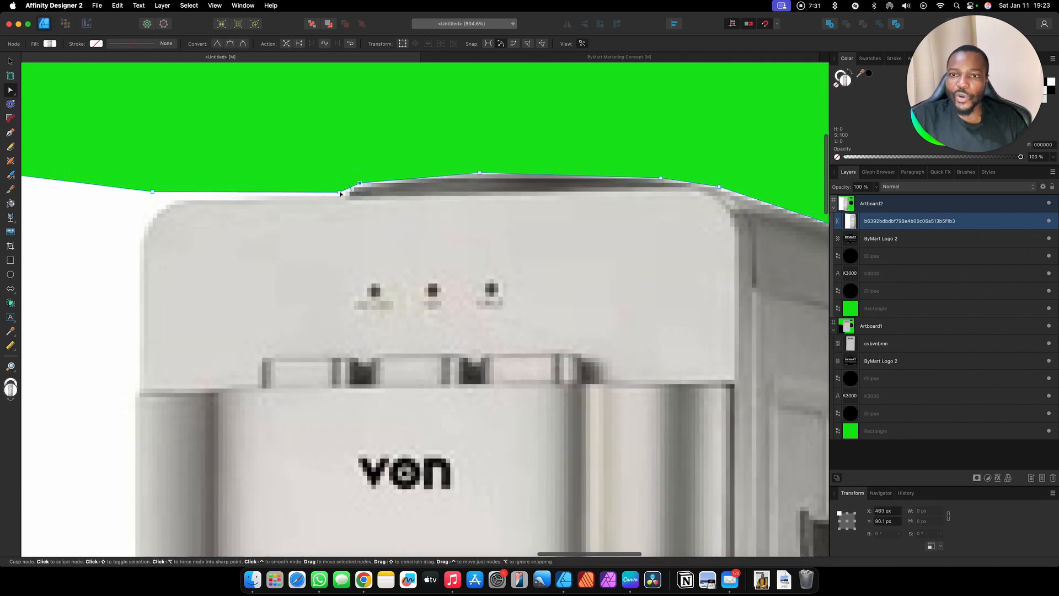
Lower the outline node at the lid's left end to about X 455 px, Y 97 px and bring the next left node onto the dispenser's top edge.
scroll(341, 194, "up", 1)
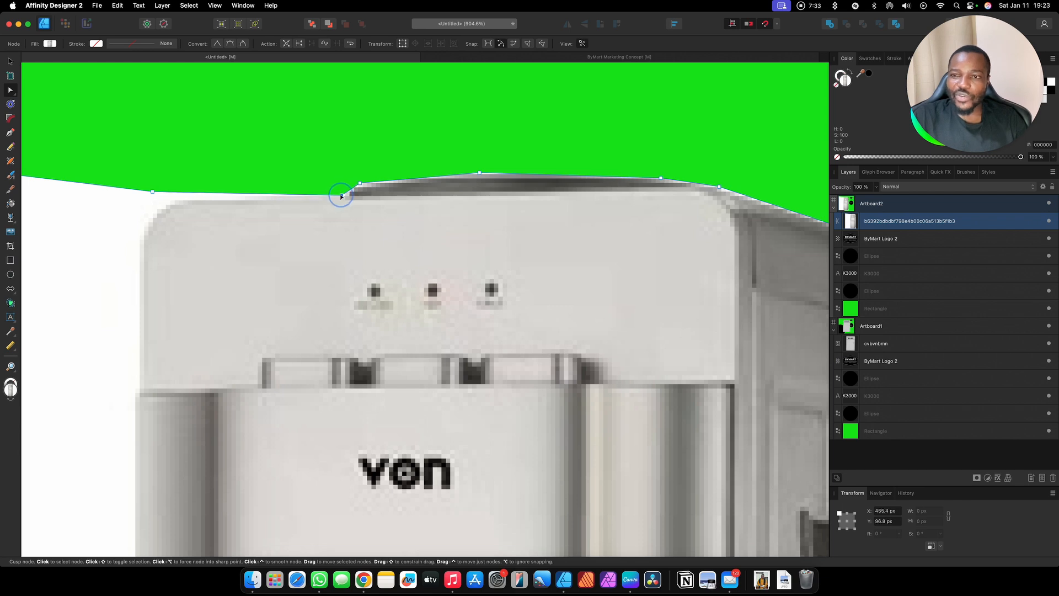
left_click(341, 195)
left_click_drag(154, 192, 172, 200)
Pull the outline in to the dispenser's left side at about X 355 px, Y 735 px and move its upper left corner node to about X 353 px, Y 101 px.
scroll(173, 200, "down", 6)
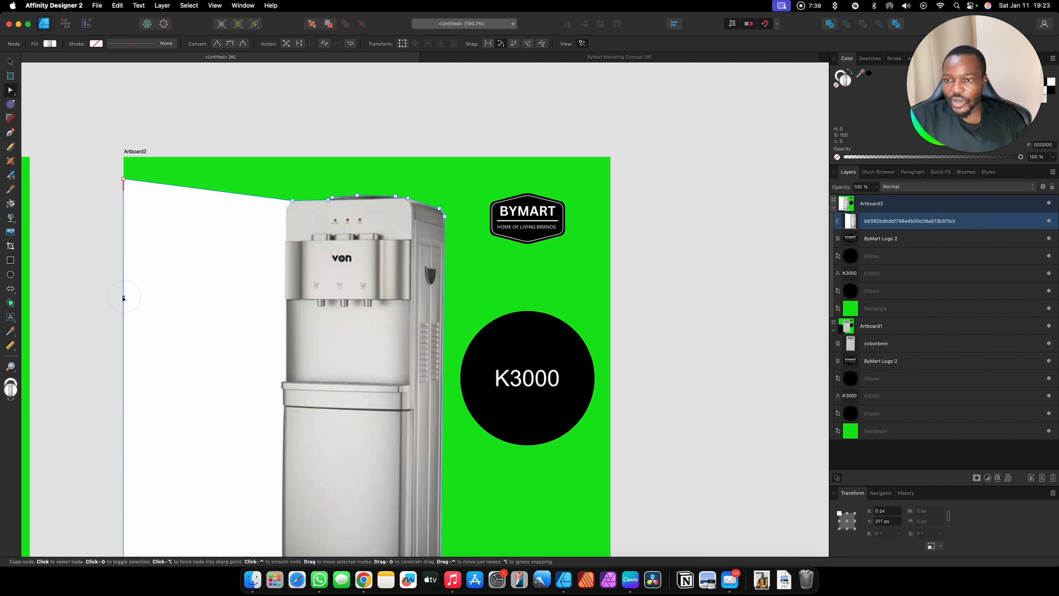
left_click_drag(123, 299, 284, 487)
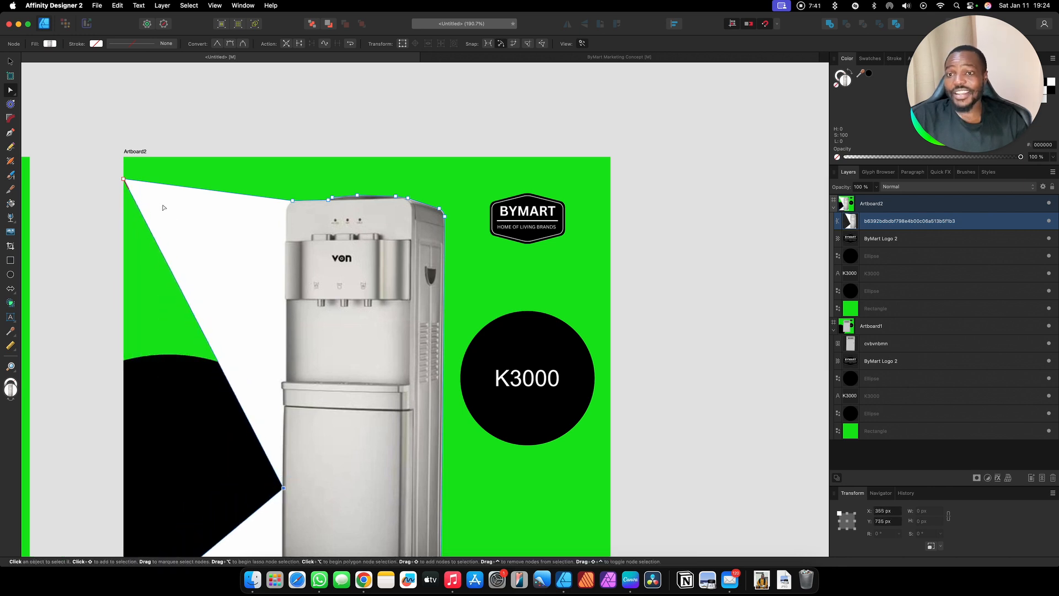
left_click_drag(123, 178, 283, 203)
Round the outline at the dispenser's upper left corner with a node at about X 361 px, Y 121 px, deleting the sharp corner node and curving the segment.
scroll(283, 204, "up", 10)
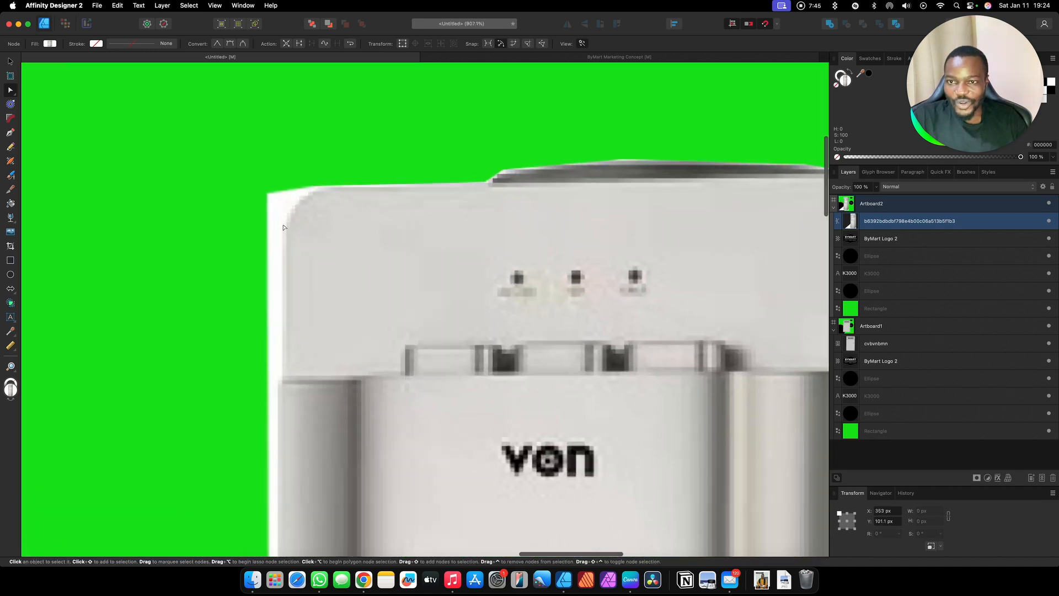
left_click_drag(266, 248, 284, 236)
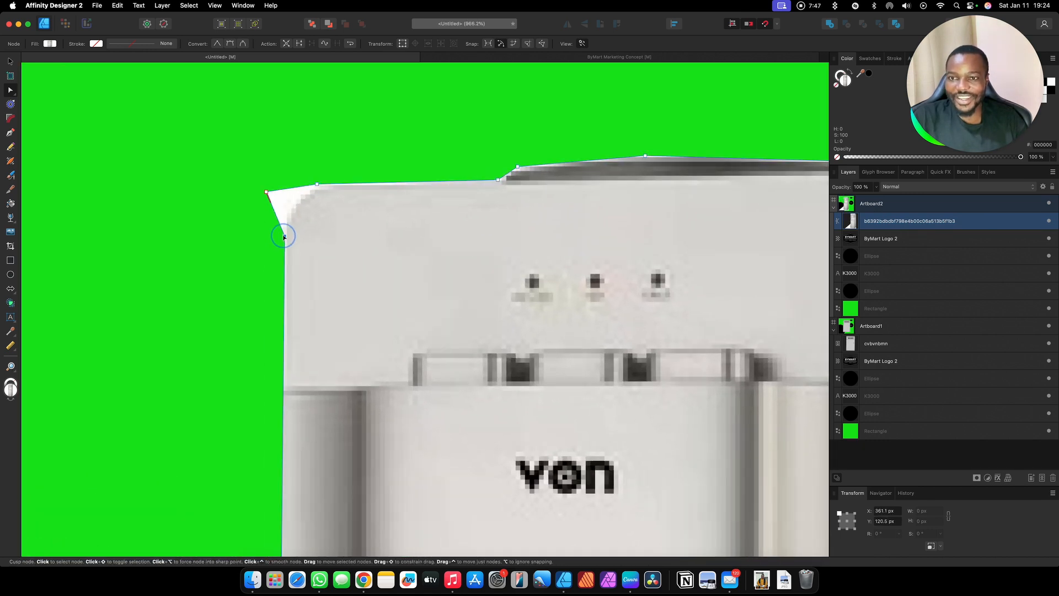
left_click(267, 193)
scroll(267, 194, "left", 1)
key("Delete")
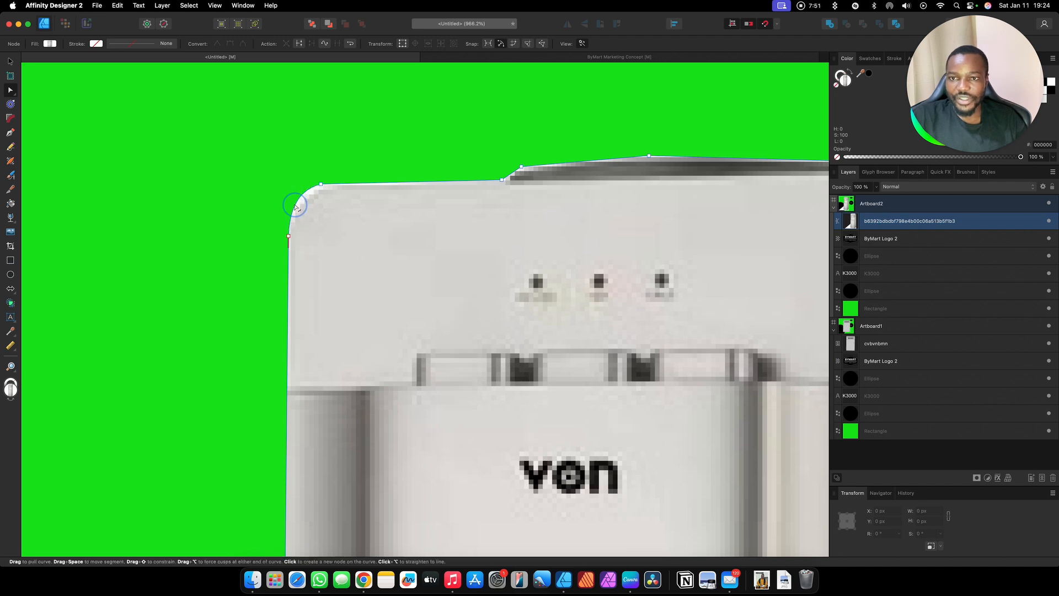
Add a node on the bottom outline and move it to the dispenser's bottom left corner at about X 354 px, Y 988 px.
scroll(295, 209, "down", 10)
scroll(305, 421, "up", 5)
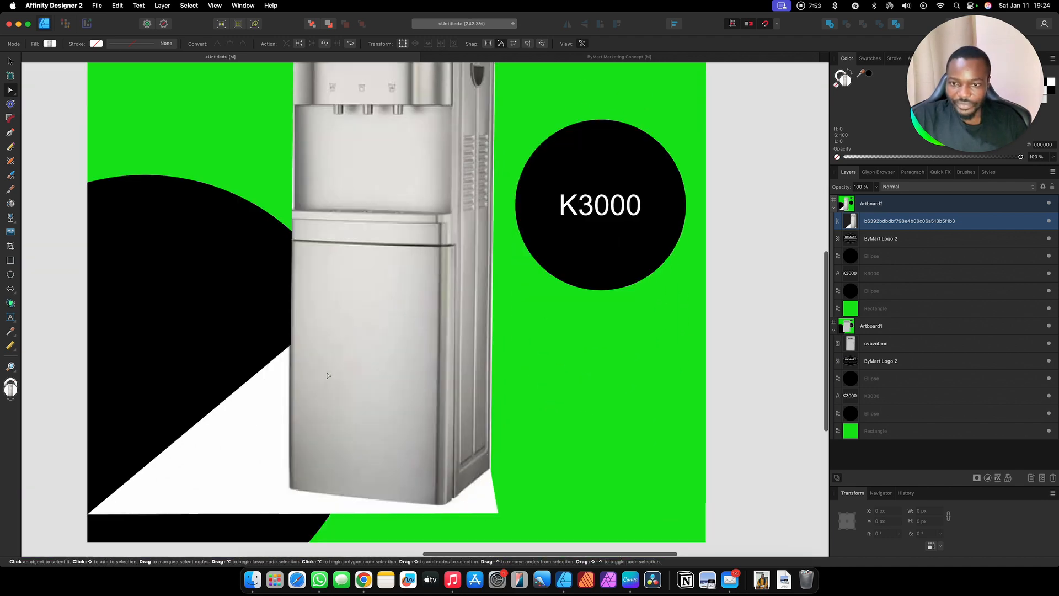
scroll(288, 406, "up", 1)
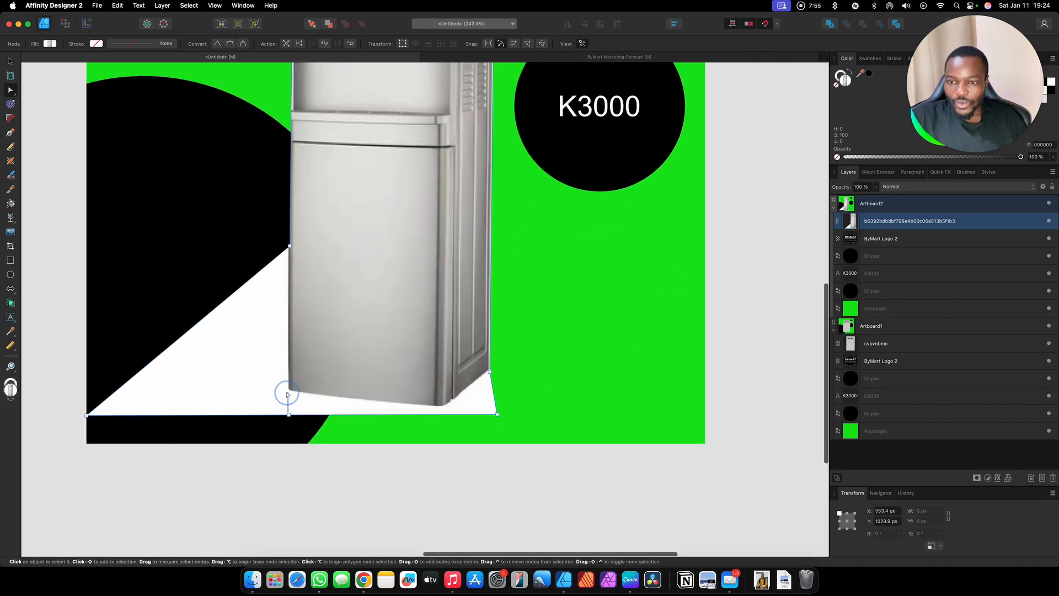
left_click(289, 415)
left_click_drag(290, 415, 288, 393)
scroll(288, 391, "up", 1)
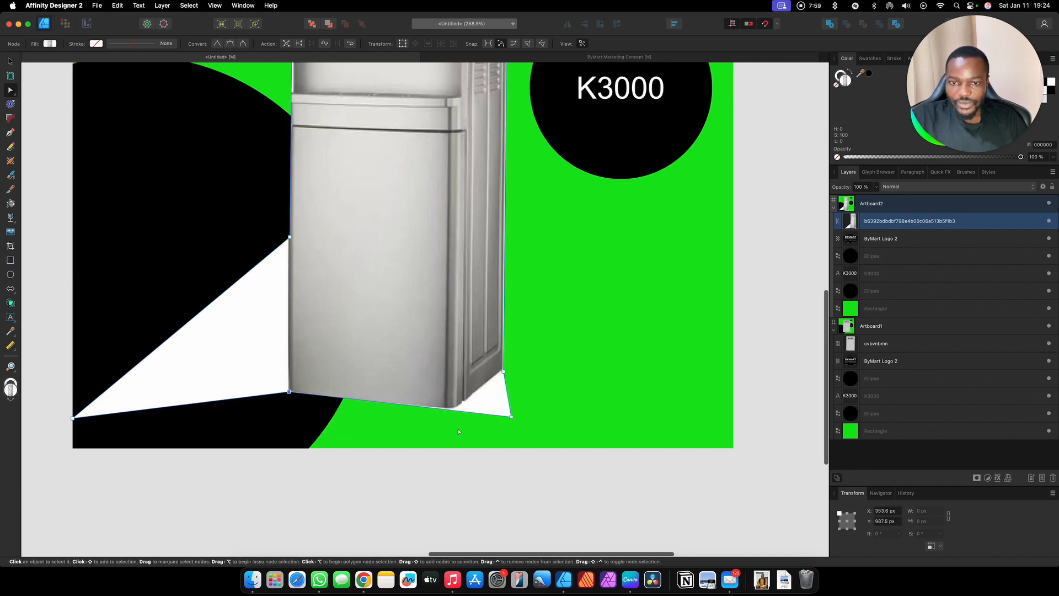
Add two outline nodes beneath the dispenser's front bottom right corner and clear the white triangle beside it.
left_click(440, 409)
left_click(460, 411)
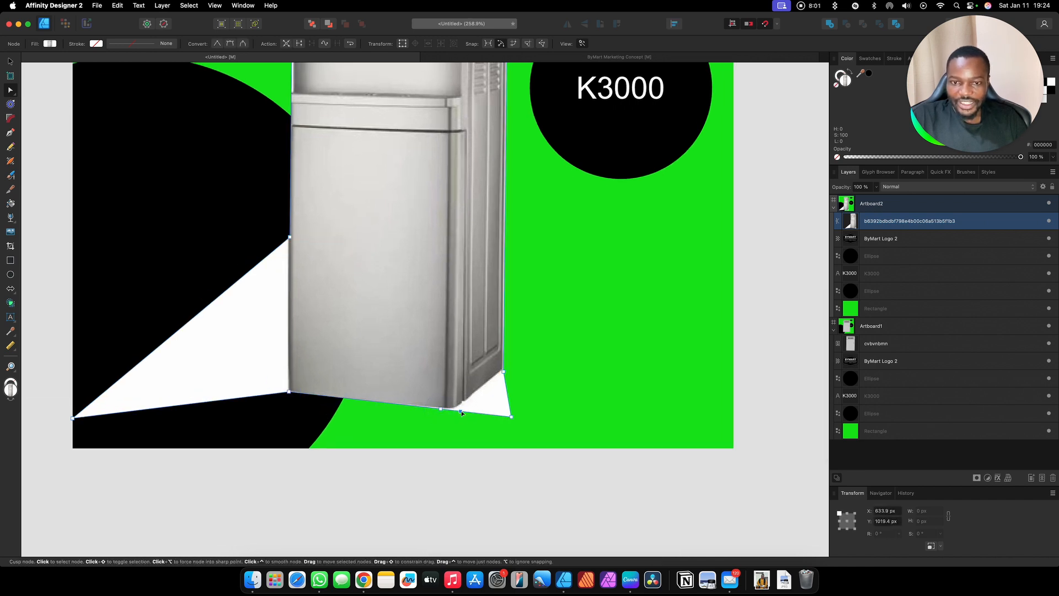
left_click_drag(462, 409, 434, 426)
scroll(461, 407, "up", 5)
key("super+z")
scroll(432, 425, "up", 1)
scroll(433, 425, "up", 3)
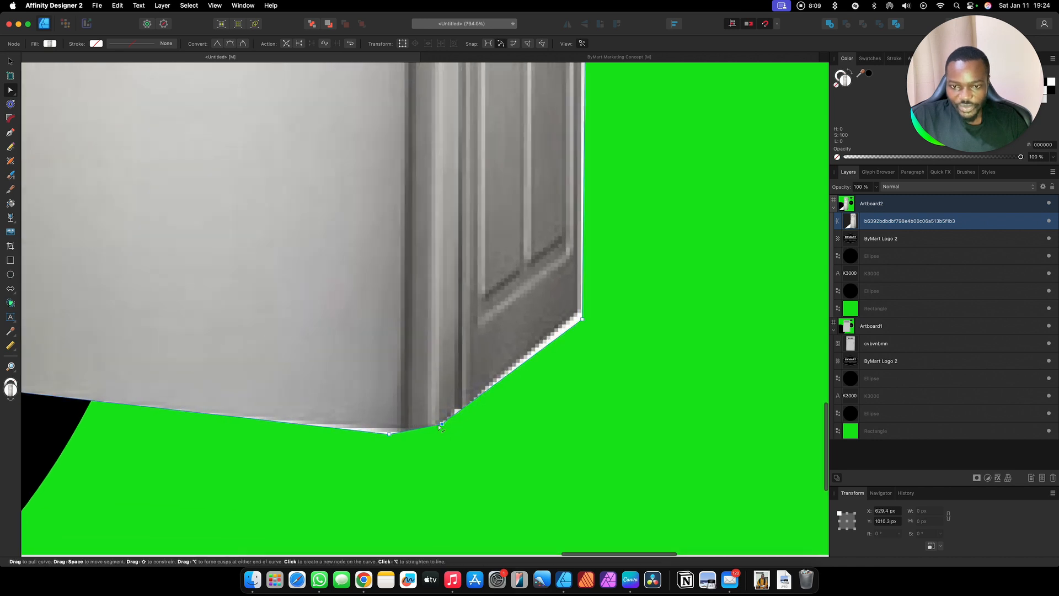
Move the three bottom right outline nodes onto the dispenser's edge at about (608, 1014), (632, 1008) and (703, 951) px, and round the front corner.
left_click(448, 420)
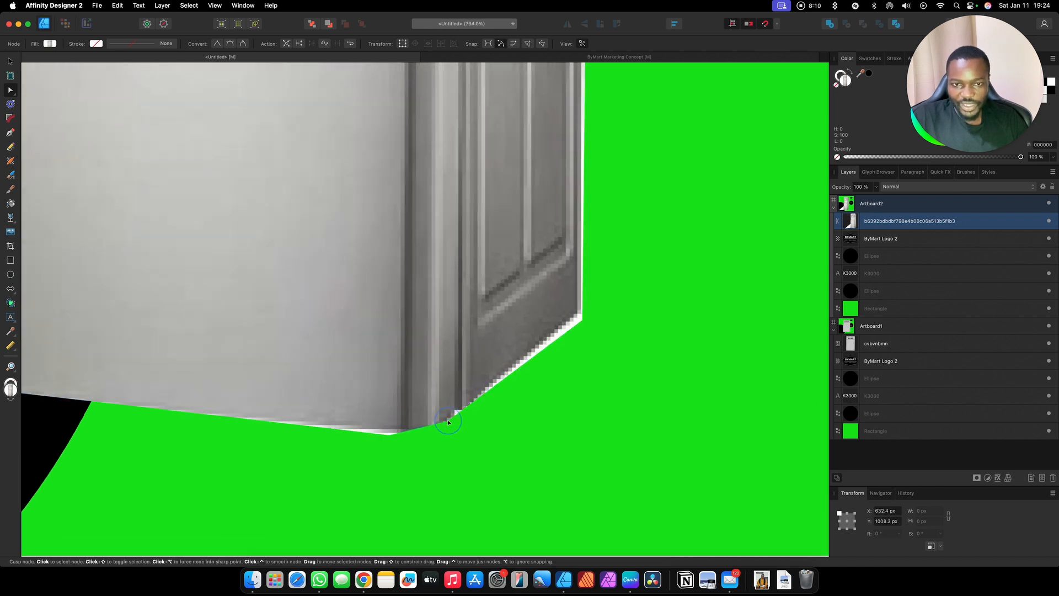
left_click(580, 313)
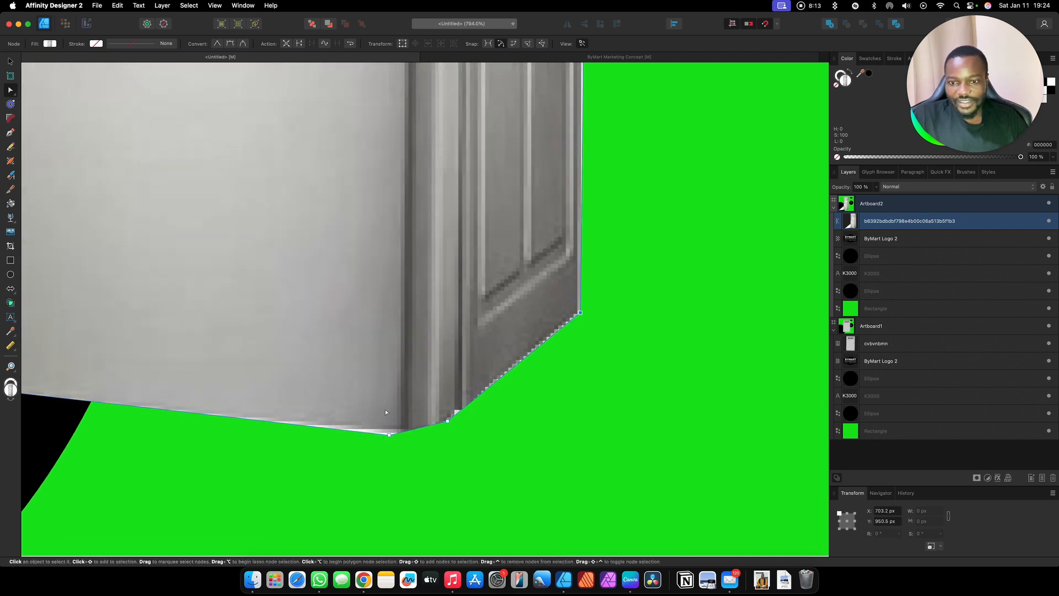
left_click_drag(389, 435, 402, 432)
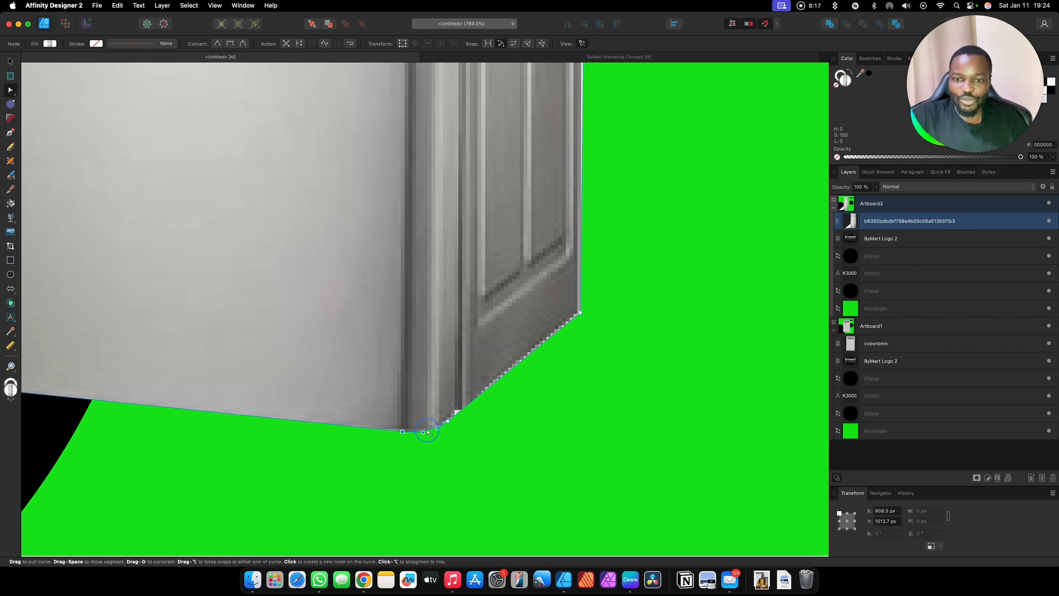
Delete the outline node at the artboard's lower left to remove the remaining white area beside the dispenser.
scroll(261, 406, "down", 6)
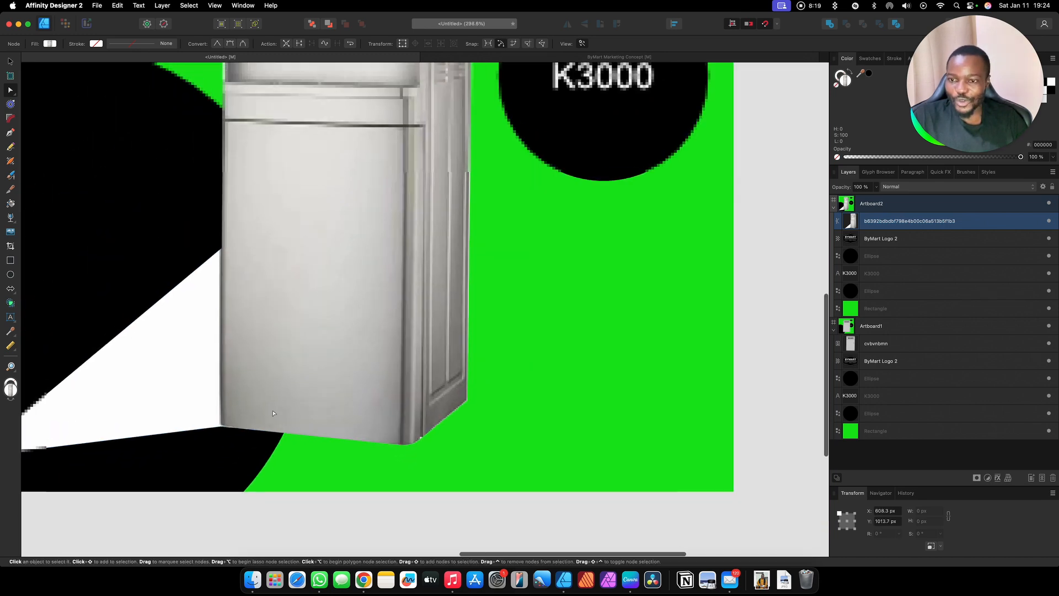
scroll(178, 410, "left", 5)
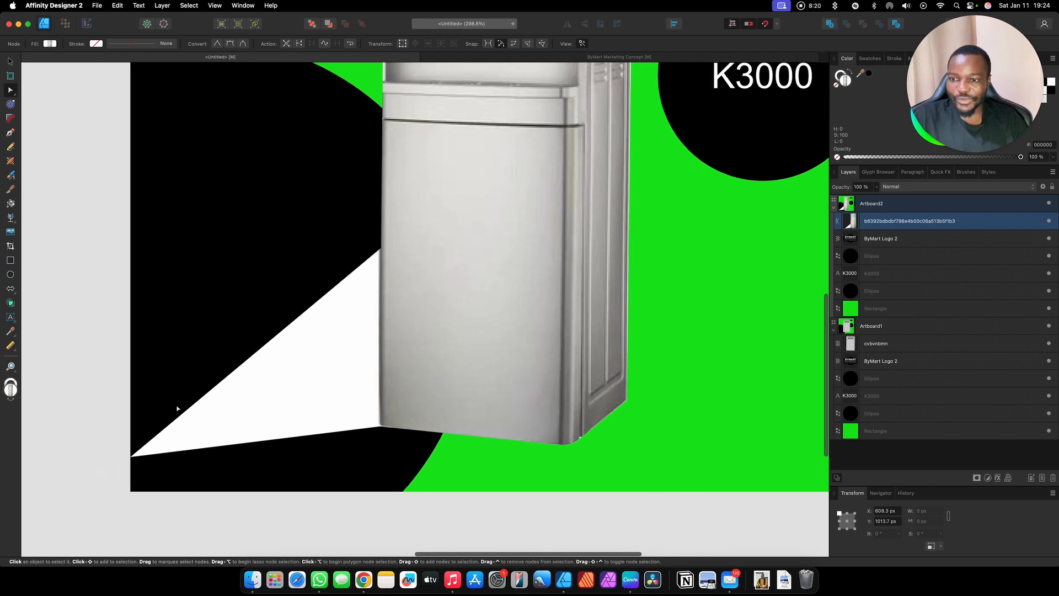
left_click(130, 458)
key("Delete")
Scale the cut-out dispenser down to about 305 × 788 px and place it at about X 388 px, Y 137 px, left of the K3000 circle.
scroll(450, 219, "up", 5)
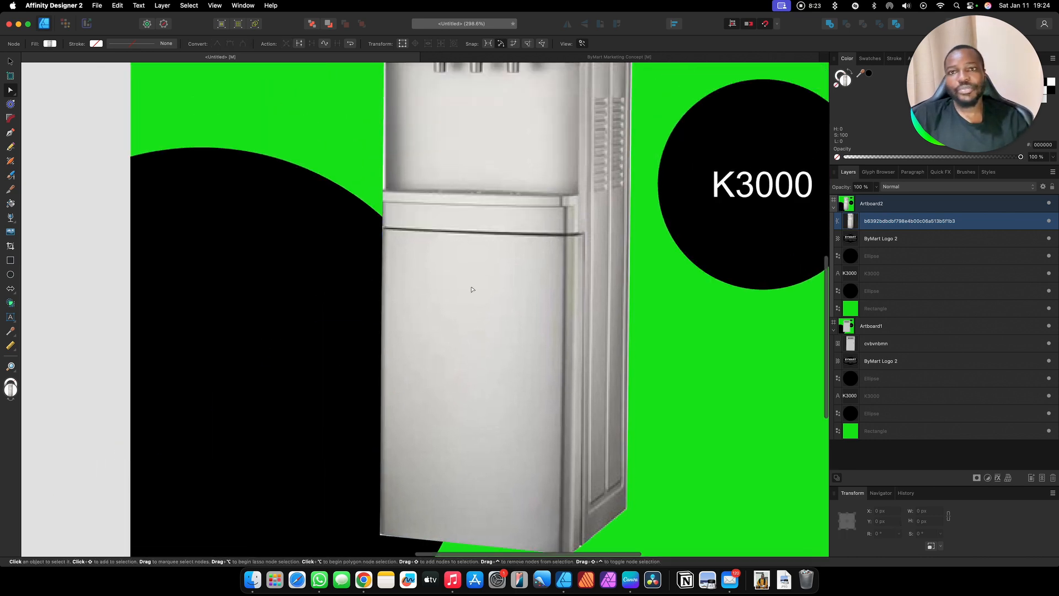
left_click(10, 61)
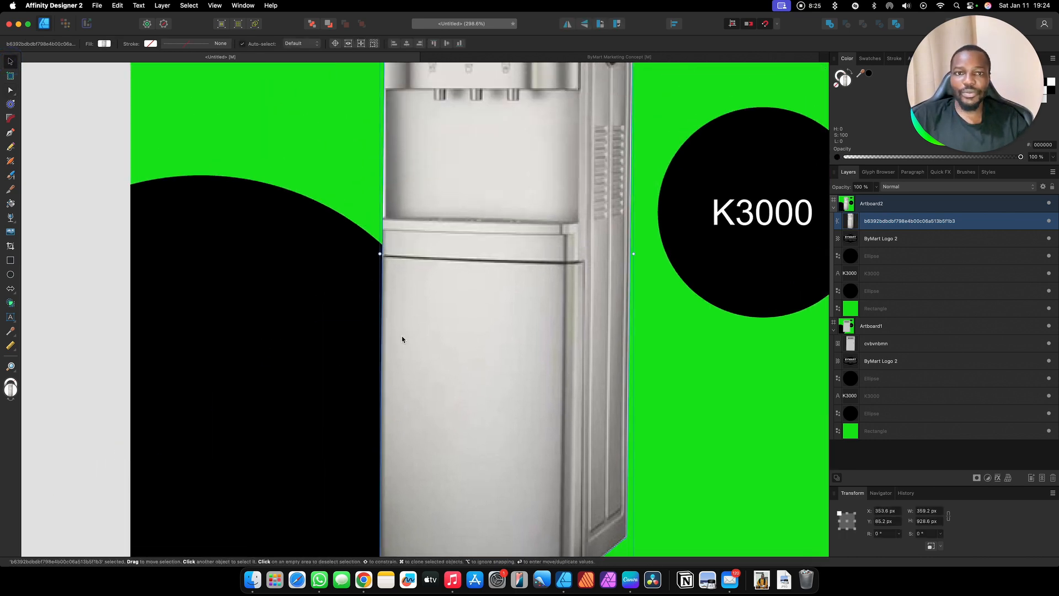
scroll(401, 336, "down", 6)
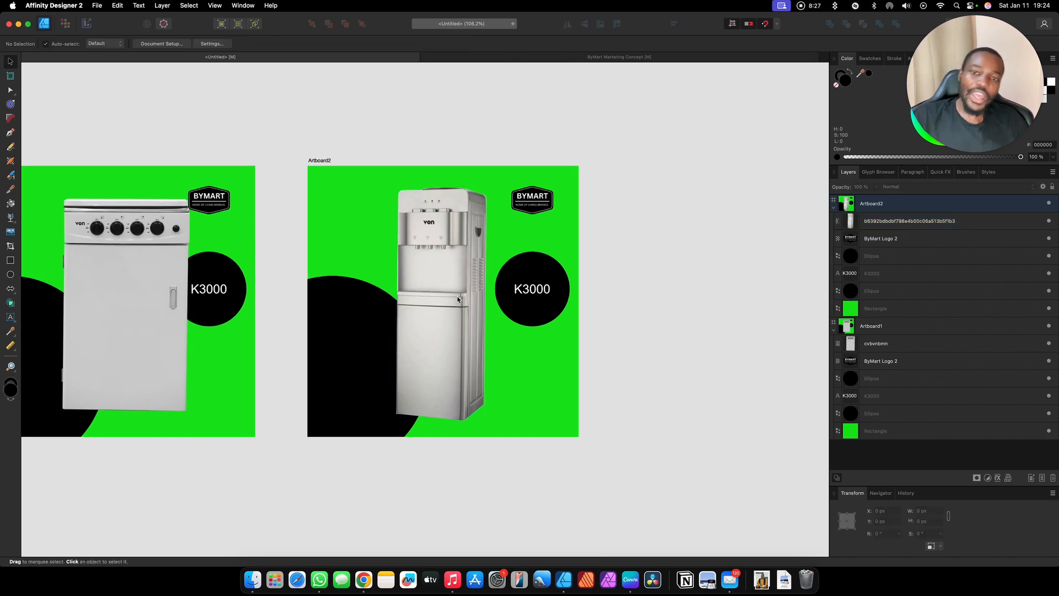
mouse_move(452, 296)
left_mouse_down()
mouse_move(440, 281)
mouse_move(439, 293)
left_mouse_up()
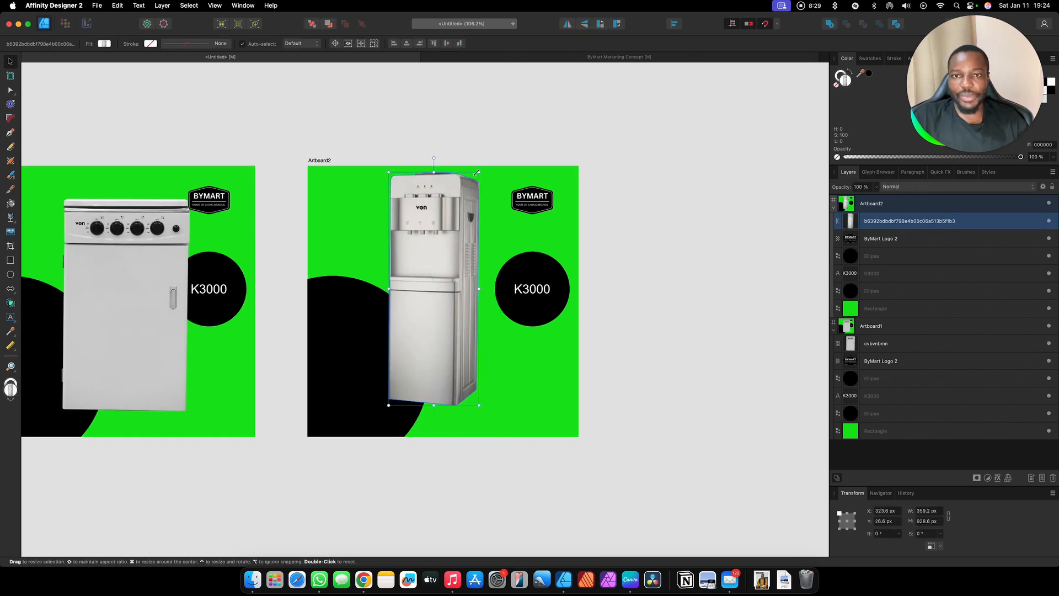
left_click_drag(474, 185, 469, 196)
left_click_drag(437, 288, 465, 291)
scroll(612, 303, "up", 2)
key("super+z")
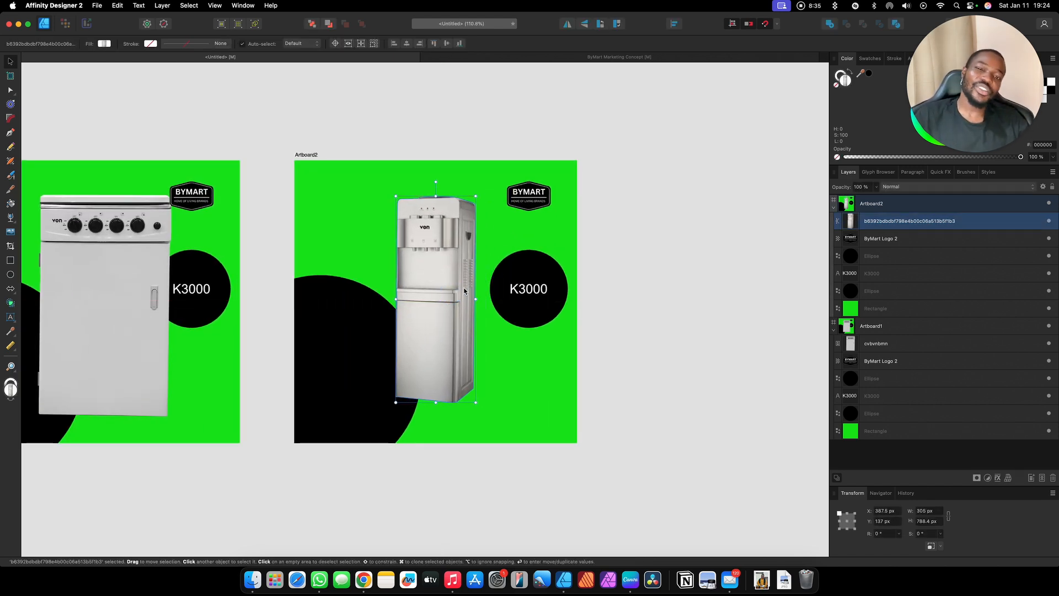
scroll(465, 285, "up", 5)
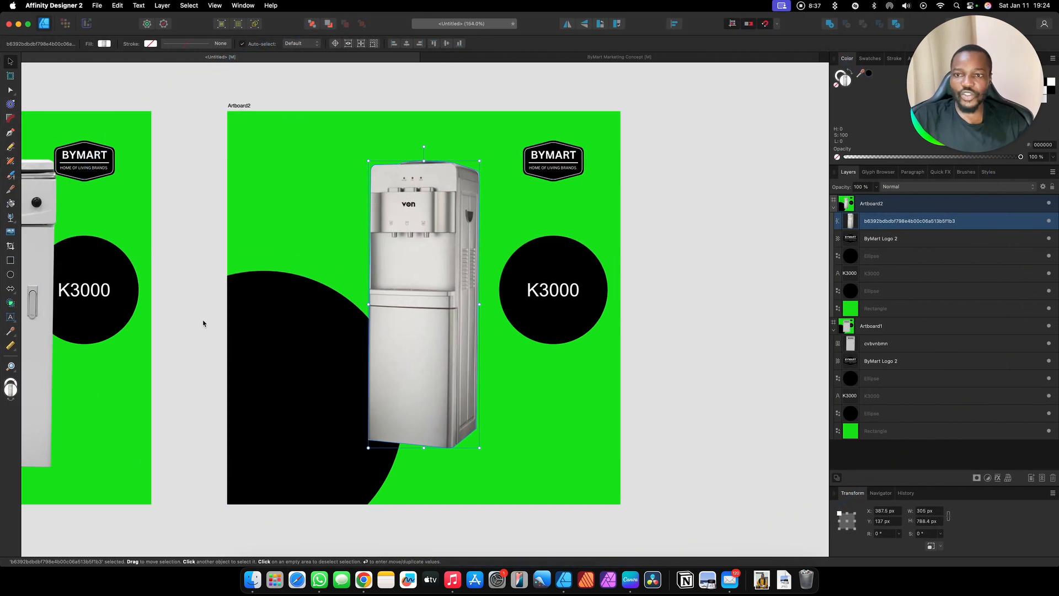
Open the original dispenser image b6392bdbdbf798e4b00c06a513b5f1b3.png from Finder in Affinity Photo 2 and show it full screen.
key("ctrl+Up")
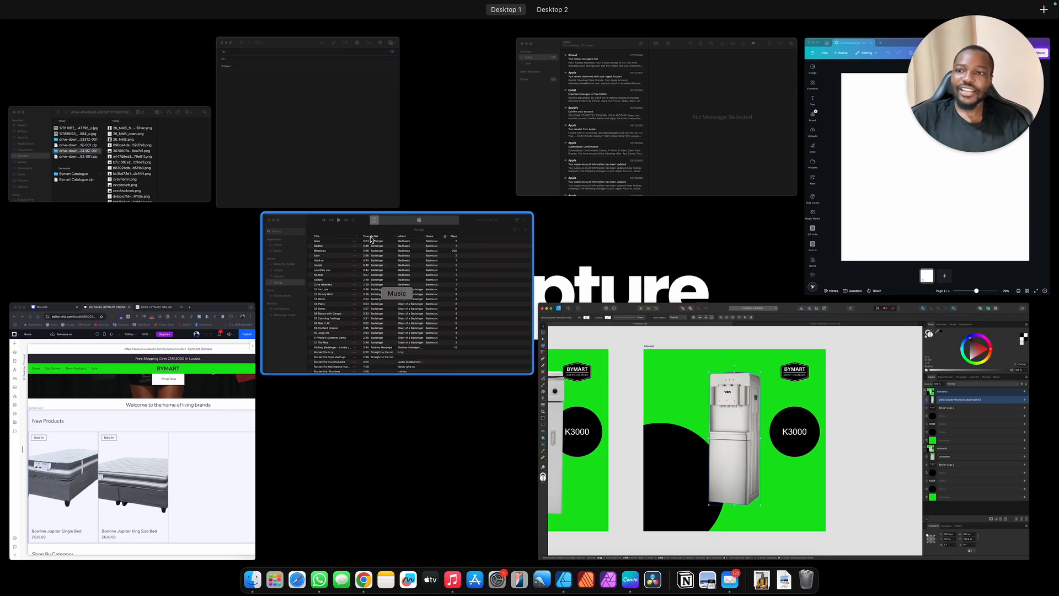
left_click(142, 138)
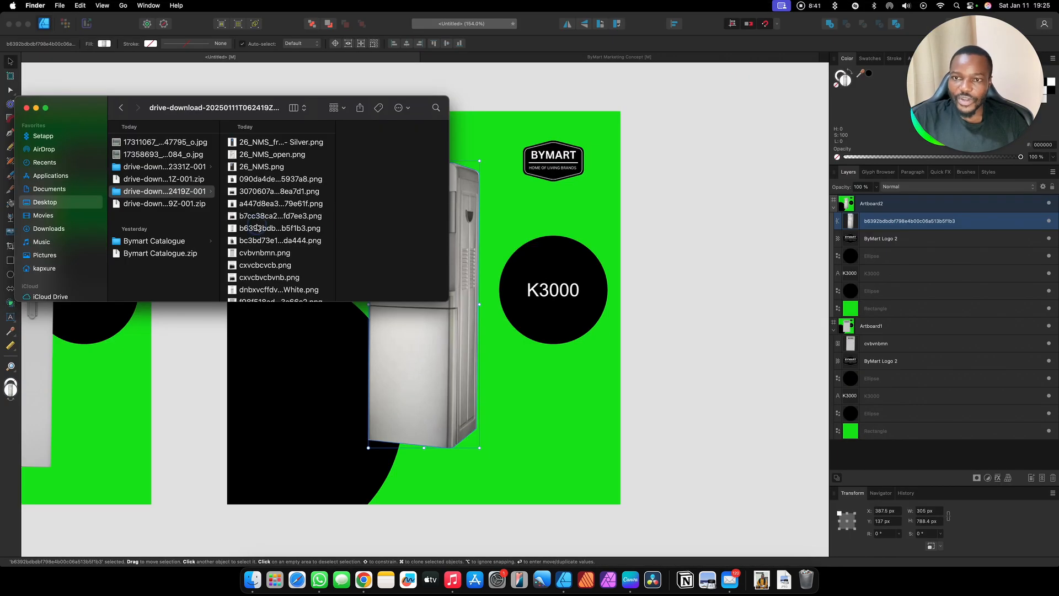
left_click(257, 227)
right_click(257, 228)
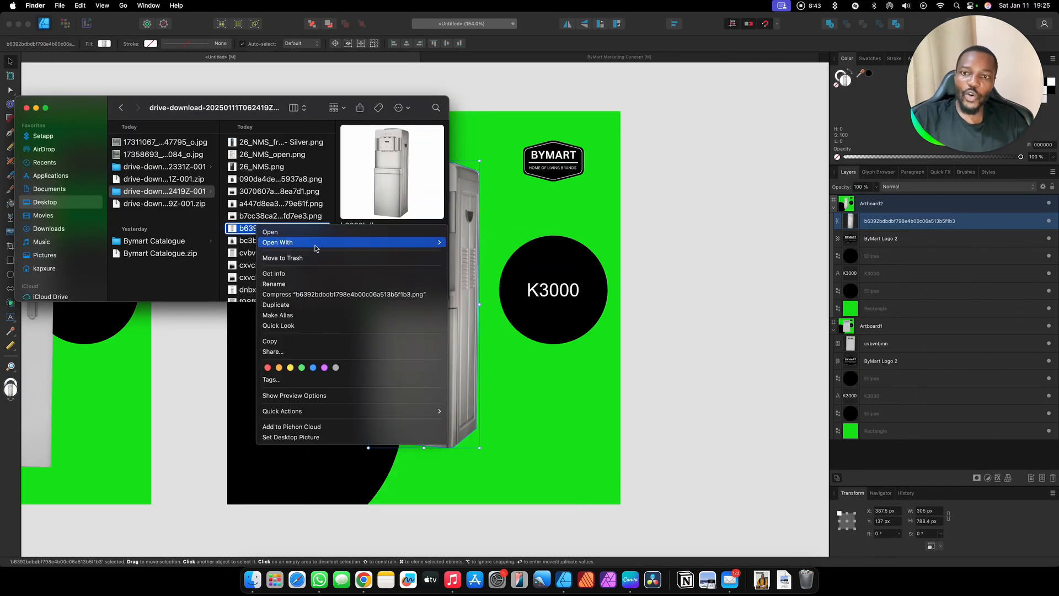
mouse_move(315, 247)
left_click(506, 269)
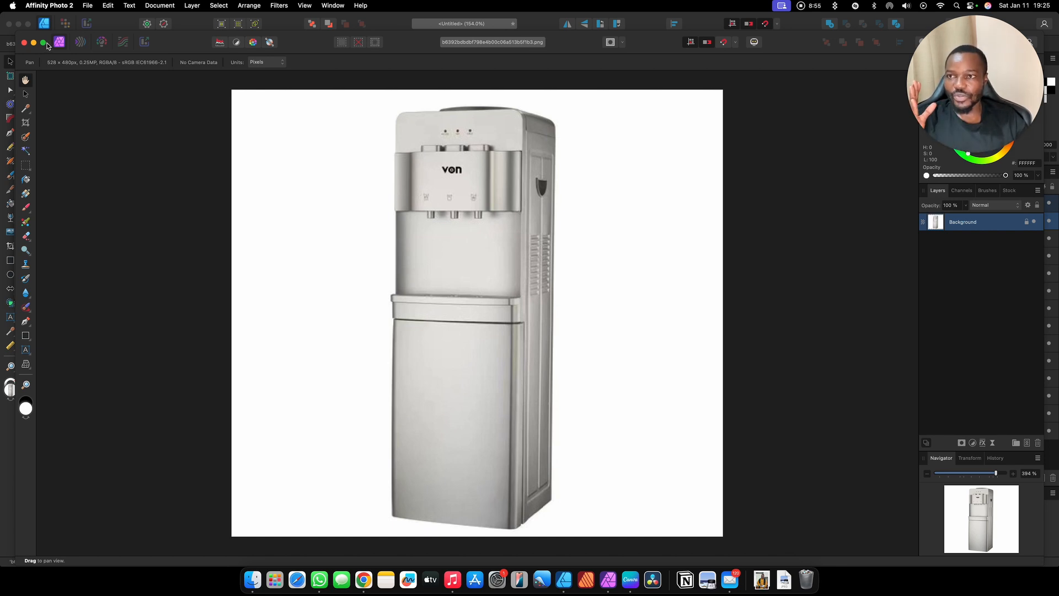
left_click(43, 43)
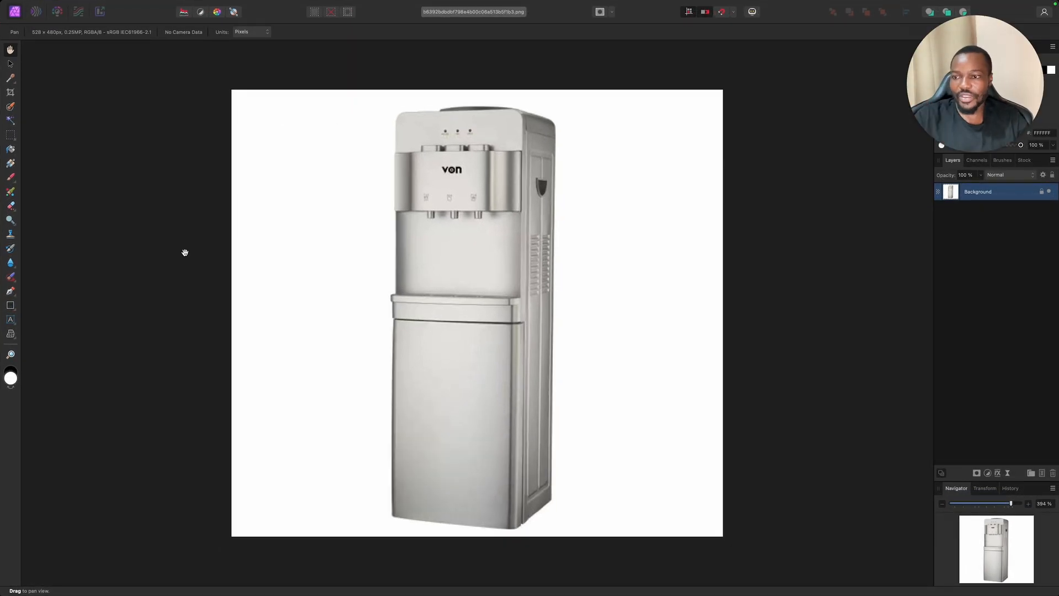
Select the whole dispenser with the Selection Brush and start refining the selection, reducing the border width to 1 %.
left_click(9, 108)
mouse_move(451, 150)
left_mouse_down()
mouse_move(461, 248)
mouse_move(511, 153)
mouse_move(487, 386)
mouse_move(463, 348)
left_mouse_up()
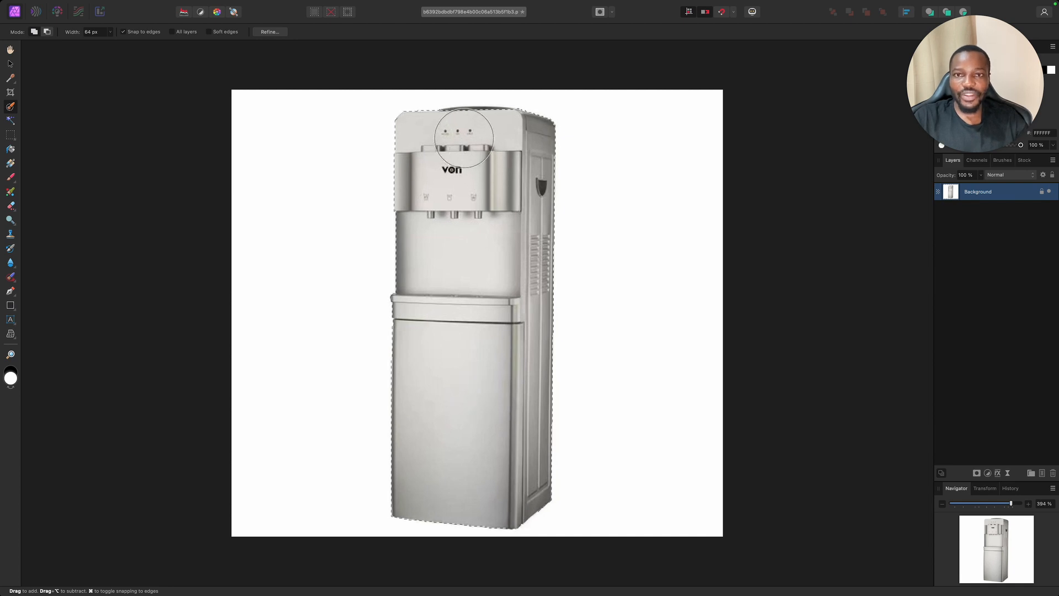
left_click(464, 139)
left_click(462, 139)
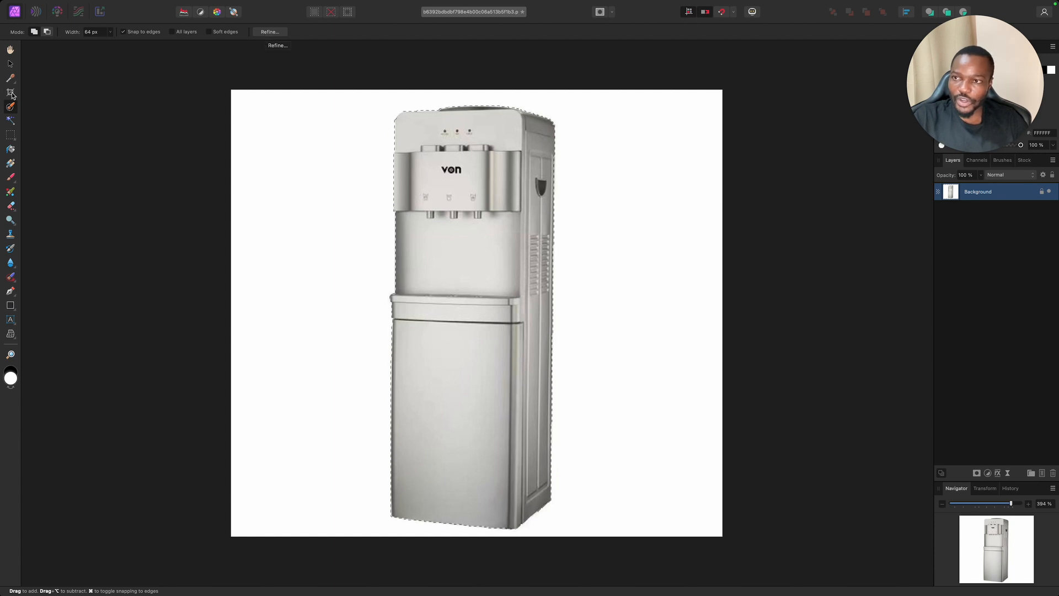
left_click(270, 32)
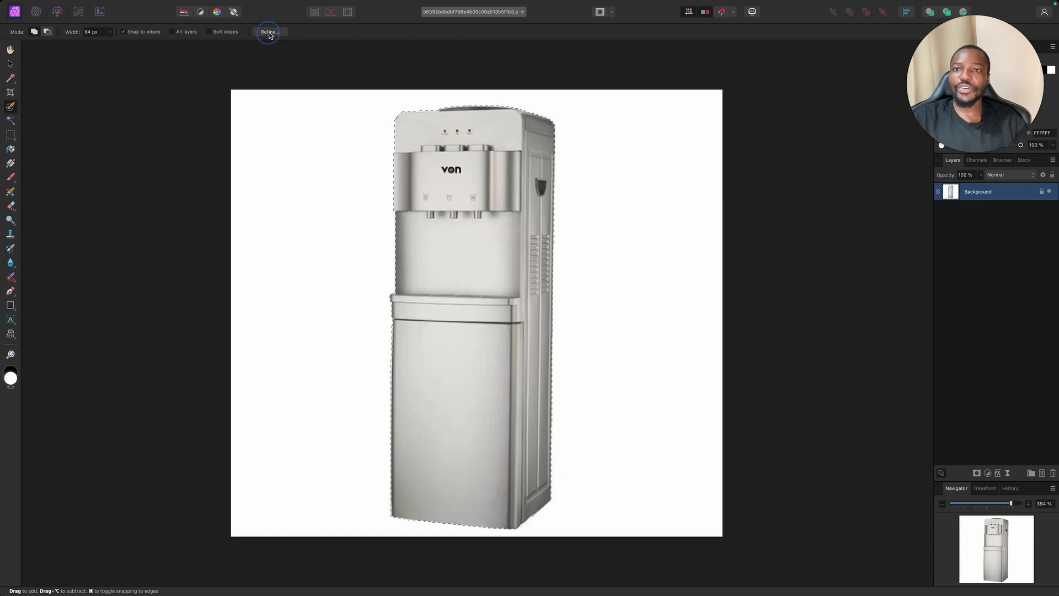
left_click_drag(784, 427, 774, 435)
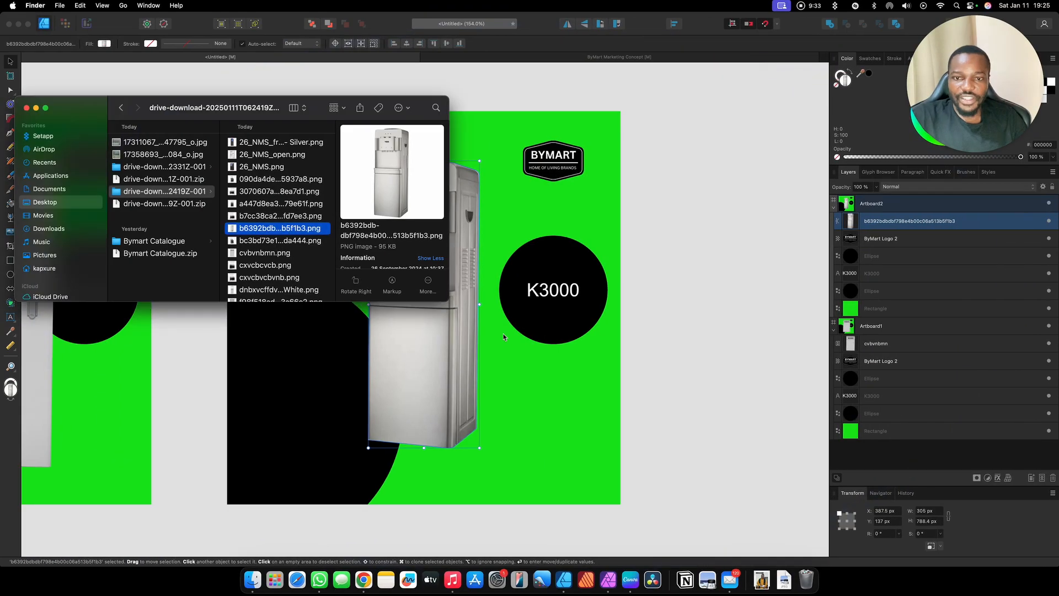
Compare the lower right edges of the node-traced dispenser in Affinity Designer with those of the refined selection in Affinity Photo.
scroll(503, 337, "up", 4)
left_click(479, 348)
scroll(457, 368, "up", 10)
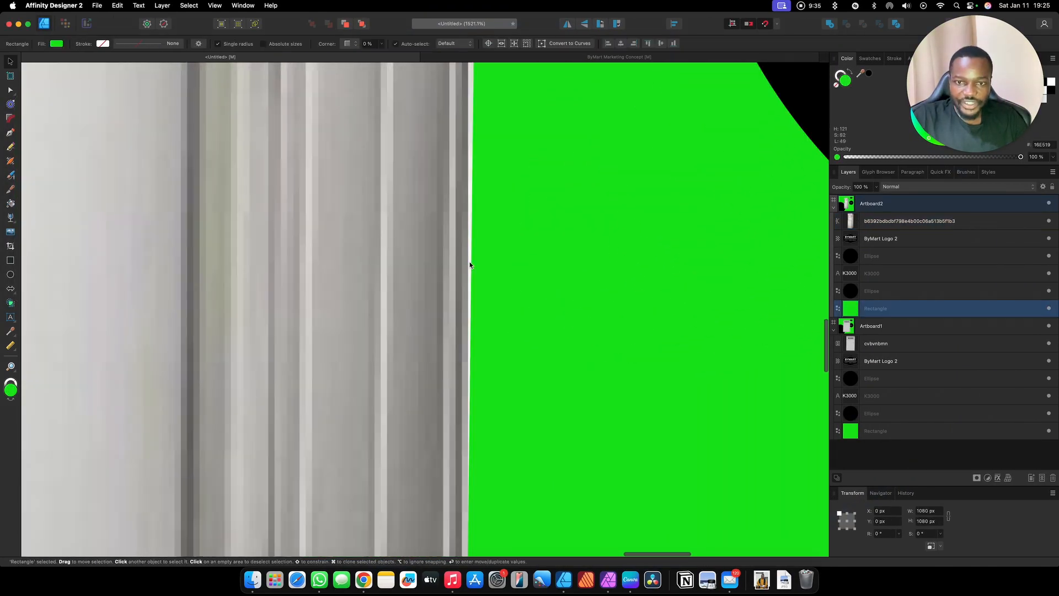
scroll(467, 309, "down", 10)
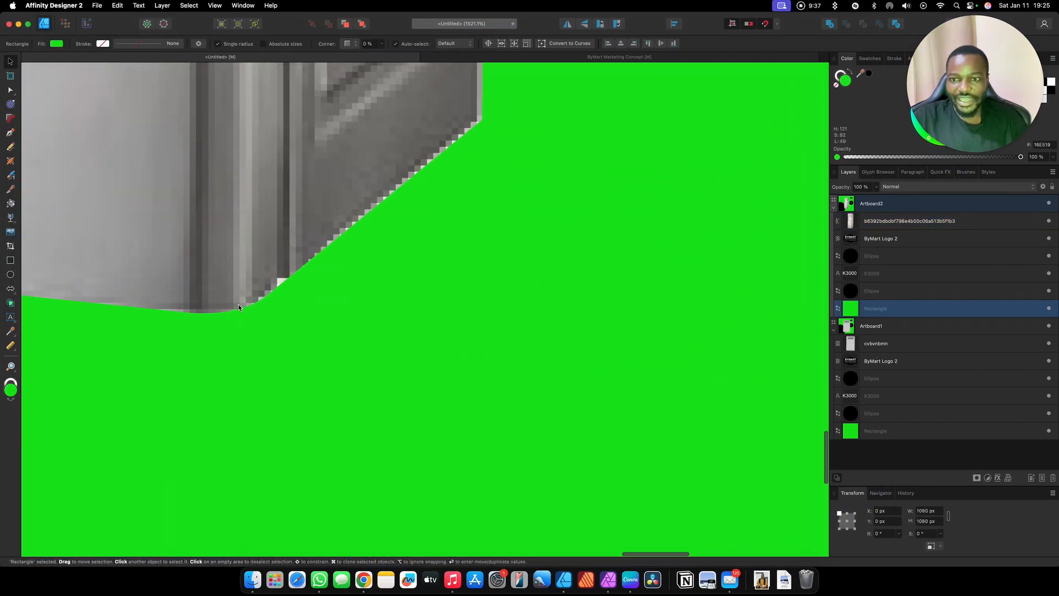
scroll(239, 307, "down", 10)
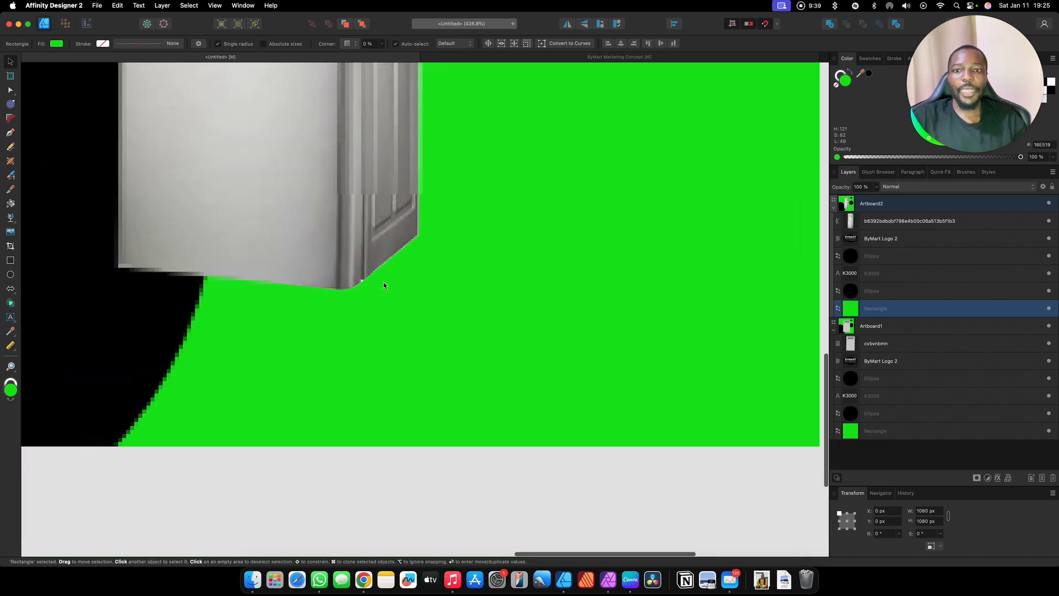
key("ctrl+Right")
scroll(547, 495, "up", 10)
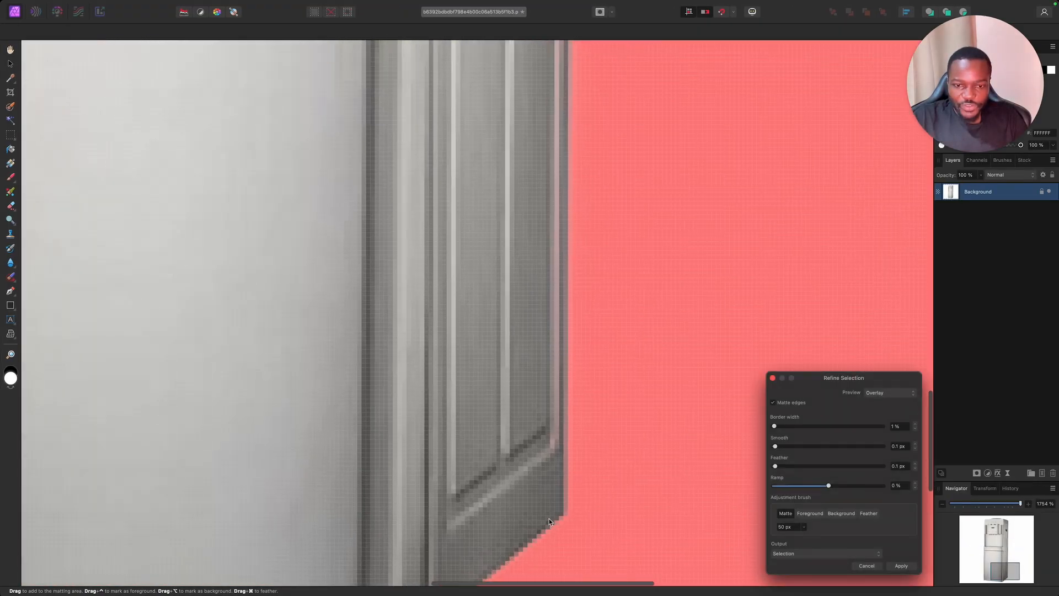
Set the refined selection's output to Mask and apply the refinement to the dispenser image.
scroll(553, 481, "up", 3)
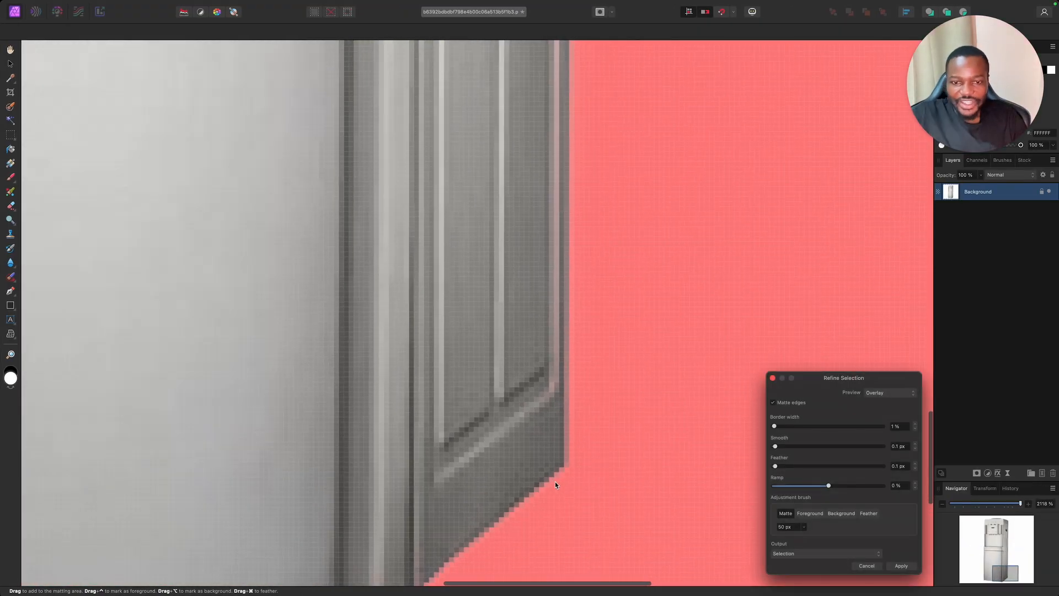
scroll(555, 481, "down", 10)
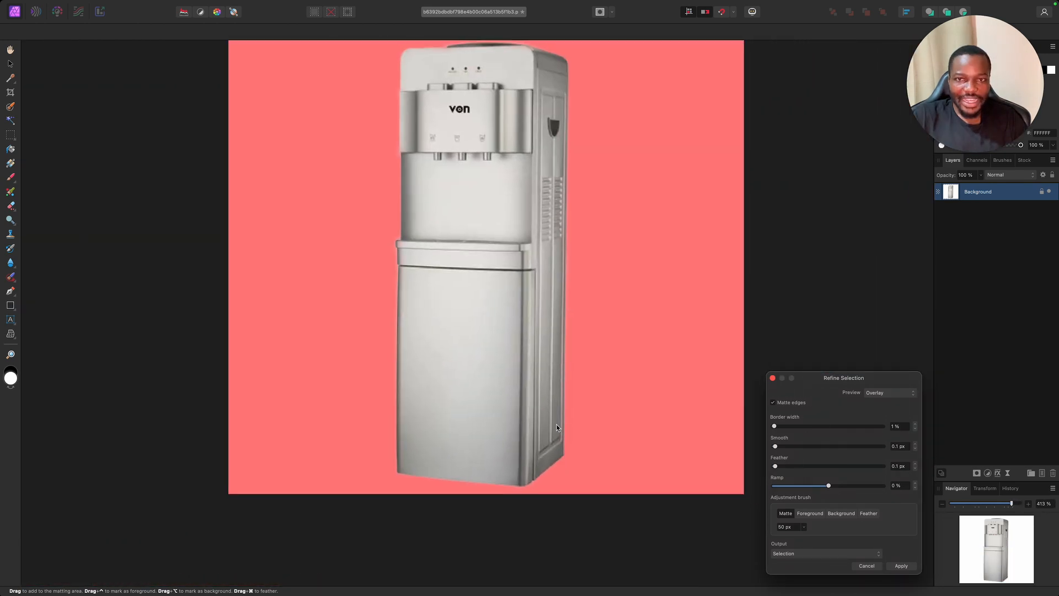
scroll(558, 428, "down", 2)
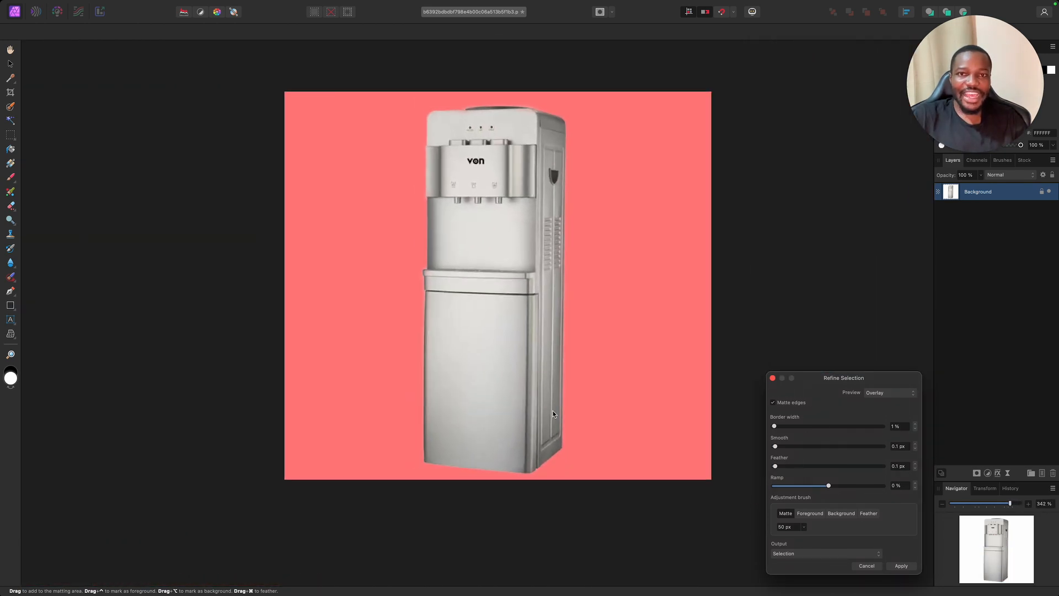
left_click(847, 555)
left_click(826, 563)
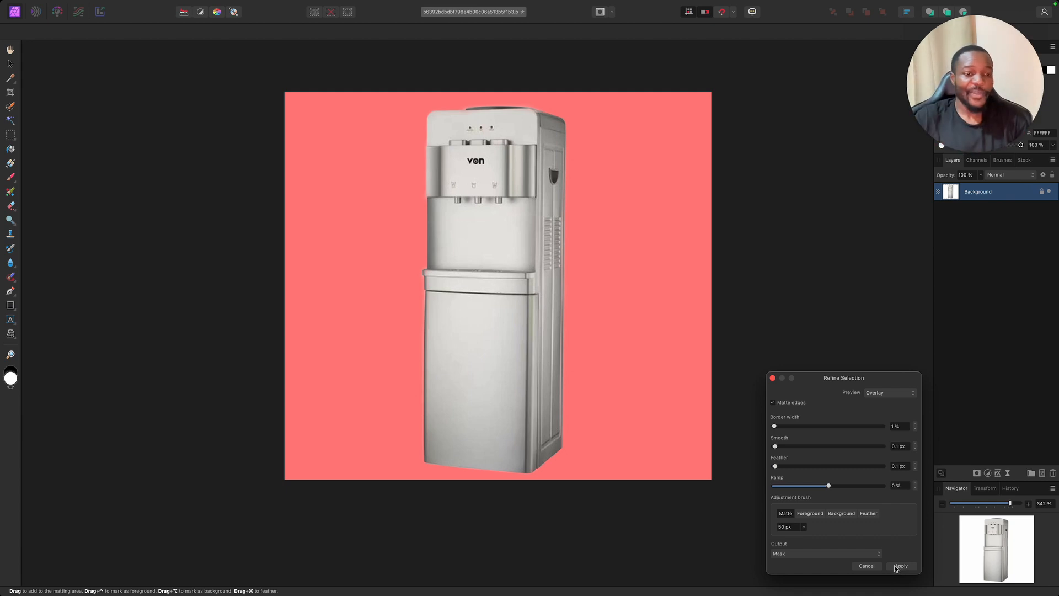
left_click(900, 566)
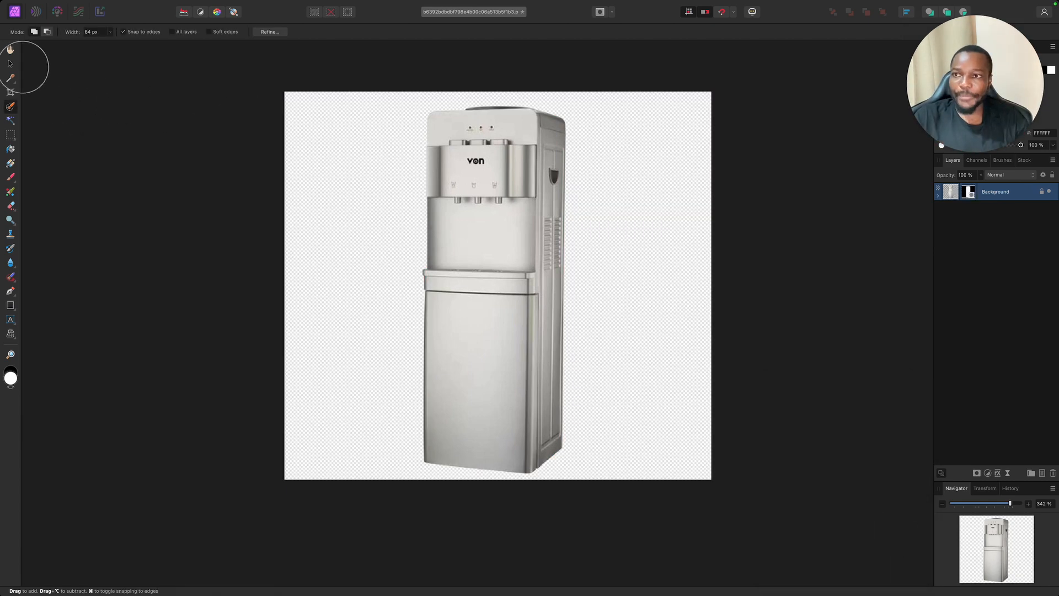
Select the masked Background layer with the Move tool and rasterize it.
left_click(11, 65)
right_click(491, 241)
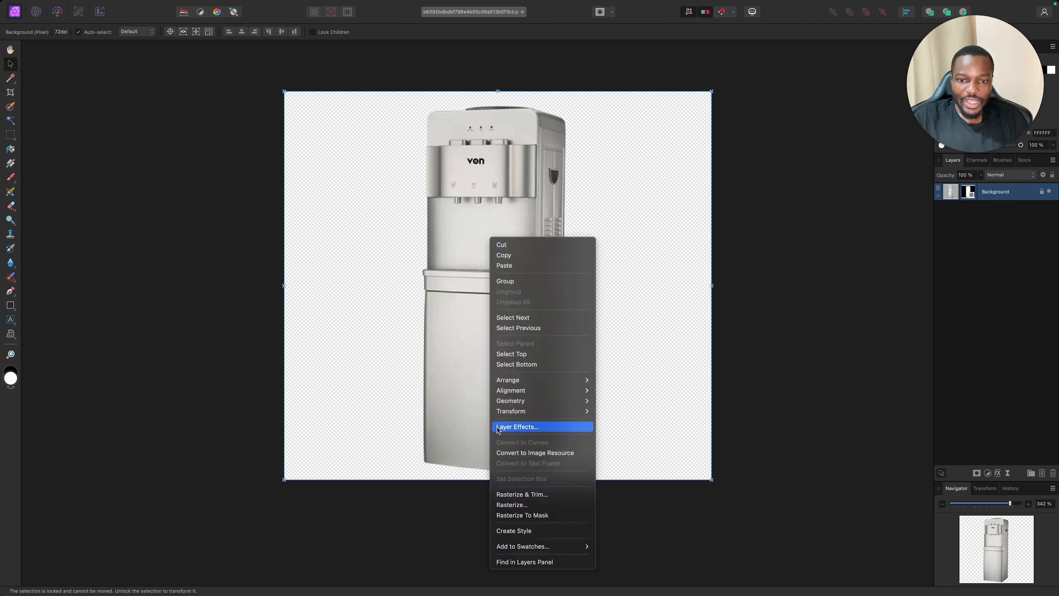
left_click(509, 505)
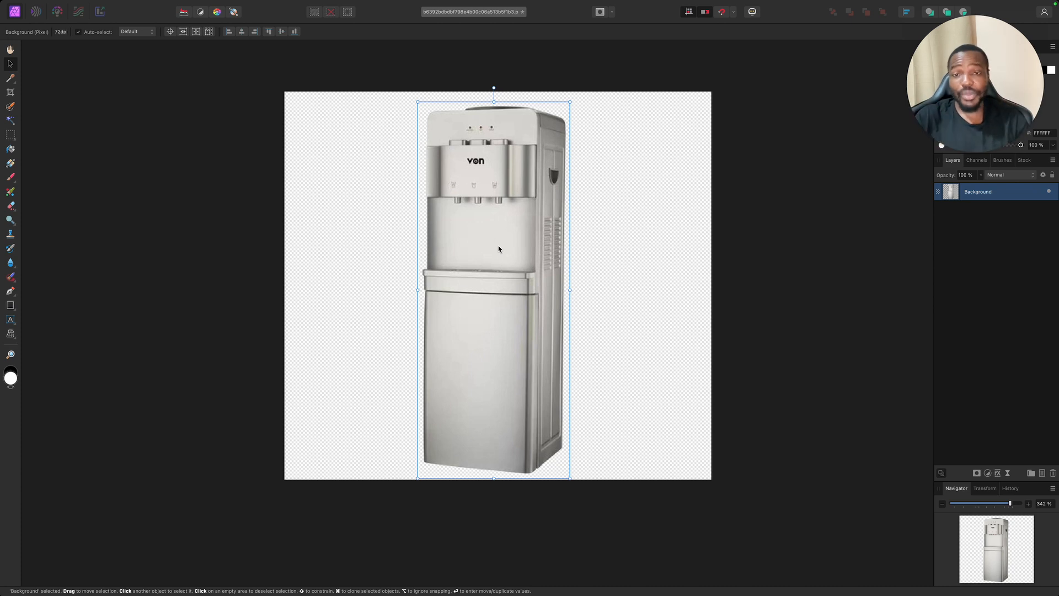
Paste the rasterized dispenser onto Artboard2 in Affinity Designer 2 and scale it to about 319 × 788 px beside the node-traced one.
key("ctrl+Left")
scroll(466, 304, "down", 5)
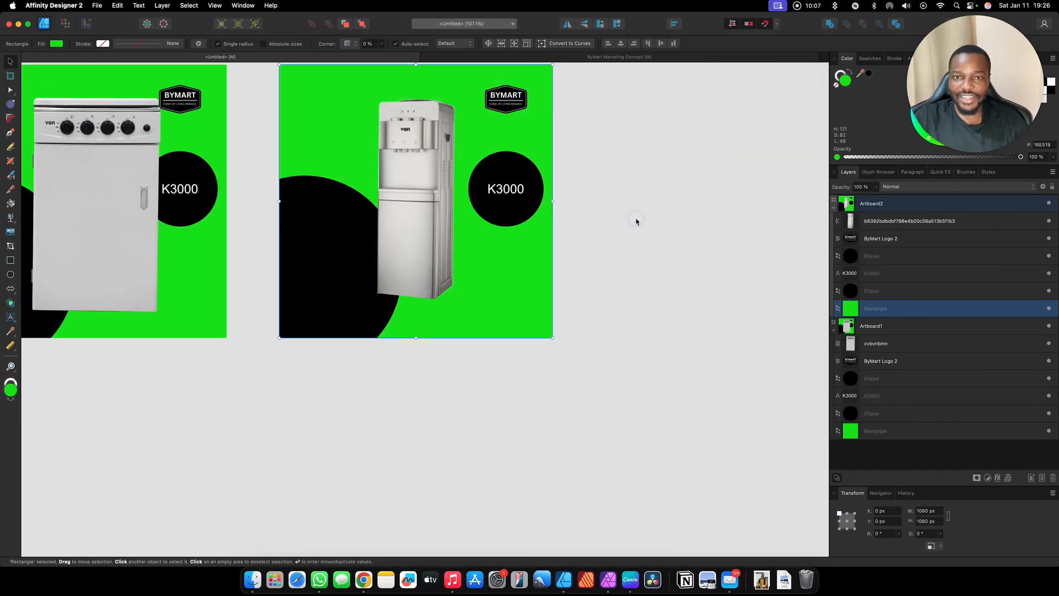
left_click(636, 220)
key("super+v")
left_click_drag(328, 132, 312, 164)
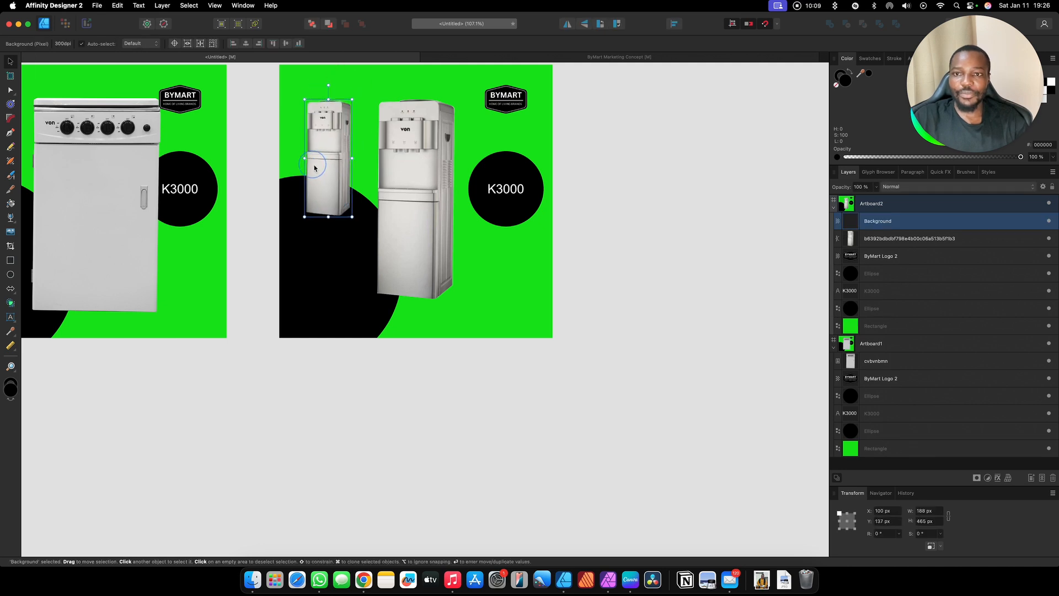
left_click_drag(352, 217, 375, 273)
left_click_drag(385, 290, 386, 292)
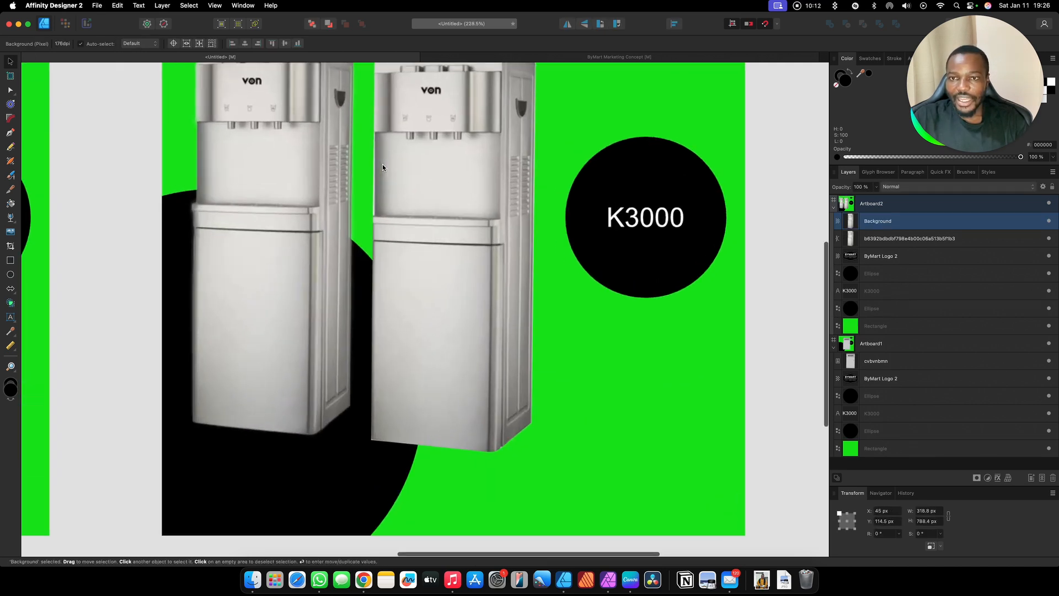
Compare the side, lower and upper edges of the pasted selection cut-out with those of the node-traced dispenser on Artboard2.
scroll(383, 164, "up", 3)
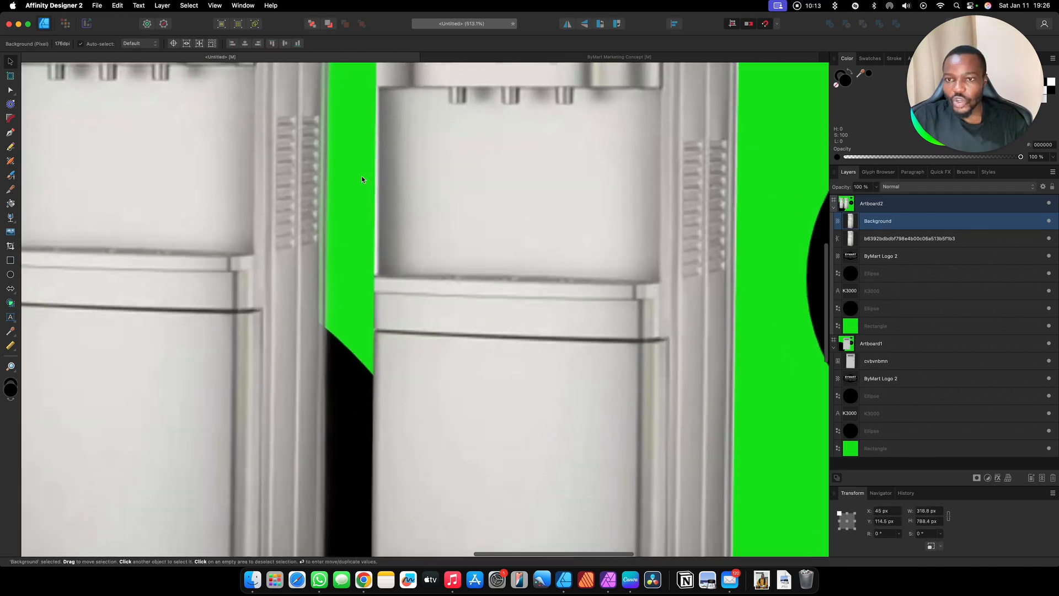
scroll(515, 276, "up", 2)
scroll(511, 276, "down", 3)
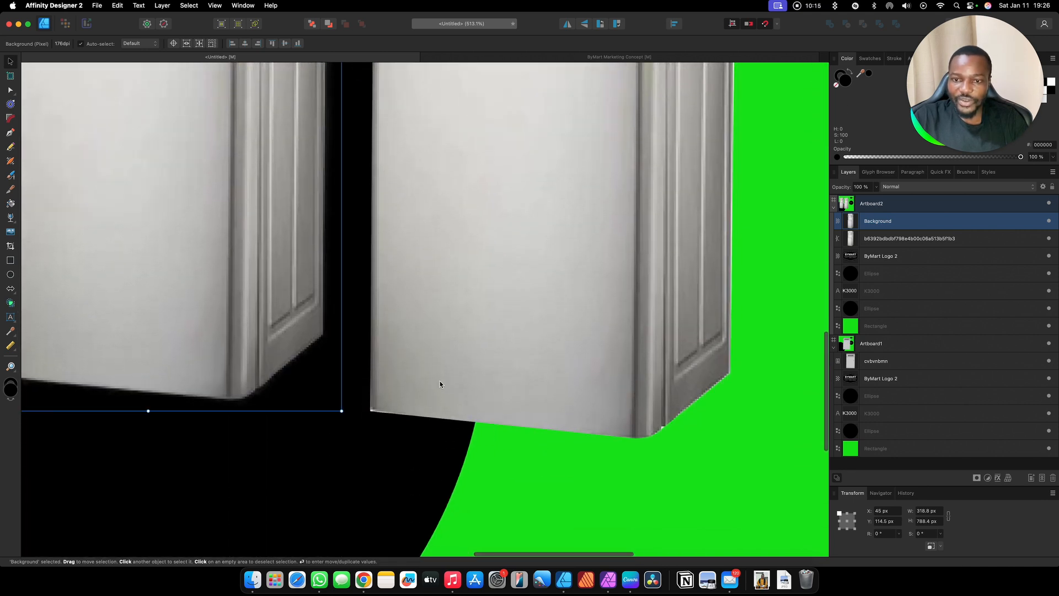
scroll(439, 381, "left", 6)
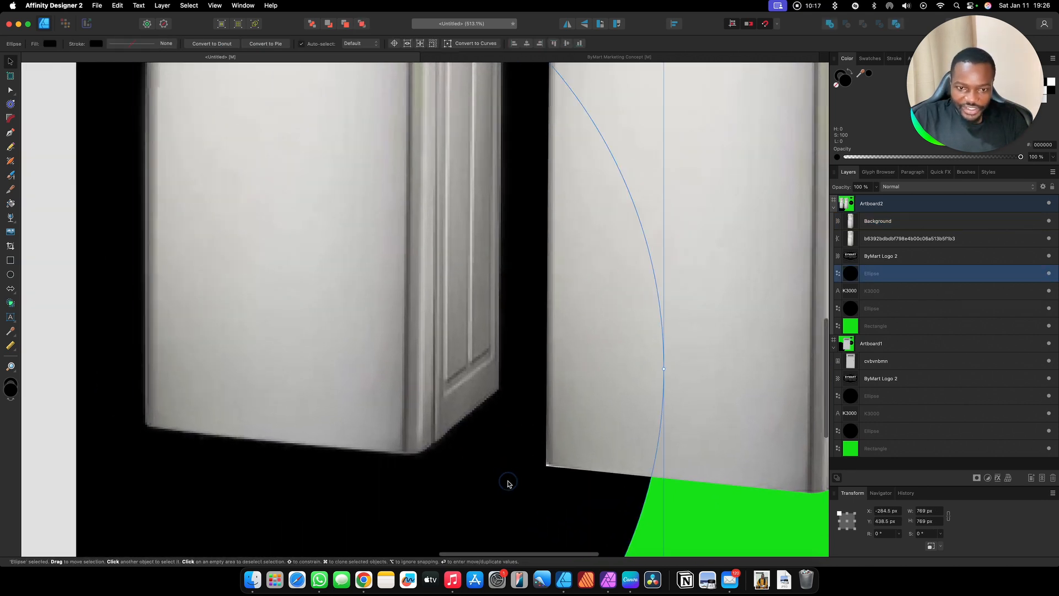
left_click_drag(622, 444, 681, 454)
left_click_drag(573, 431, 456, 425)
scroll(376, 409, "down", 4)
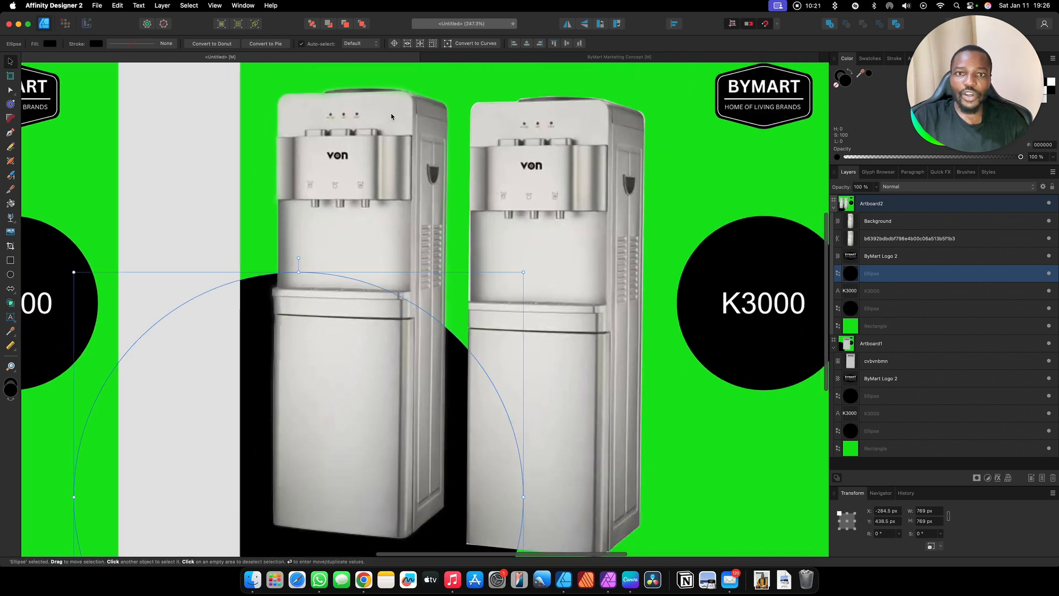
scroll(391, 116, "down", 4)
left_click(369, 113)
scroll(373, 107, "up", 4)
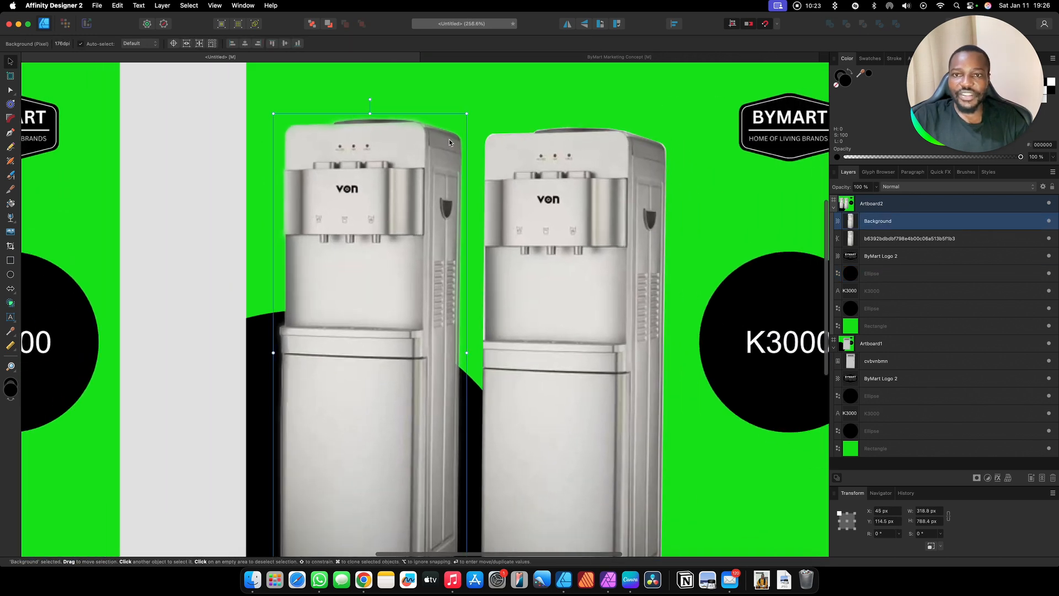
scroll(458, 160, "down", 4)
Move the node-traced dispenser off Artboard2, then enlarge the selection cut-out to about 368 × 909 px and place it beside the K3000 circle.
left_click_drag(542, 291, 897, 299)
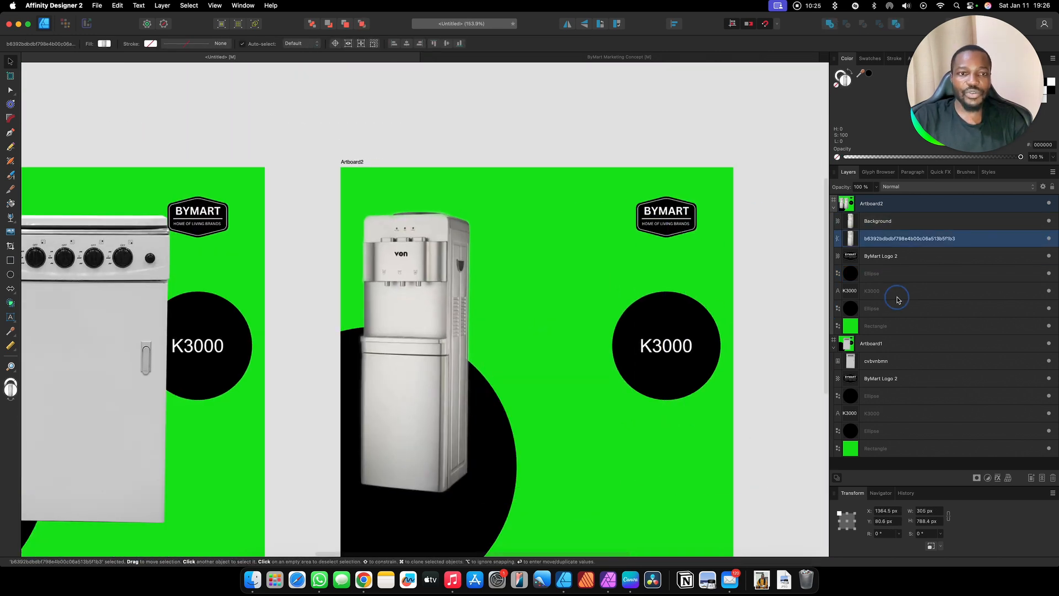
scroll(516, 277, "down", 3)
left_click_drag(434, 274, 492, 273)
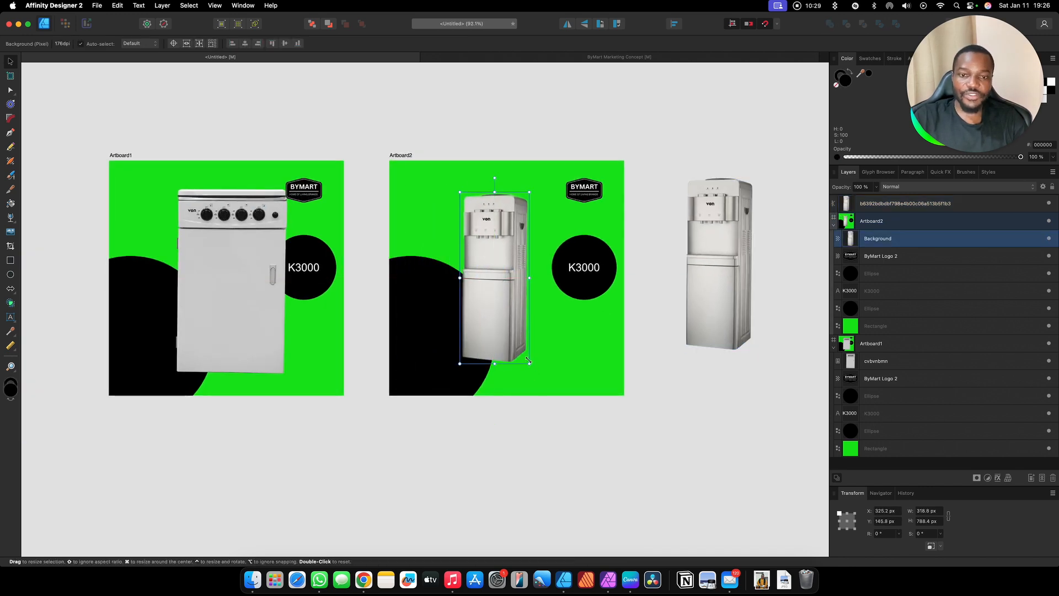
left_click_drag(530, 363, 536, 371)
mouse_move(486, 310)
left_mouse_down()
mouse_move(508, 307)
mouse_move(499, 309)
left_mouse_up()
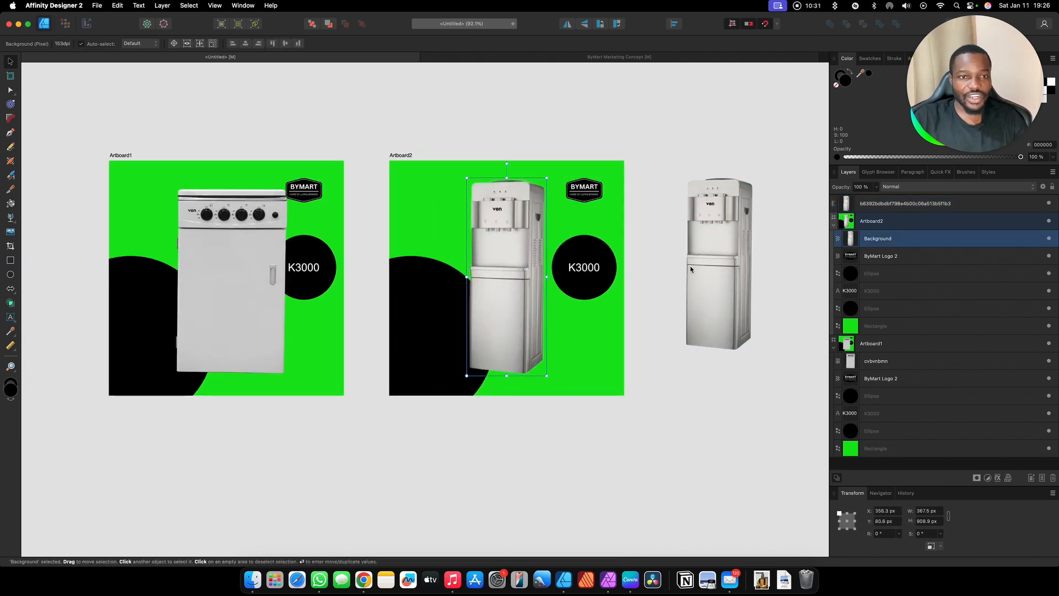
Delete the node-traced dispenser lying outside Artboard2.
left_click_drag(712, 273, 185, 501)
key("Delete")
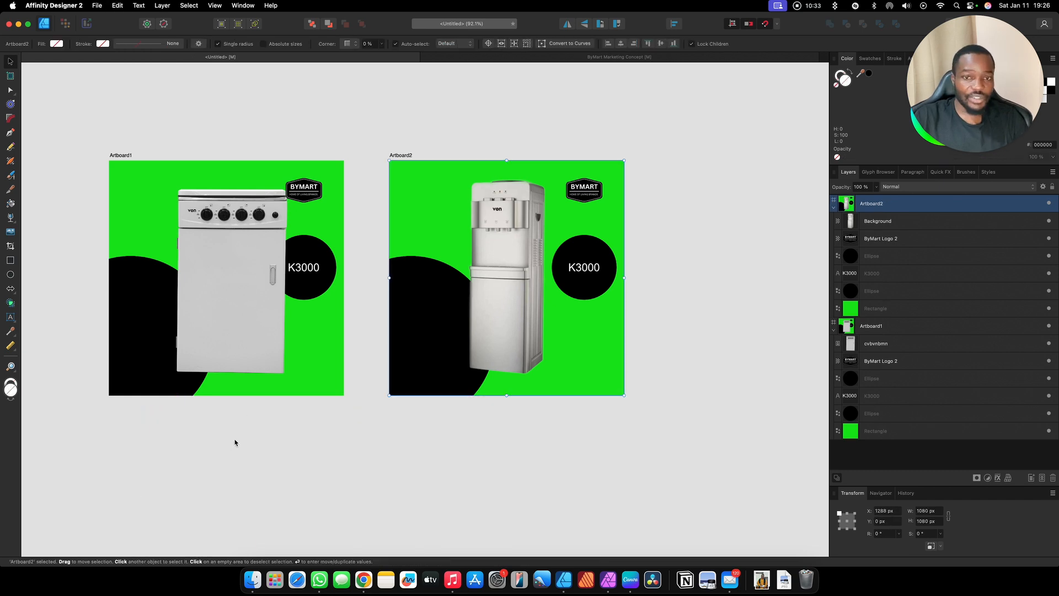
scroll(531, 237, "up", 3)
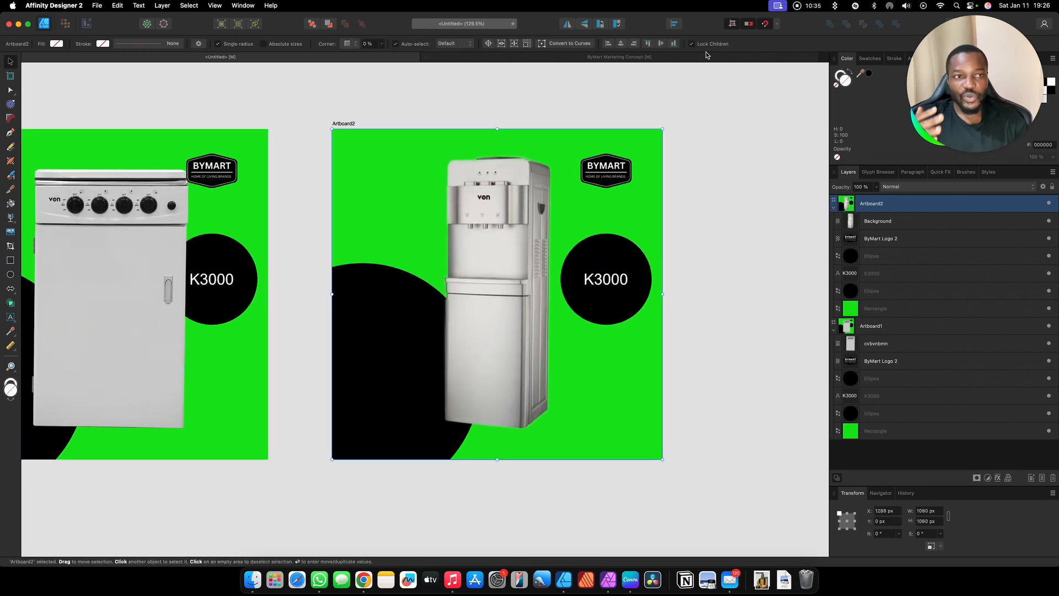
Switch to Chrome, open a new tab and show the browser window full screen.
left_click_drag(942, 83, 538, 94)
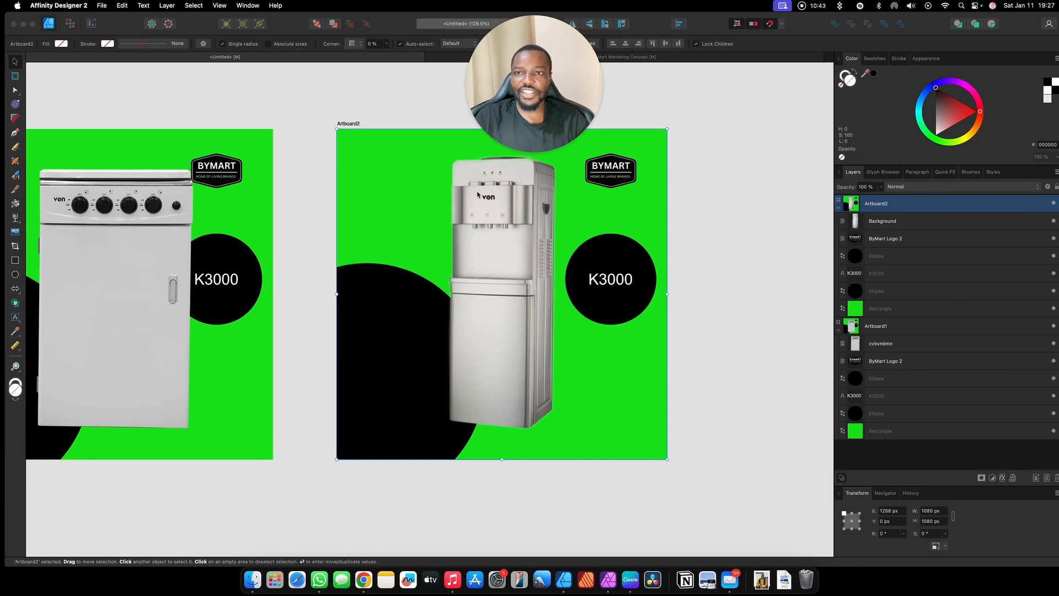
key("ctrl+Up")
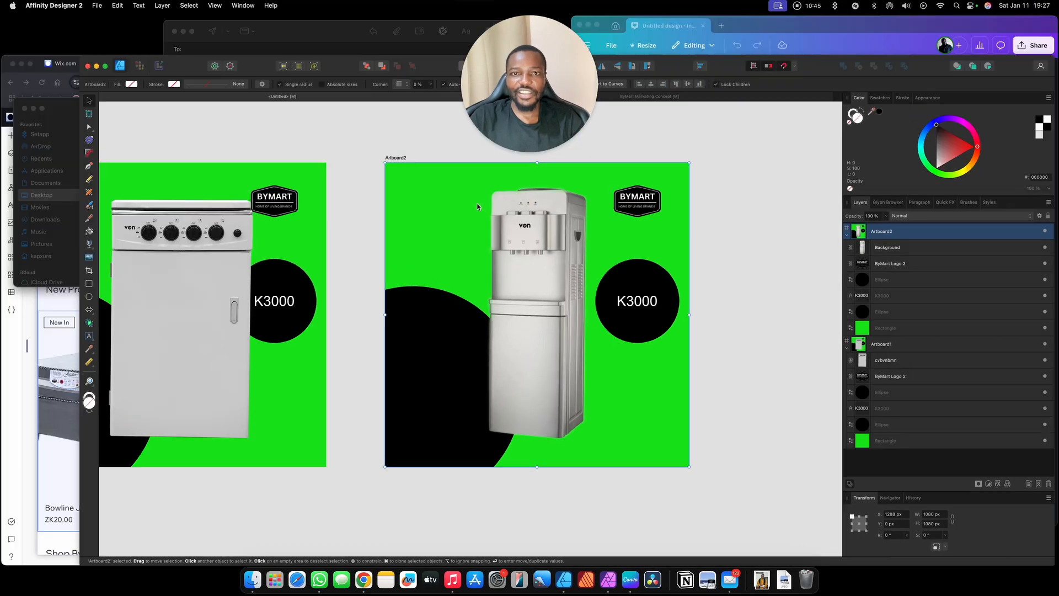
left_click(132, 431)
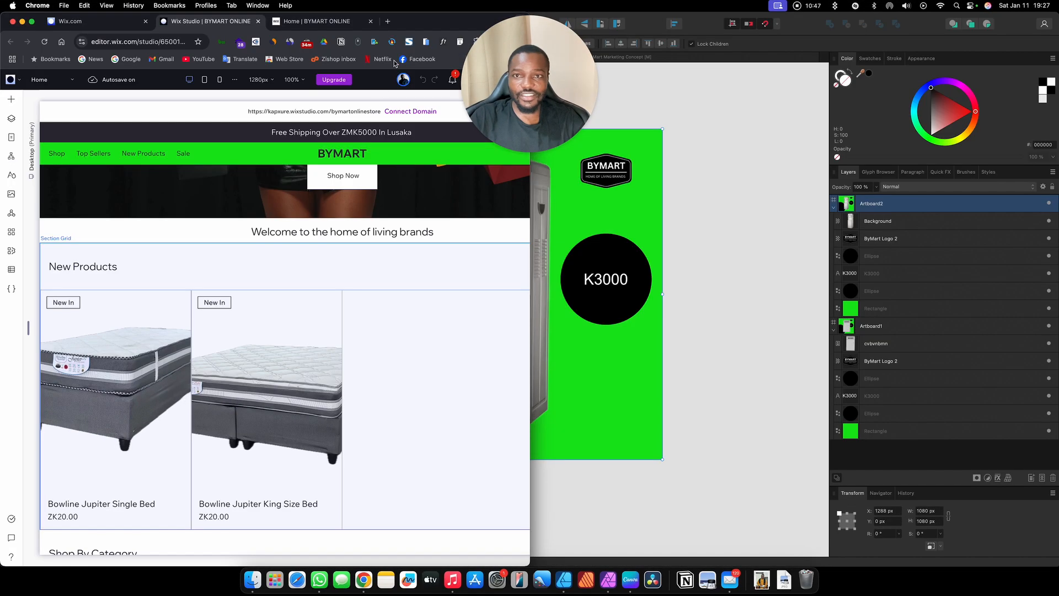
left_click(388, 21)
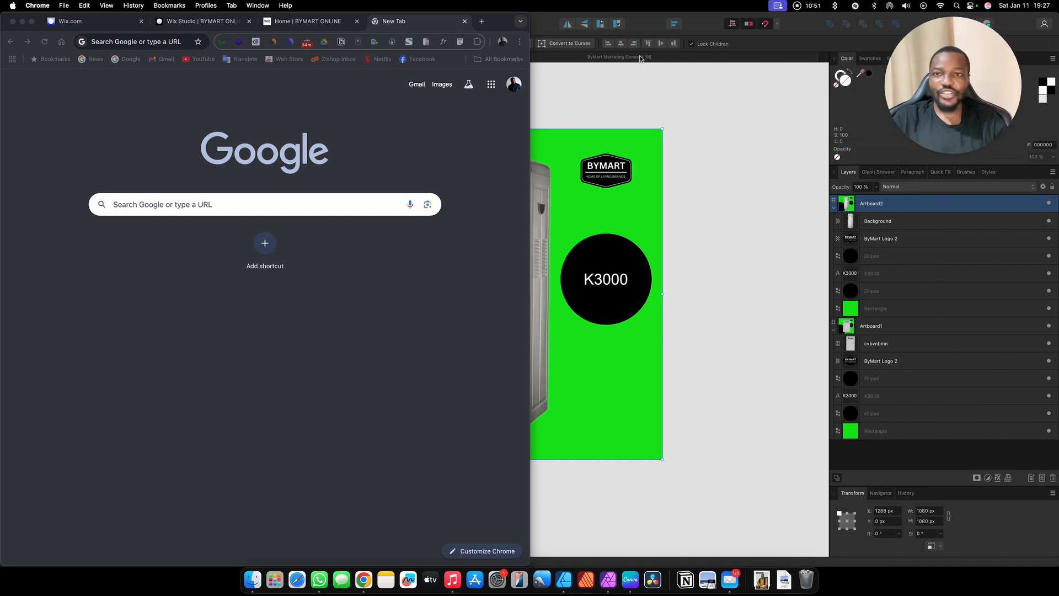
left_click(32, 22)
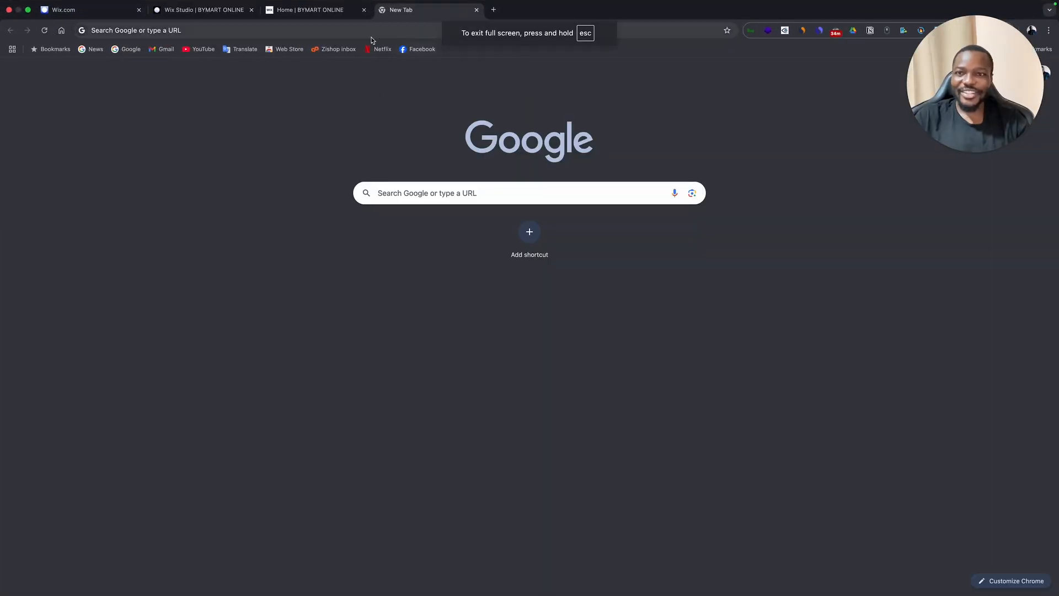
Search Google Images for "african dreadlocks model".
left_click(394, 190)
type("african dreaD")
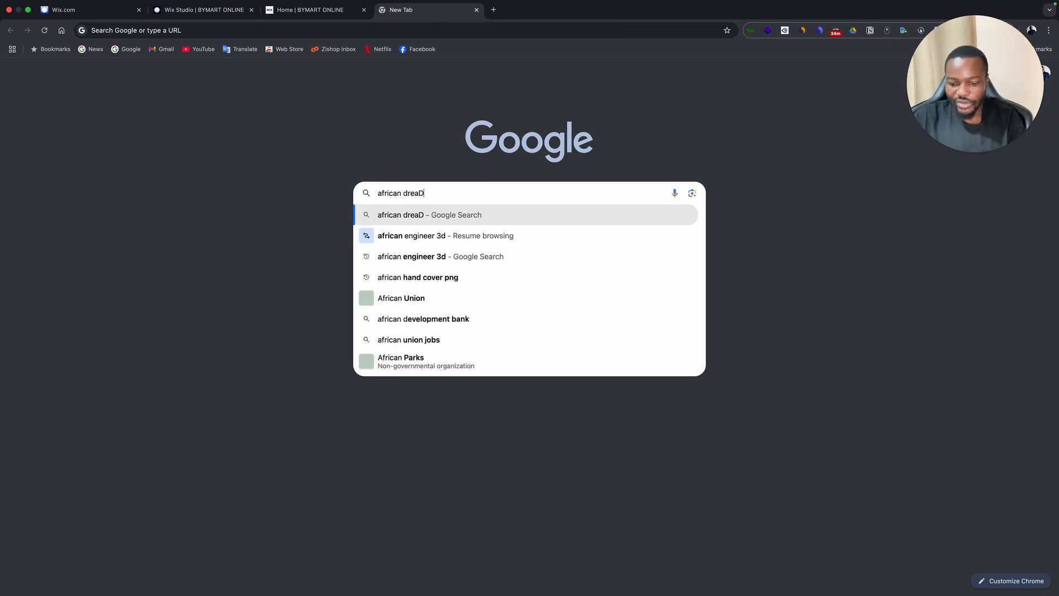
type("LOc")
key("BackSpace")
key("BackSpace")
key("BackSpace")
key("BackSpace")
type("dl")
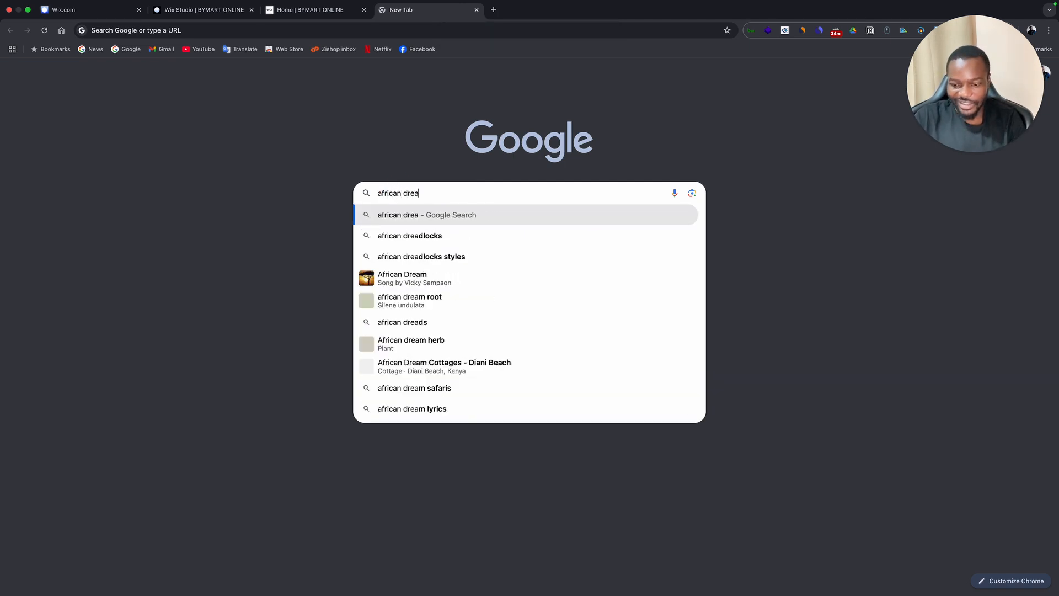
type("ocks model")
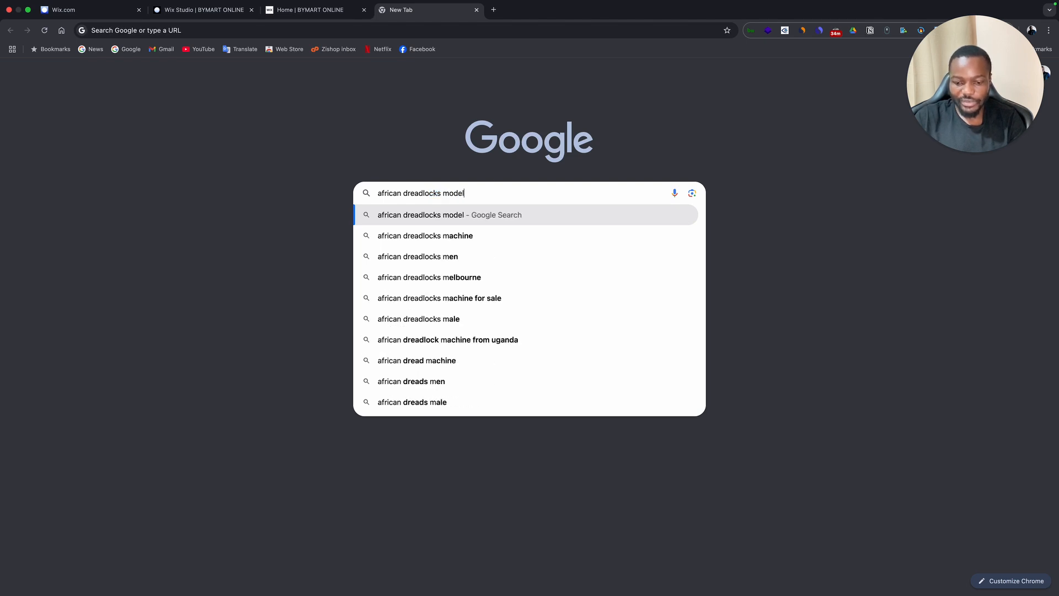
key("Return")
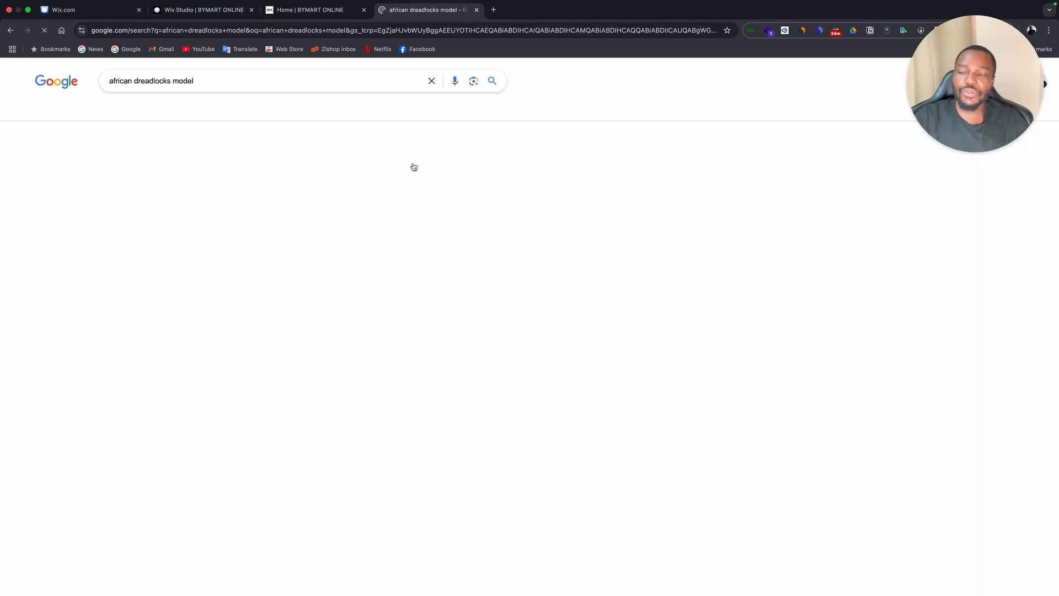
left_click(140, 112)
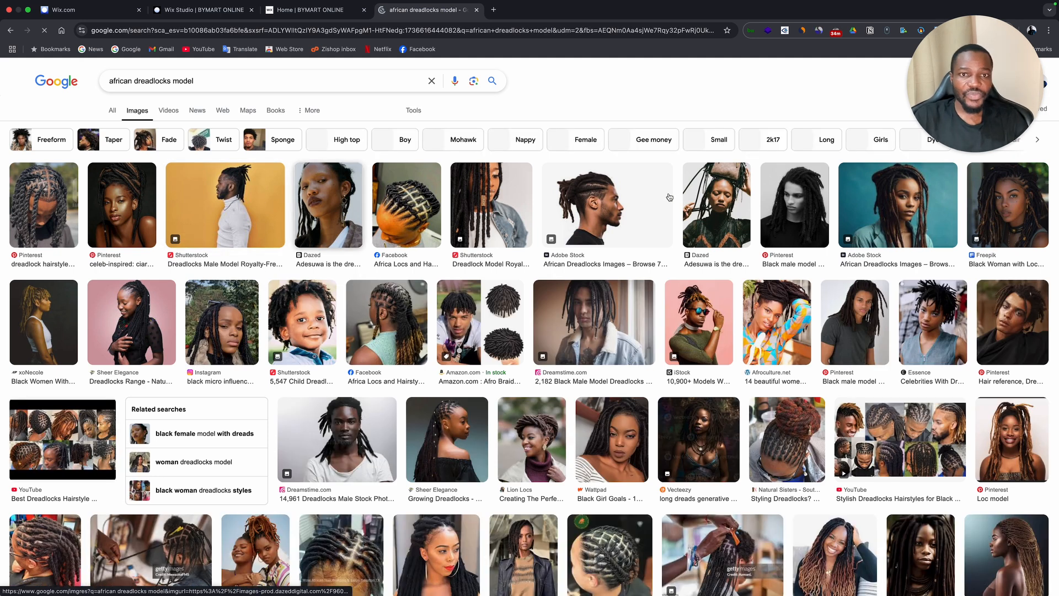
Preview the Adobe Stock, xoNecole and Pinterest dreadlocks portraits and check the pixel dimensions of the xoNecole image.
left_click(628, 205)
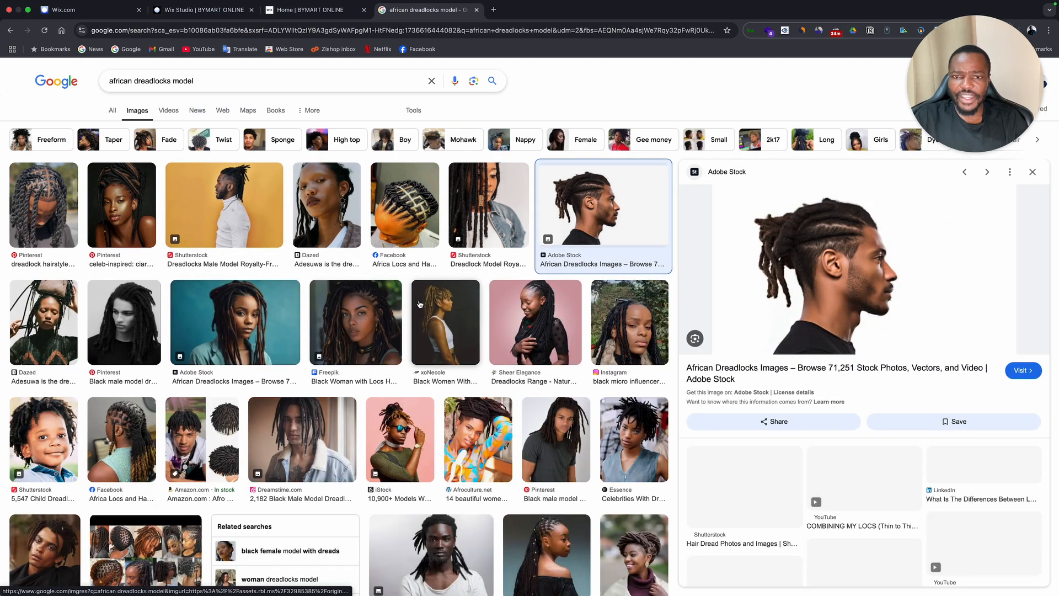
left_click(445, 323)
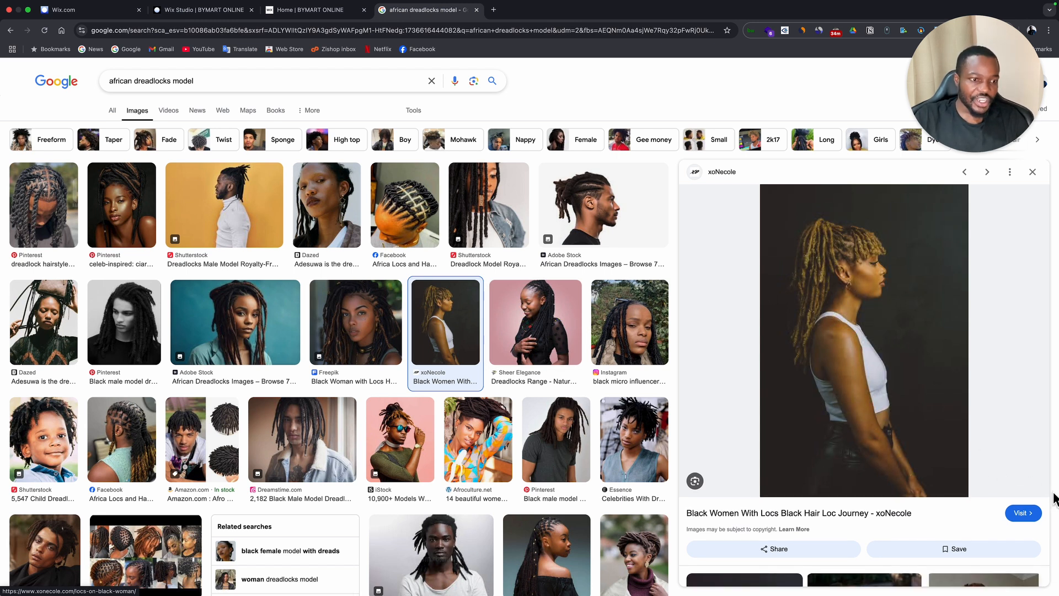
scroll(1032, 484, "up", 5)
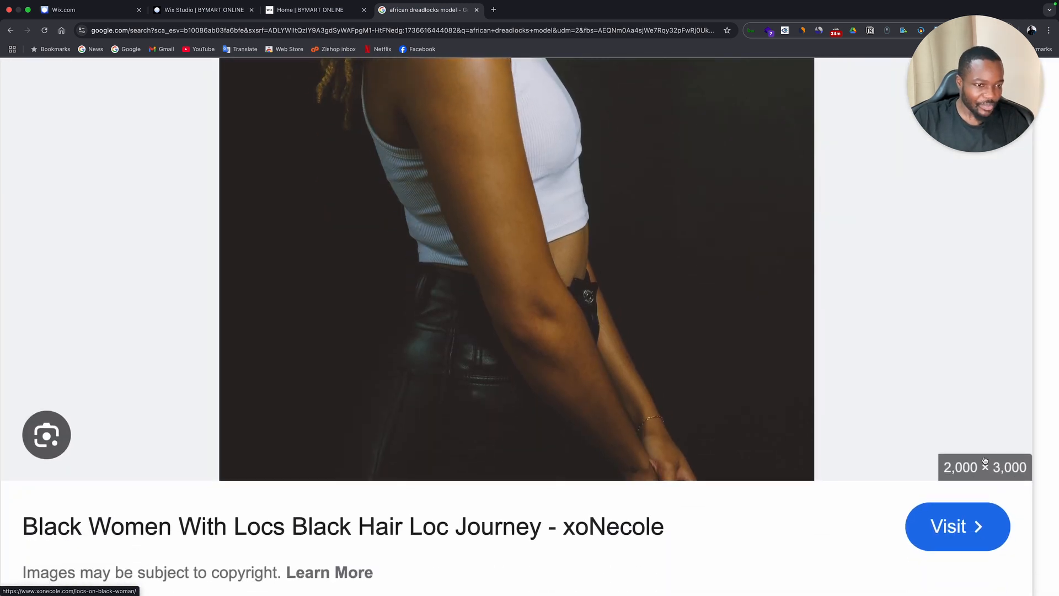
scroll(950, 440, "down", 5)
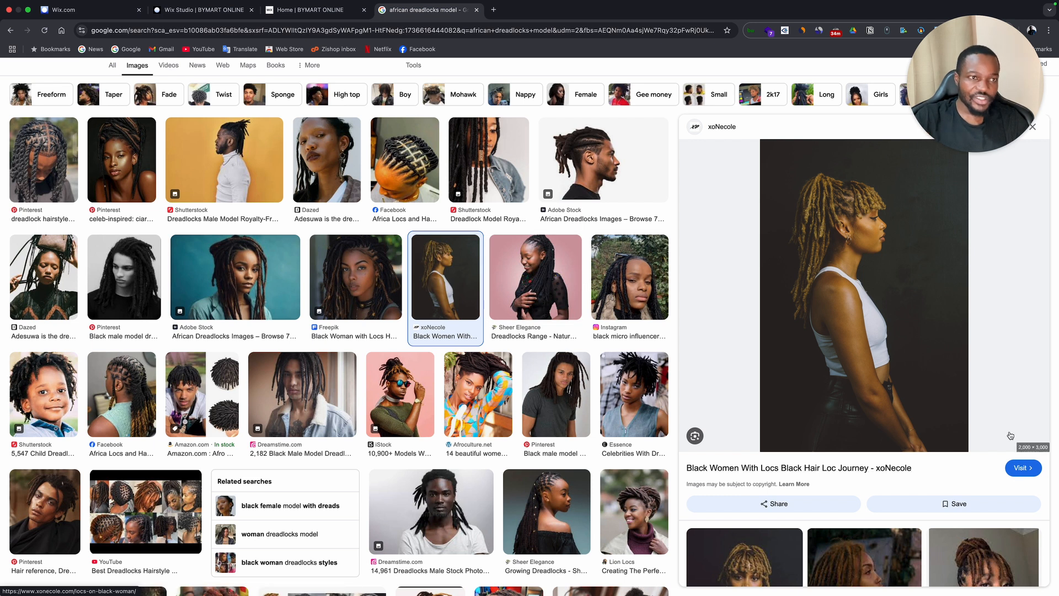
left_click(135, 182)
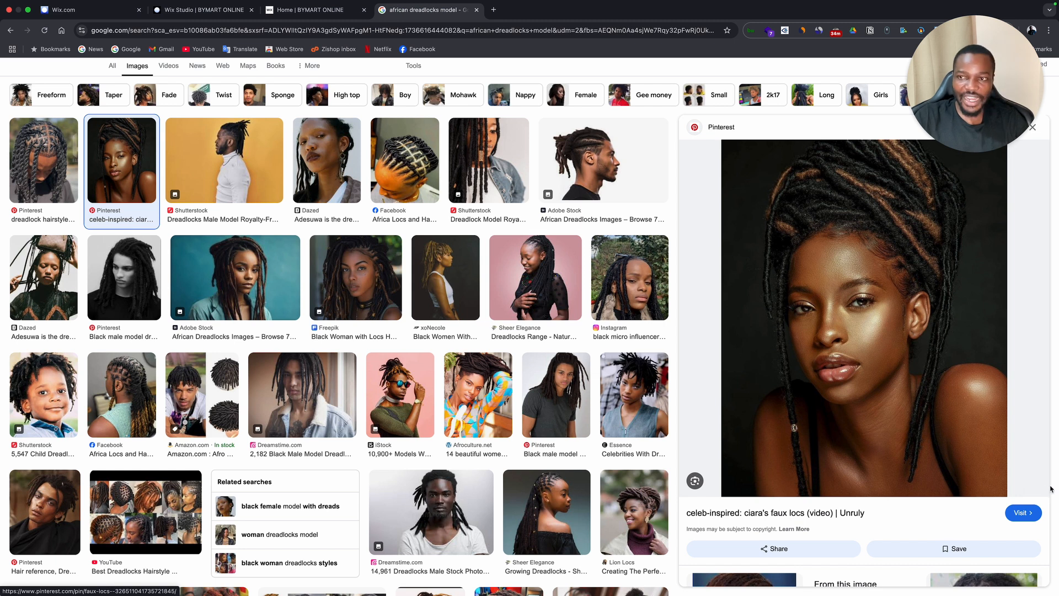
Preview the Dazed and Dreamstime dreadlocks photos and examine the Dreamstime model's hair up close.
left_click(47, 269)
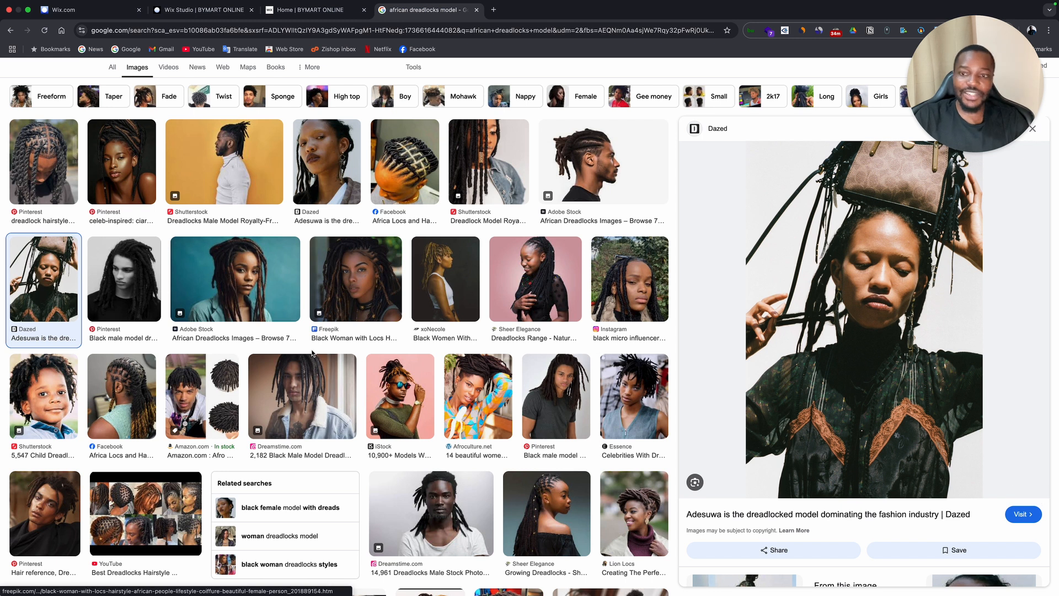
left_click(326, 393)
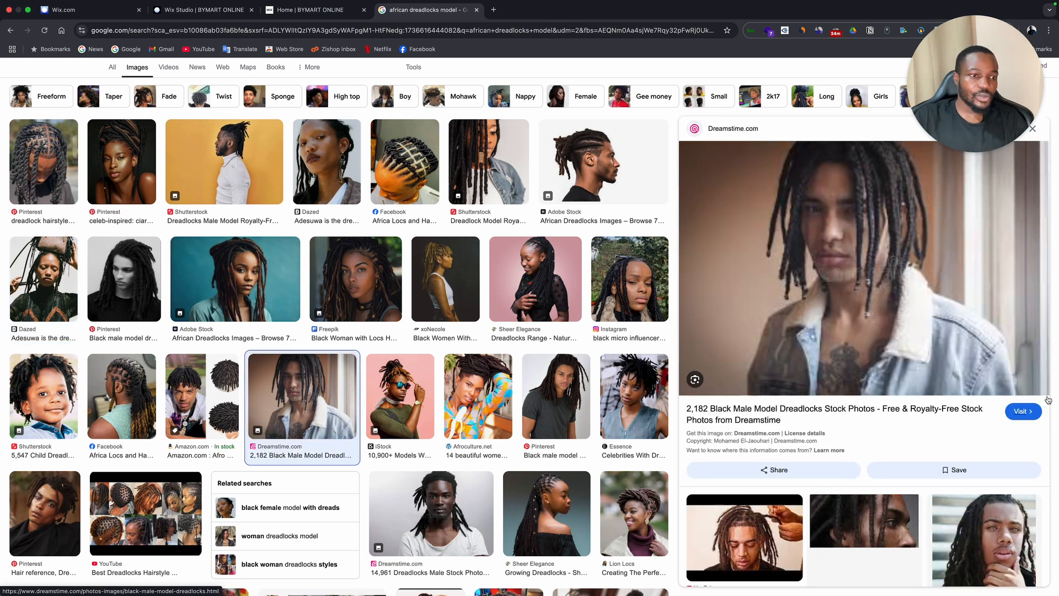
scroll(920, 321, "up", 10)
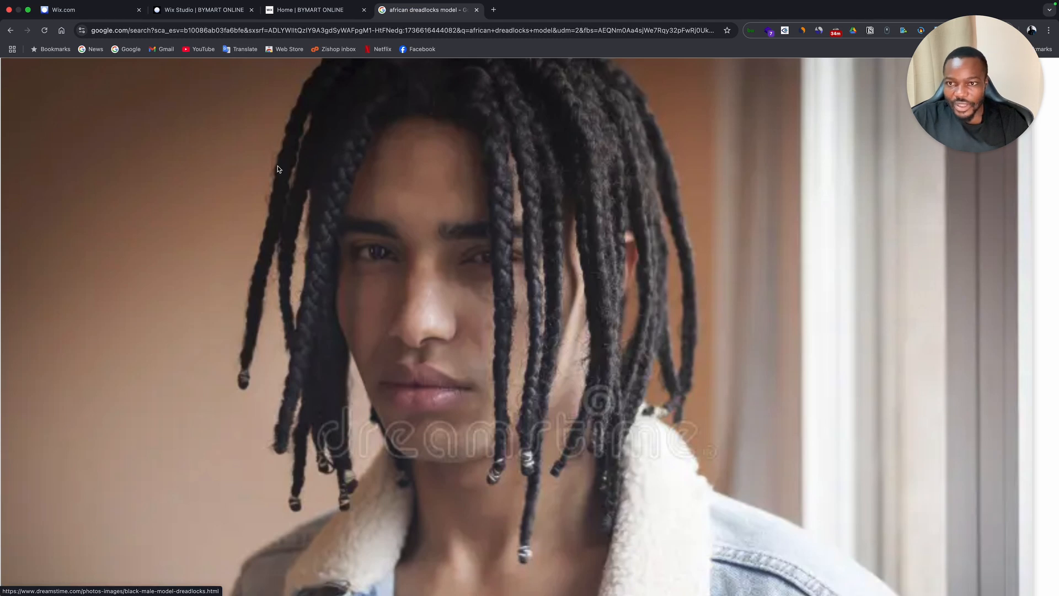
scroll(665, 351, "down", 10)
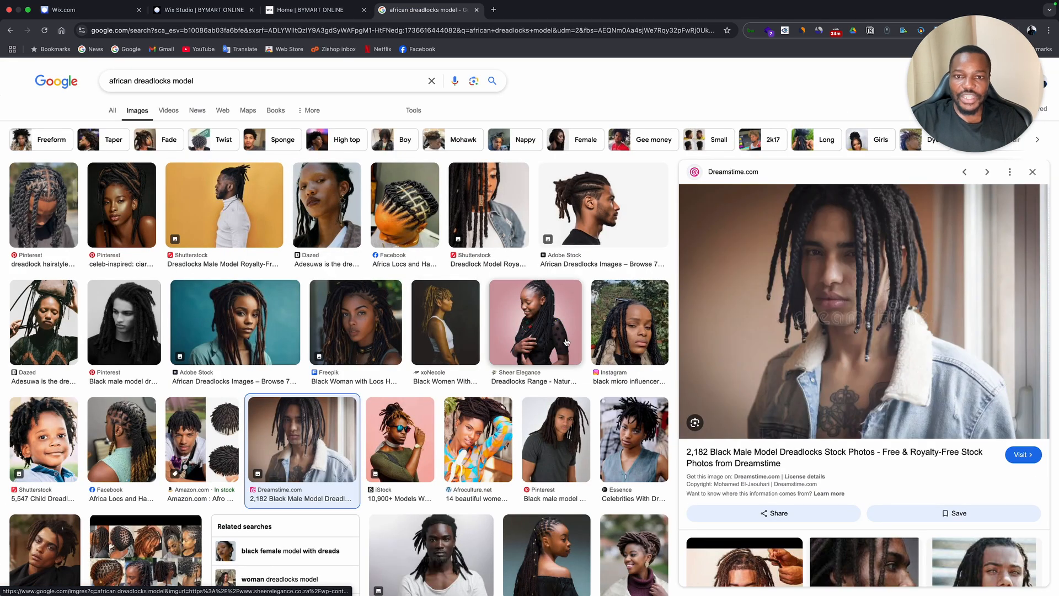
Open the xoNecole side-profile dreadlocks photo, inspect its hair detail and copy the image.
left_click(446, 320)
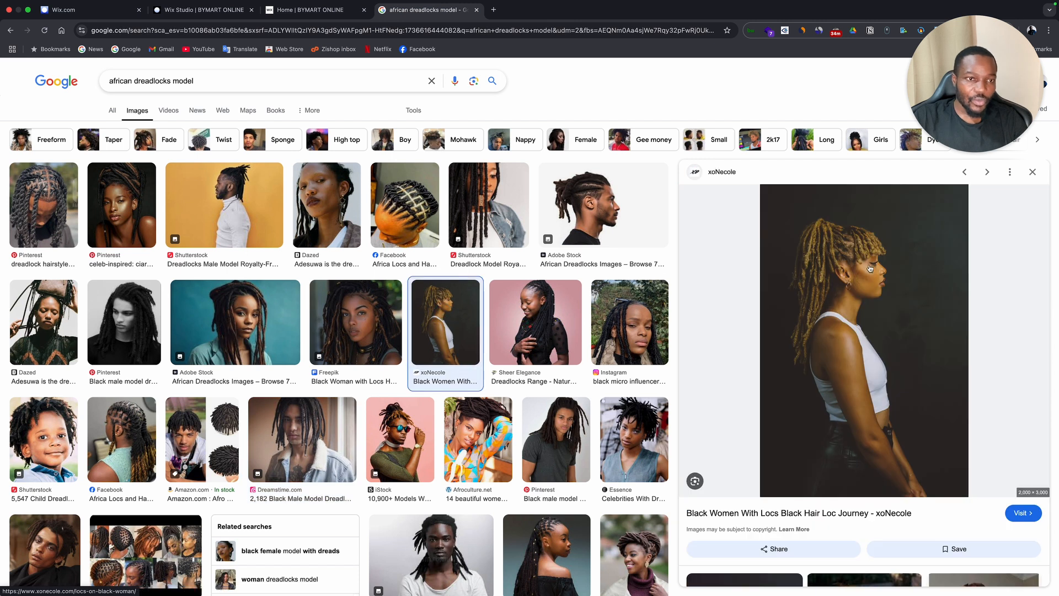
scroll(870, 269, "up", 10)
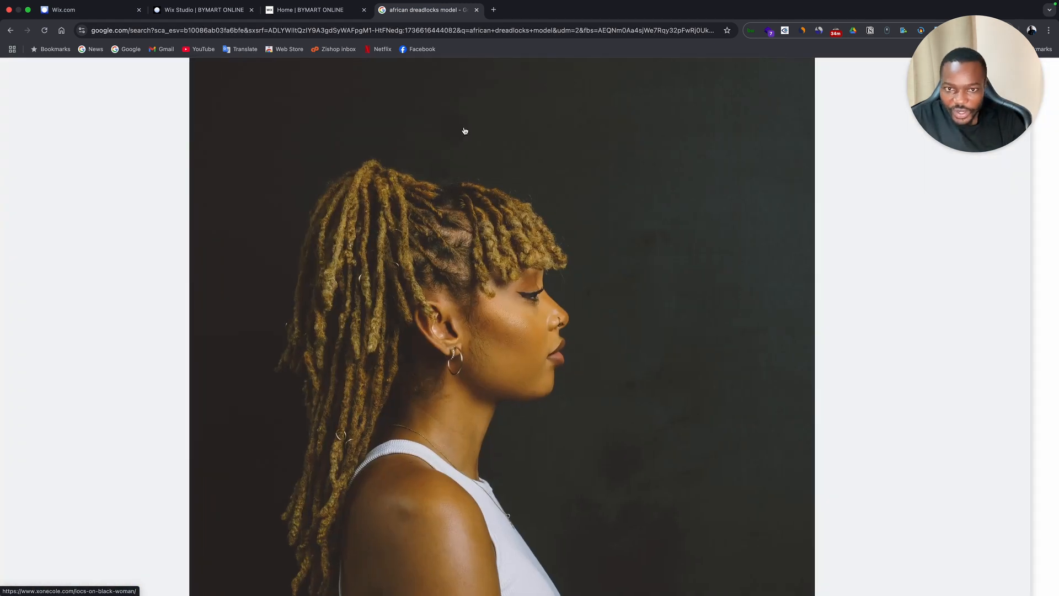
left_click_drag(593, 304, 593, 278)
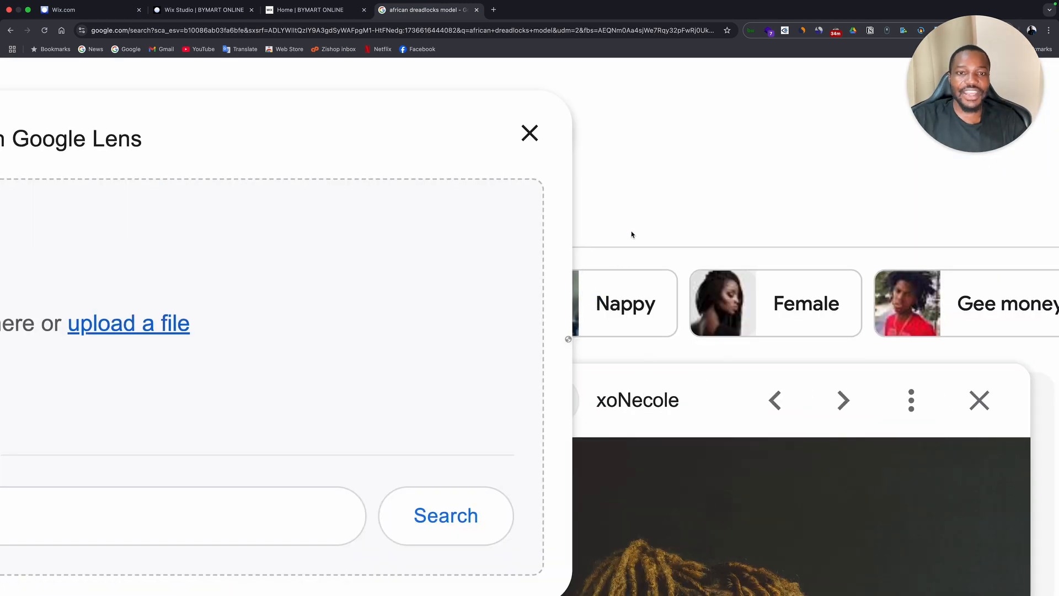
left_click_drag(632, 235, 652, 223)
scroll(666, 495, "down", 10)
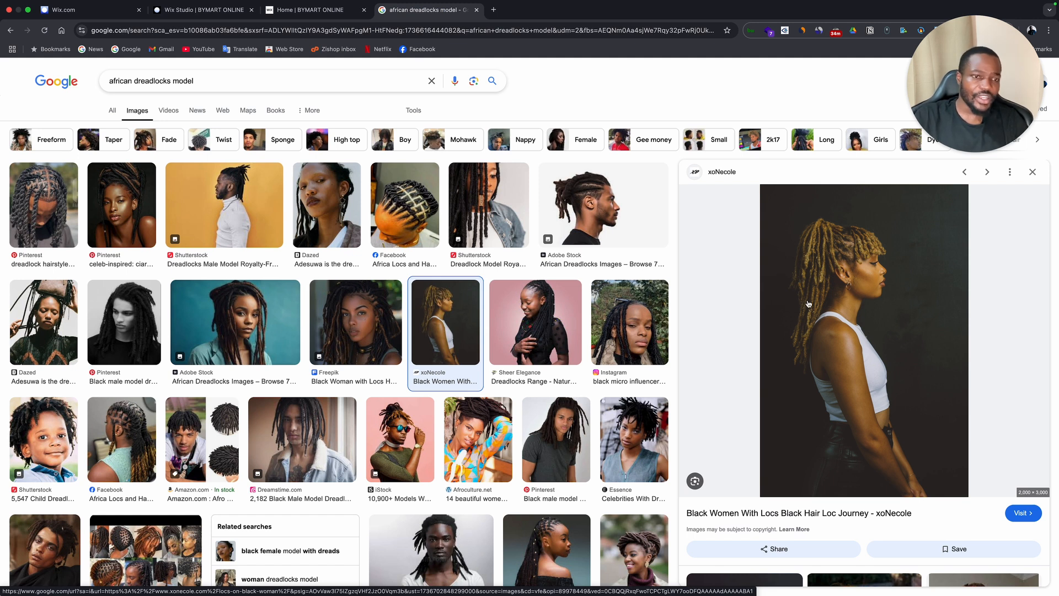
right_click(834, 291)
left_click(843, 397)
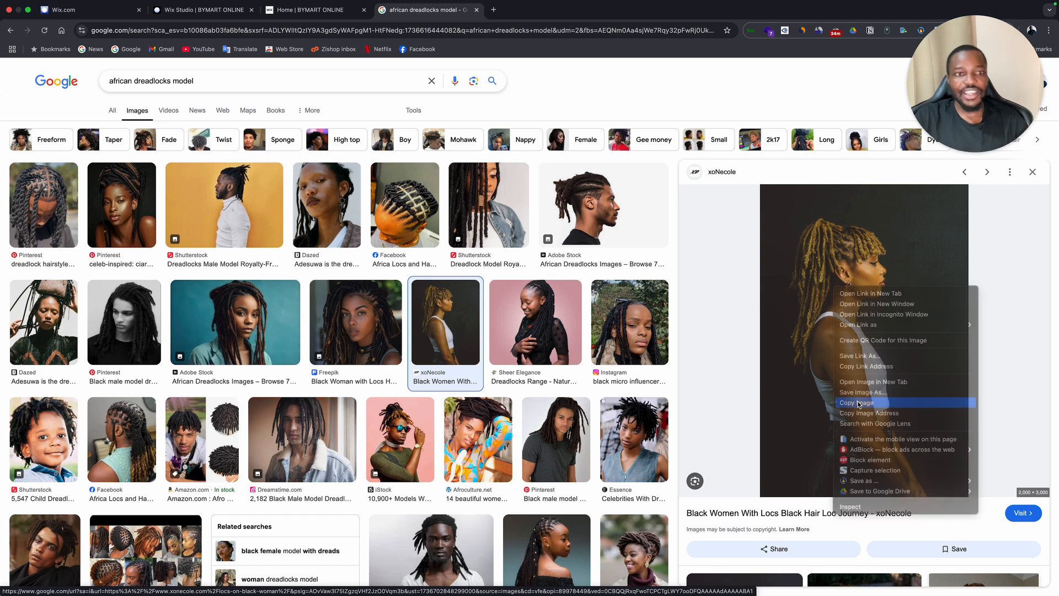
Switch to Affinity Photo and create a new document from the copied photo on the clipboard.
key("ctrl+Left")
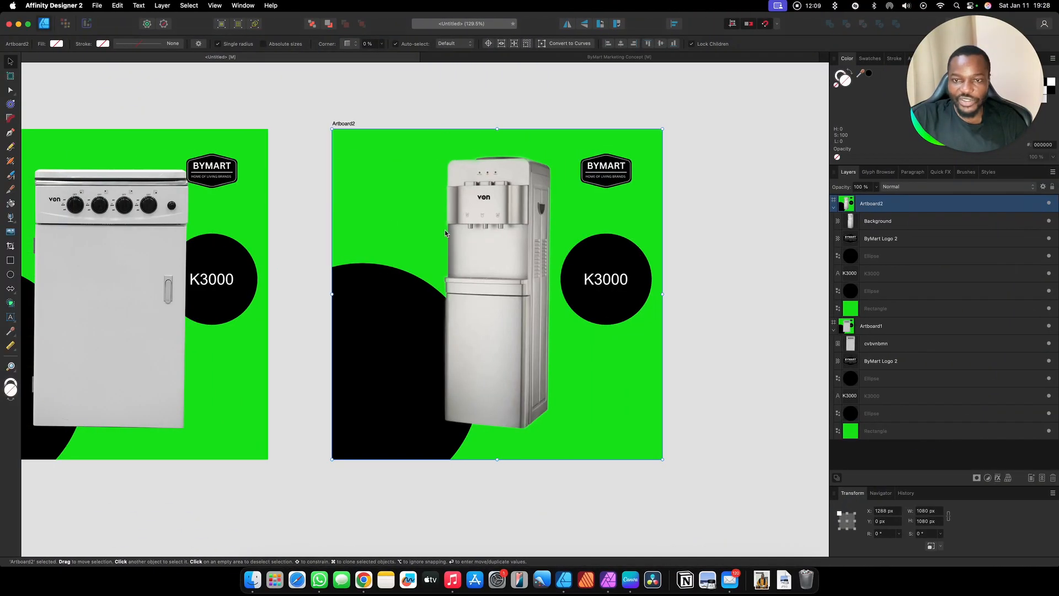
key("ctrl+Left")
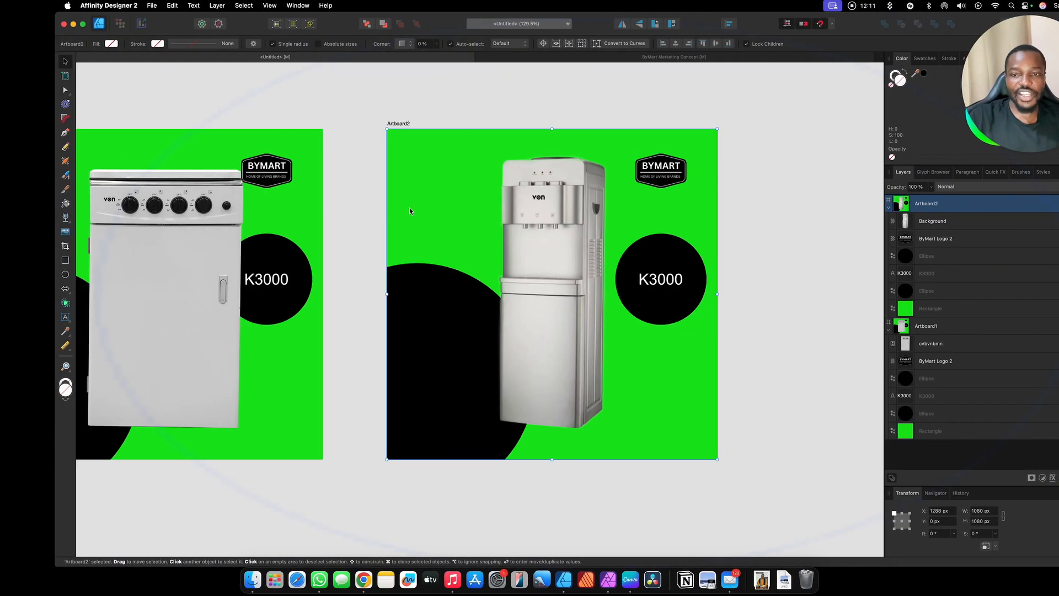
left_click(617, 576)
left_click(87, 5)
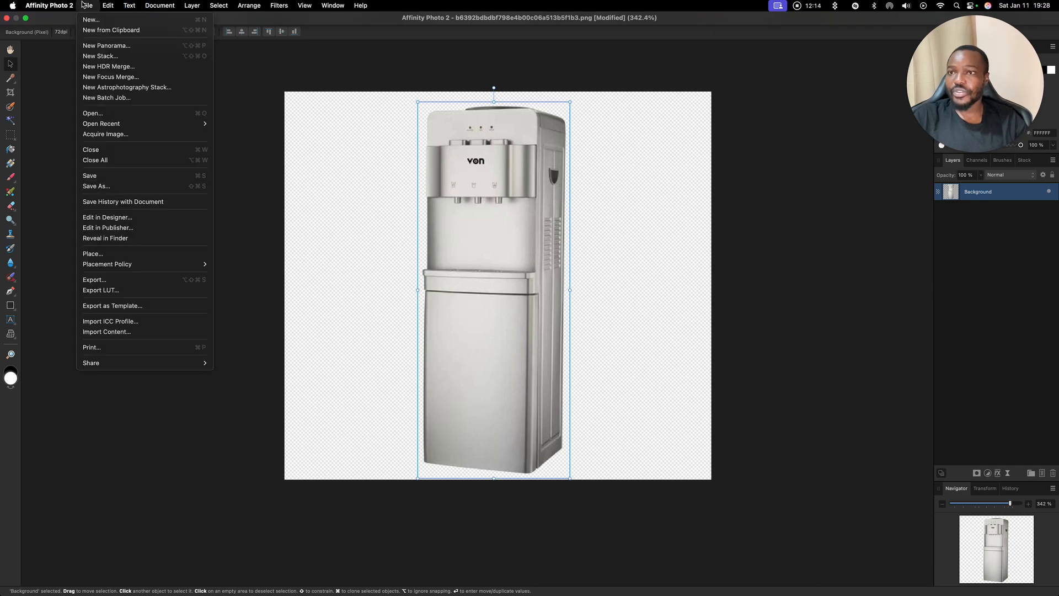
left_click(104, 32)
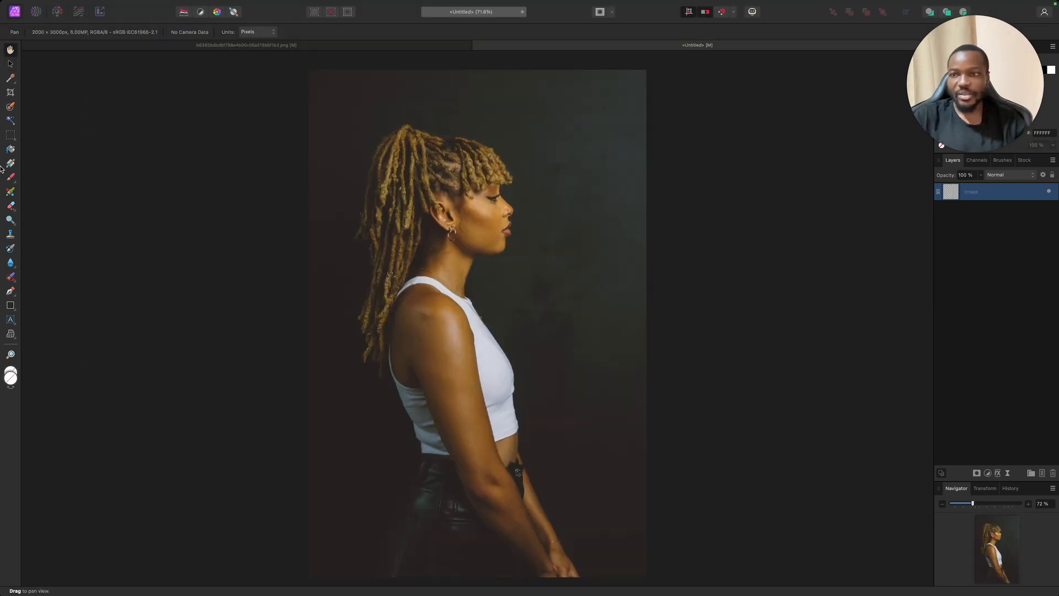
Select the woman from her dreadlocks down to her hands and trousers with the Selection Brush.
left_click(9, 107)
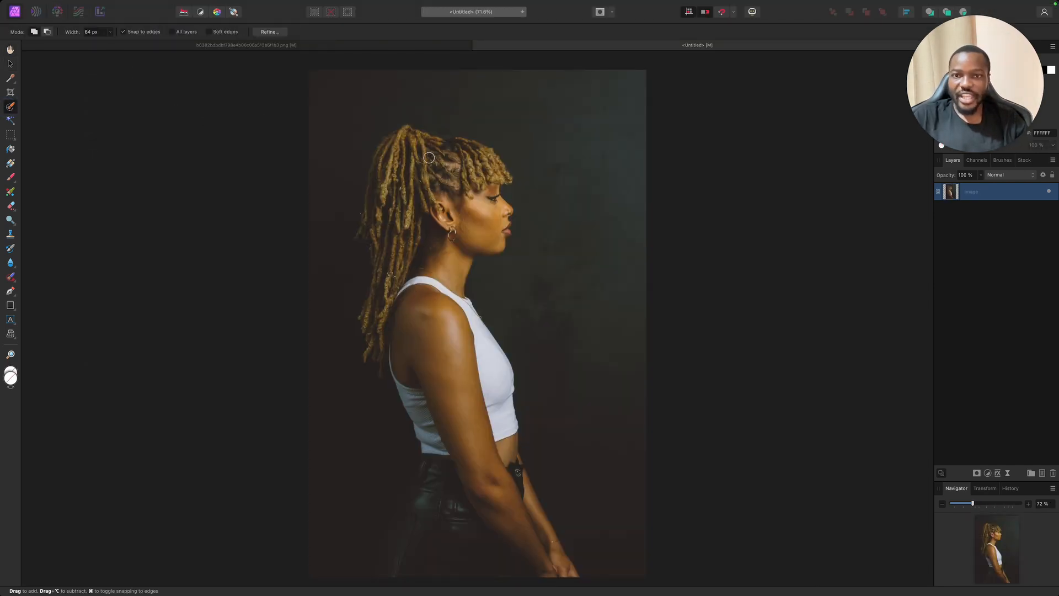
mouse_move(444, 180)
left_mouse_down()
mouse_move(463, 160)
mouse_move(484, 176)
mouse_move(488, 166)
mouse_move(405, 143)
mouse_move(386, 169)
mouse_move(399, 142)
mouse_move(386, 151)
mouse_move(379, 193)
mouse_move(396, 222)
left_mouse_up()
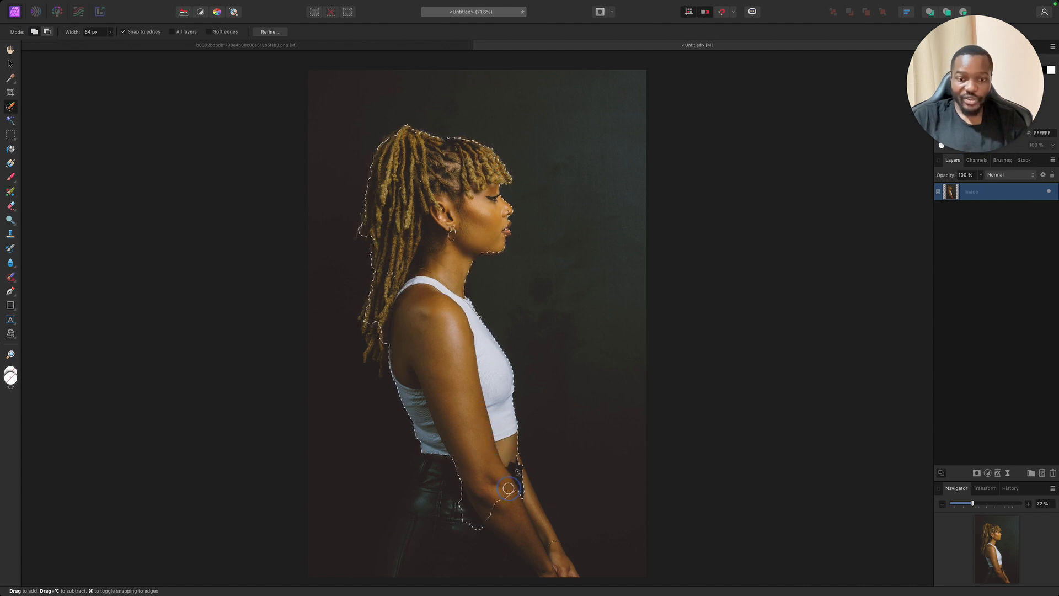
mouse_move(547, 567)
left_mouse_down()
mouse_move(412, 554)
mouse_move(449, 510)
mouse_move(393, 573)
mouse_move(441, 455)
left_mouse_up()
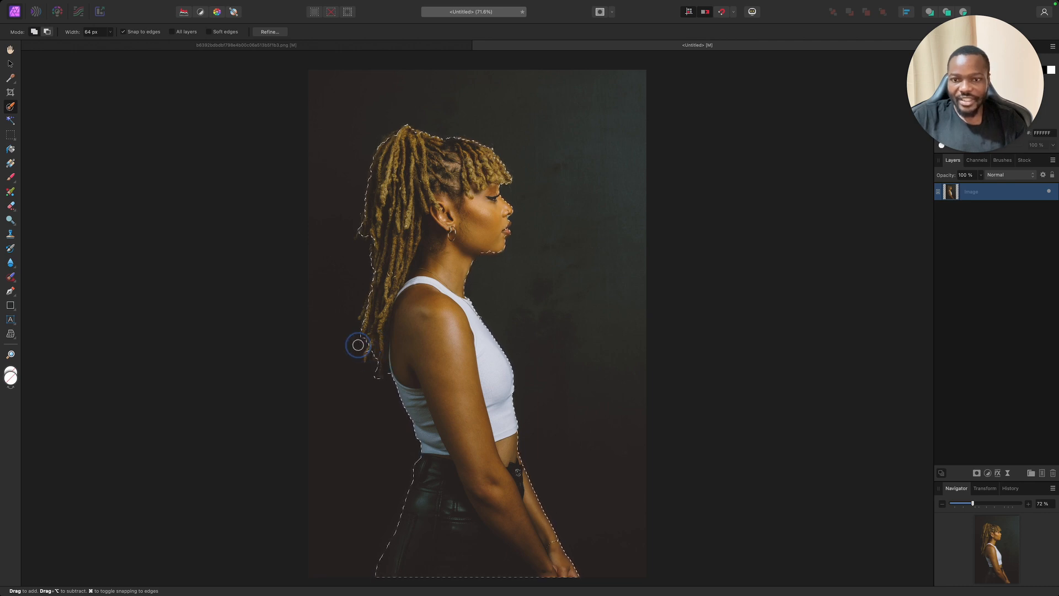
Reduce the selection brush width to 14.8 px and fit the selection around the lowest dreadlock tips behind the shoulder.
scroll(371, 351, "up", 5)
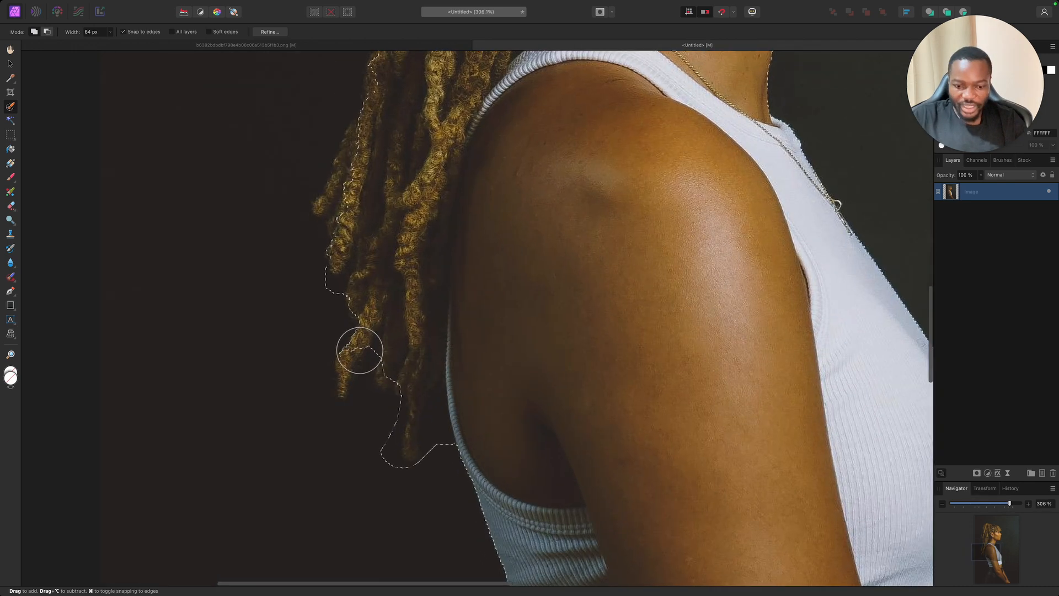
key("bracketleft")
key("bracketleft")
key("bracketleft")
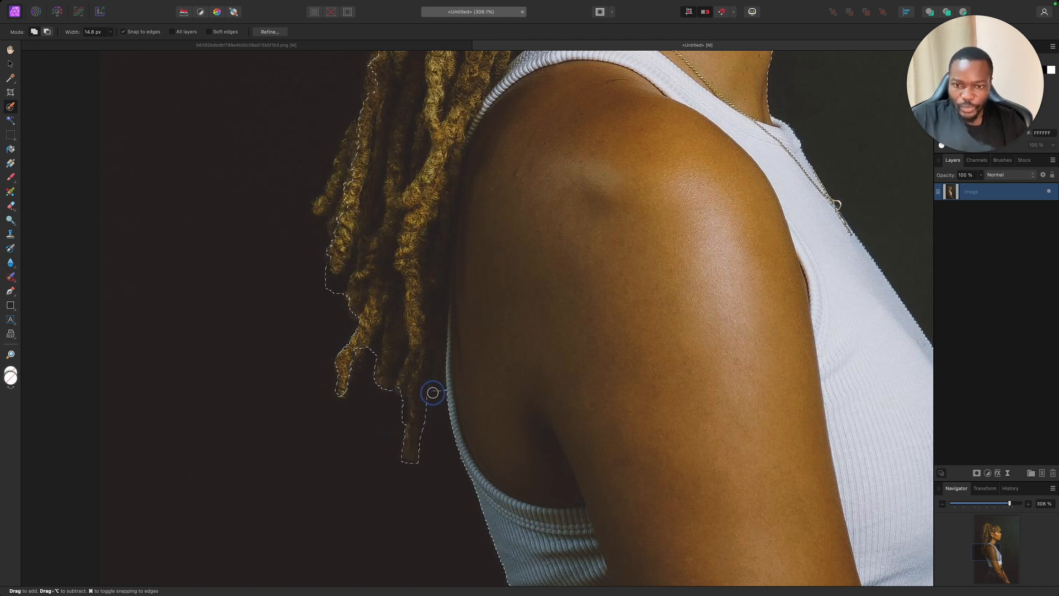
scroll(441, 401, "down", 10)
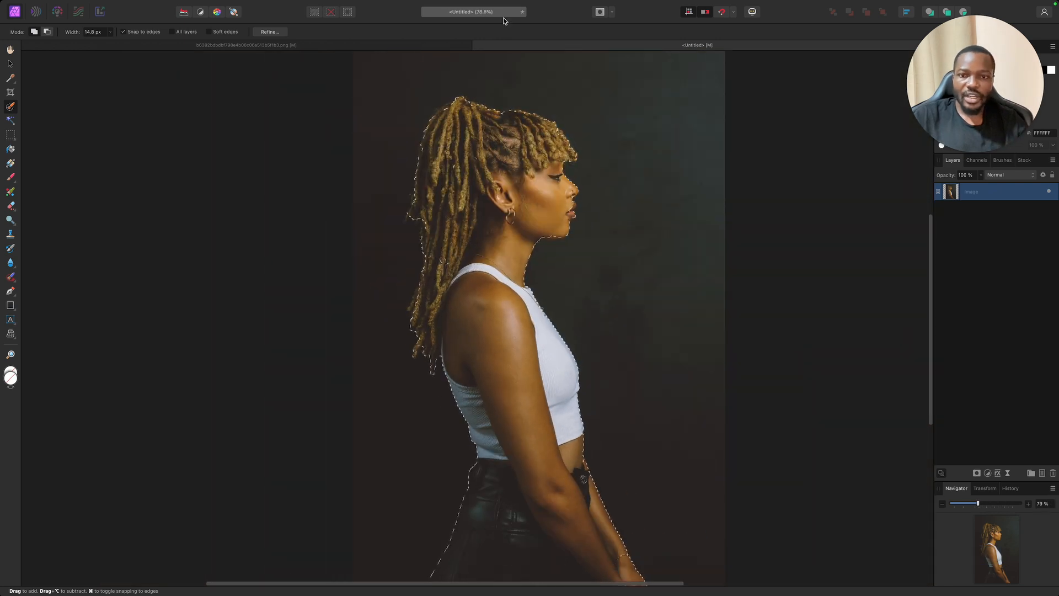
Extend the selection over the stray dreadlock ends sticking out at the back of the head.
scroll(468, 91, "up", 7)
scroll(365, 278, "up", 4)
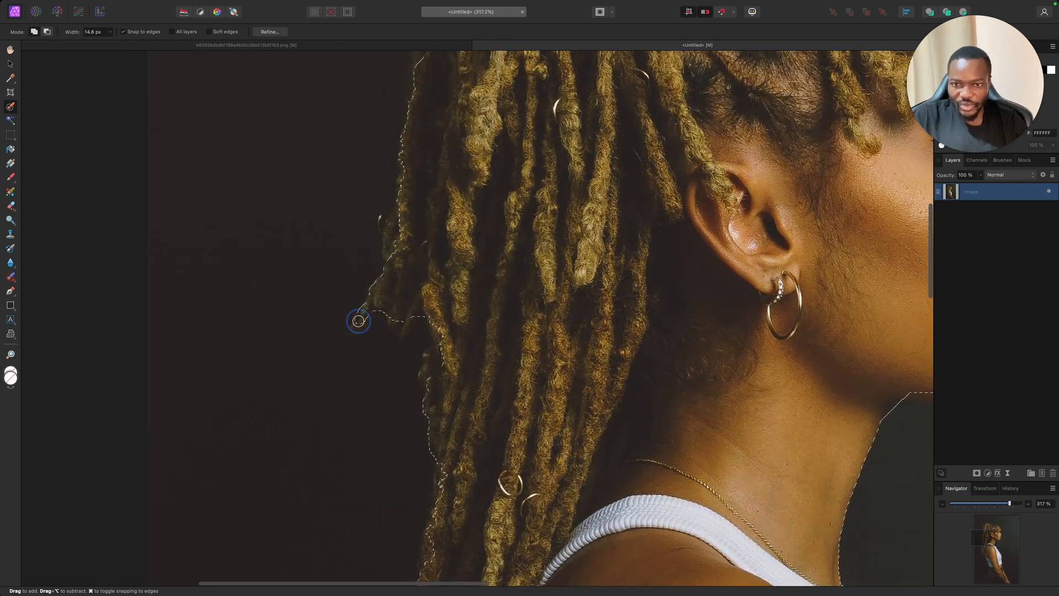
mouse_move(402, 314)
left_mouse_down()
mouse_move(397, 322)
mouse_move(392, 225)
left_mouse_up()
scroll(484, 256, "down", 8)
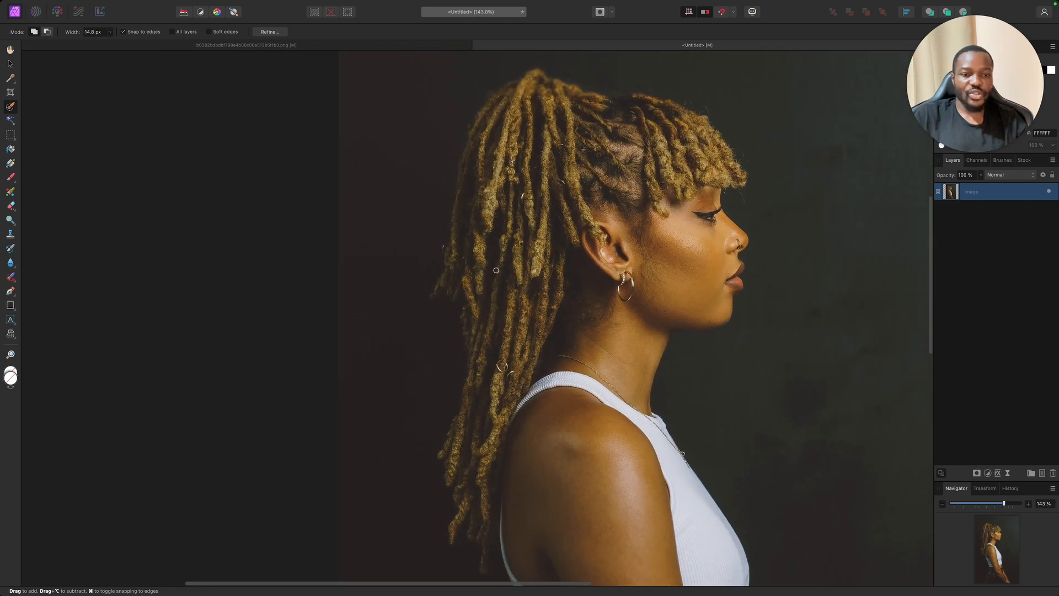
Brush the selection edge under the chin and check the outline around the face and hair.
scroll(687, 331, "up", 7)
mouse_move(687, 332)
left_mouse_down()
mouse_move(706, 346)
mouse_move(747, 342)
left_mouse_up()
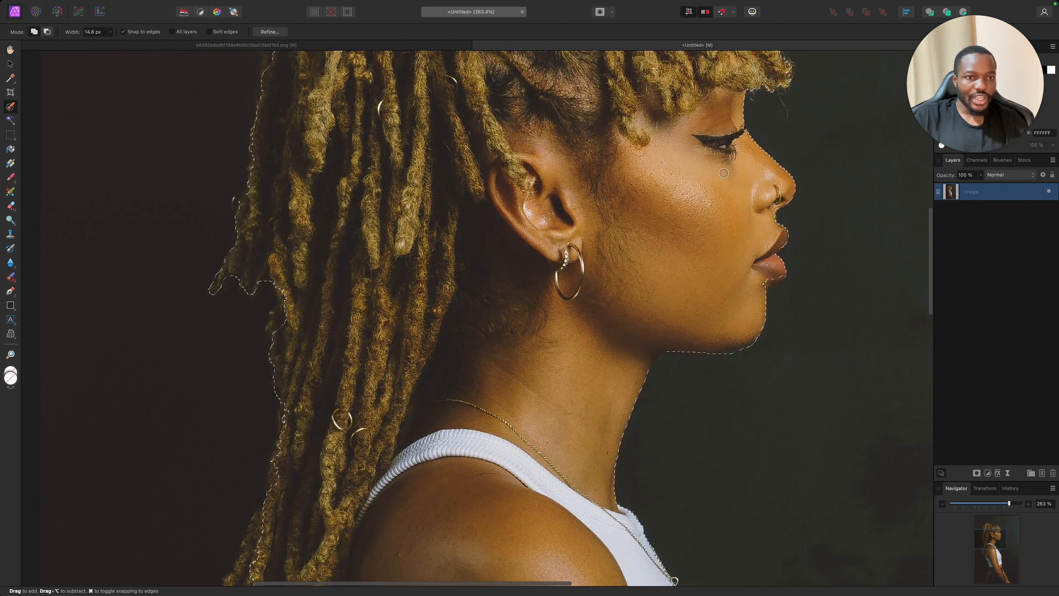
scroll(670, 176, "up", 5)
scroll(670, 176, "down", 1)
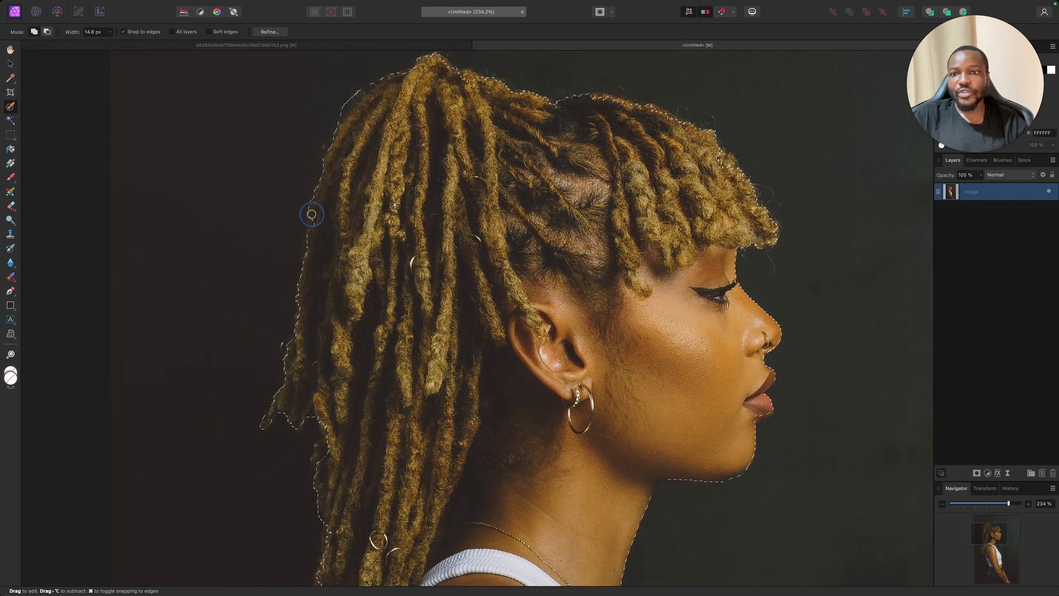
scroll(373, 325, "down", 6)
scroll(369, 331, "down", 10)
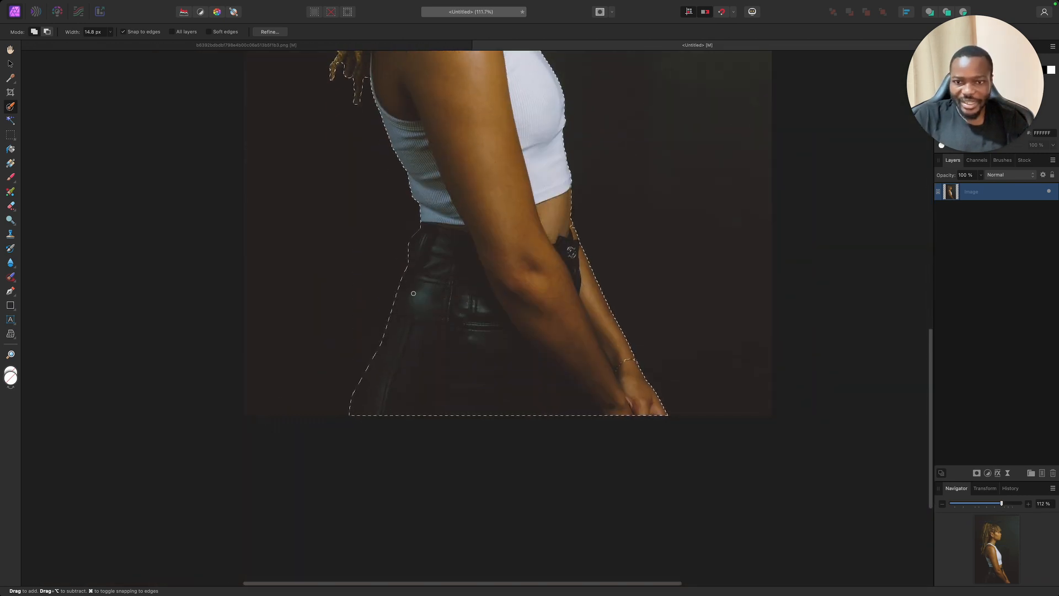
Correct the selection along the back of the leather trousers, from the waistband down to the photo's lower edge.
scroll(418, 182, "up", 4)
mouse_move(418, 182)
left_mouse_down()
mouse_move(407, 180)
mouse_move(406, 213)
left_mouse_up()
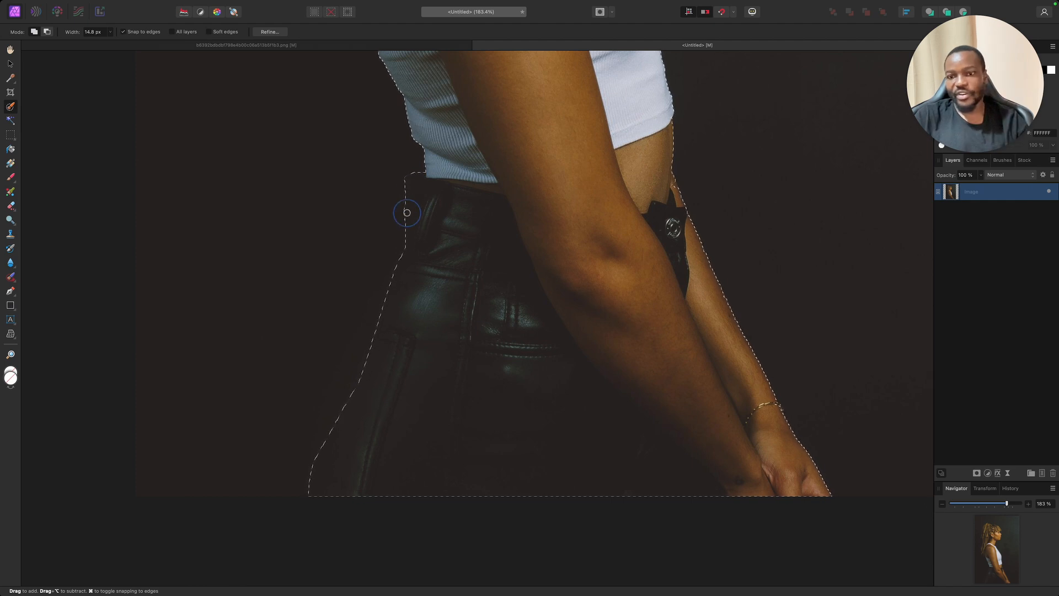
mouse_move(309, 467)
left_mouse_down()
mouse_move(345, 369)
mouse_move(406, 253)
left_mouse_up()
scroll(428, 285, "down", 4)
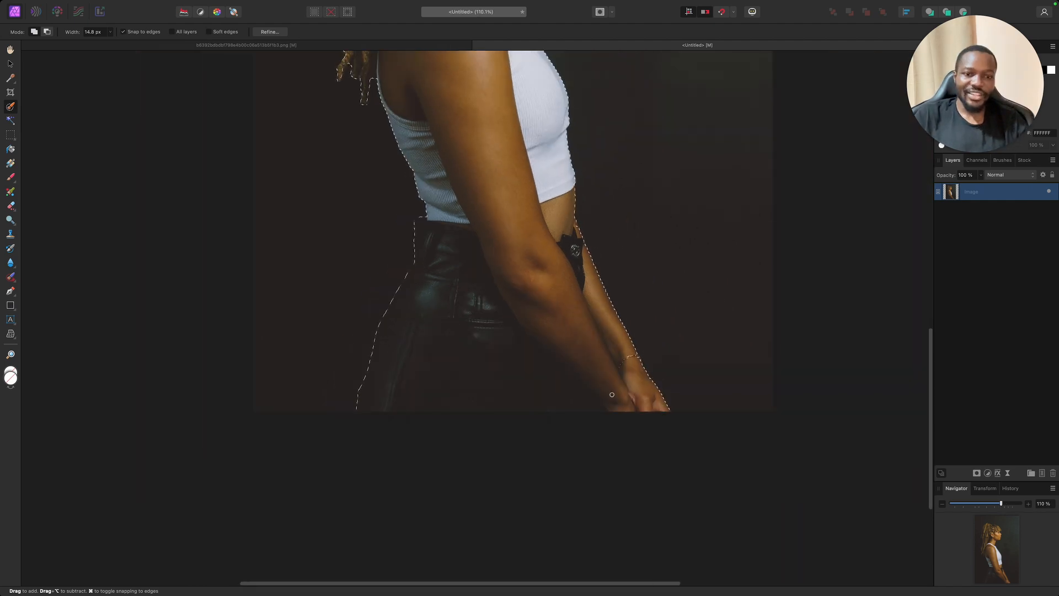
scroll(614, 388, "up", 4)
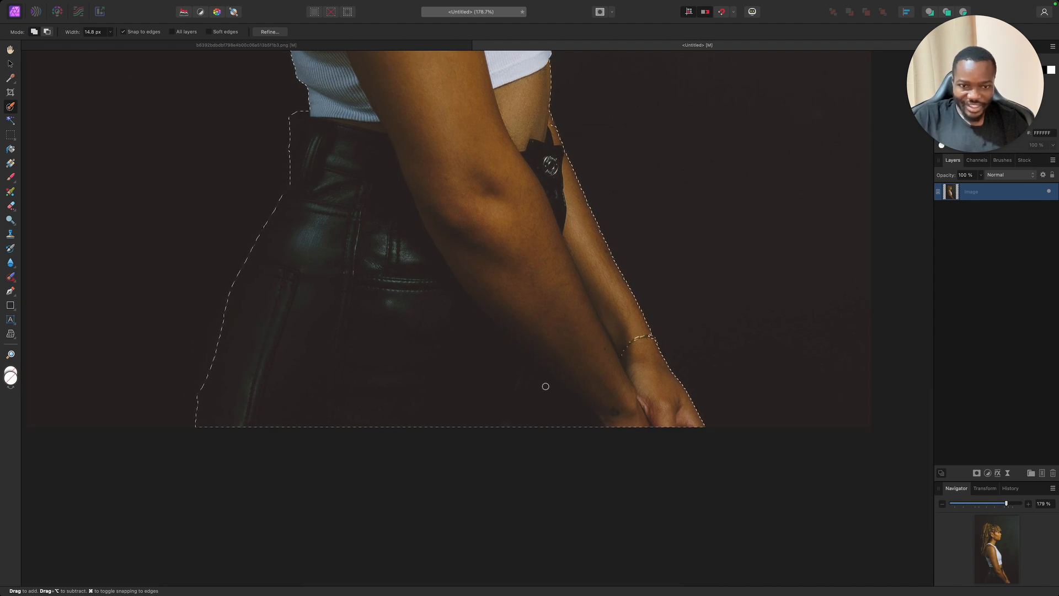
mouse_move(546, 384)
left_mouse_down()
mouse_move(580, 457)
mouse_move(577, 408)
mouse_move(547, 387)
mouse_move(530, 415)
left_mouse_up()
scroll(530, 416, "down", 2)
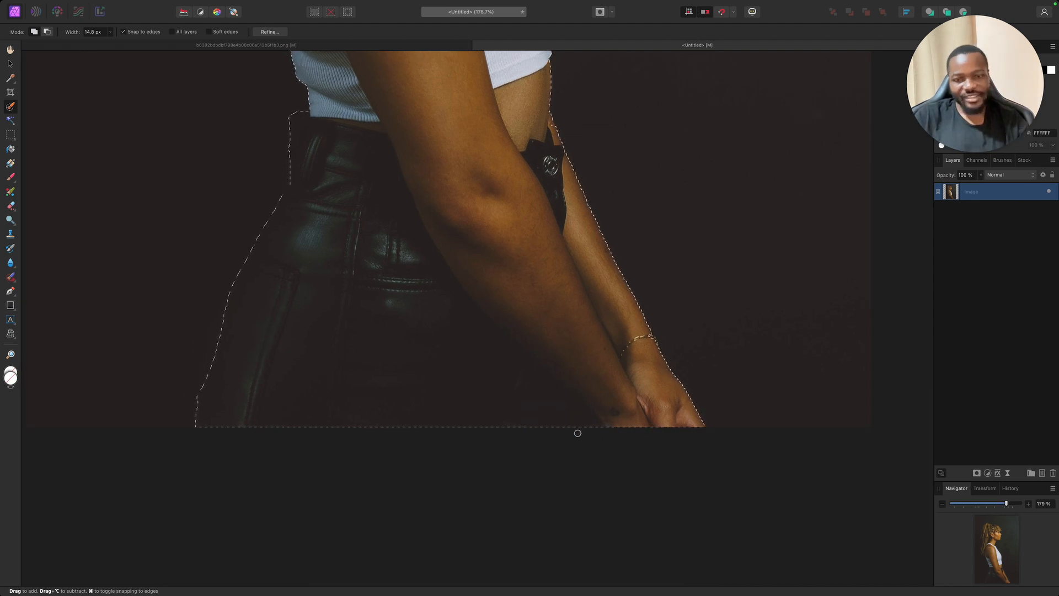
scroll(578, 433, "down", 3)
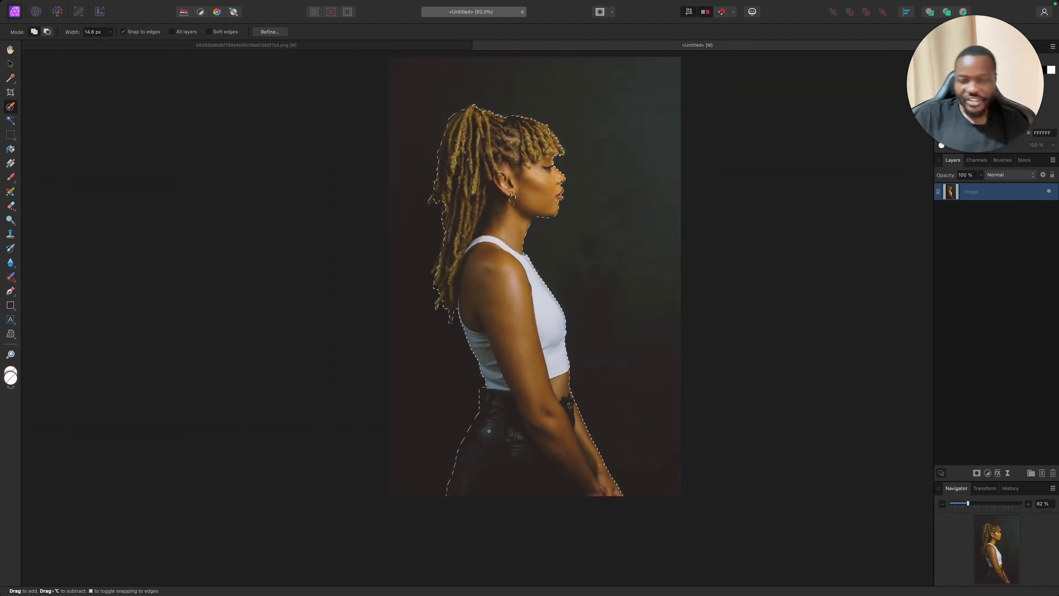
Open Refine Selection and paint the Matte adjustment brush along the hair's upper edge, from the fringe to the crown.
scroll(509, 169, "up", 3)
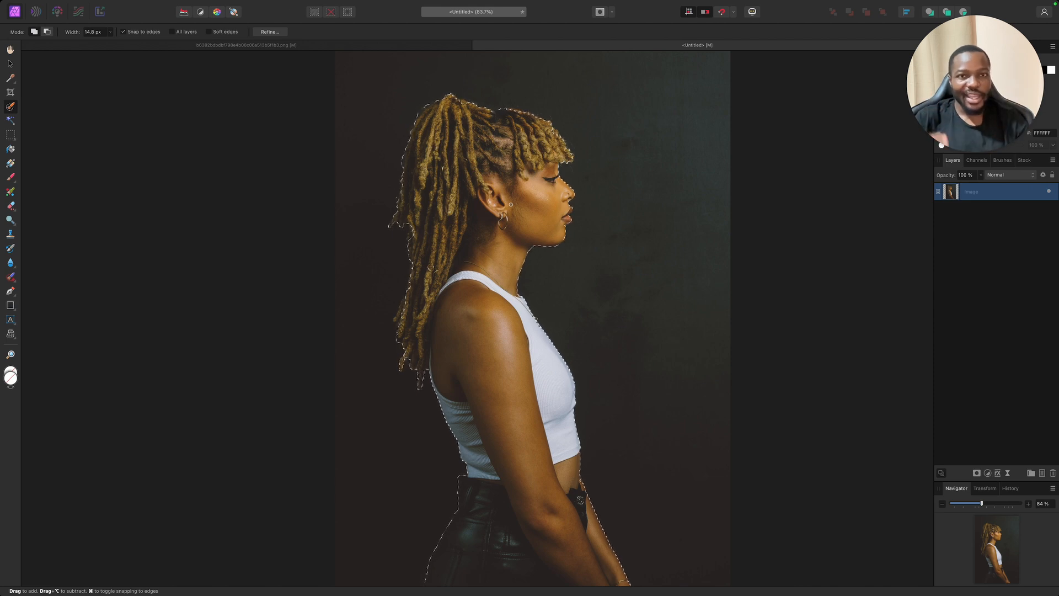
scroll(586, 113, "up", 3)
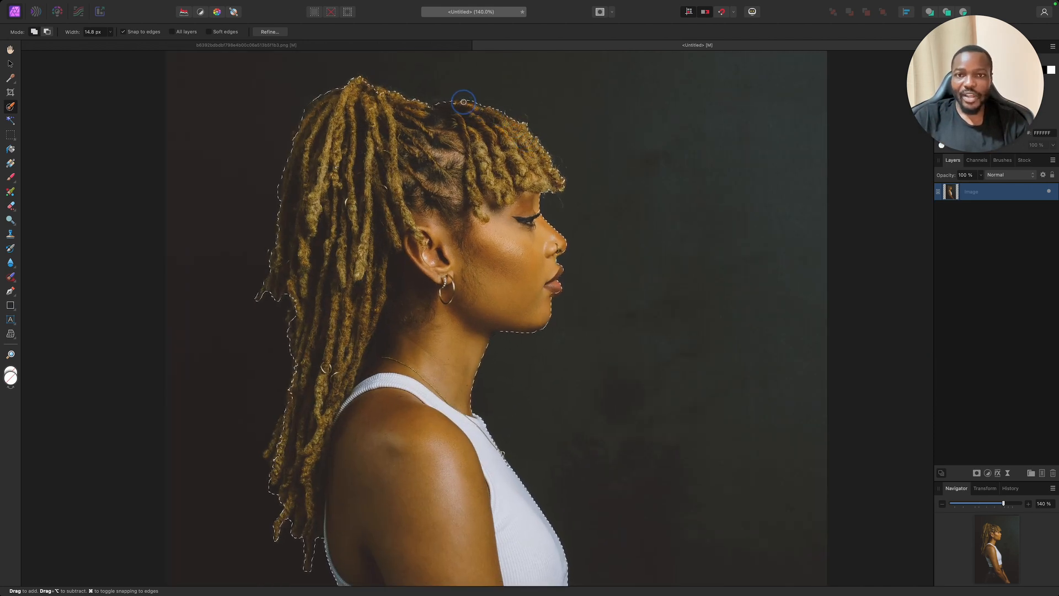
scroll(456, 104, "up", 1)
scroll(456, 103, "down", 5)
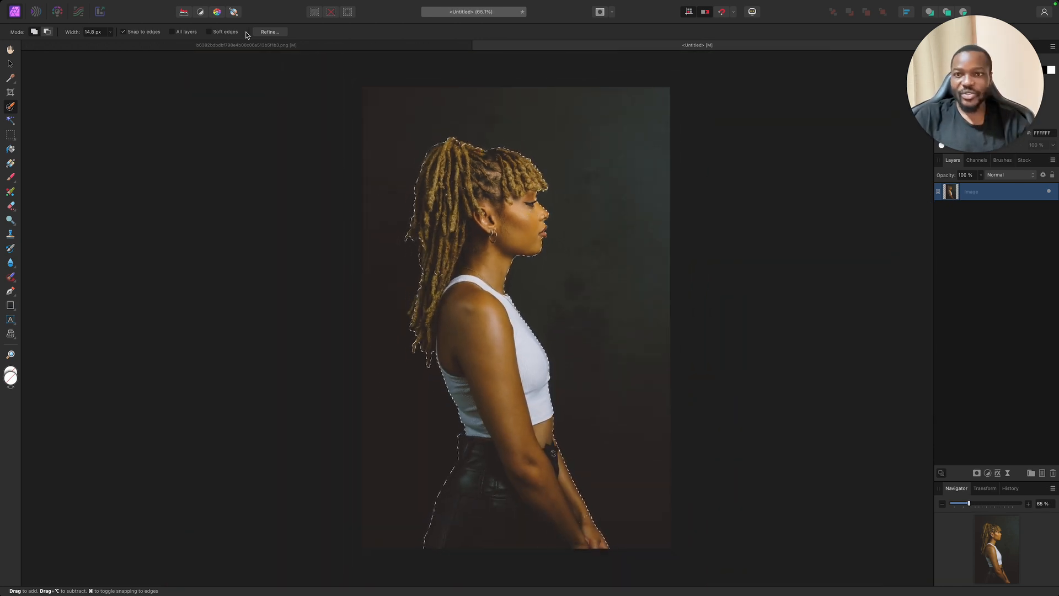
left_click(270, 32)
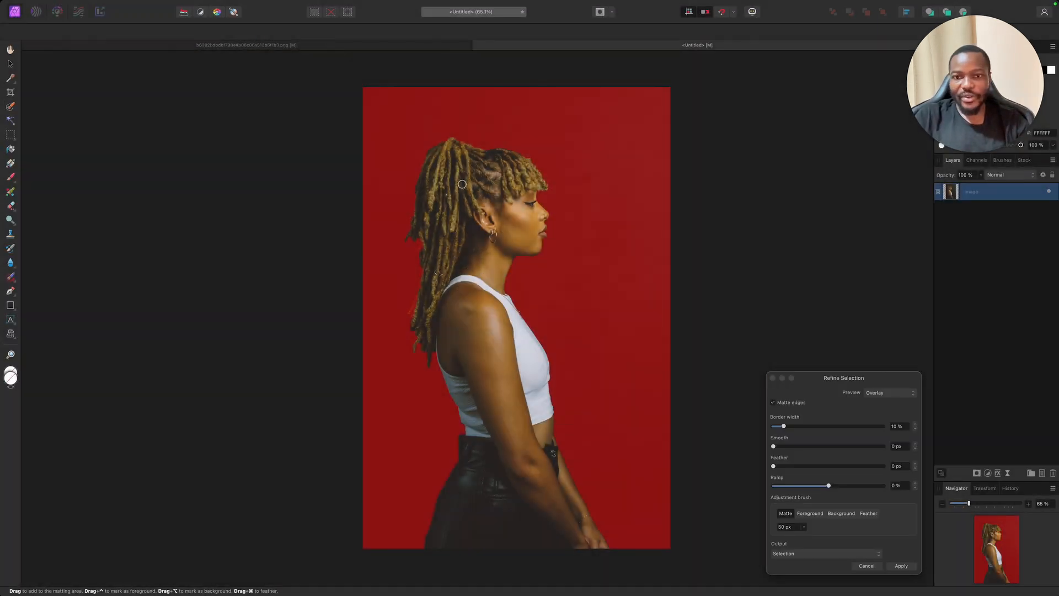
scroll(476, 151, "up", 5)
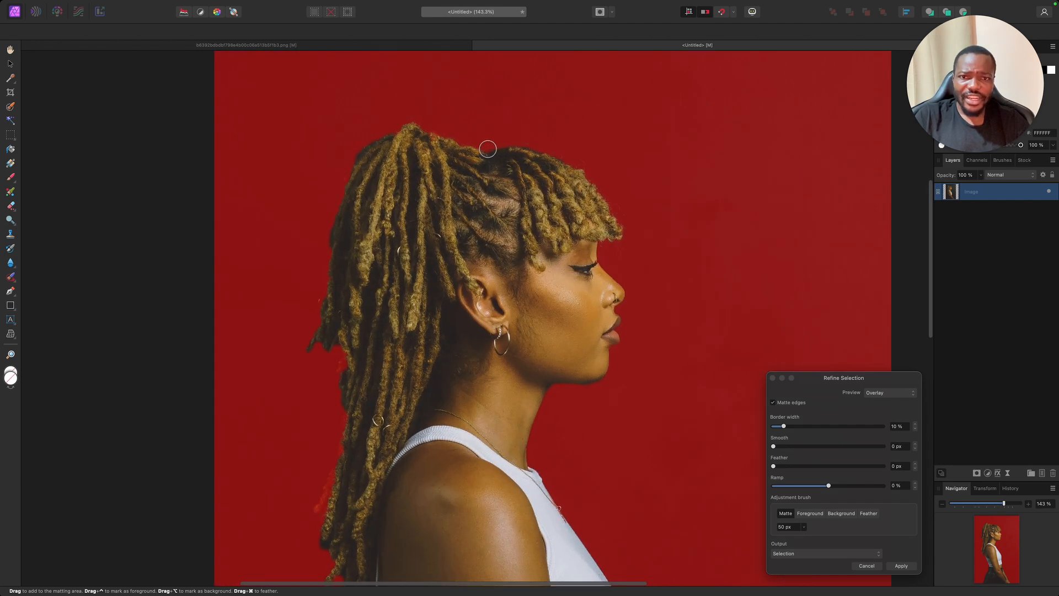
mouse_move(620, 233)
left_mouse_down()
mouse_move(591, 177)
mouse_move(554, 157)
mouse_move(479, 149)
mouse_move(410, 120)
left_mouse_up()
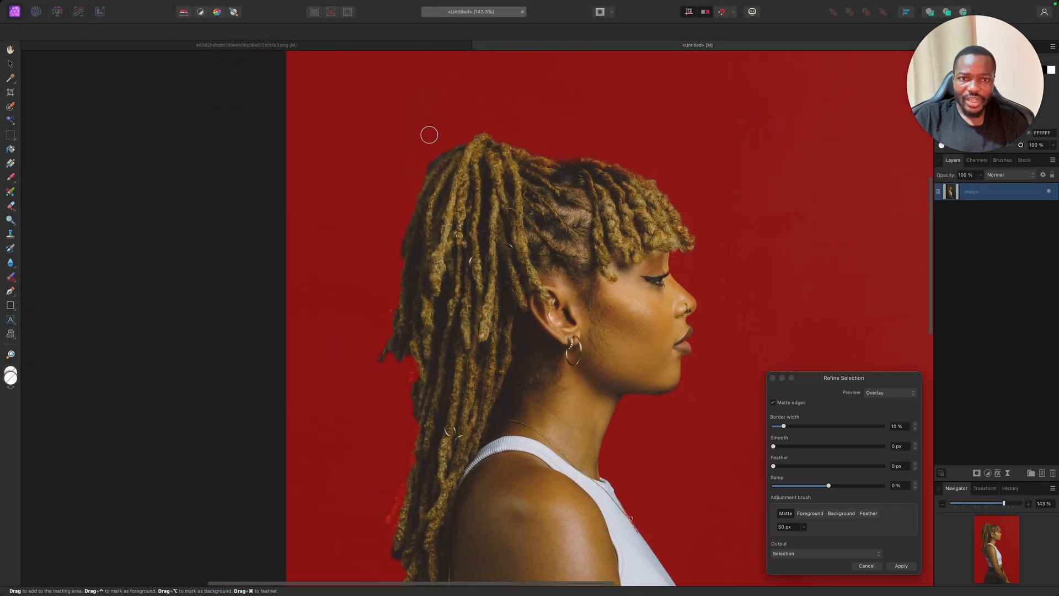
Paint the Matte brush down the back edge of the dreadlocks and around their lowest tips behind the shoulder.
scroll(429, 135, "left", 3)
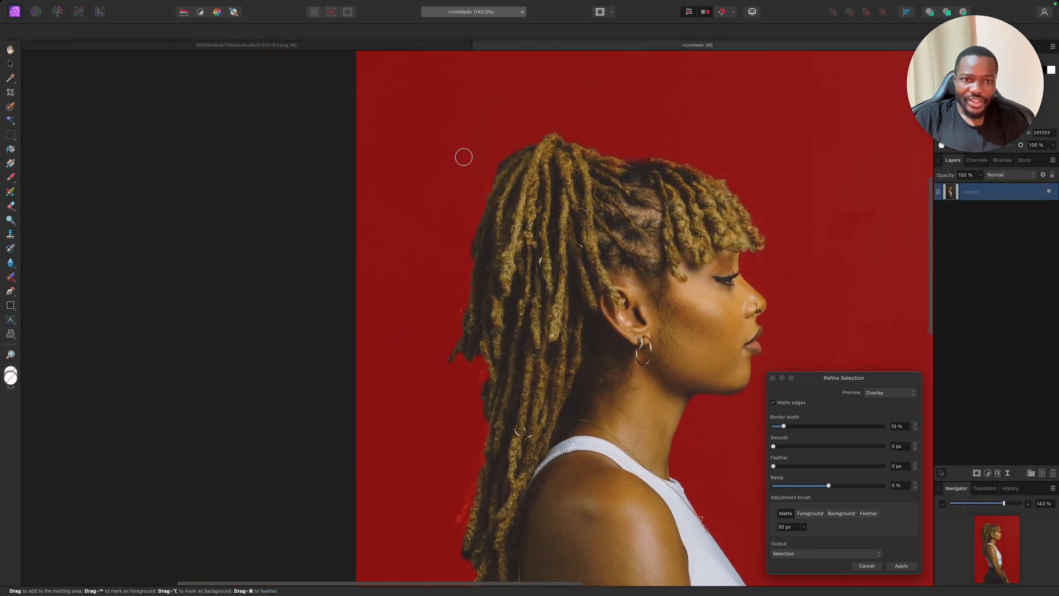
mouse_move(545, 134)
left_mouse_down()
mouse_move(499, 164)
mouse_move(471, 247)
mouse_move(449, 350)
mouse_move(478, 369)
mouse_move(477, 461)
mouse_move(461, 516)
left_mouse_up()
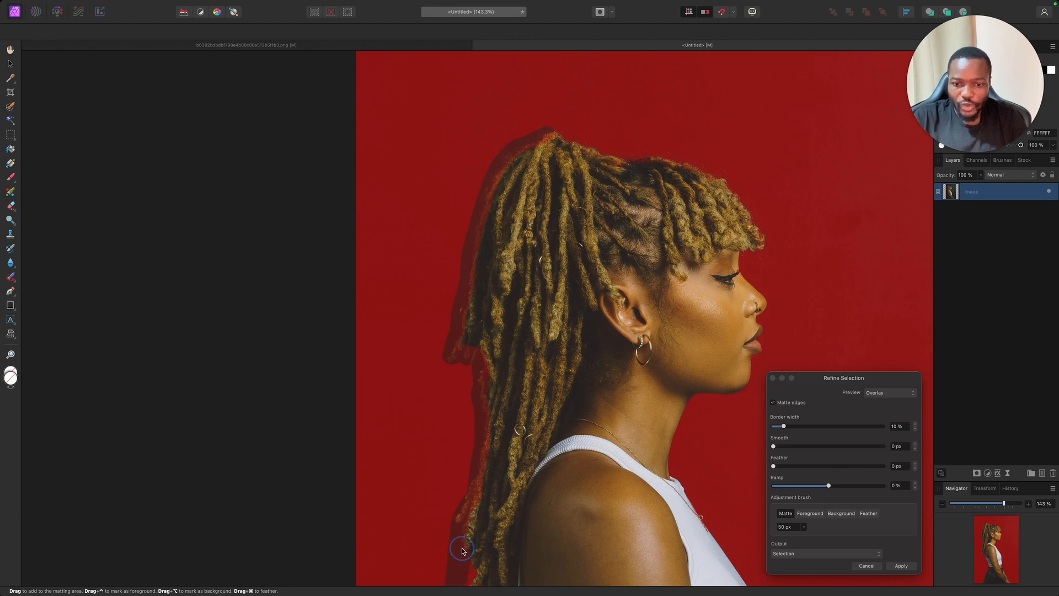
left_click_drag(452, 560, 451, 561)
scroll(435, 386, "down", 5)
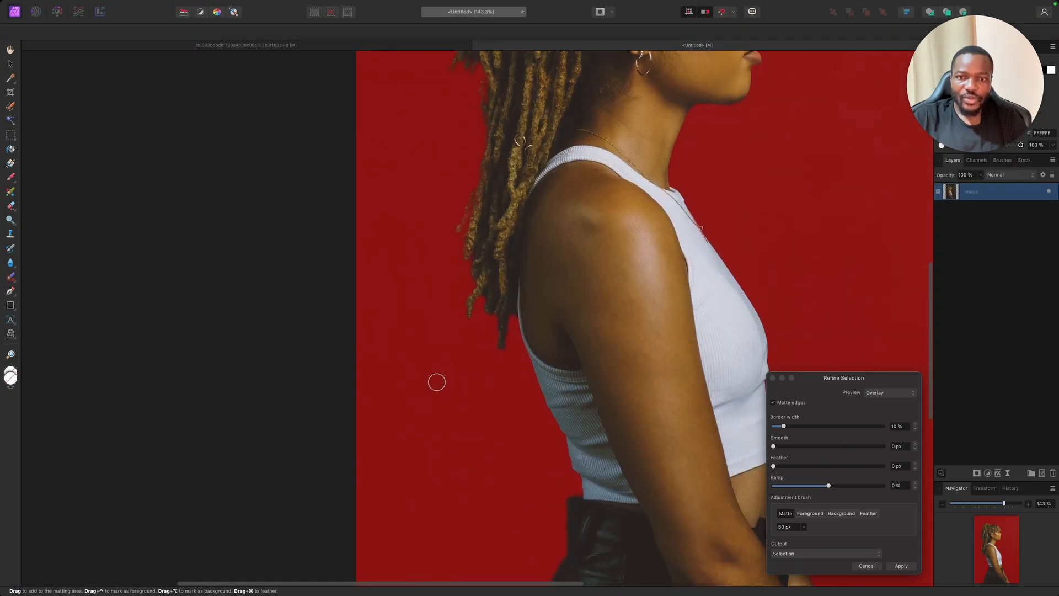
mouse_move(481, 249)
left_mouse_down()
mouse_move(466, 314)
mouse_move(480, 303)
mouse_move(494, 335)
mouse_move(503, 323)
mouse_move(497, 316)
mouse_move(499, 353)
mouse_move(471, 309)
left_mouse_up()
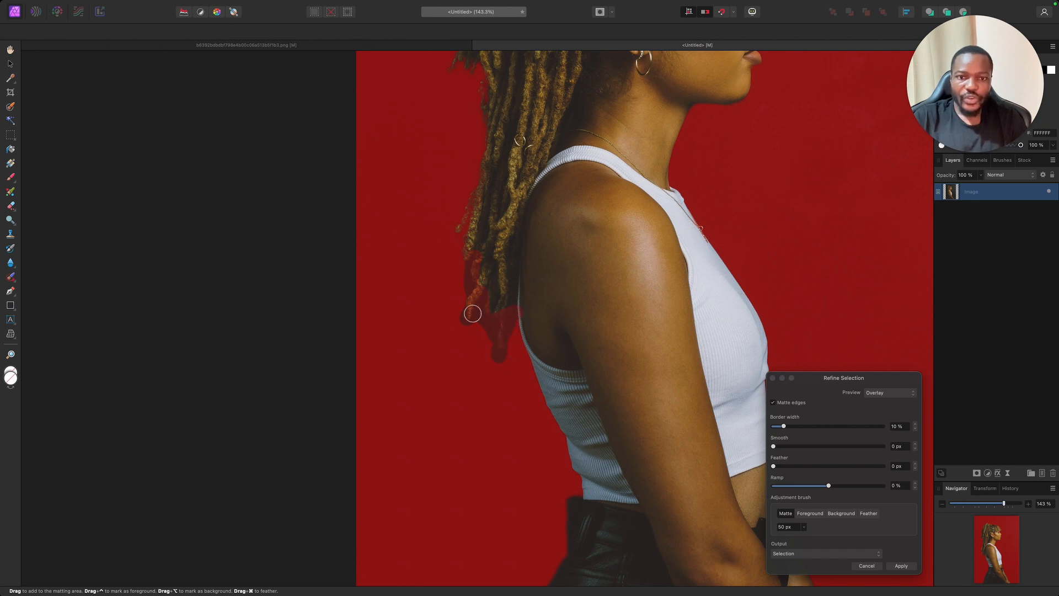
scroll(463, 300, "down", 5)
scroll(502, 284, "down", 2)
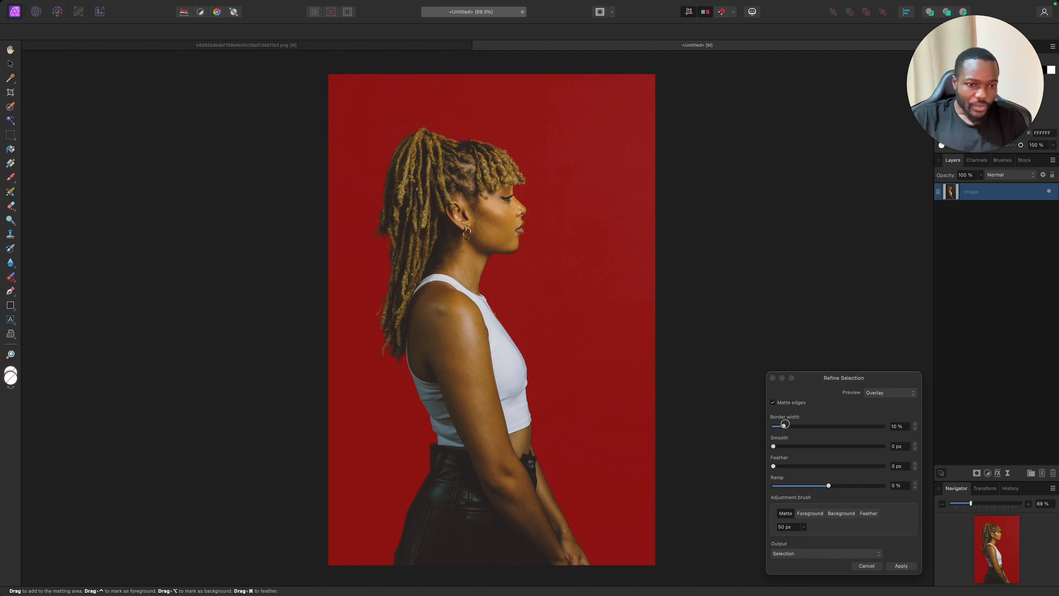
Set border width to 1 %, smooth and feather to 0.1 px, and apply the refinement with Mask as output.
left_click_drag(785, 424, 776, 453)
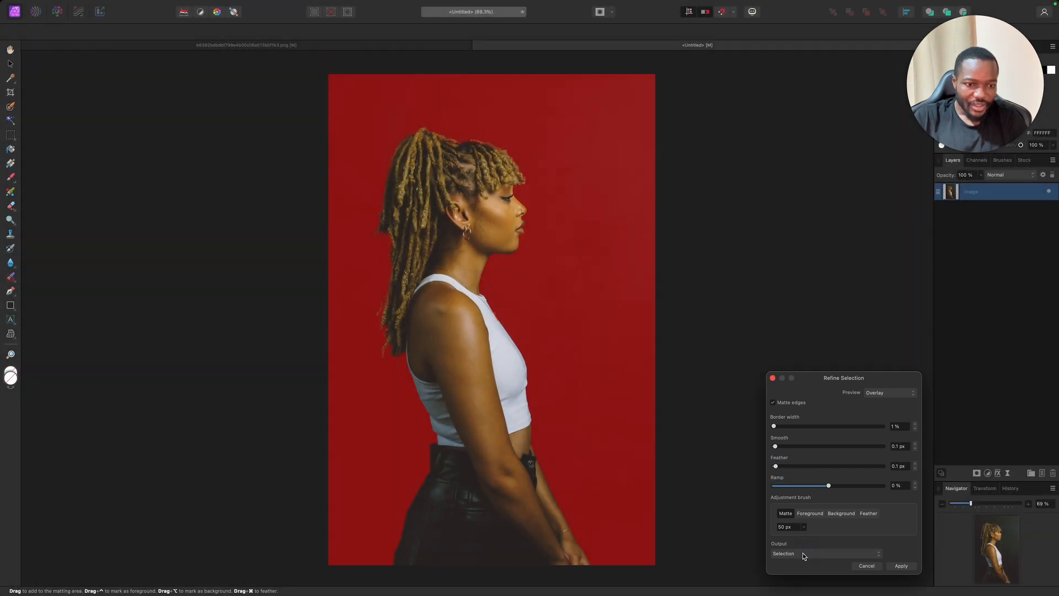
left_click(804, 554)
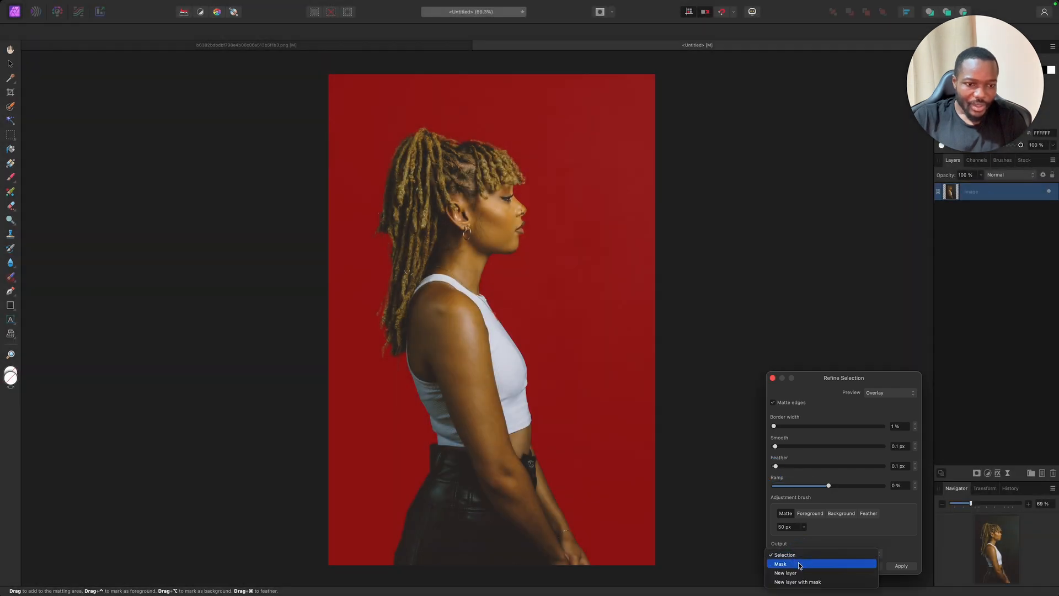
left_click(833, 564)
left_click(901, 566)
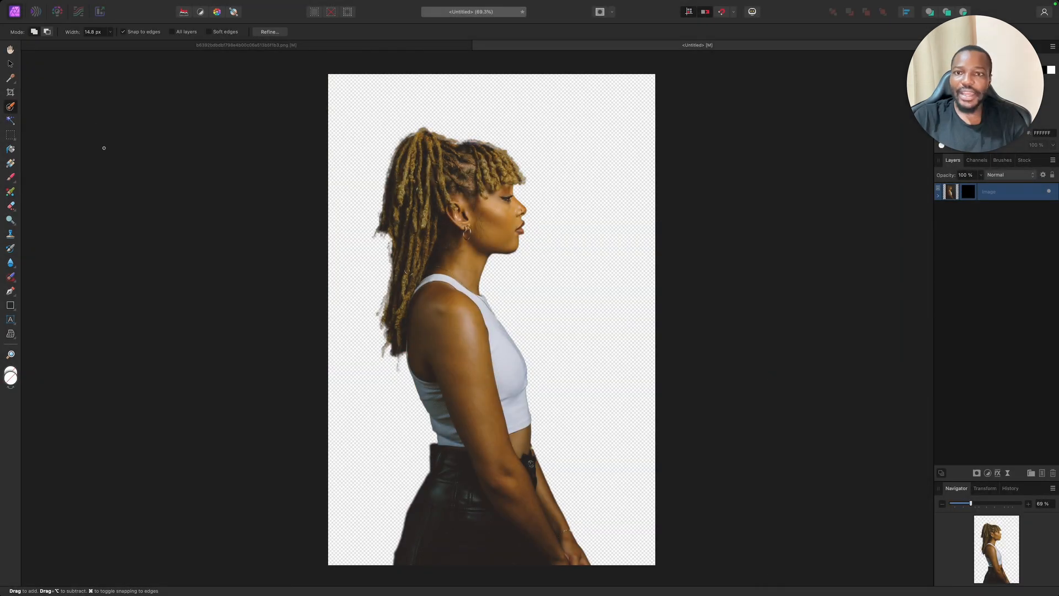
Deselect the masked image and examine the cut-out edges around the dreadlocks, face and trousers.
left_click(10, 64)
right_click(496, 197)
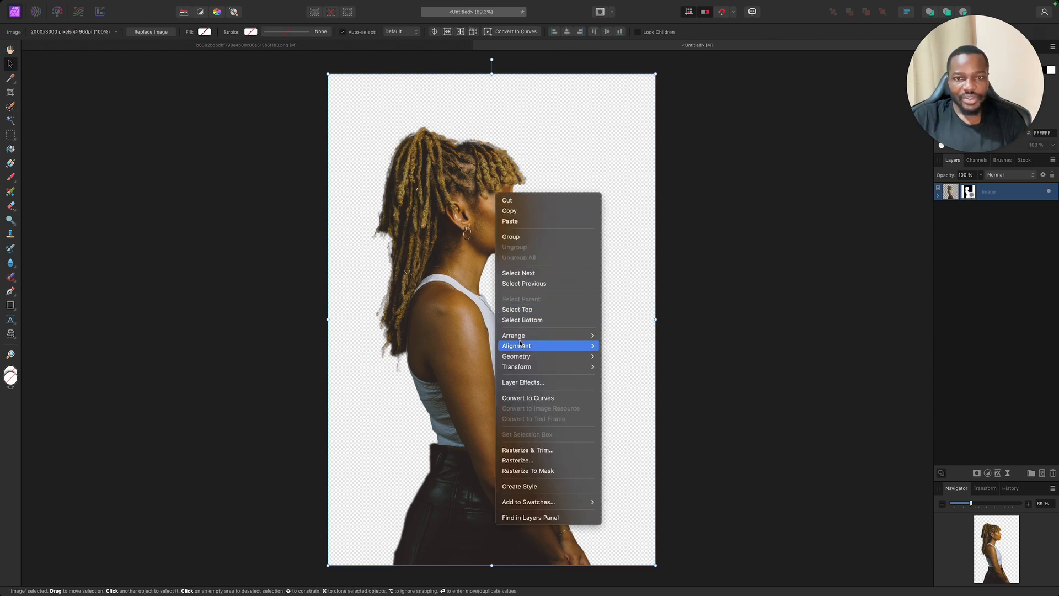
left_click(312, 197)
left_click(271, 187)
scroll(499, 209, "down", 3)
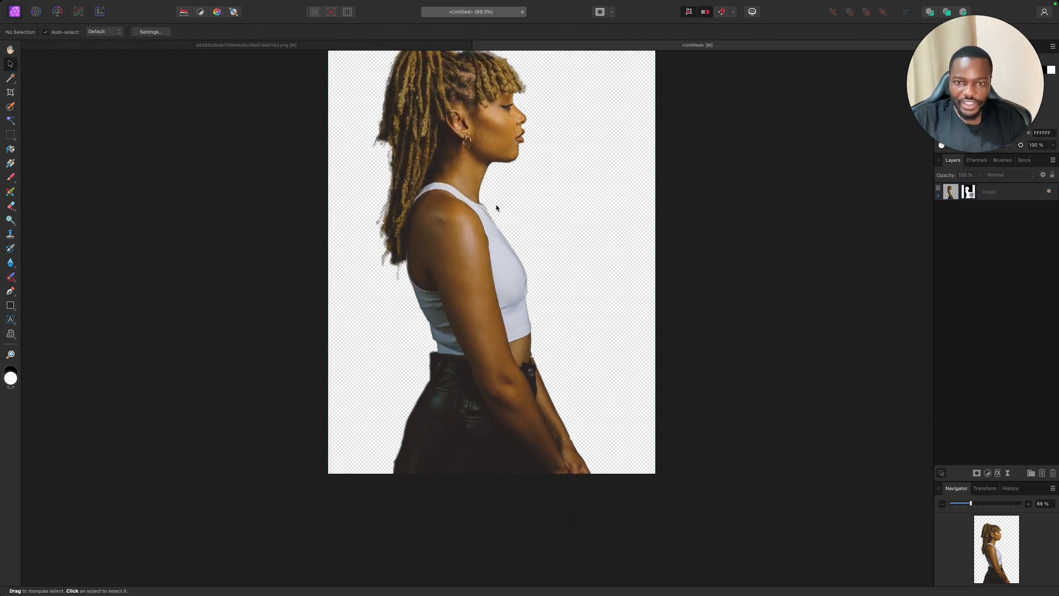
scroll(499, 211, "down", 5)
scroll(464, 164, "up", 3)
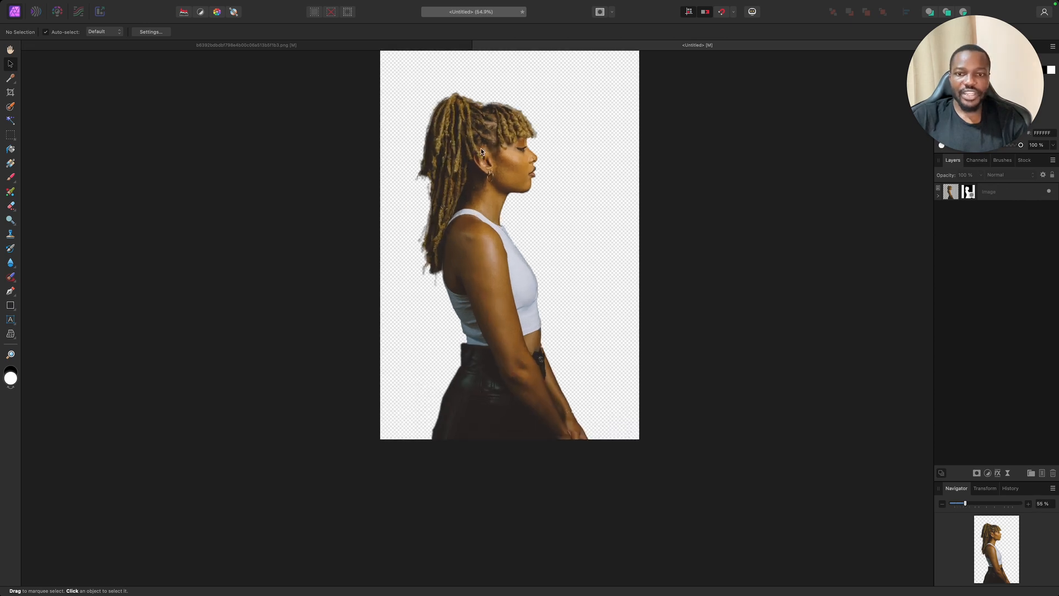
scroll(525, 417, "up", 4)
scroll(450, 390, "down", 3)
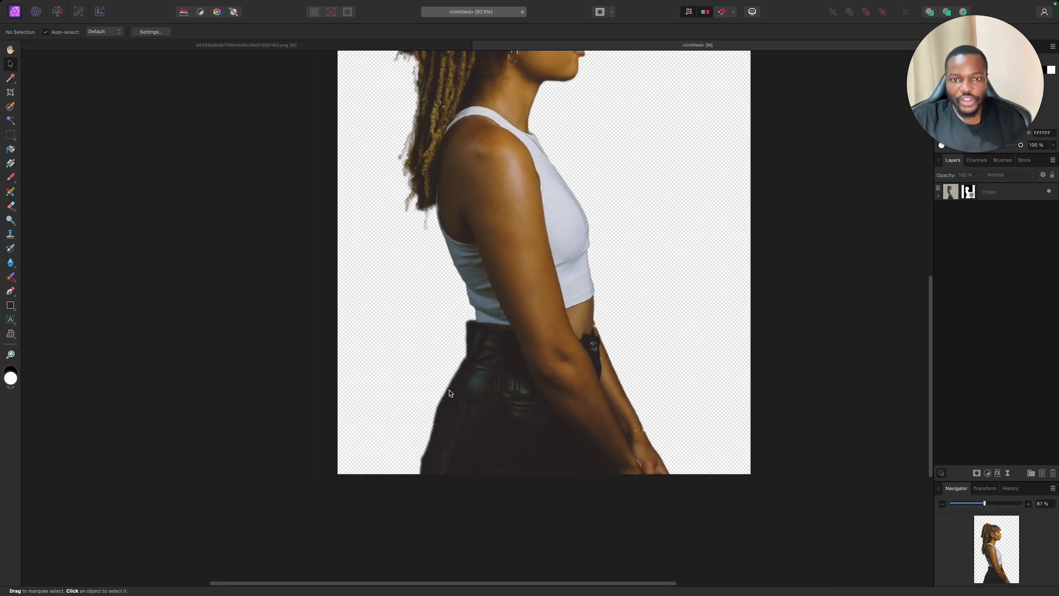
scroll(450, 389, "up", 3)
scroll(557, 108, "up", 4)
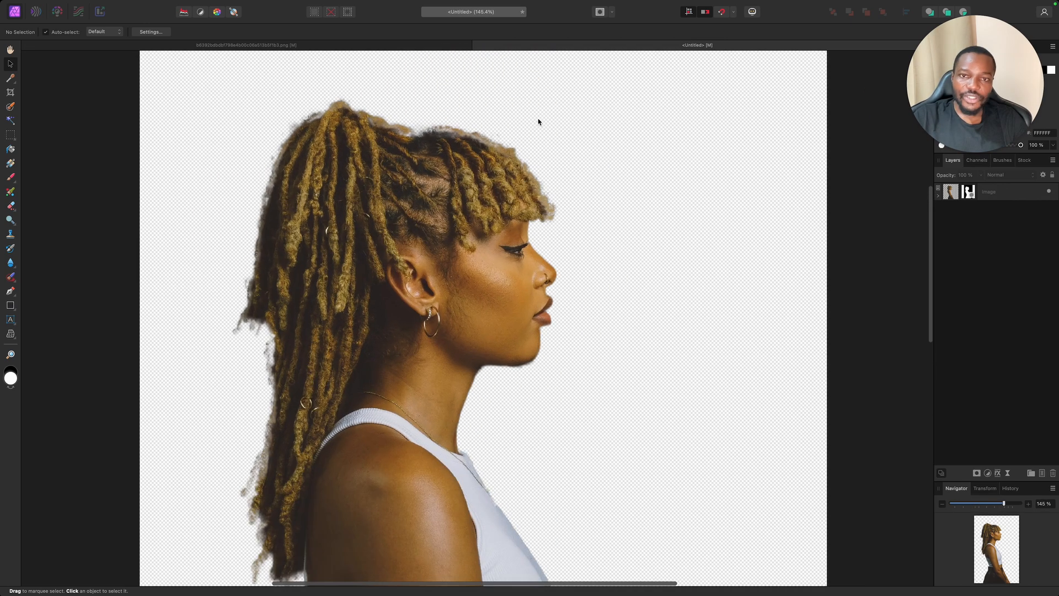
scroll(441, 134, "up", 2)
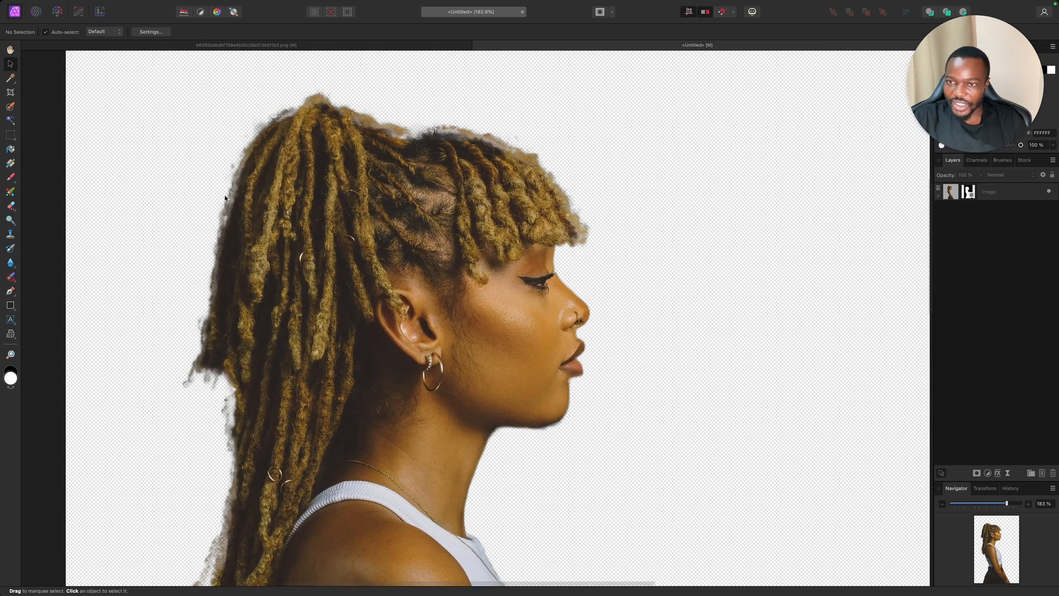
scroll(488, 161, "down", 7)
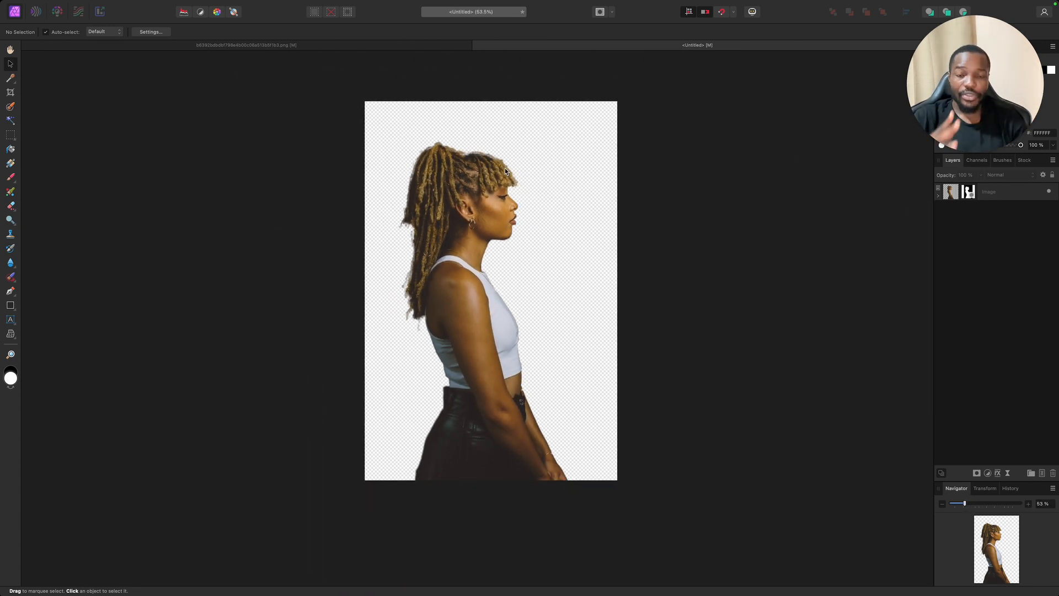
Switch to Google Chrome and copy the dreadlocks model photo from the image search preview.
key("ctrl+Left")
key("ctrl+Right")
key("ctrl+Right")
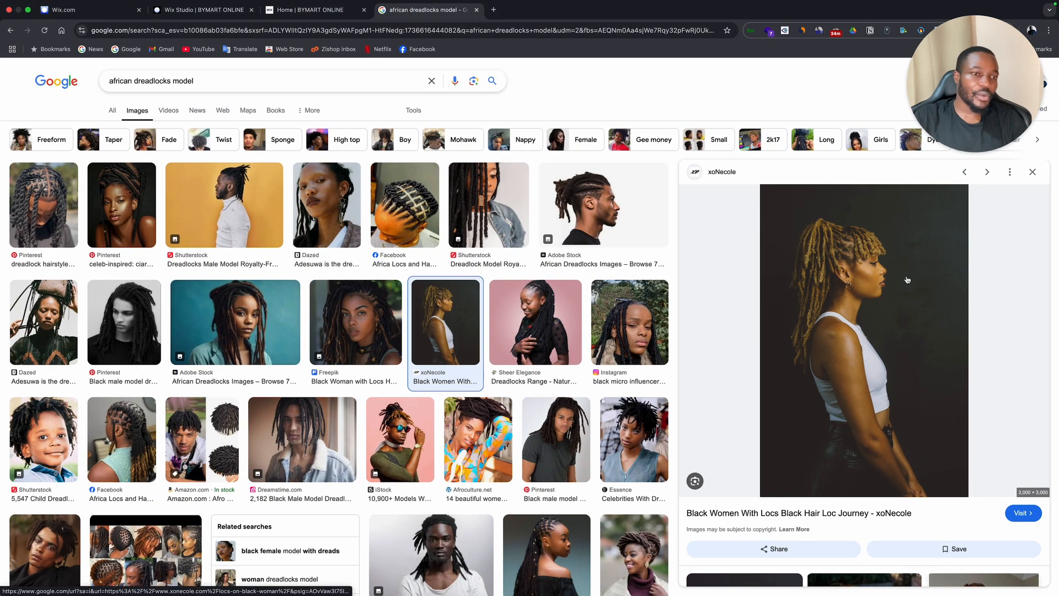
right_click(906, 279)
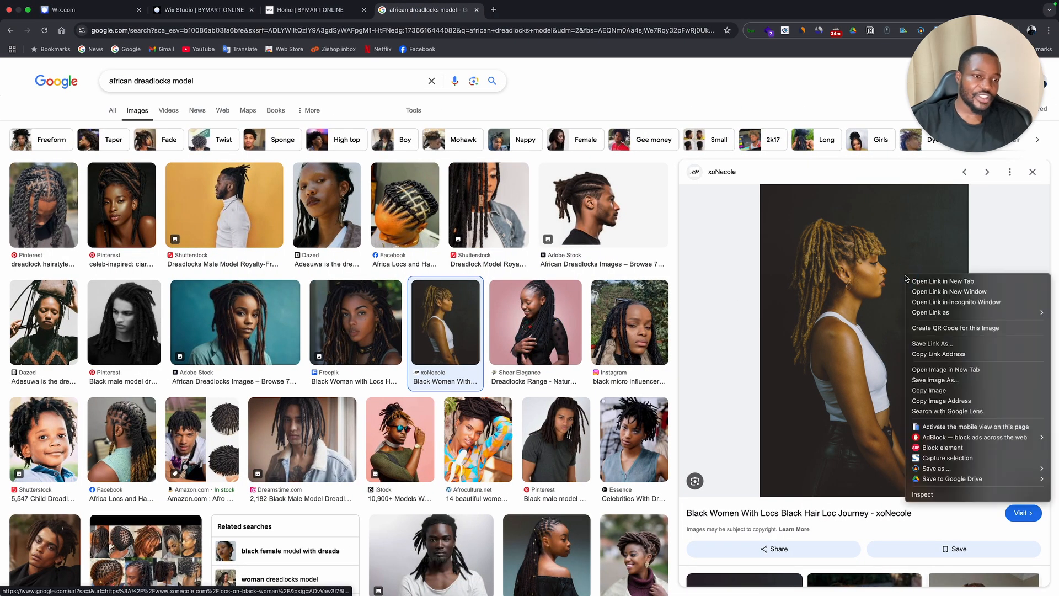
left_click(938, 390)
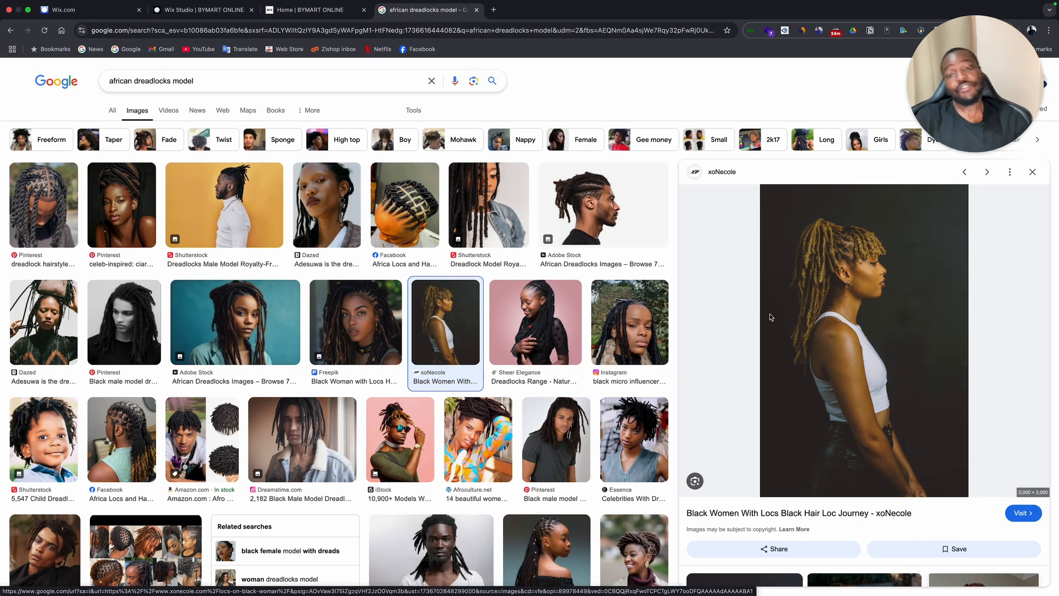
Switch to Canva, paste the copied model photo onto the blank page and enlarge it there.
key("ctrl+Right")
key("ctrl+Left")
key("ctrl+Left")
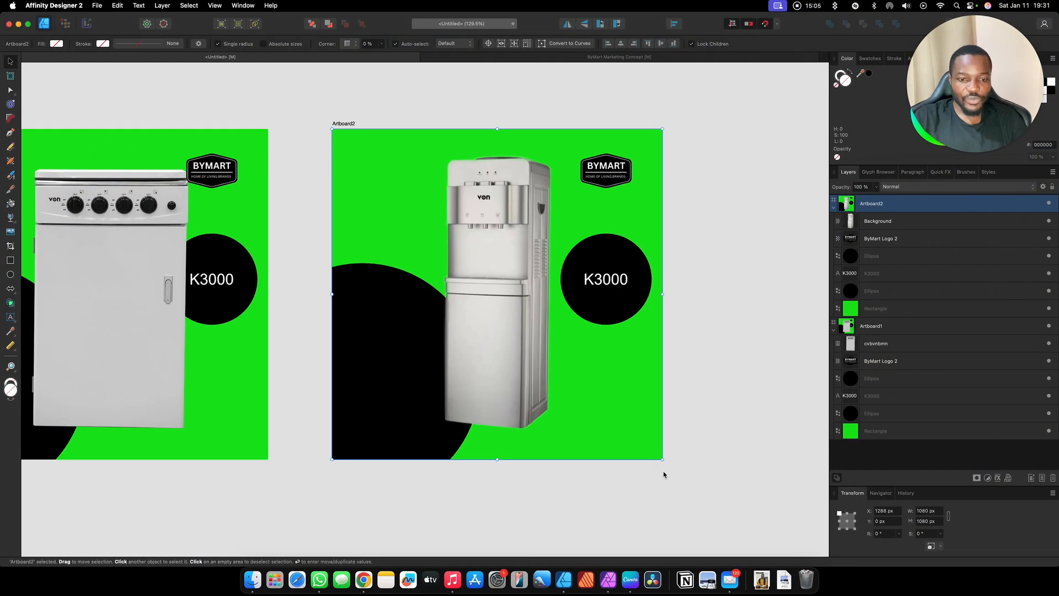
left_click(630, 579)
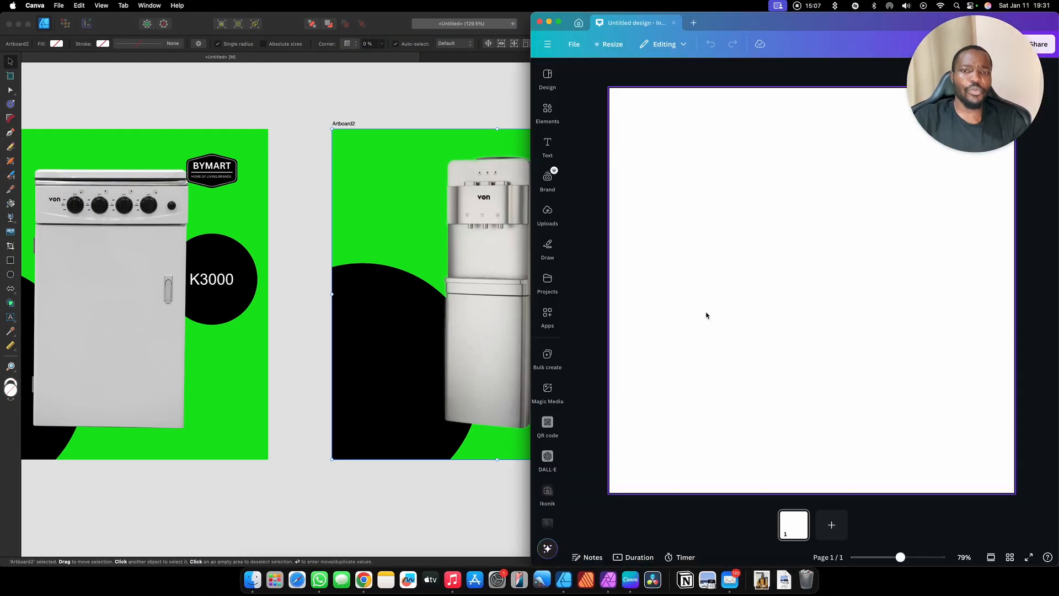
left_click(709, 290)
right_click(717, 287)
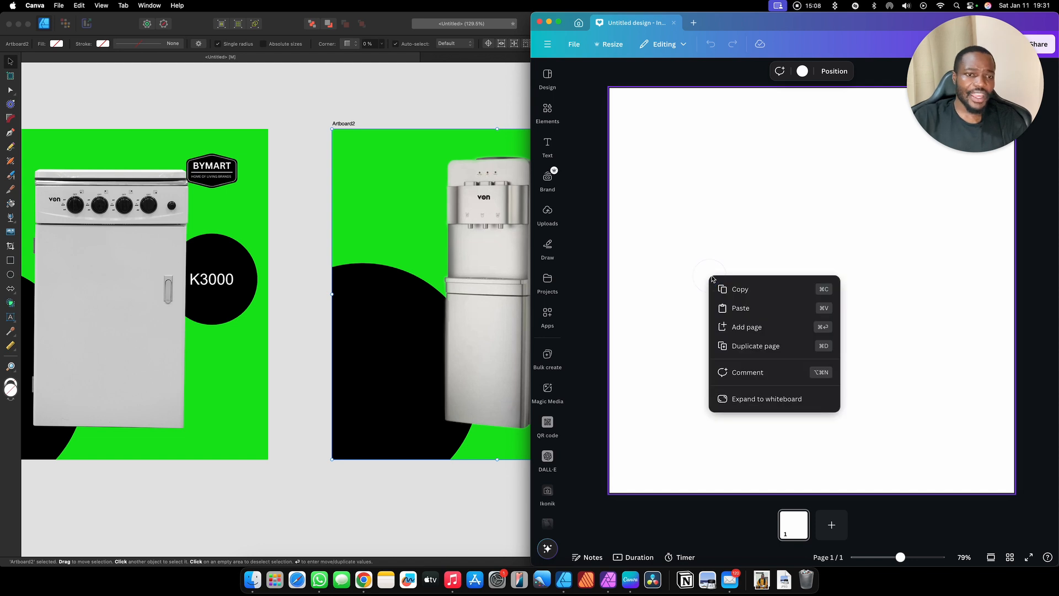
left_click(738, 314)
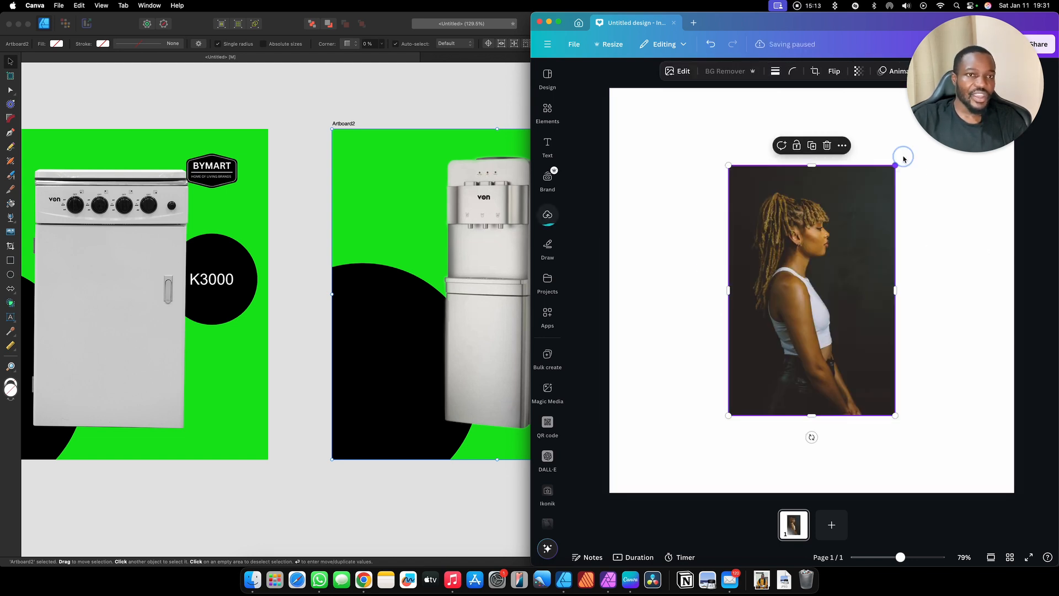
left_click_drag(895, 164, 927, 114)
left_click_drag(871, 293, 848, 304)
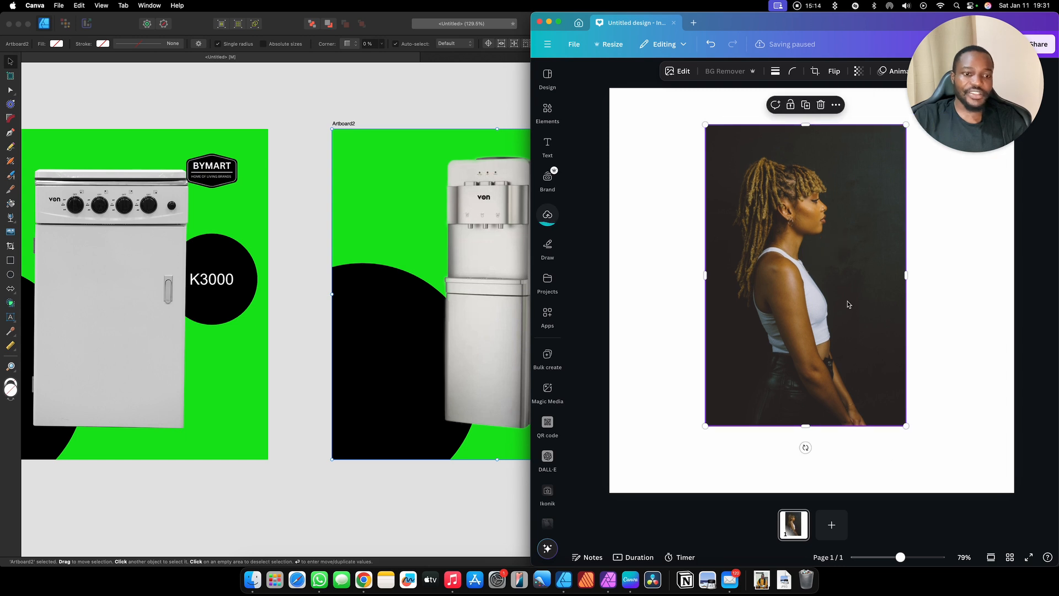
Add a second page and place the water dispenser image b6392bdbdbf798e4b00c06a513b5f1b3.png on it from the Finder folder.
left_click(831, 525)
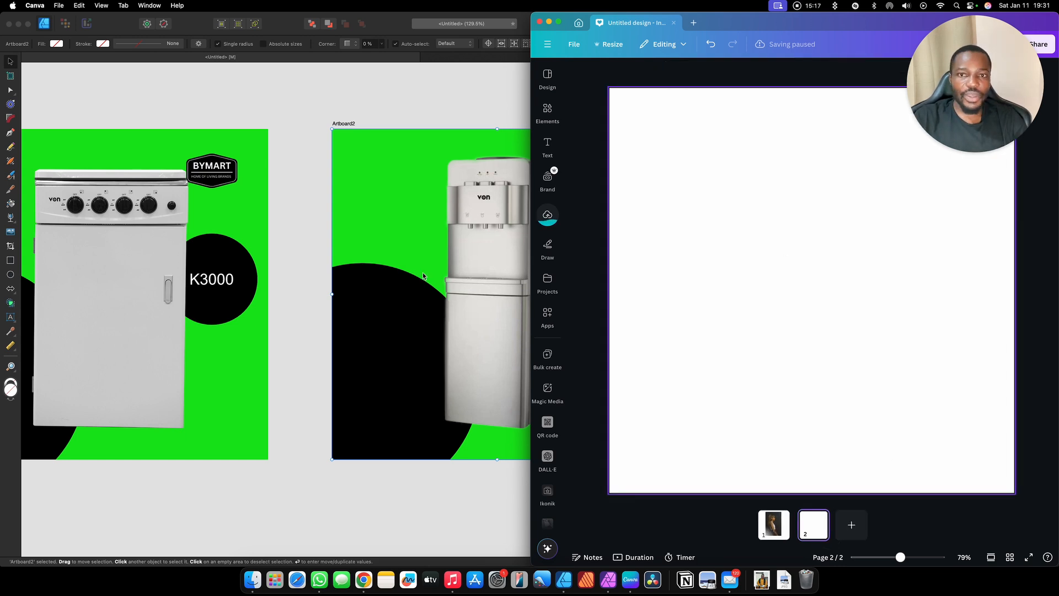
key("ctrl+Up")
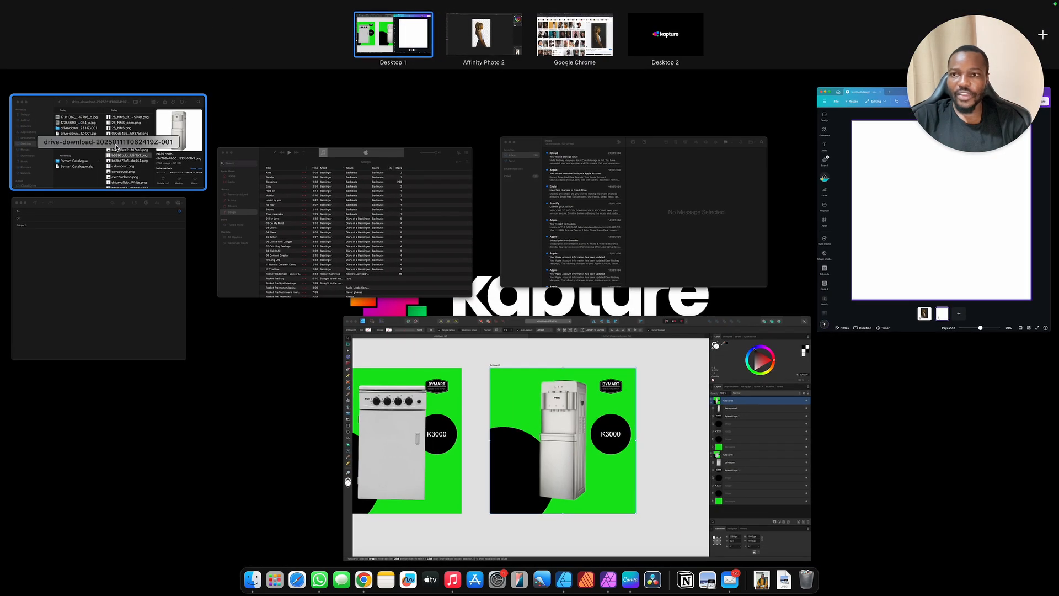
left_click(155, 170)
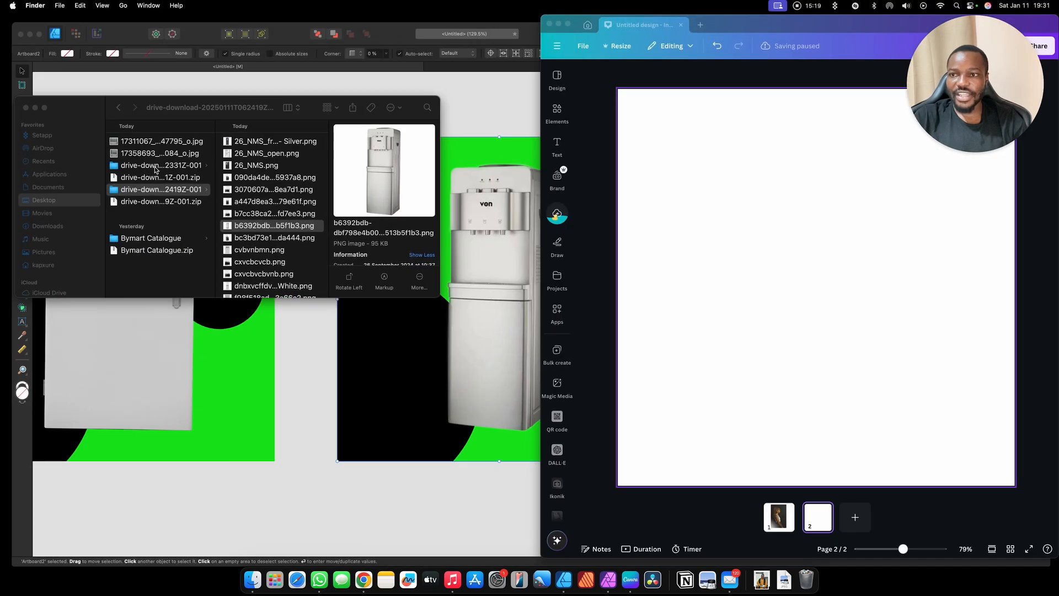
right_click(263, 232)
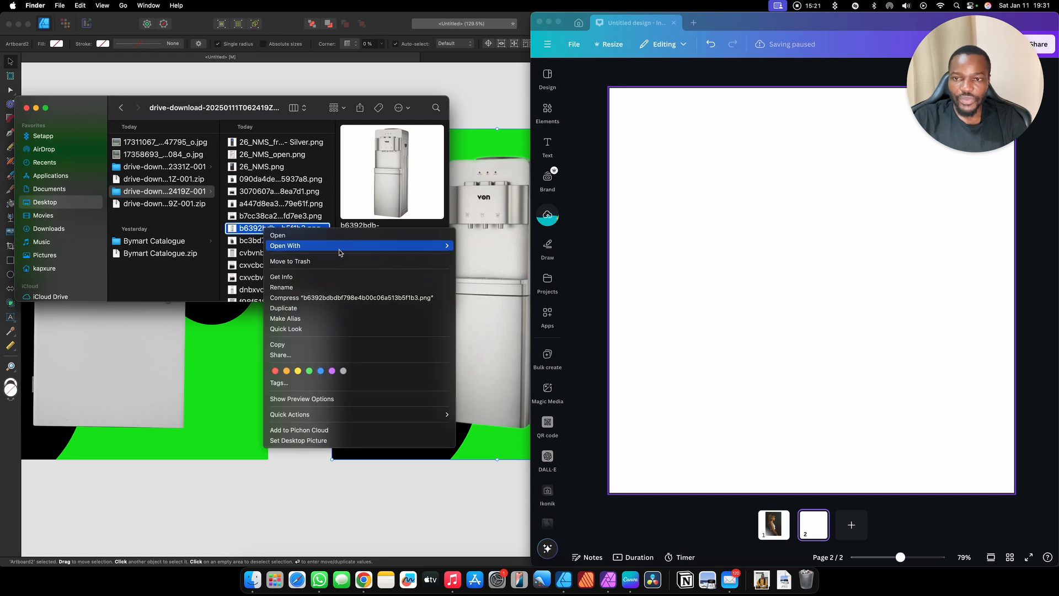
left_click(211, 210)
left_click_drag(231, 228, 724, 227)
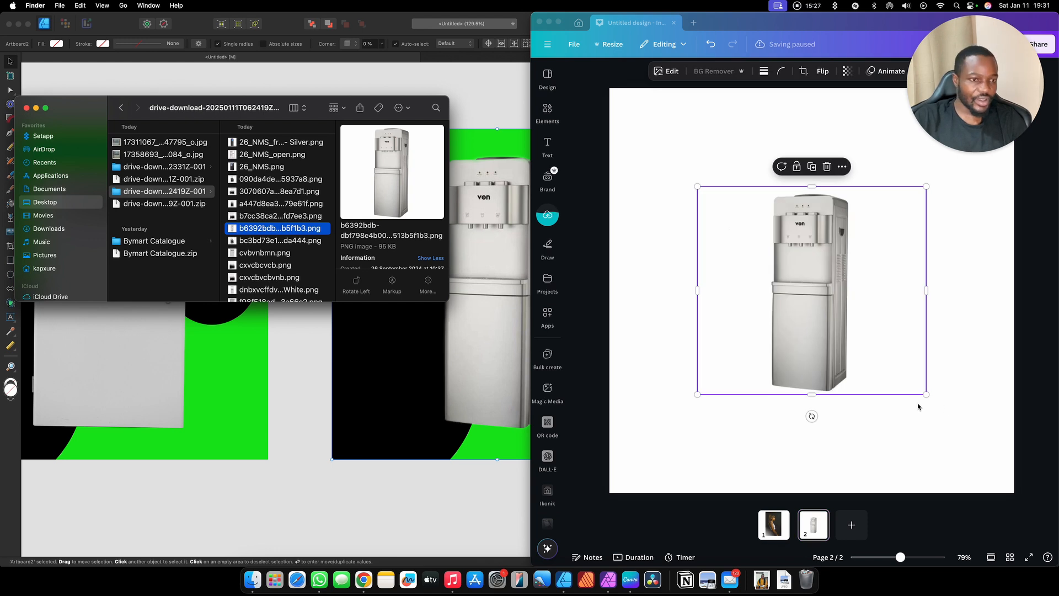
left_click(927, 394)
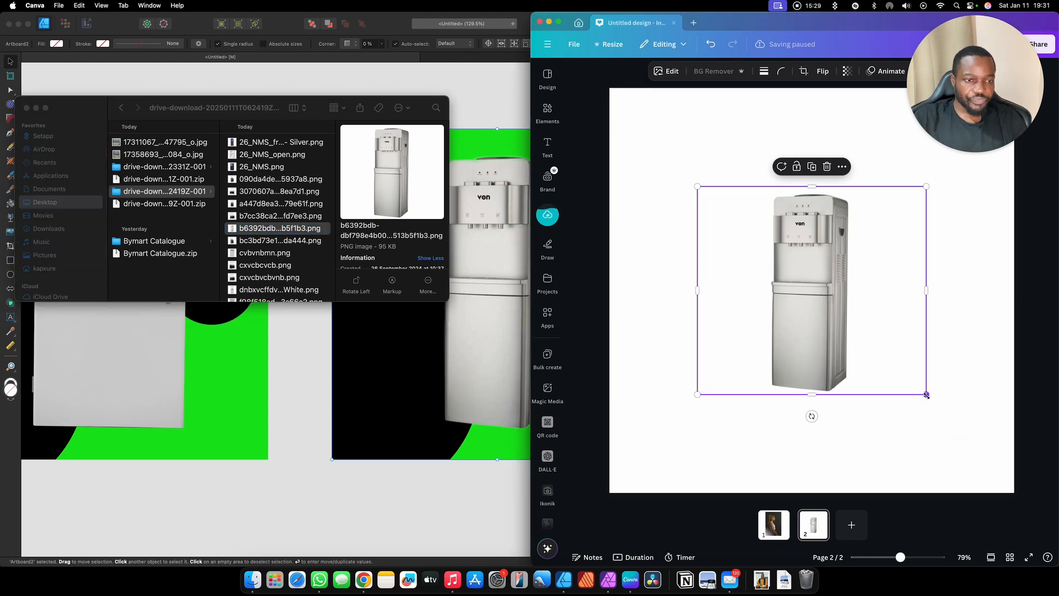
Enlarge and centre the dispenser image on page 2, and set that page's background to the brand palette's dark blue.
left_click_drag(927, 395, 995, 455)
left_click_drag(875, 384, 828, 366)
left_click(696, 112)
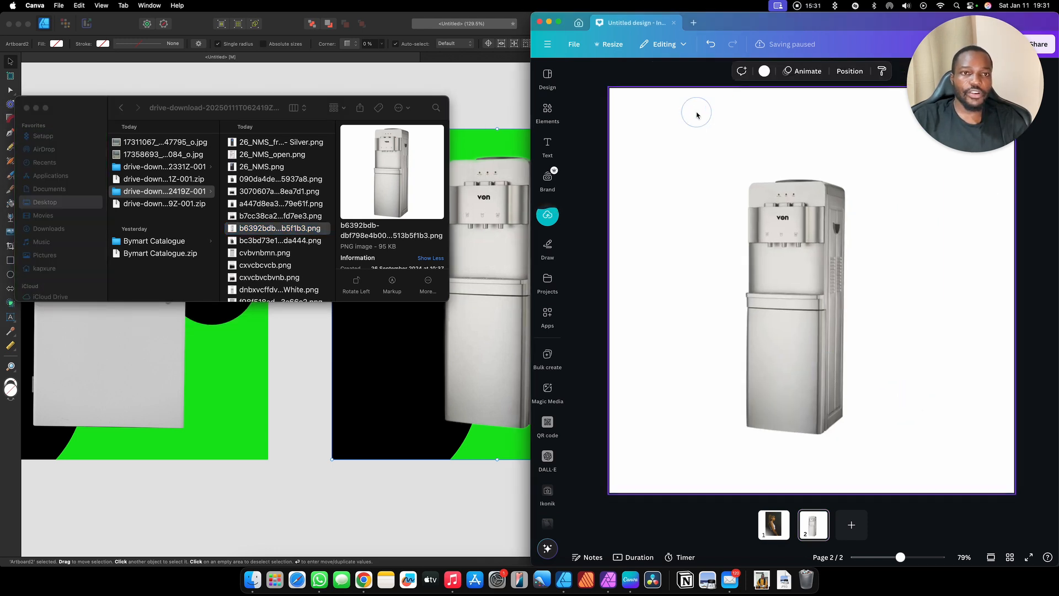
left_click(764, 75)
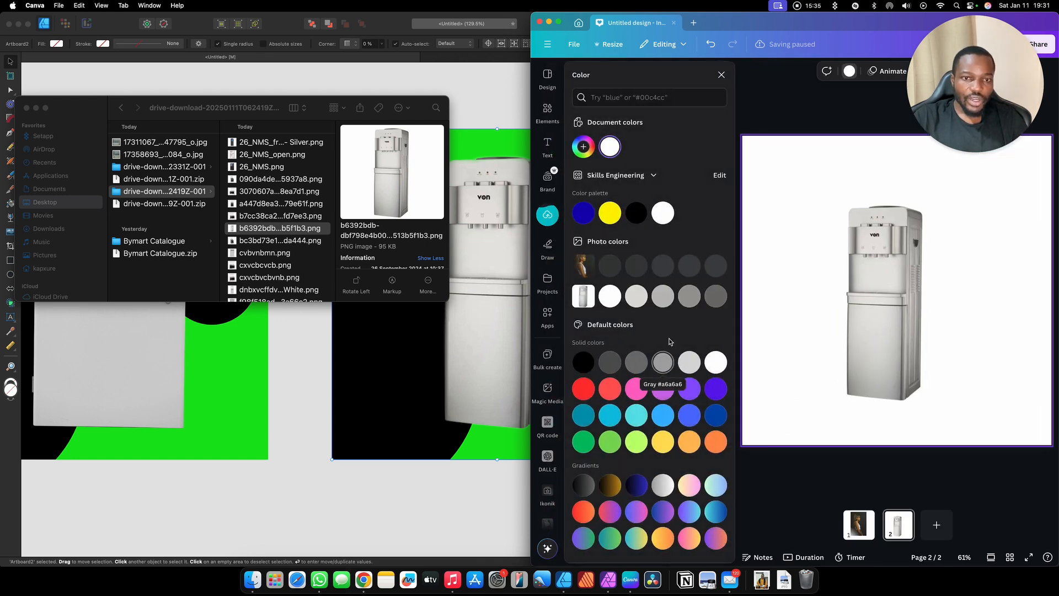
left_click(584, 213)
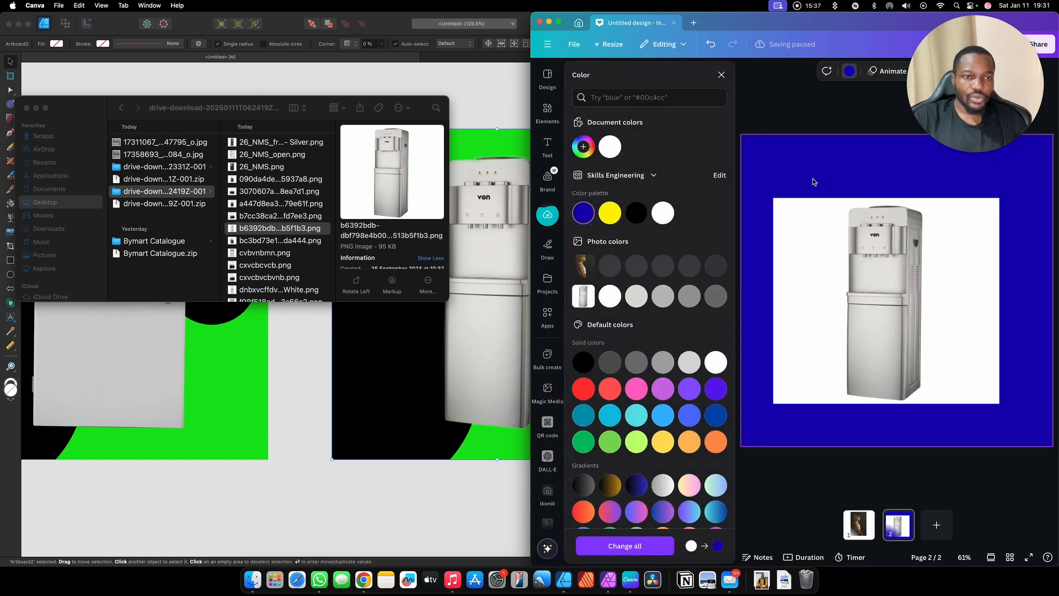
left_click(828, 206)
Set the background of page 1, behind the model photo, to the document's dark blue.
left_click(777, 531)
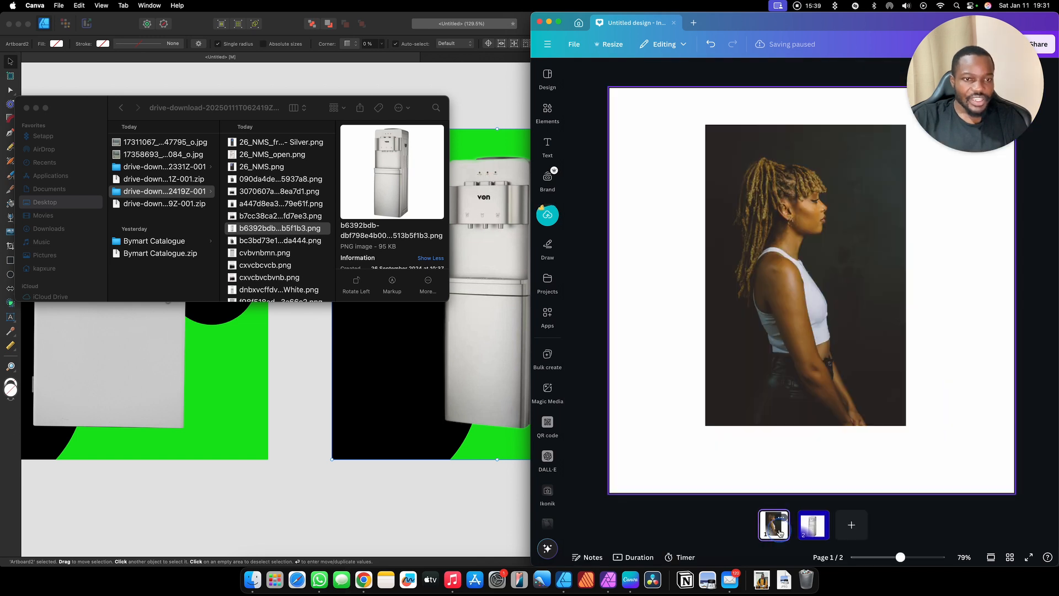
left_click(675, 144)
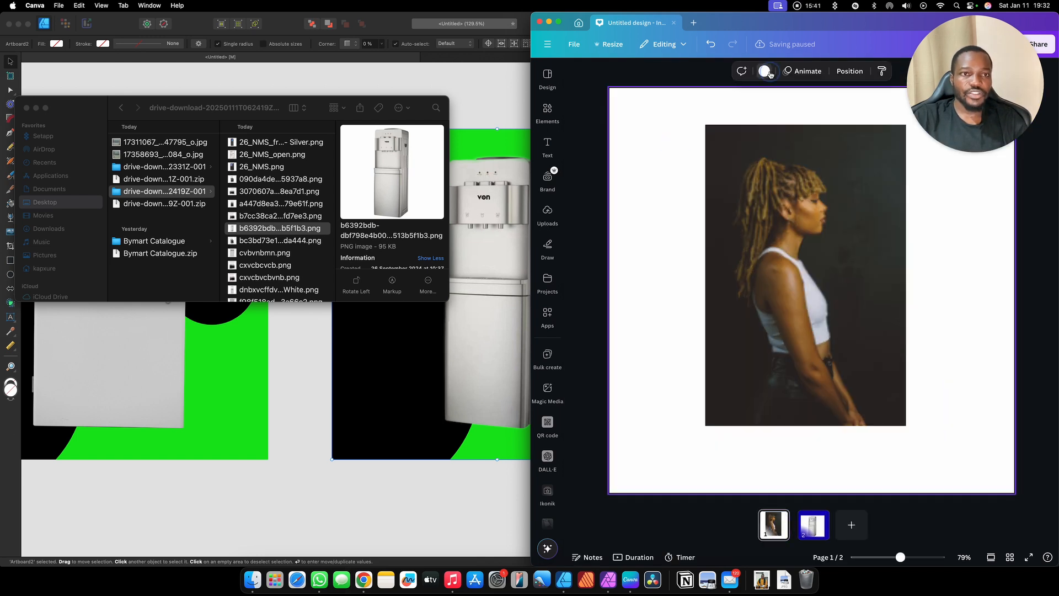
left_click(765, 71)
left_click(610, 146)
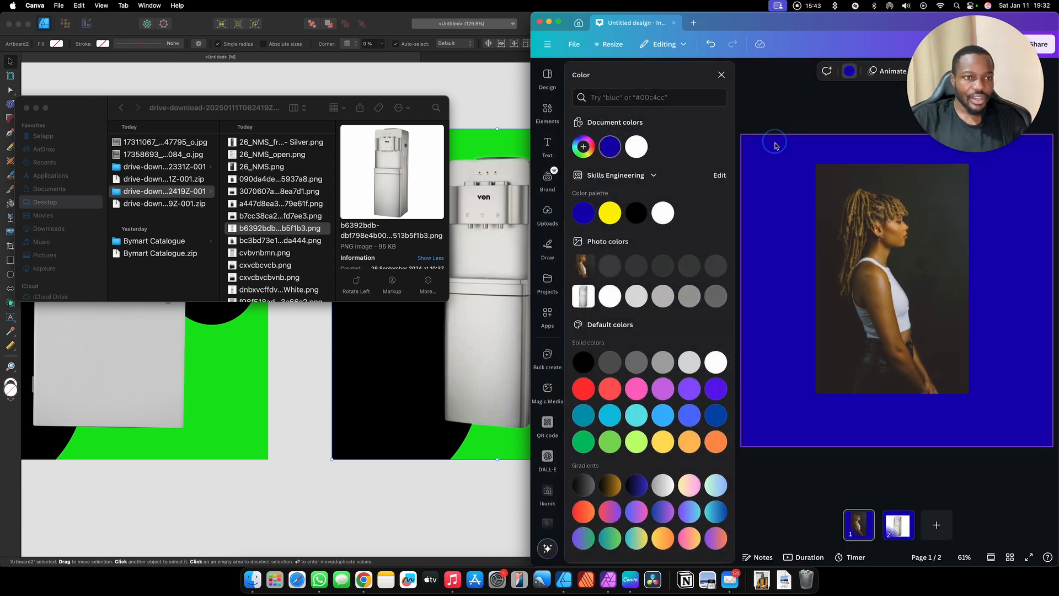
Remove the background from the dispenser image on page 2 with BG Remover and examine its cut-out edges from head to base.
left_click(905, 534)
left_click(858, 187)
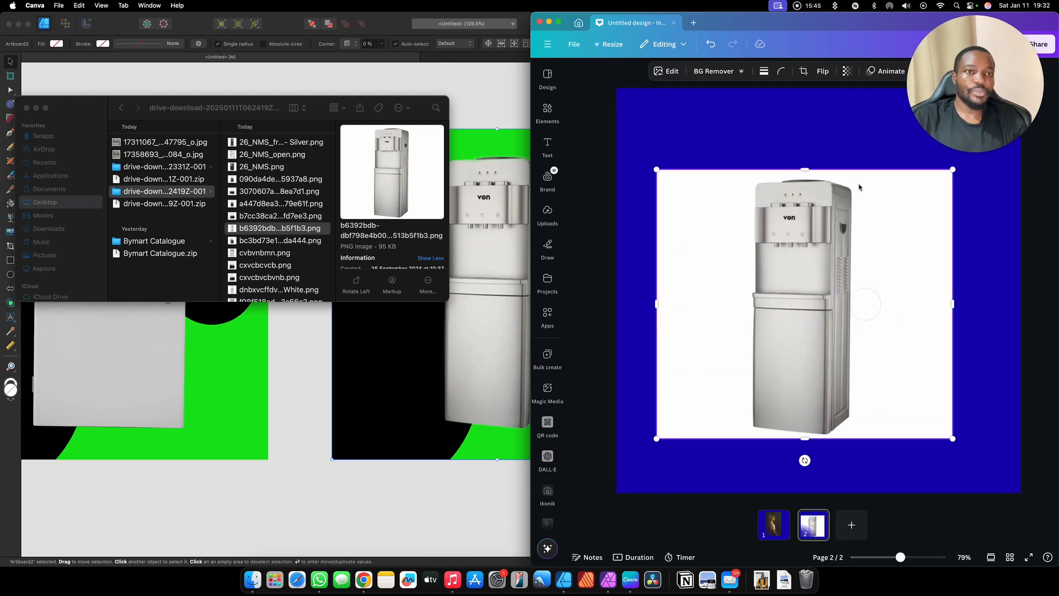
left_click(716, 72)
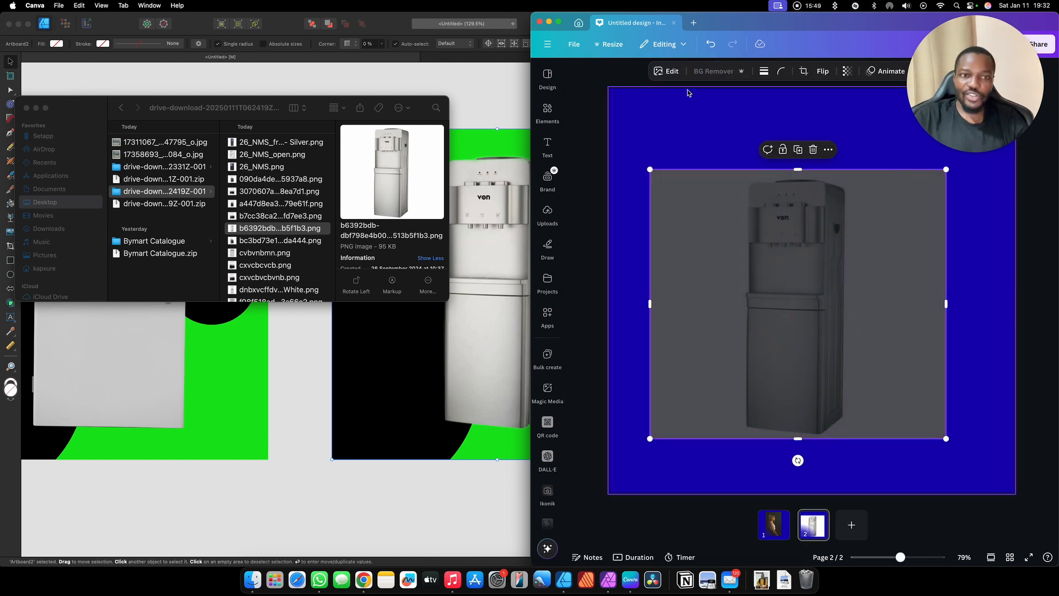
left_click(746, 129)
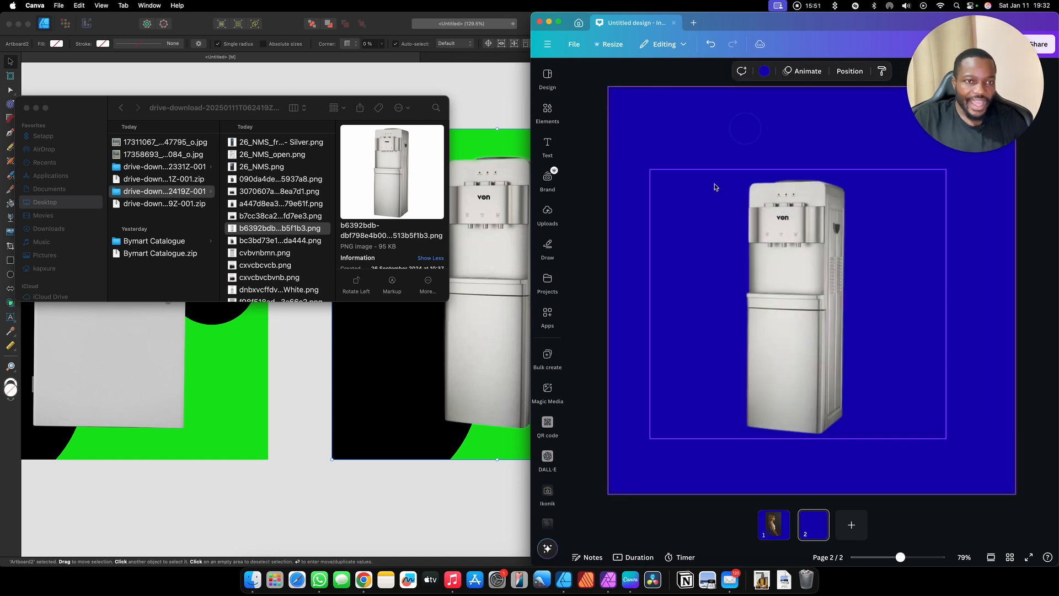
scroll(826, 287, "up", 5)
scroll(811, 259, "up", 3)
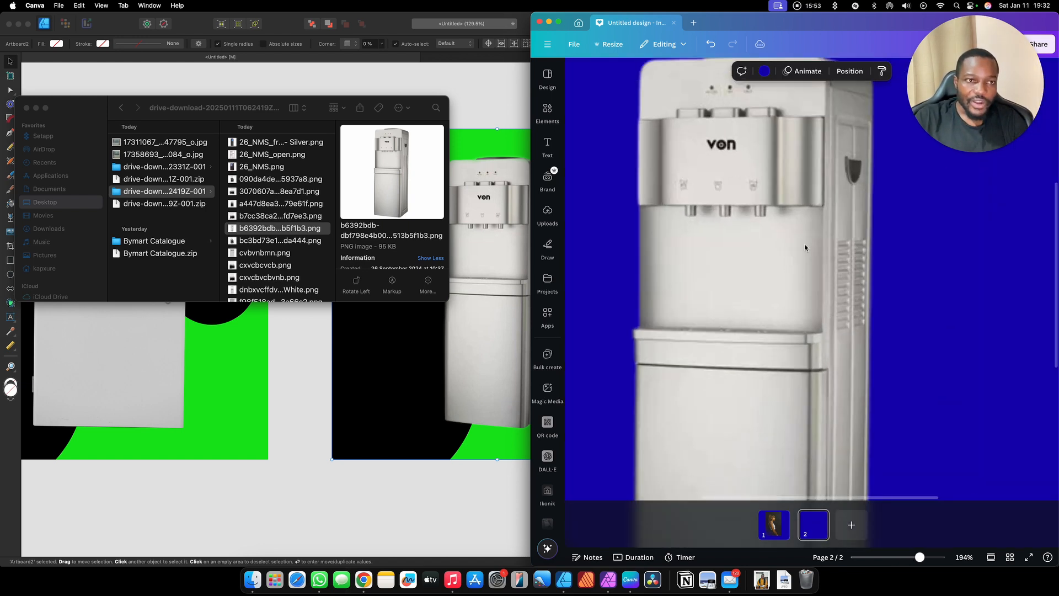
scroll(805, 249, "down", 10)
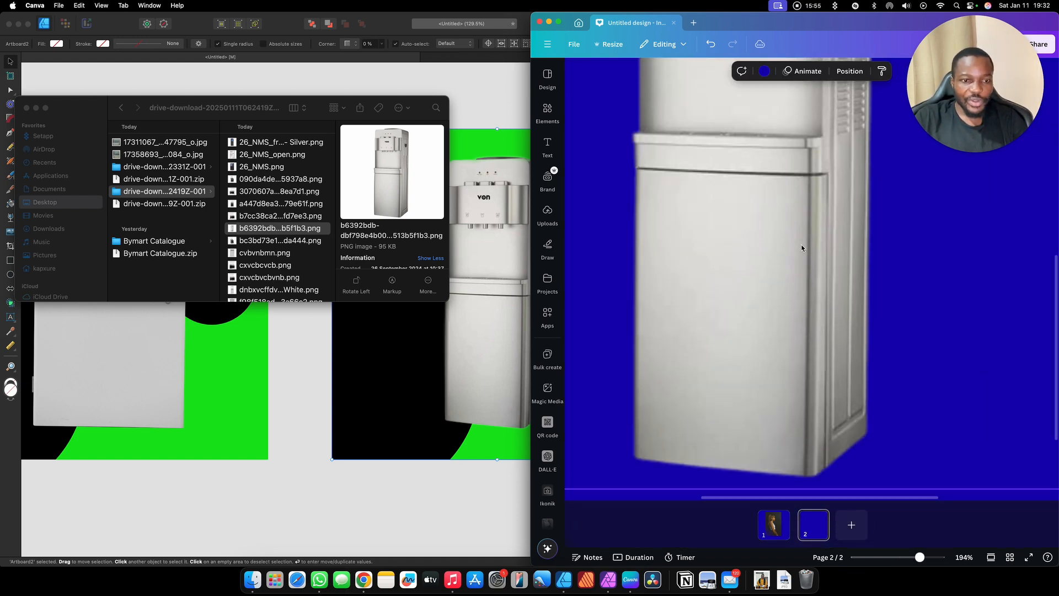
scroll(802, 247, "down", 8)
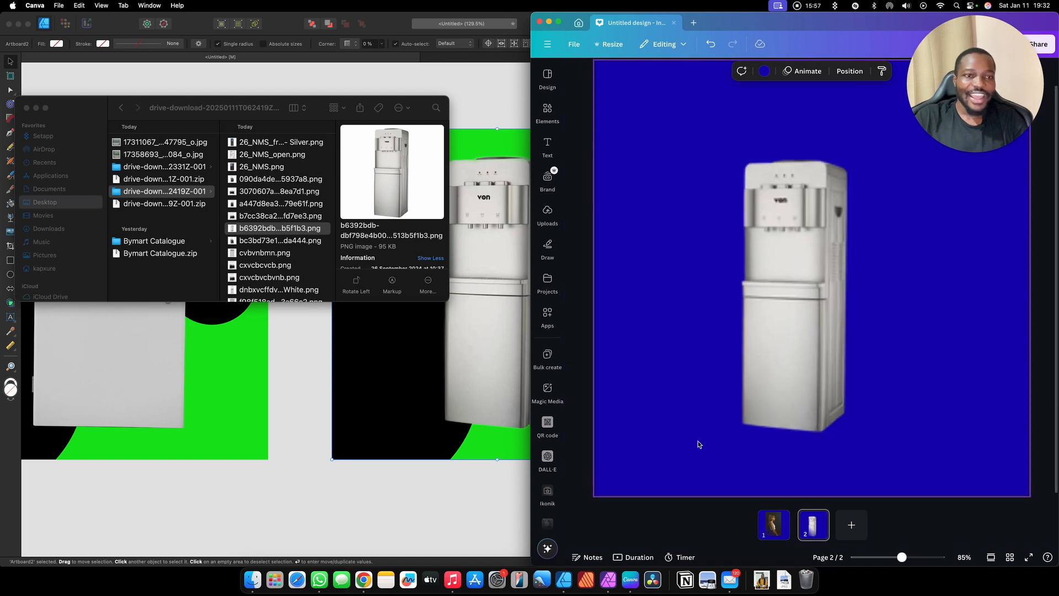
In the design's PNG download settings, set the size multiplier to 3.125 for all pages, and leave without downloading.
left_click(1032, 45)
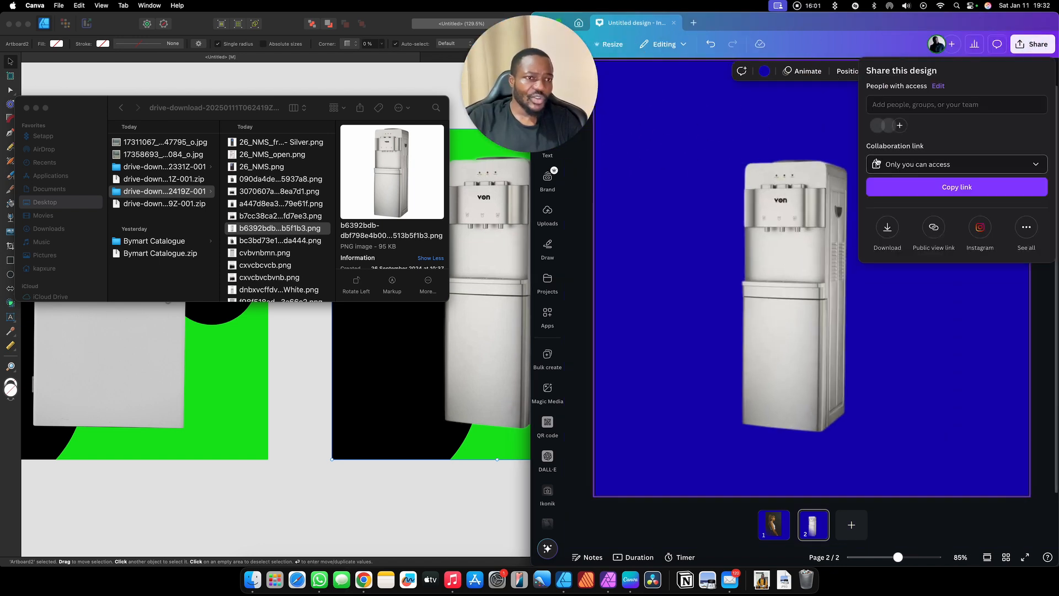
left_click(886, 227)
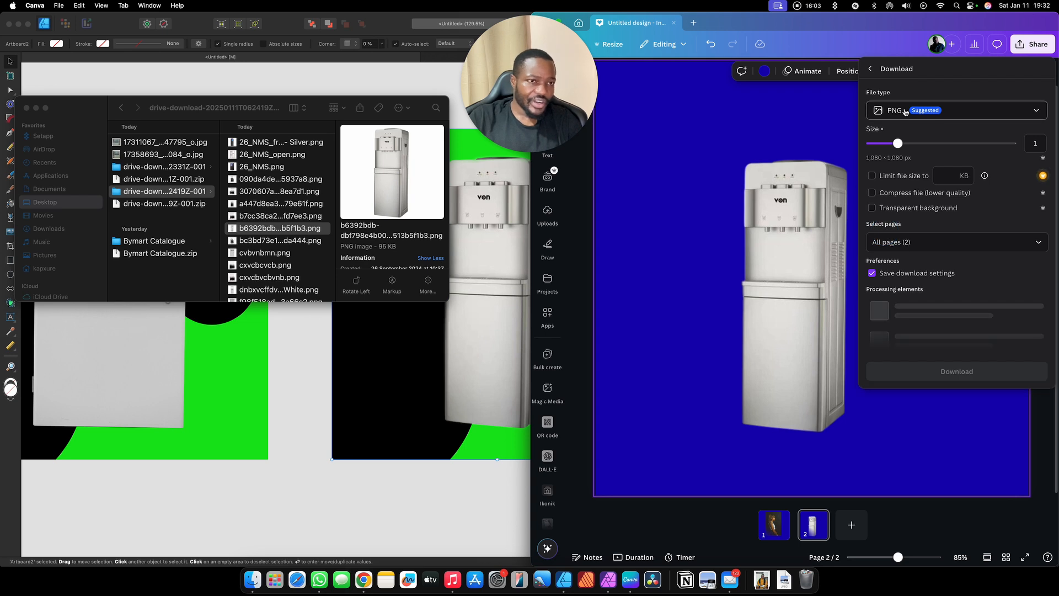
left_click_drag(898, 144, 1018, 167)
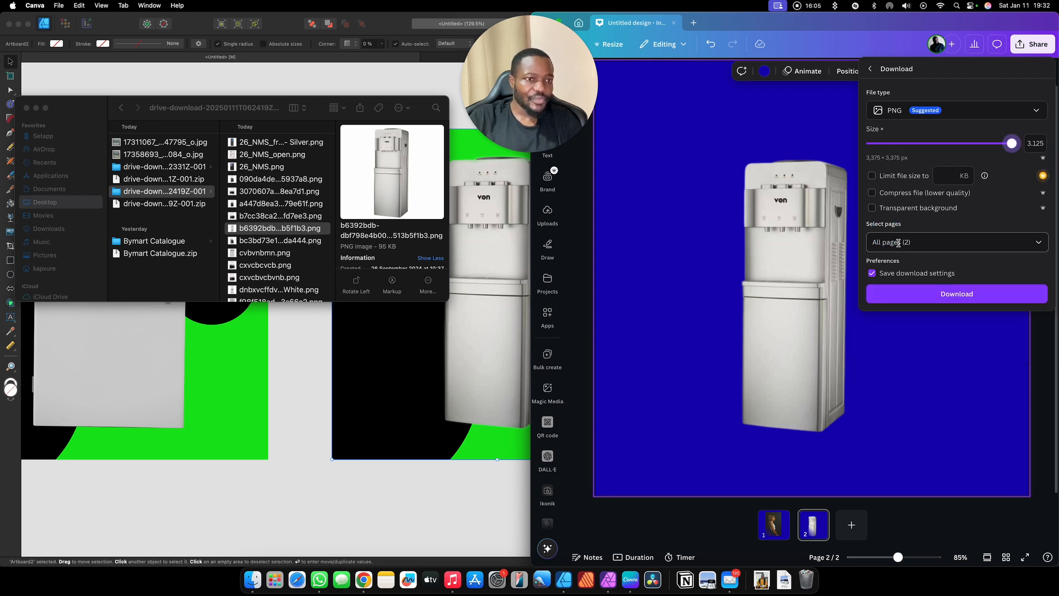
left_click(903, 243)
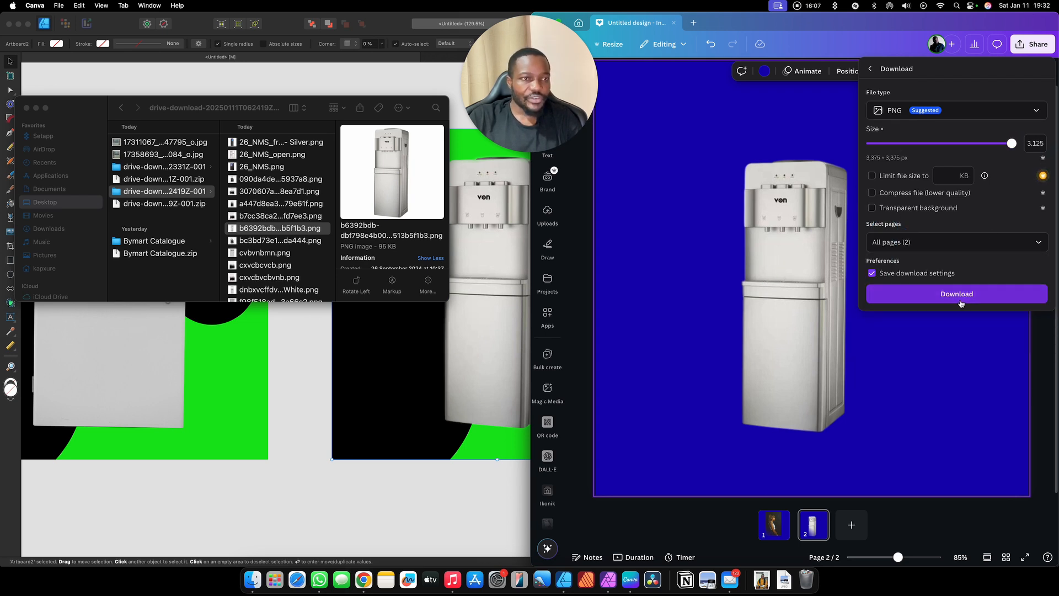
left_click(888, 375)
Remove the background from the dreadlocks model photo on page 1 with BG Remover and deselect it.
left_click(775, 521)
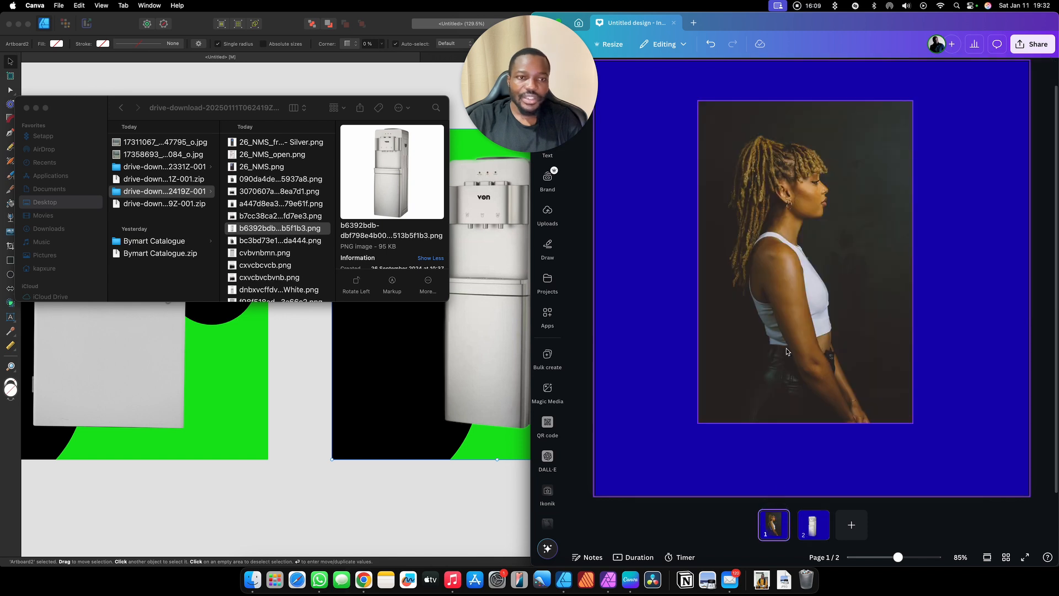
left_click(789, 284)
left_click(716, 70)
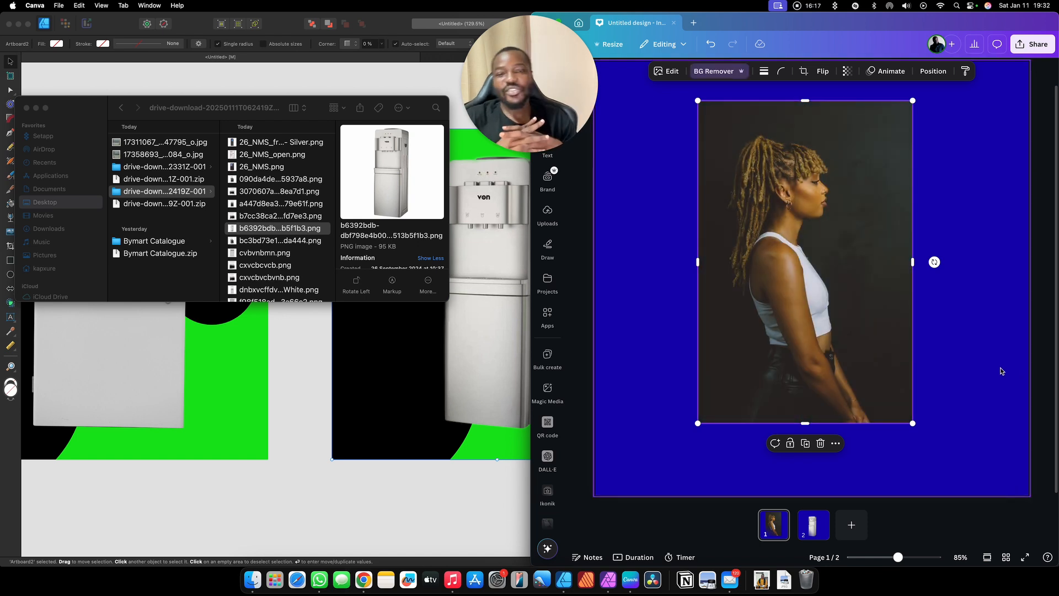
left_click(921, 382)
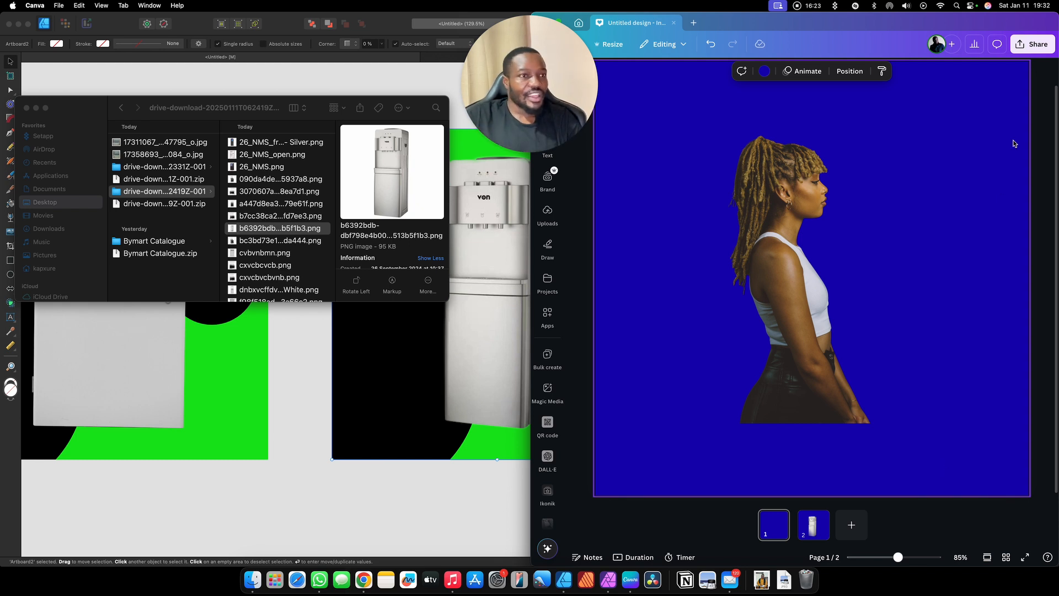
Download all pages as PNG with a transparent background, saving the archive as Deep Etch.zip in the Pictures folder.
left_click(1031, 44)
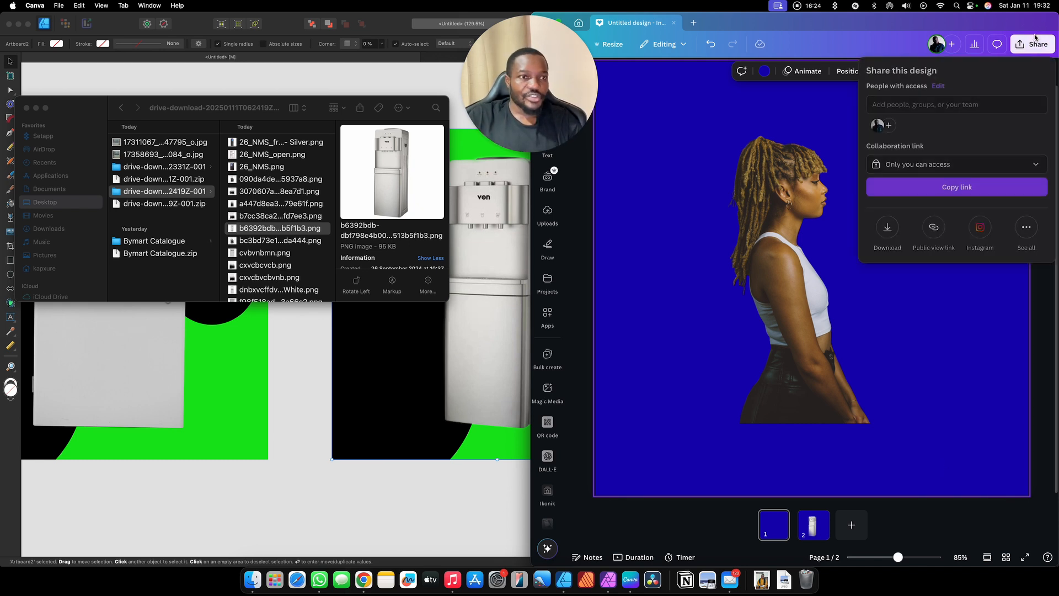
left_click(894, 229)
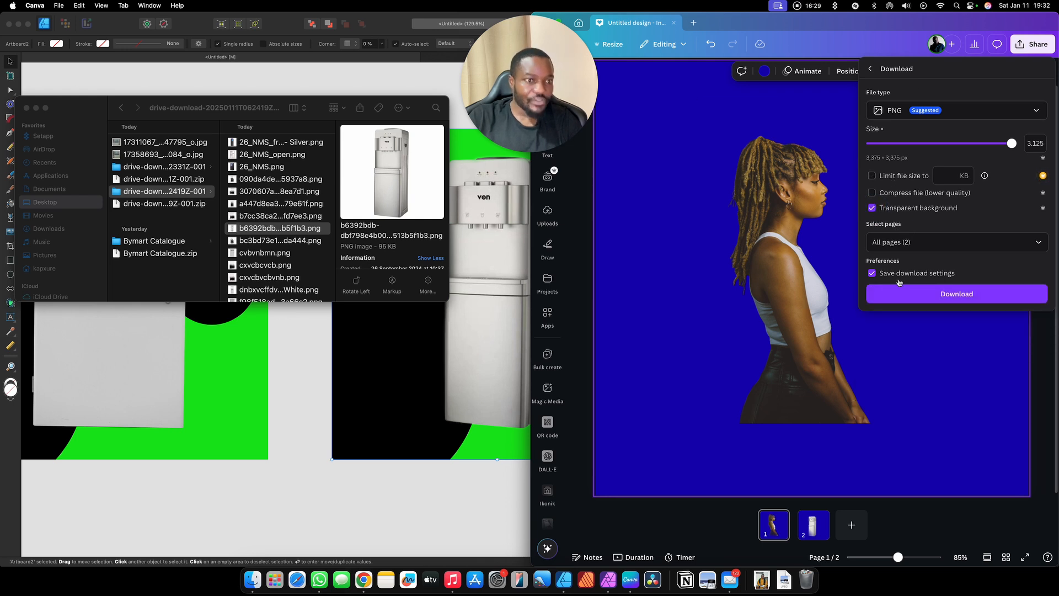
left_click(945, 296)
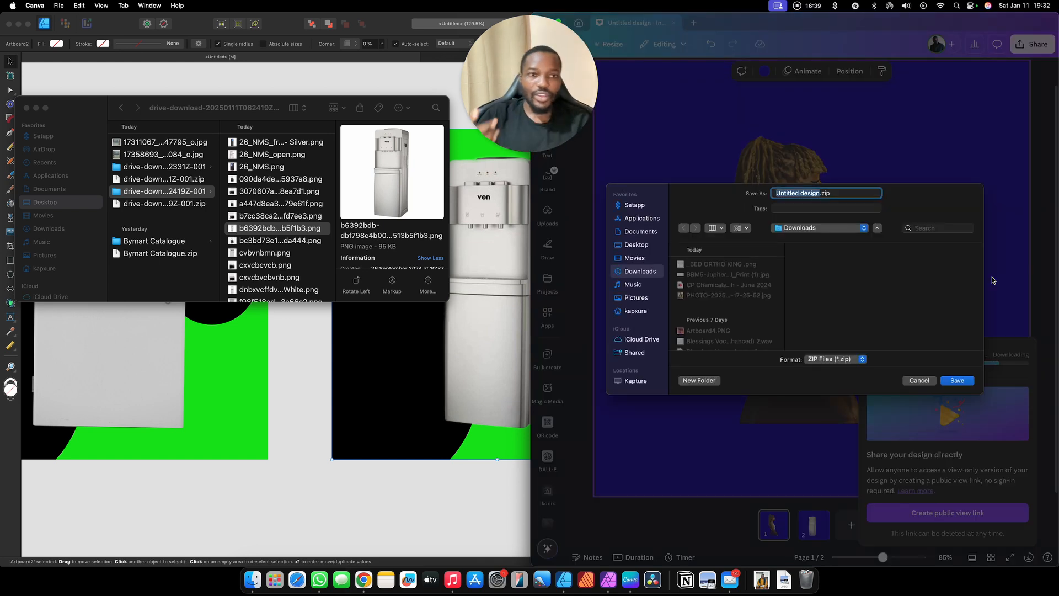
type("Deep Etch")
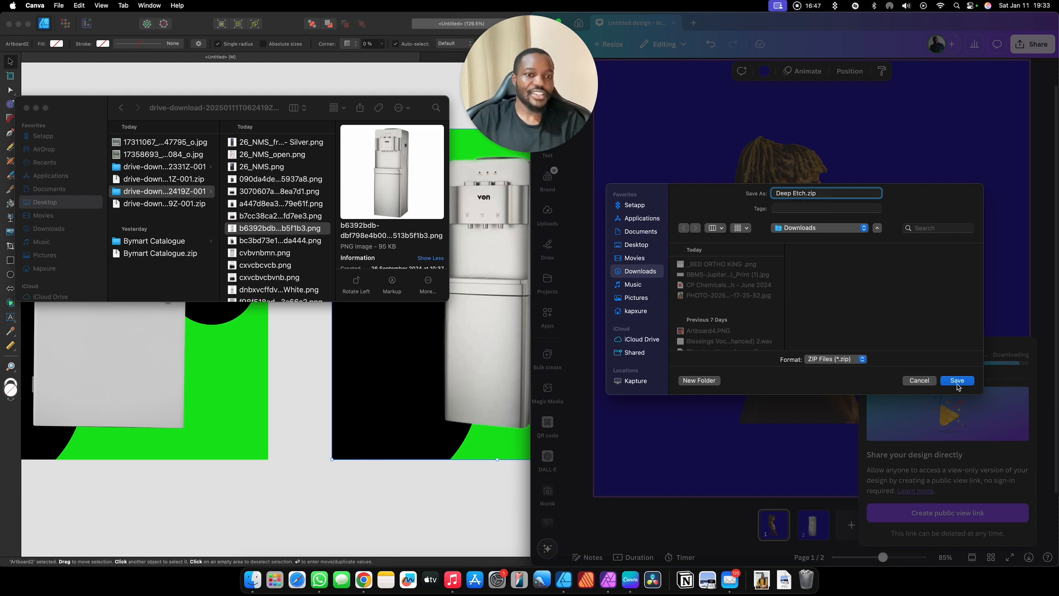
left_click(634, 298)
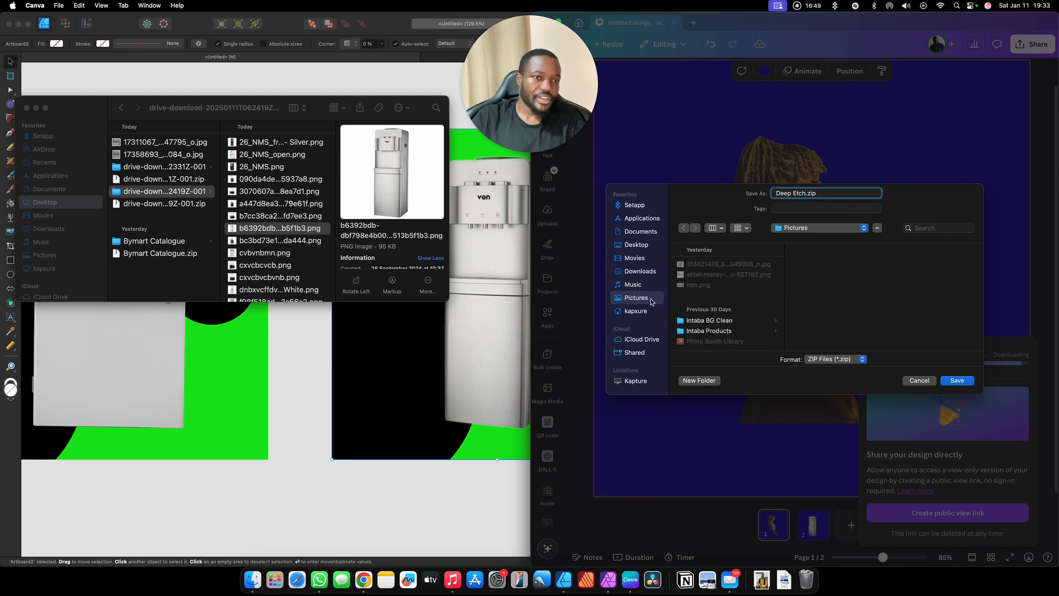
left_click(959, 381)
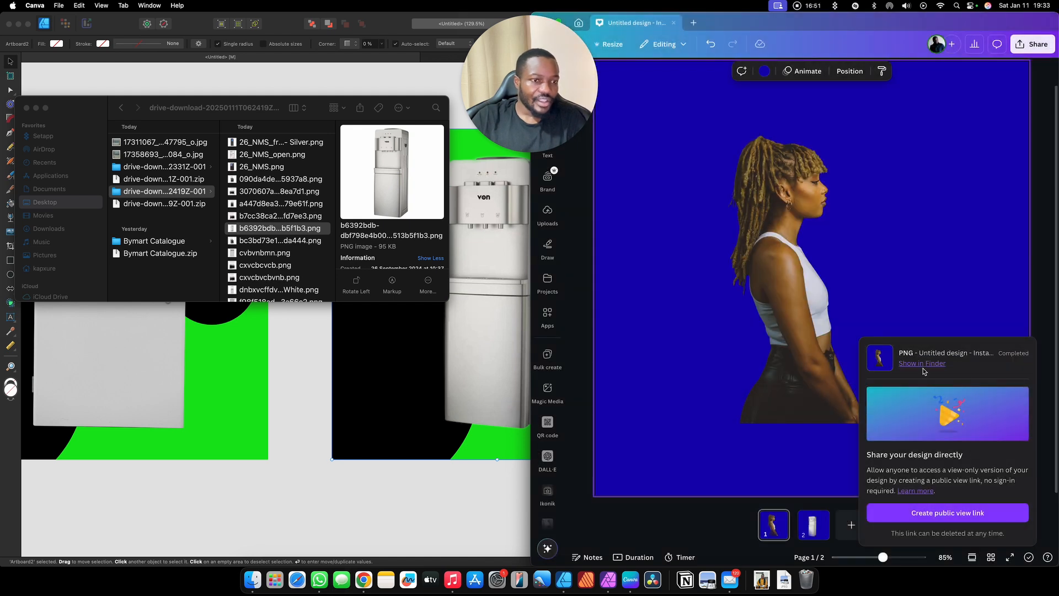
Show Deep Etch.zip in Finder, extract it, and preview the exported files 1.png and 2.png.
left_click(923, 365)
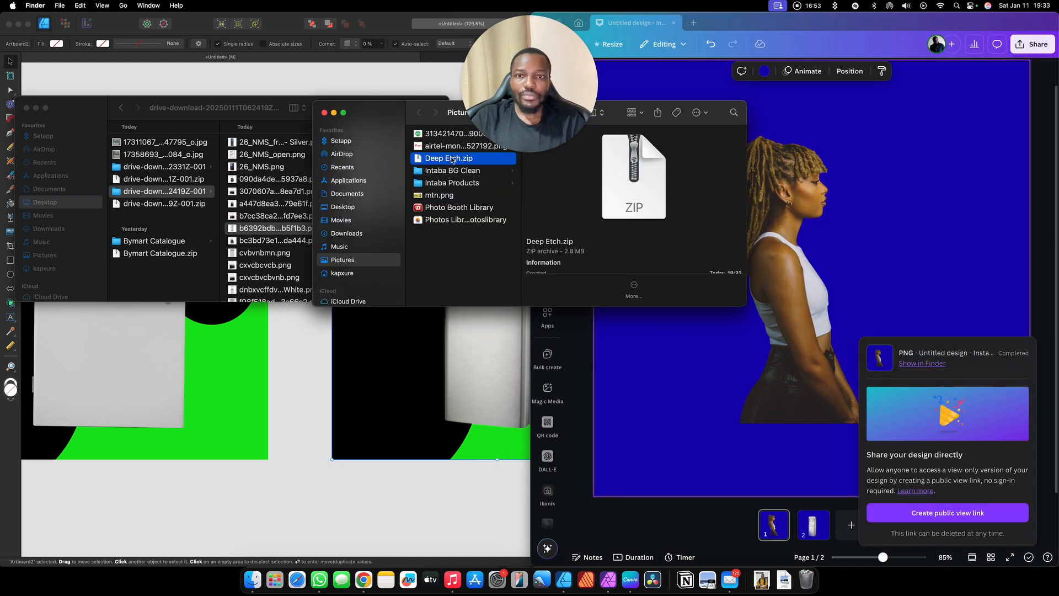
double_click(452, 159)
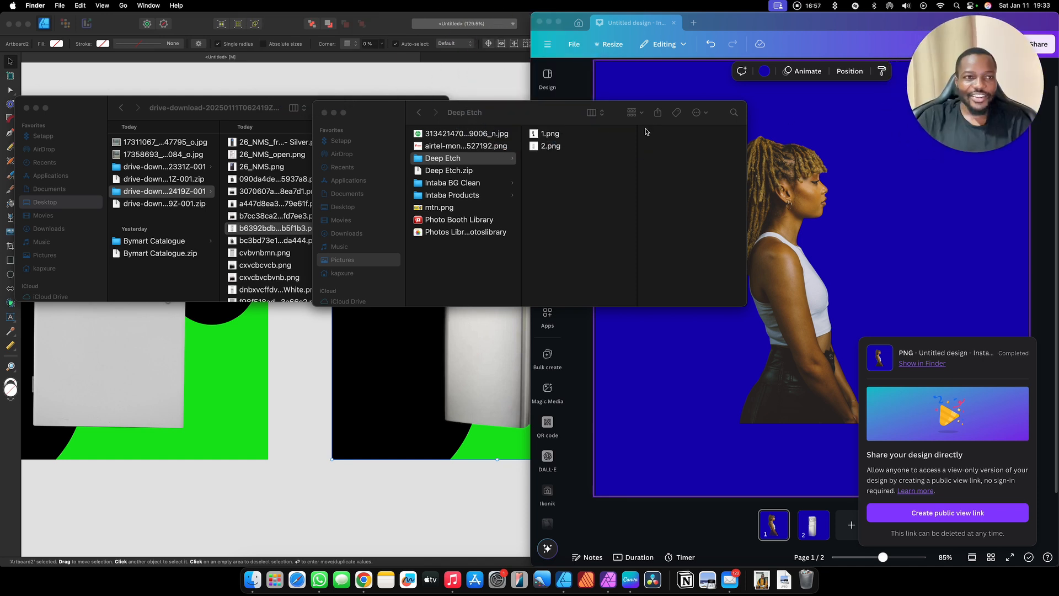
left_click(549, 135)
key("space")
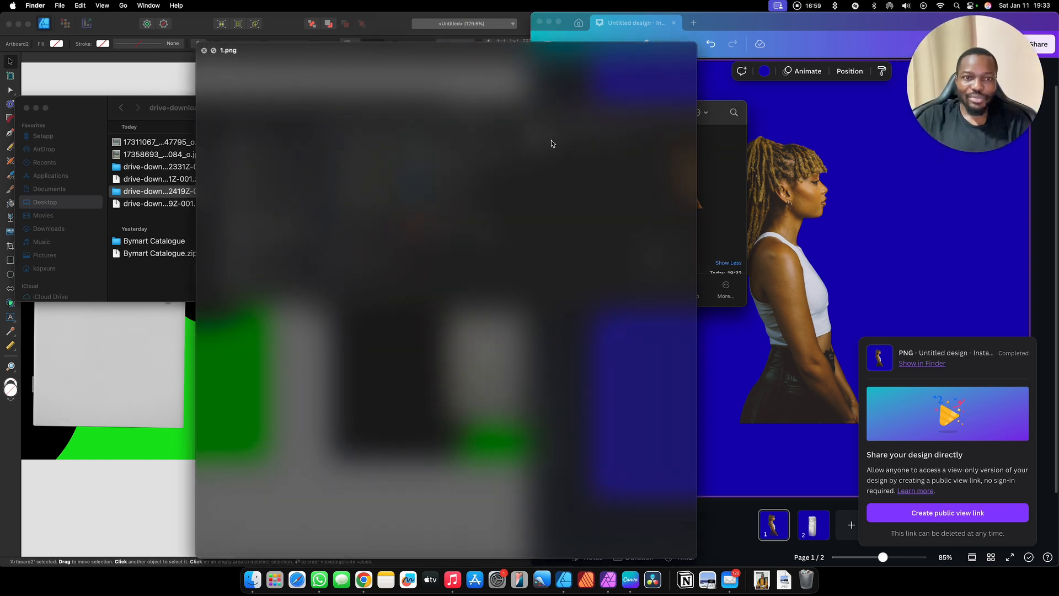
key("space")
left_click(545, 146)
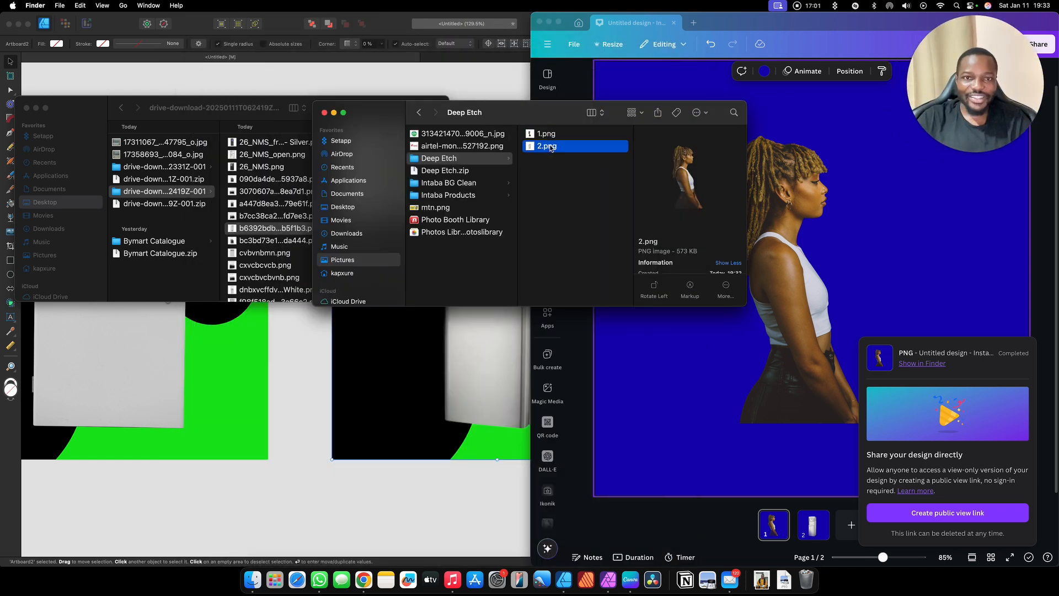
key("space")
key("space")
Place 1.png and 2.png in the Affinity Designer document, moving the dispenser right of the artboards and the model left of them.
left_click(559, 133, "shift")
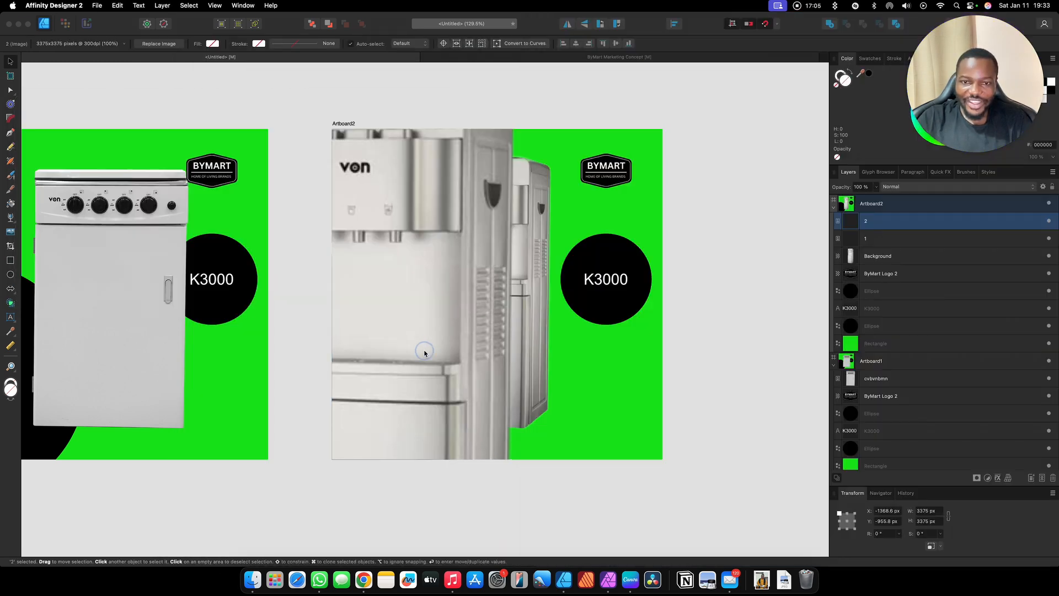
scroll(424, 330, "down", 8)
left_click_drag(425, 330, 705, 342)
left_click(428, 319)
left_click_drag(412, 334, 140, 325)
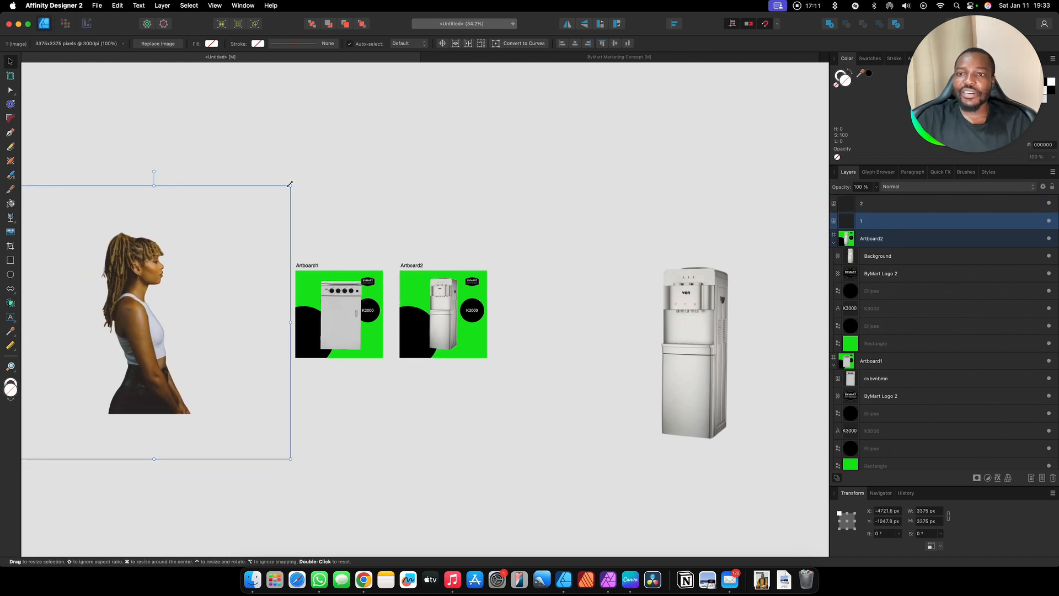
Shrink the model cut-out image to about 1987 px square and move it between Artboard2 and the large dispenser.
left_click_drag(291, 184, 236, 242)
left_click_drag(105, 328, 591, 296)
scroll(607, 283, "up", 10)
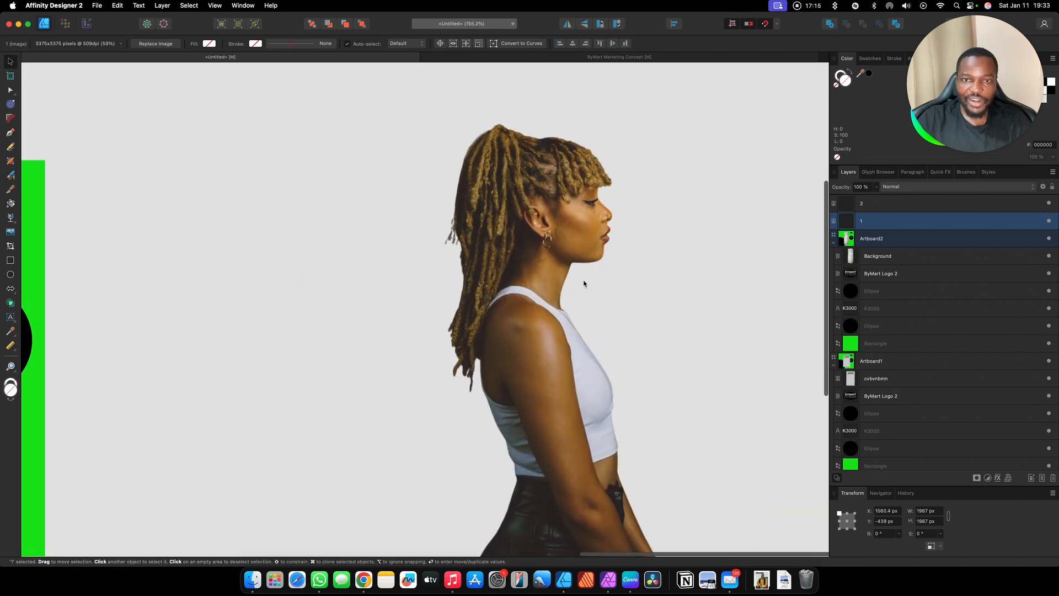
scroll(584, 282, "down", 5)
scroll(580, 283, "right", 3)
Copy the masked model image from Affinity Photo 2 and paste it into the untitled Affinity Designer document.
key("ctrl+Up")
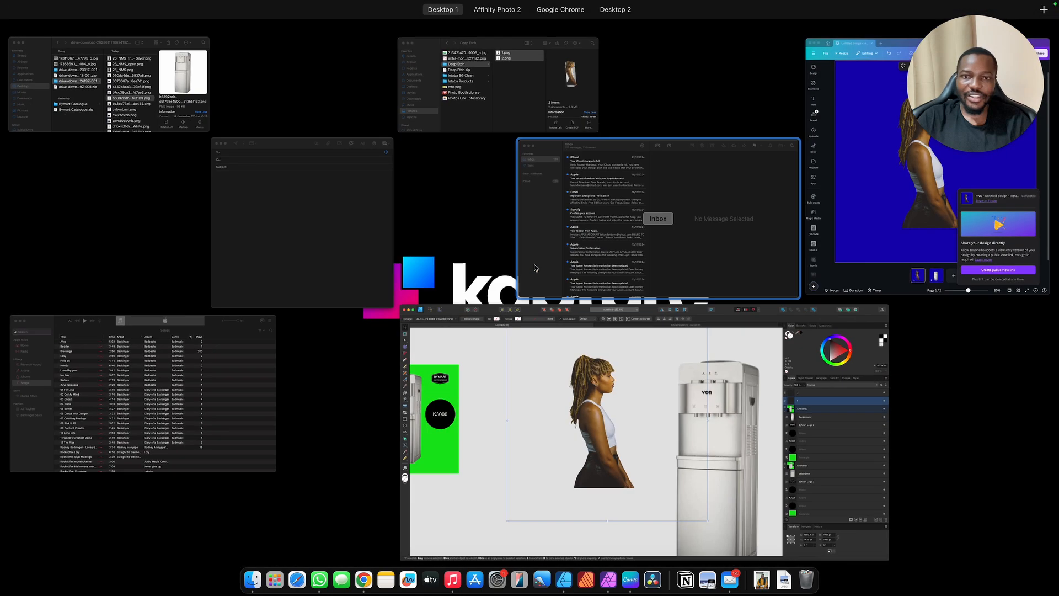
left_click(676, 445)
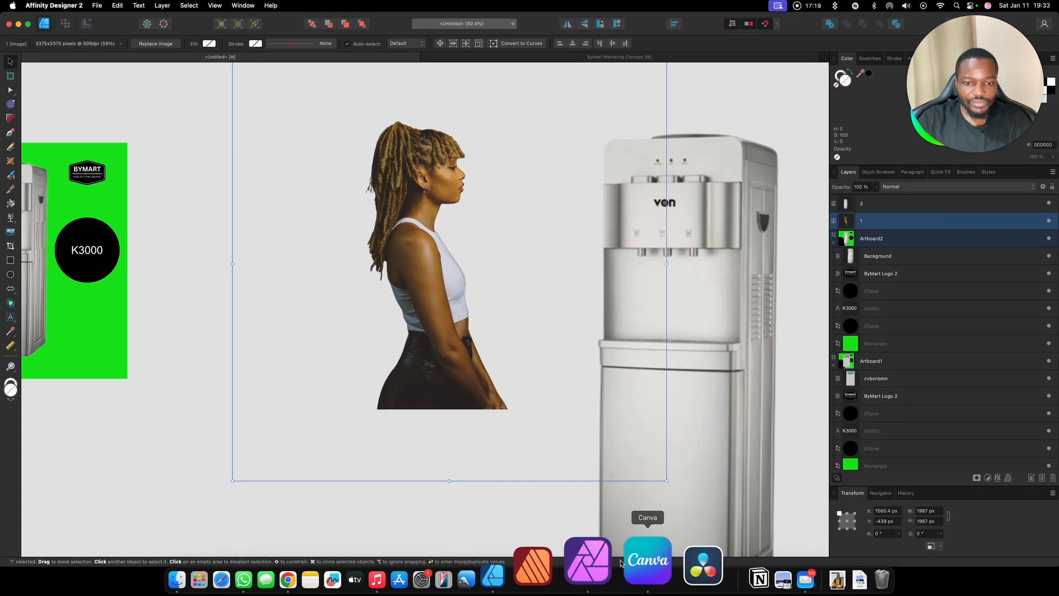
left_click(607, 561)
right_click(461, 214)
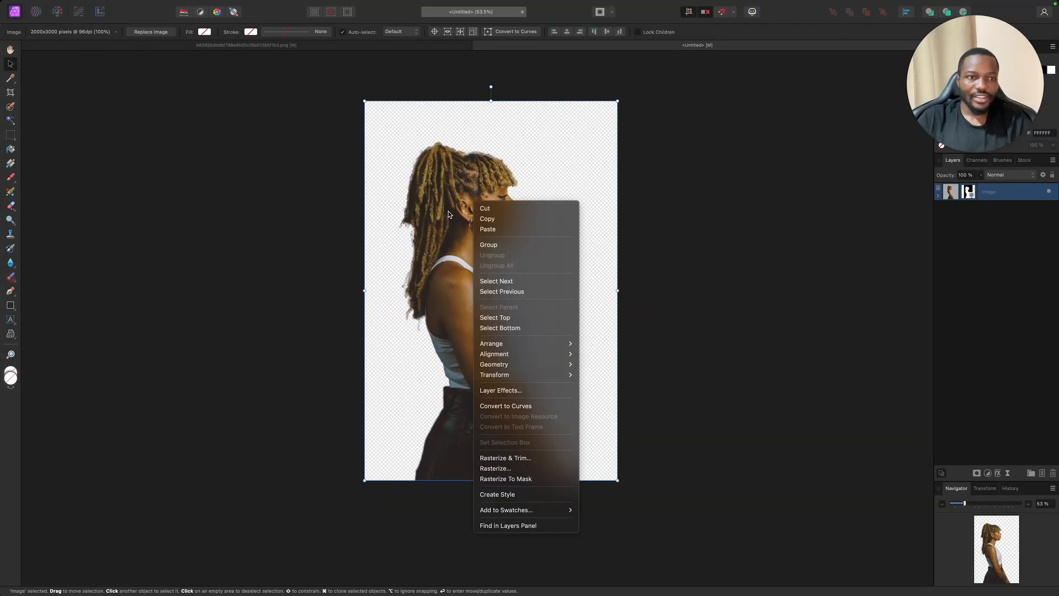
left_click(502, 219)
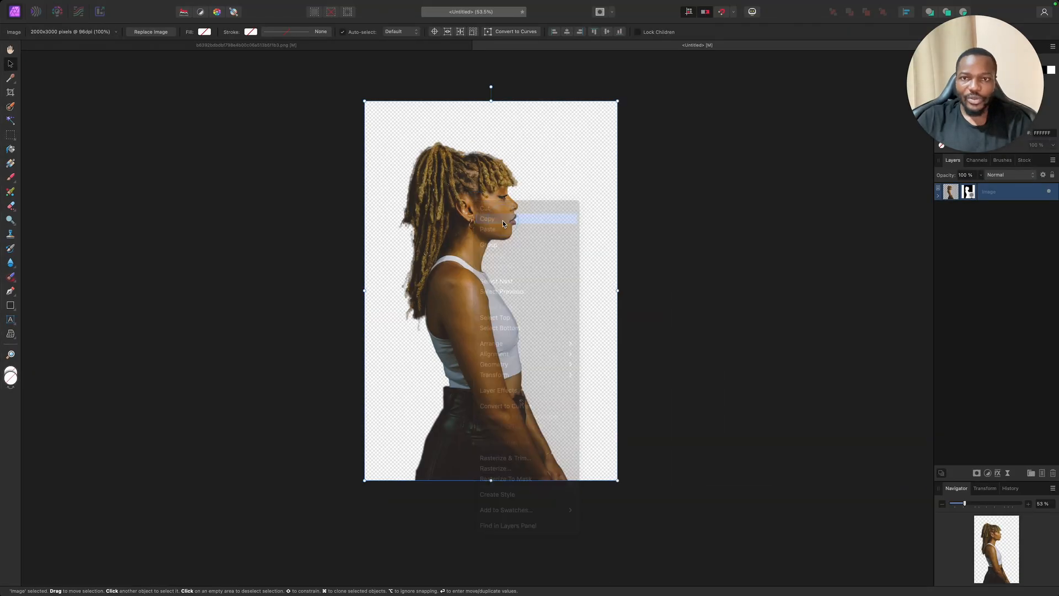
key("ctrl+Up")
left_click(536, 429)
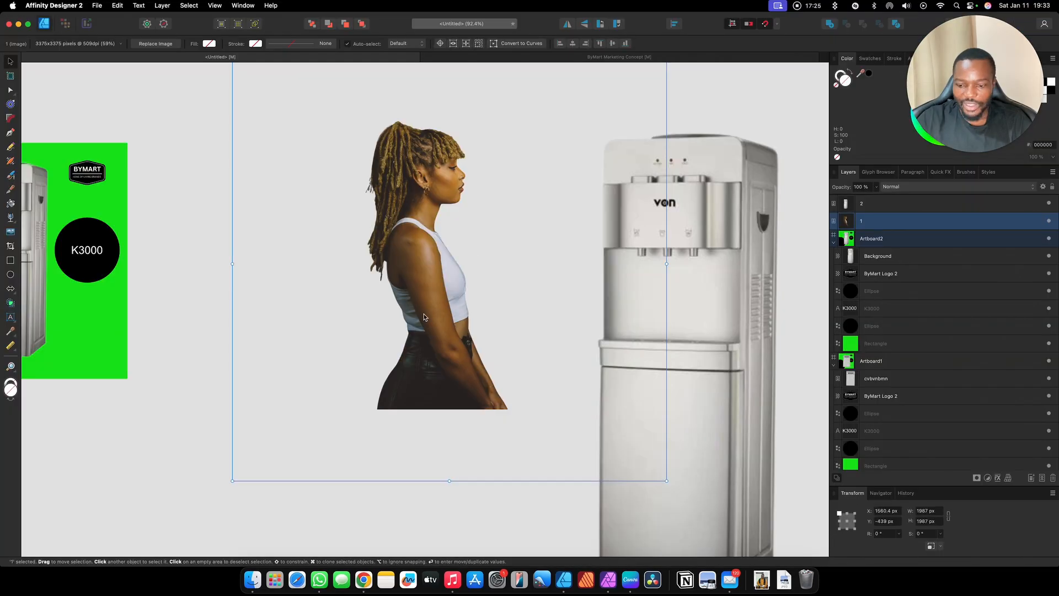
scroll(445, 269, "down", 3)
key("super+v")
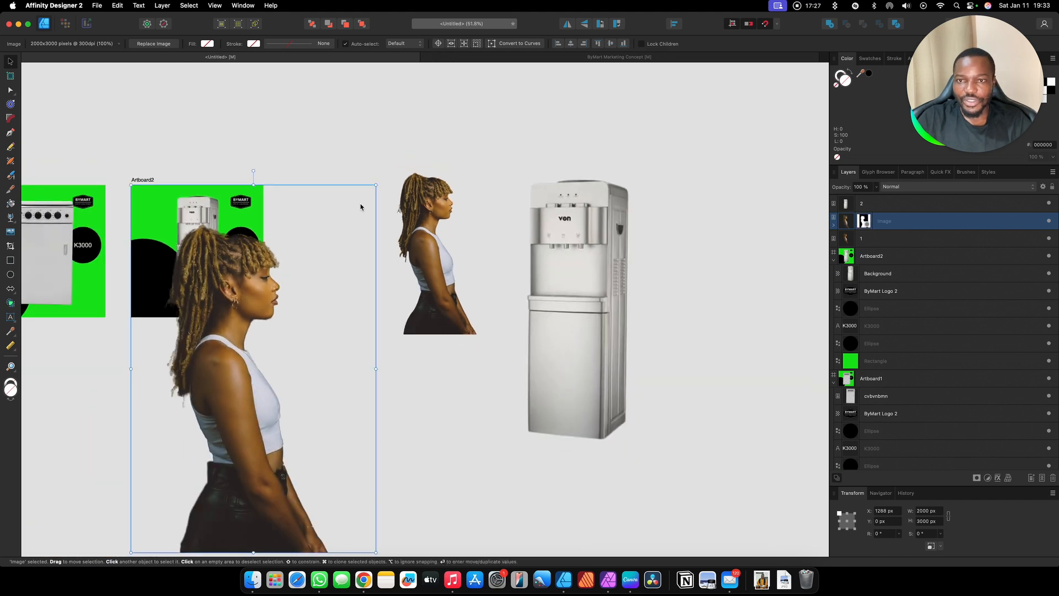
Shrink the pasted masked model, place it right of Artboard2, and compare it up close with the Canva cut-out beside it.
left_click_drag(374, 185, 317, 265)
left_click_drag(270, 355, 367, 242)
left_click_drag(431, 237, 486, 240)
left_click(409, 170)
left_click(480, 144)
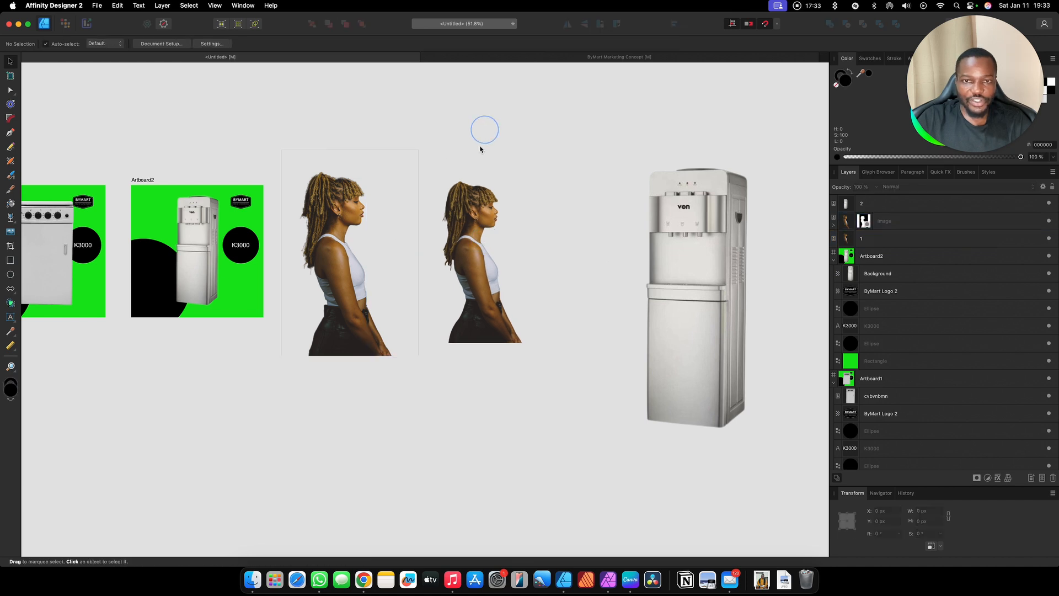
scroll(477, 208, "up", 3)
scroll(486, 213, "up", 3)
left_click(498, 218)
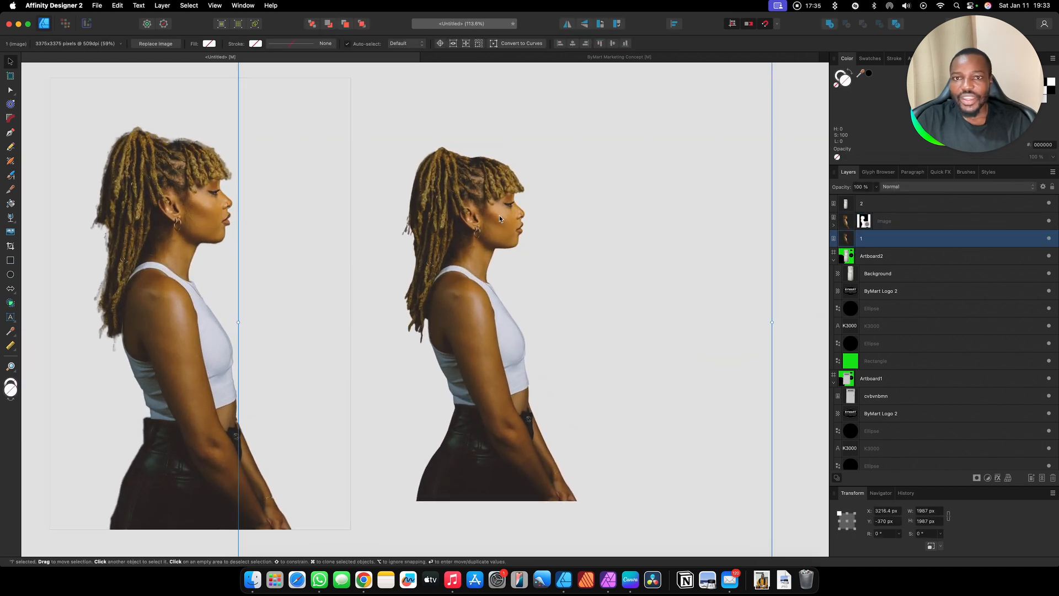
Move the Canva model cut-out onto Artboard2 and scale it to about 2118 px square.
scroll(502, 216, "down", 10)
left_click_drag(502, 216, 356, 182)
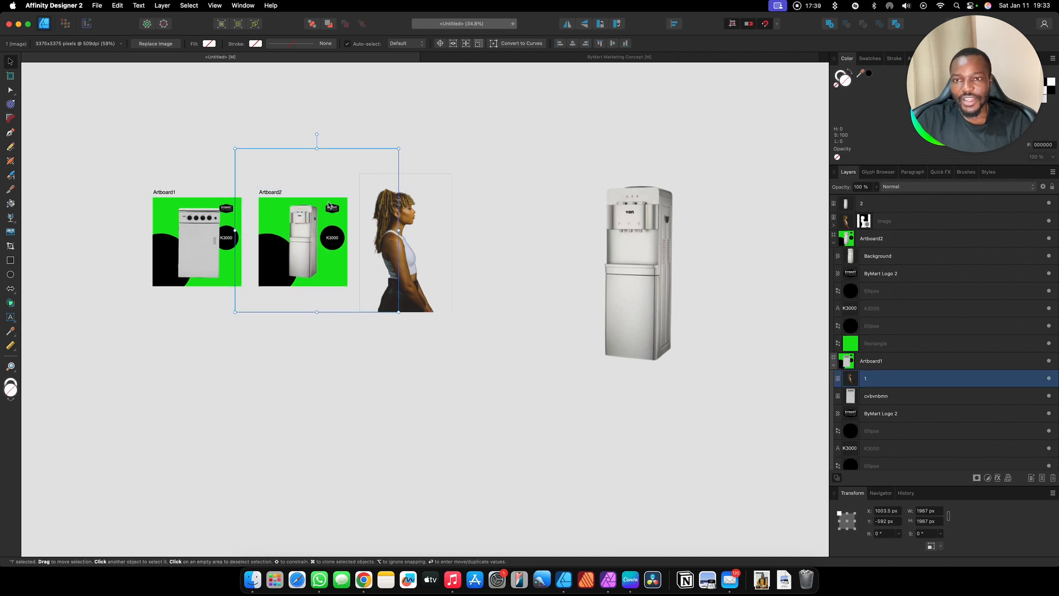
left_click_drag(325, 230, 491, 310)
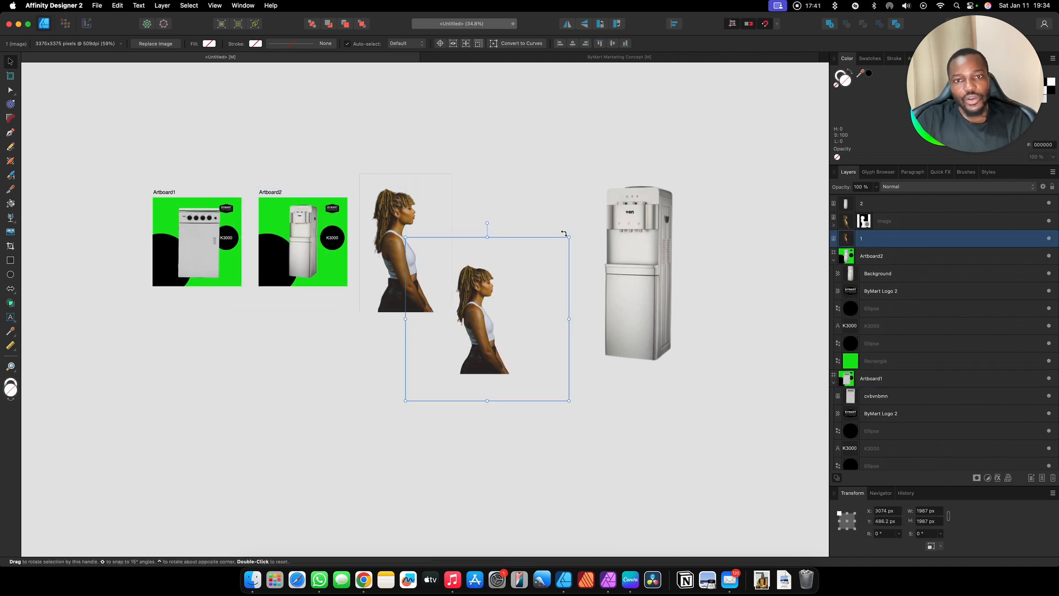
left_click_drag(568, 237, 495, 314)
left_click_drag(447, 388, 273, 280)
left_click_drag(330, 209, 376, 164)
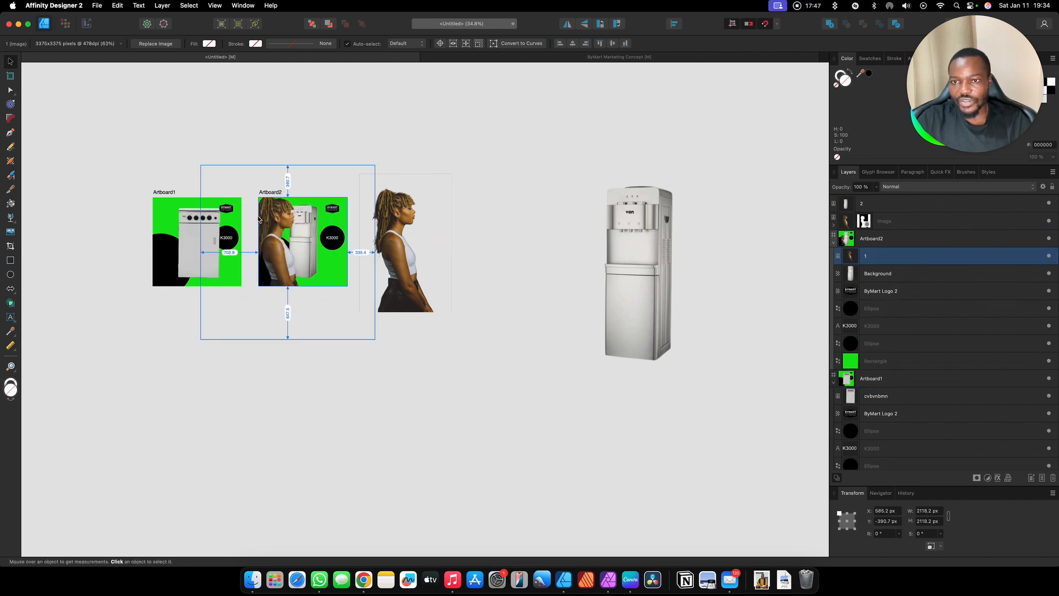
Shrink the model cut-out to about 1593 px square and position it on the left side of Artboard2, beside the dispenser.
scroll(314, 214, "up", 4)
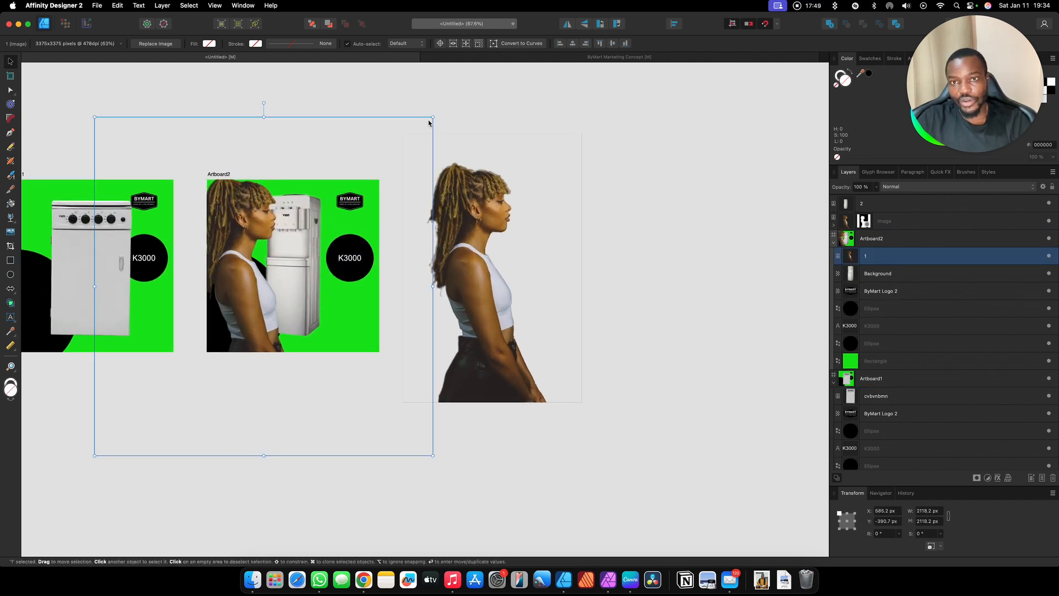
left_click_drag(429, 122, 381, 156)
scroll(170, 282, "up", 3)
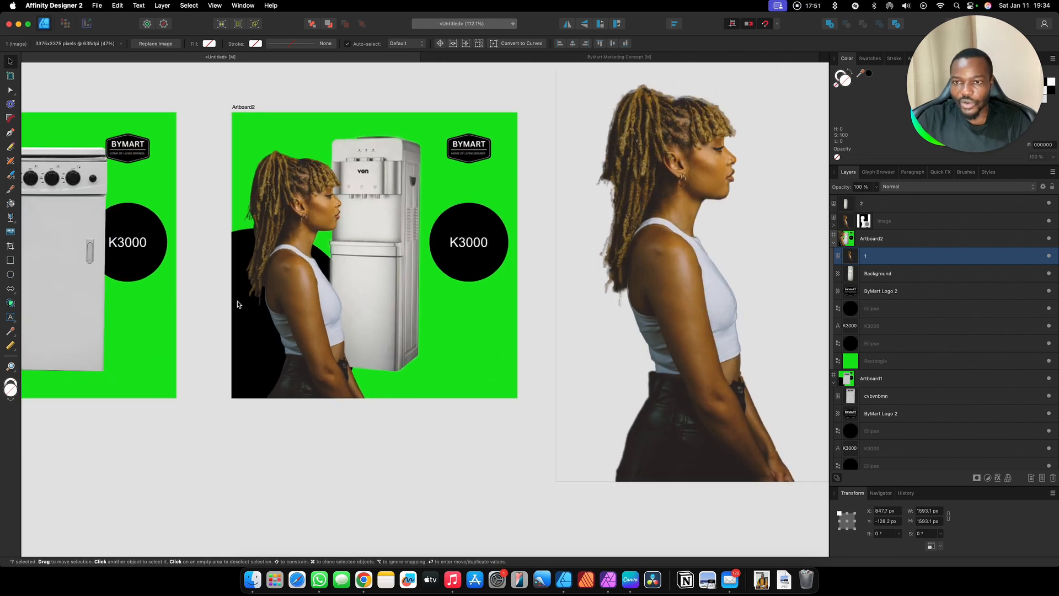
left_click_drag(364, 261, 360, 240)
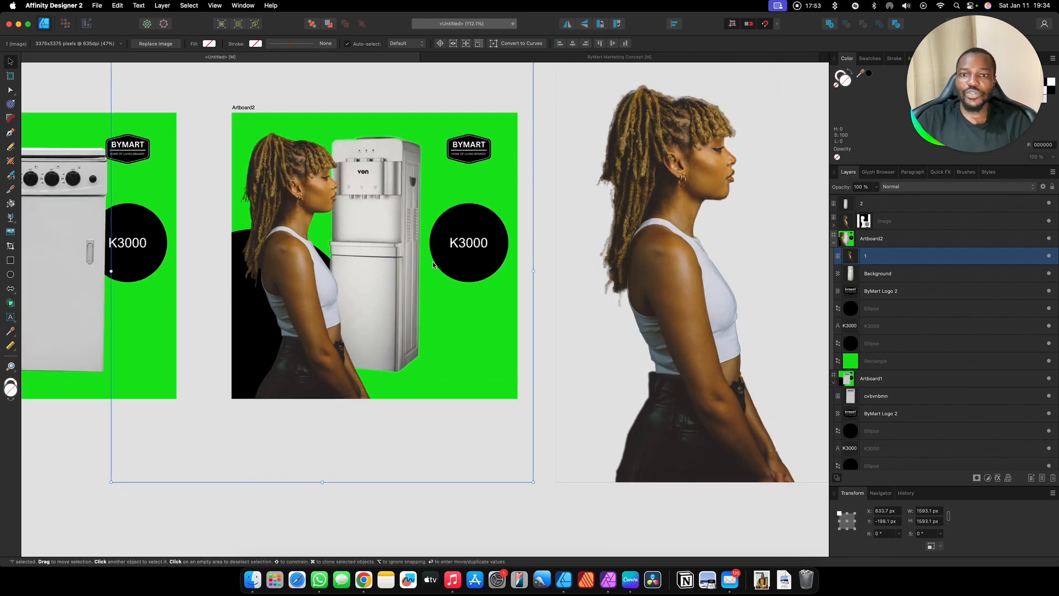
Rasterize the model cut-out, shrink it to about 452 × 912 px, and spread the model and dispenser apart on Artboard2.
right_click(324, 283)
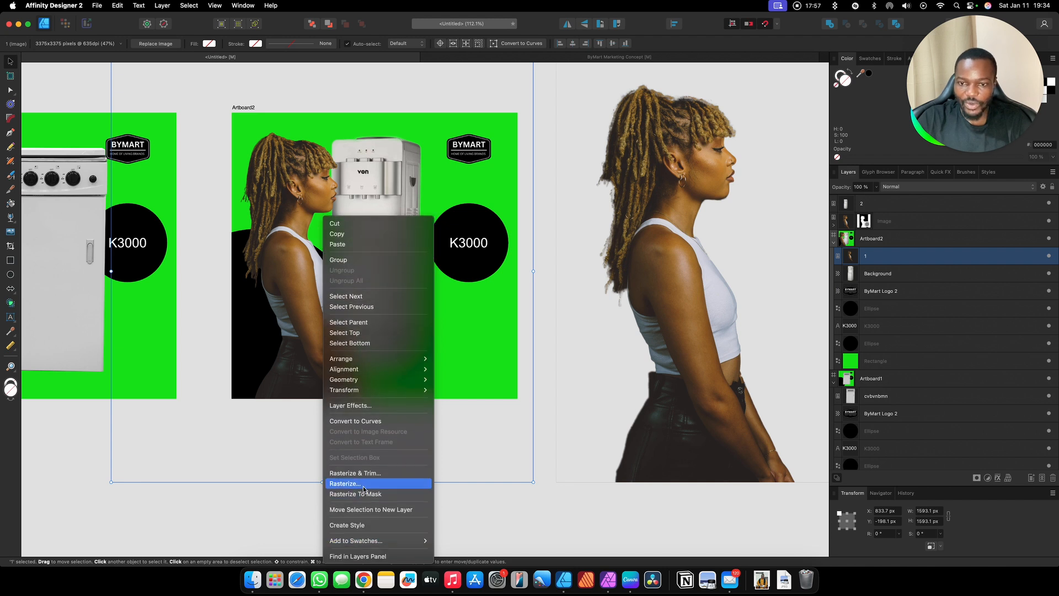
left_click(364, 487)
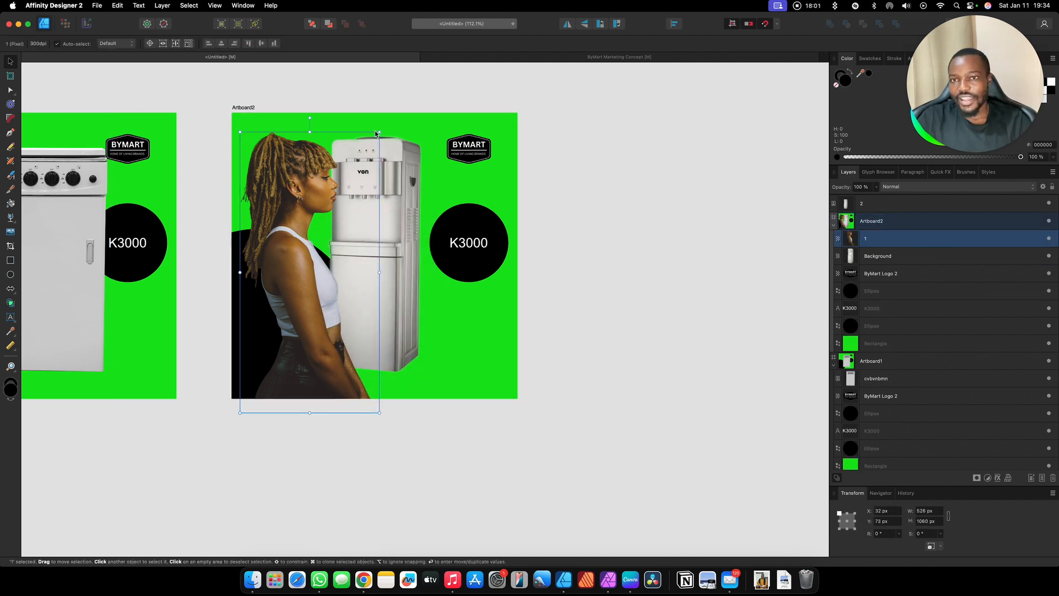
left_click_drag(379, 132, 360, 171)
left_click_drag(325, 240, 407, 278)
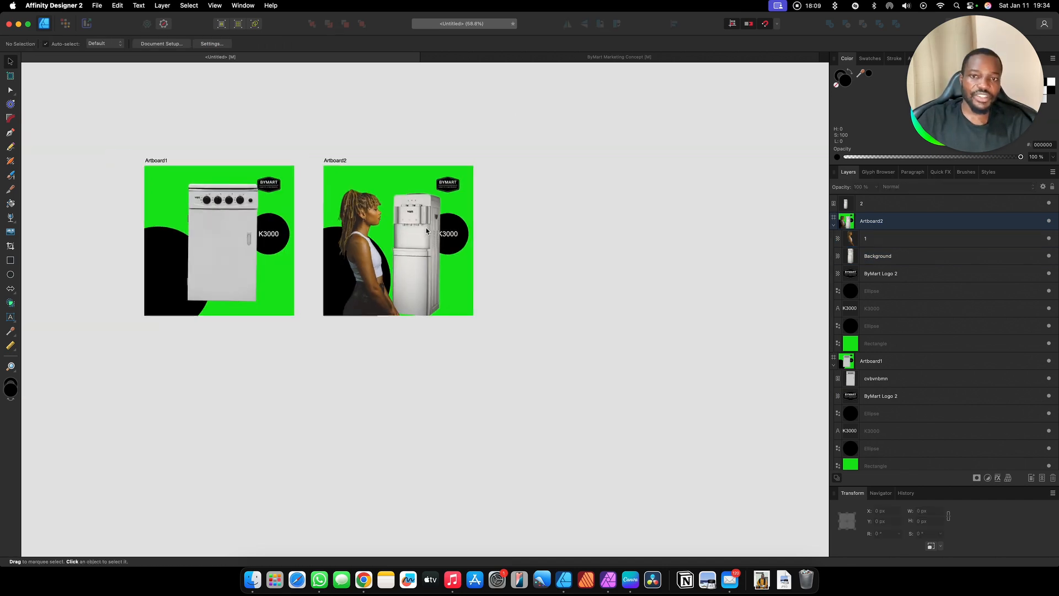
Move the original dispenser off Artboard2 and delete it.
left_click_drag(426, 231, 687, 273)
scroll(690, 278, "down", 5)
scroll(734, 284, "right", 3)
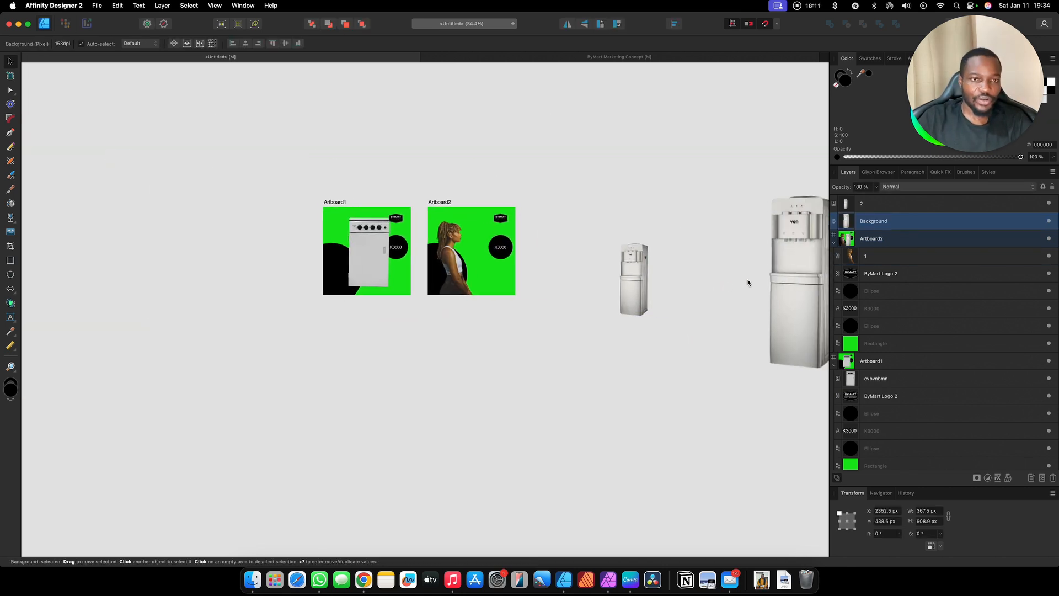
key("Delete")
Bring the Canva dispenser cut-out beside Artboard2, shrink it to about 1419 px square, and rasterize it.
left_click_drag(790, 270, 598, 298)
right_click(596, 303)
scroll(621, 549, "down", 3)
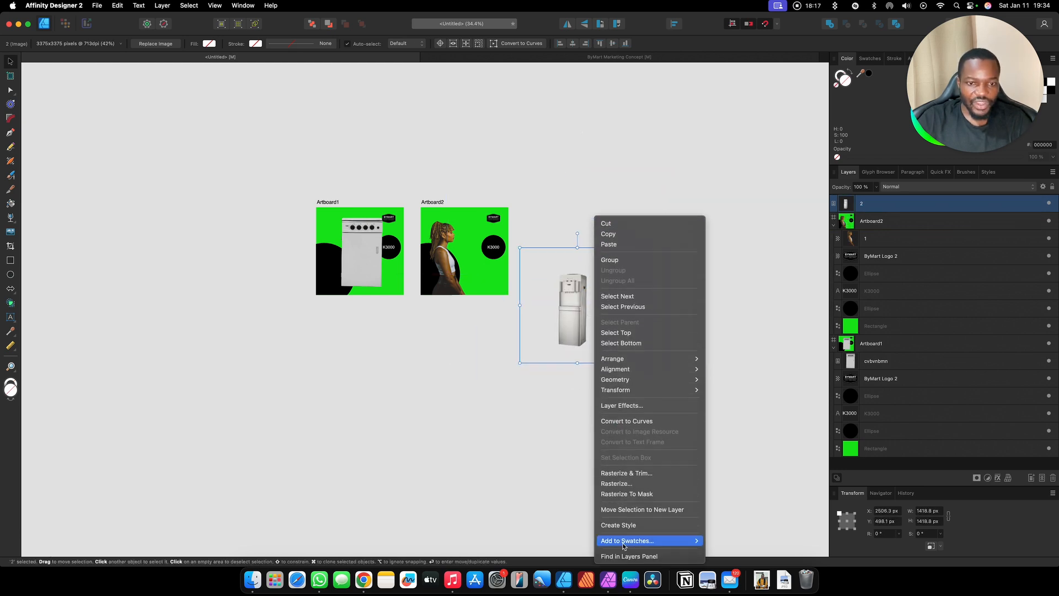
left_click(625, 485)
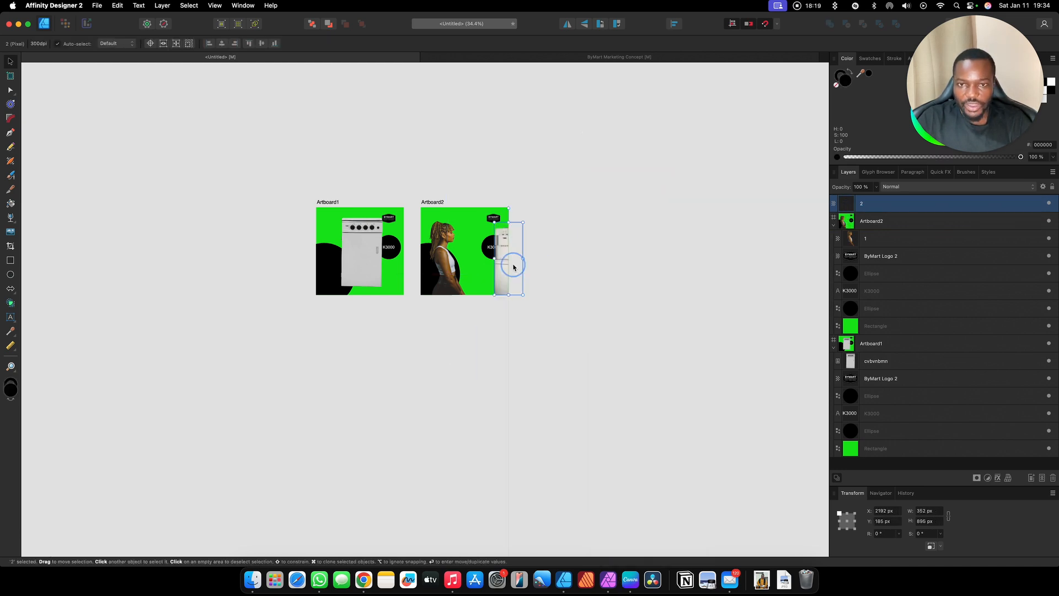
Clear the cut-outs off Artboard2, placing the model left of Artboard1 and the dispenser below Artboard2.
scroll(463, 259, "up", 10)
left_click_drag(483, 260, 701, 281)
scroll(464, 267, "down", 5)
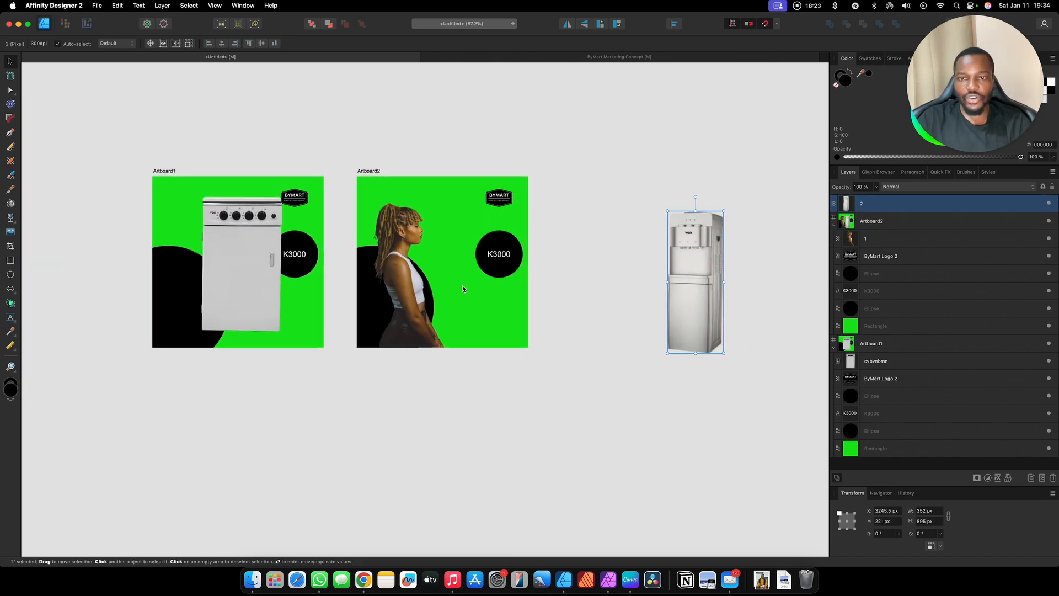
left_click(415, 297)
scroll(414, 298, "down", 3)
left_click_drag(411, 299, 142, 361)
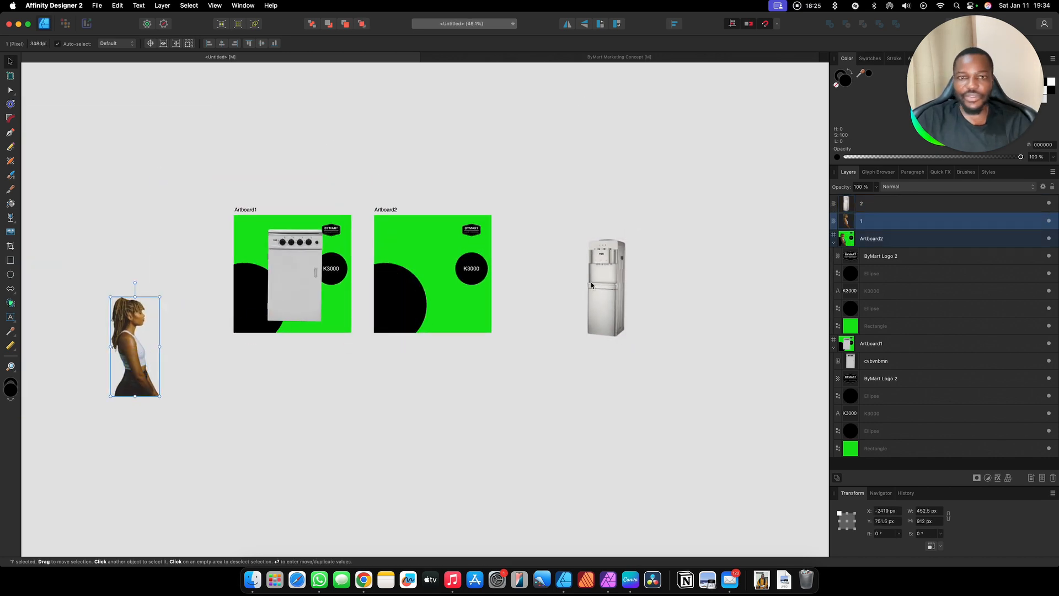
left_click_drag(604, 306, 426, 444)
left_click_drag(976, 87, 487, 98)
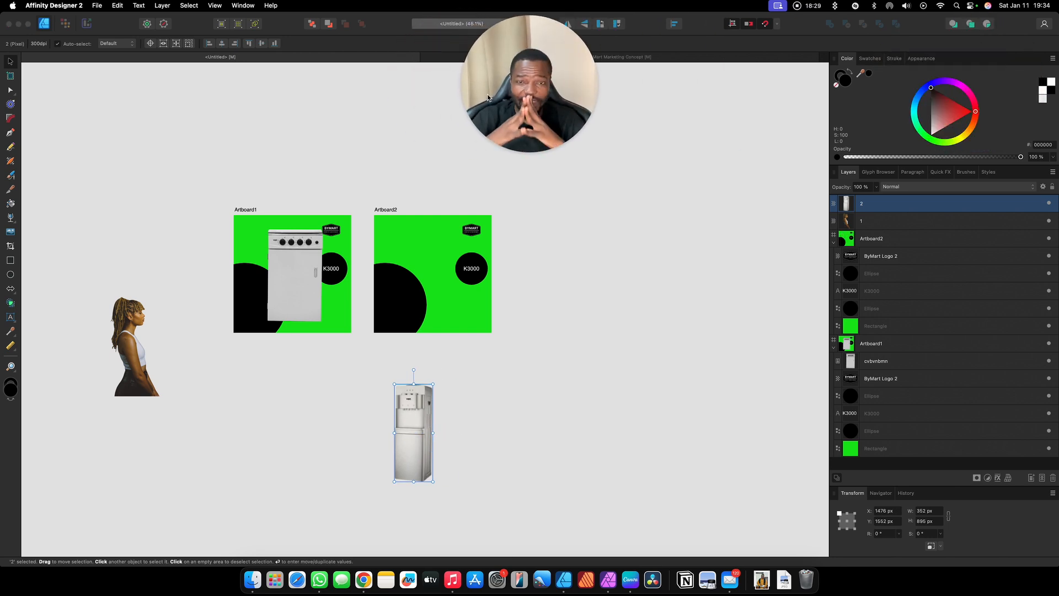
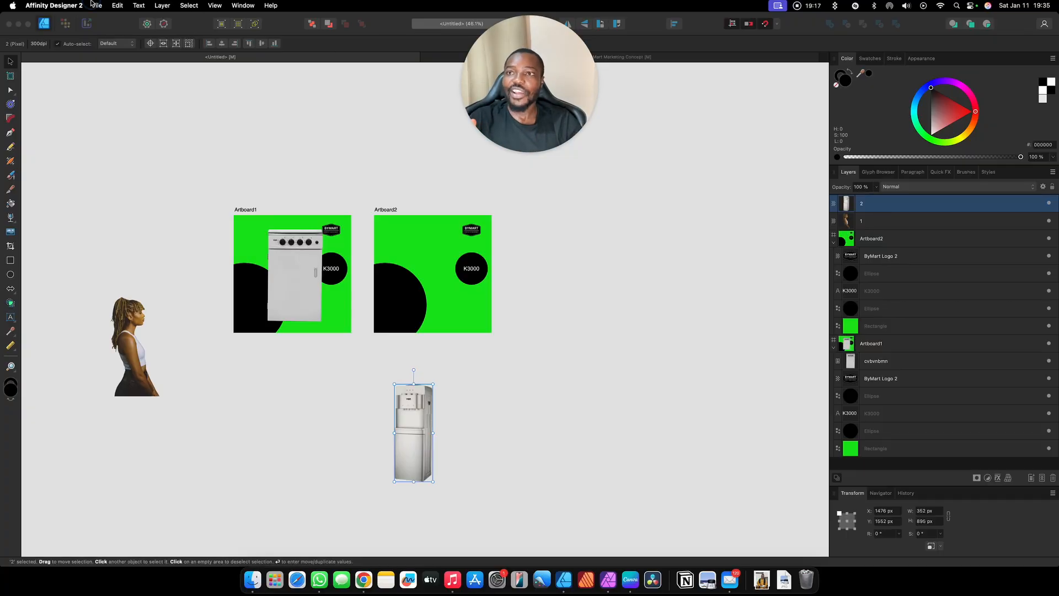
left_click(95, 5)
mouse_move(127, 56)
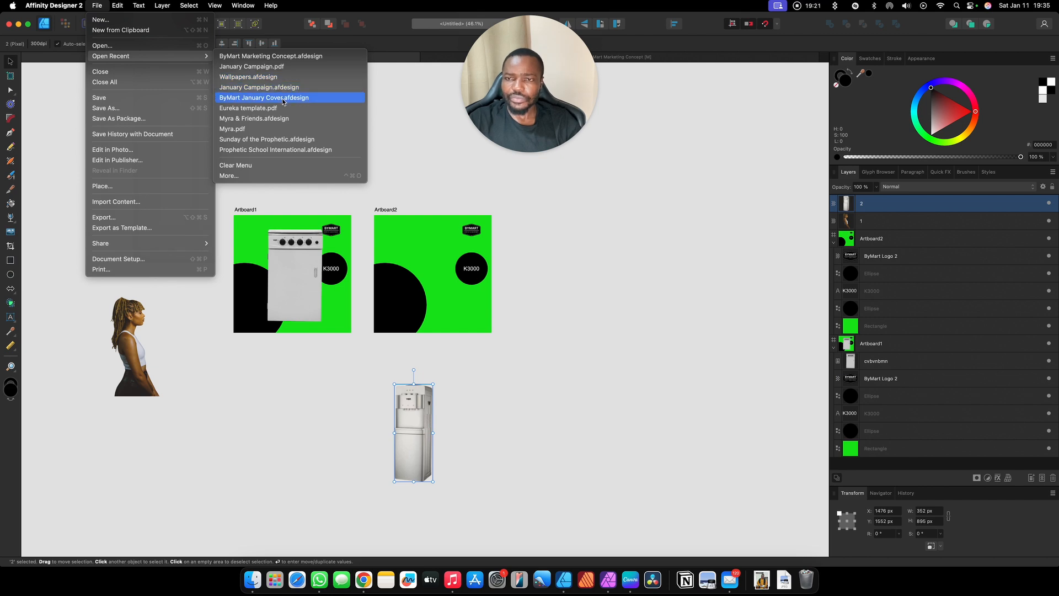
left_click(427, 135)
Find the Images 1 design file in Finder's Product Images folder and open it in Affinity Designer.
key("ctrl+Left")
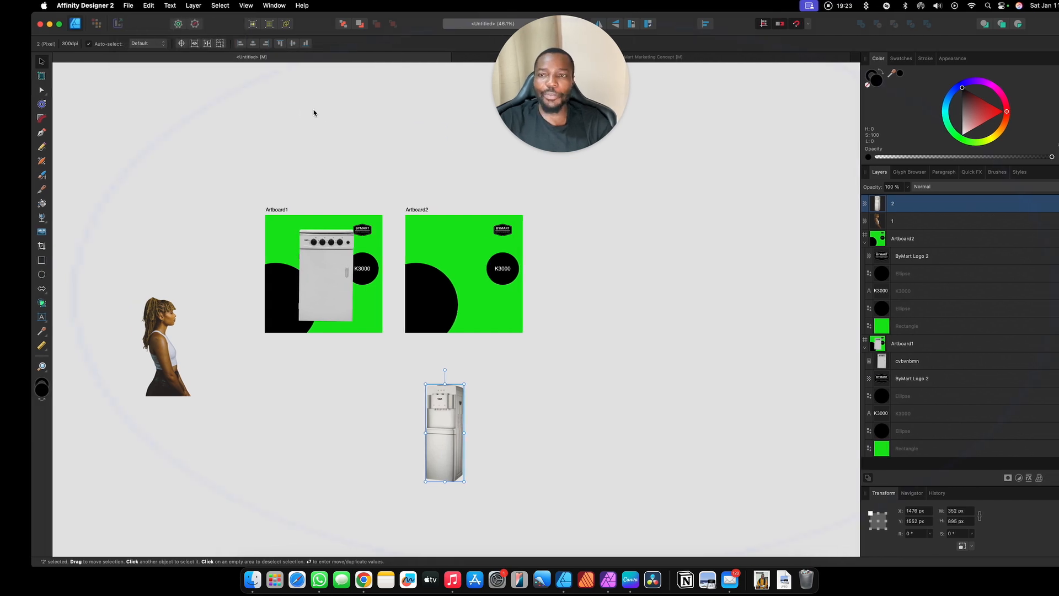
key("ctrl+Up")
left_click(155, 110)
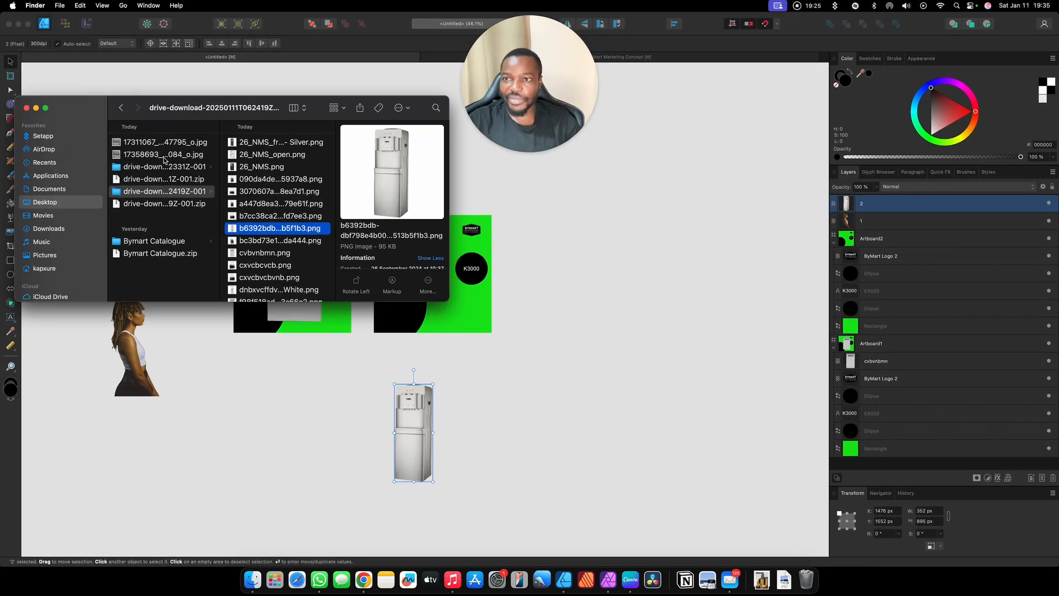
scroll(180, 200, "left", 3)
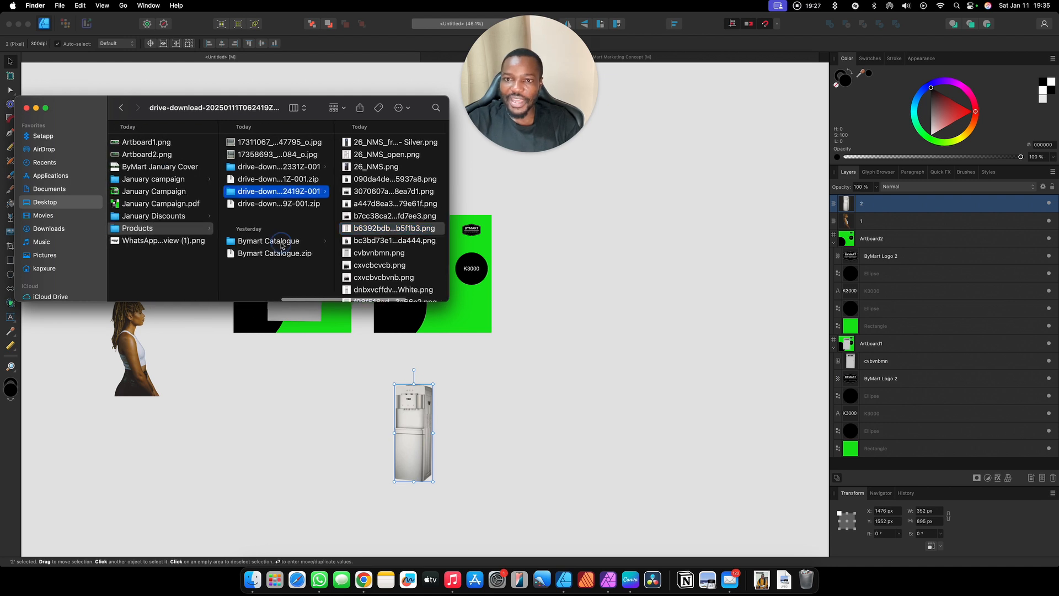
scroll(224, 188, "left", 2)
left_click(210, 184)
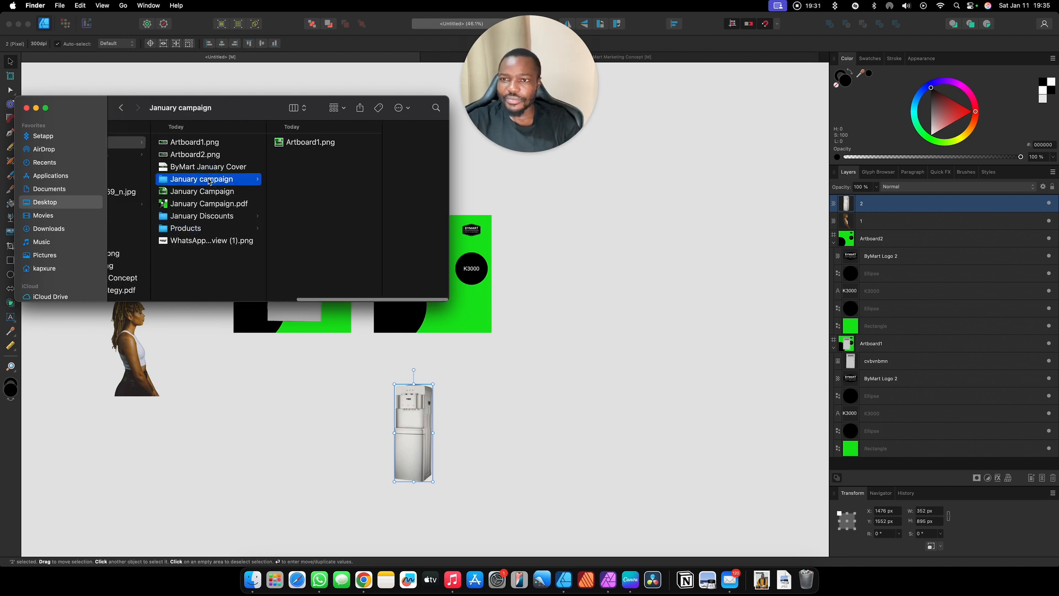
scroll(205, 176, "left", 3)
left_click(196, 156)
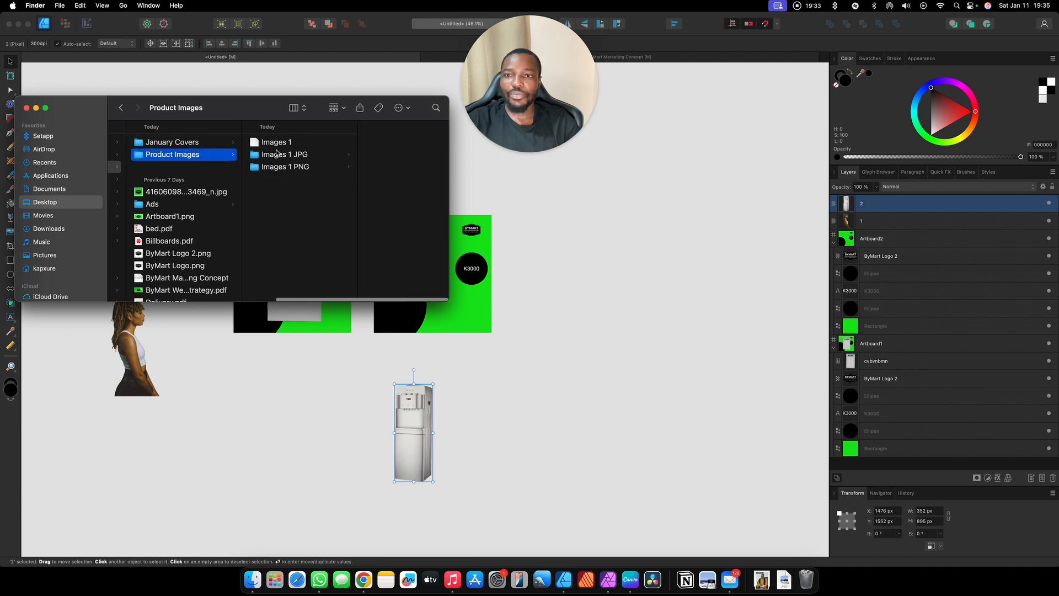
left_click(276, 144)
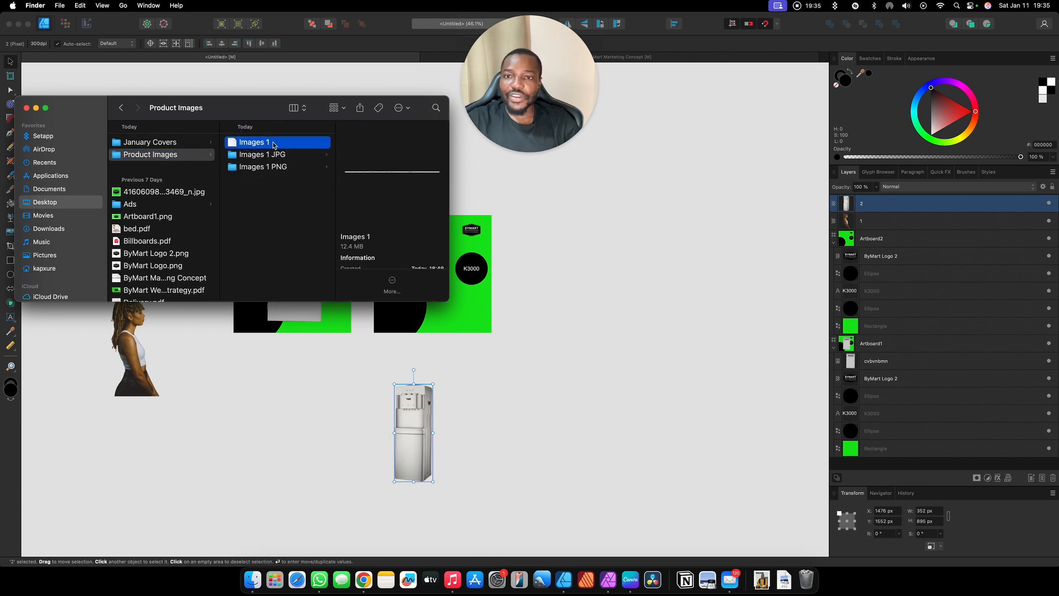
double_click(273, 142)
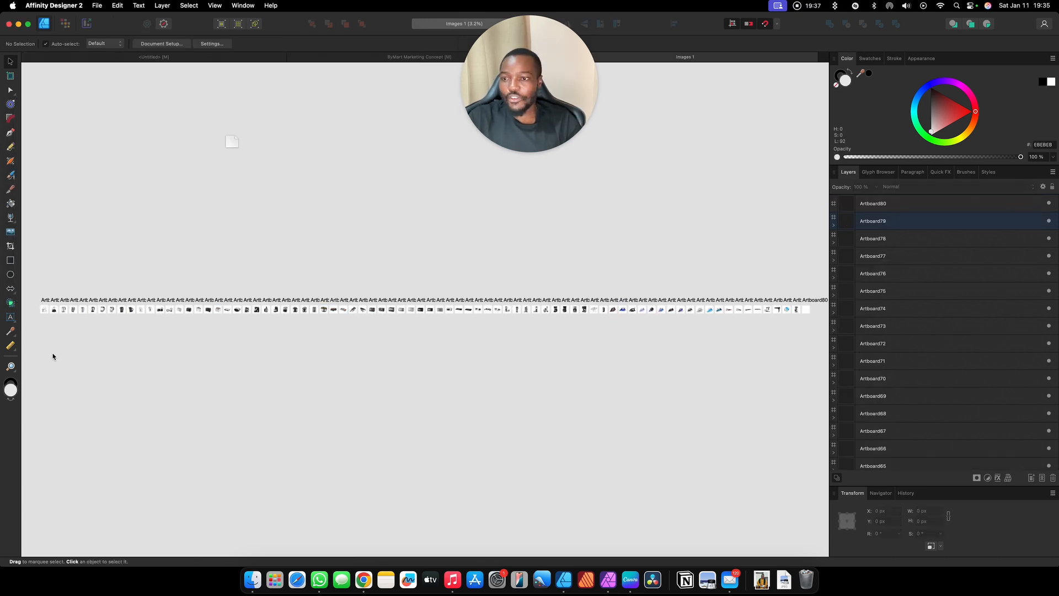
Examine the product cut-outs in Images 1, from the kettle on Artboard1 through the appliances up to Artboard24.
scroll(45, 319, "up", 15)
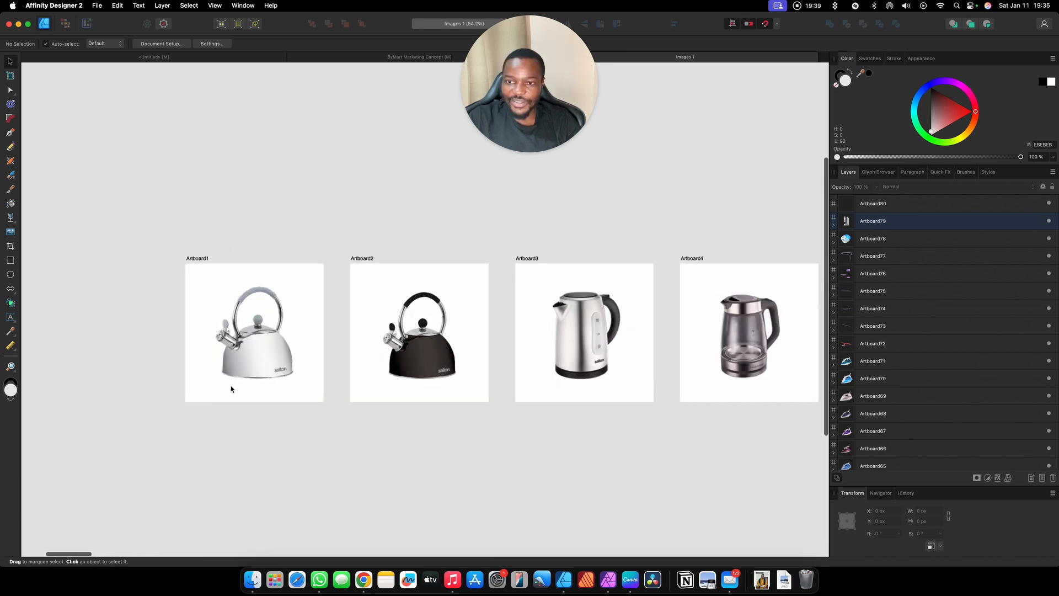
left_click(244, 363)
scroll(259, 328, "down", 8)
scroll(265, 331, "right", 10)
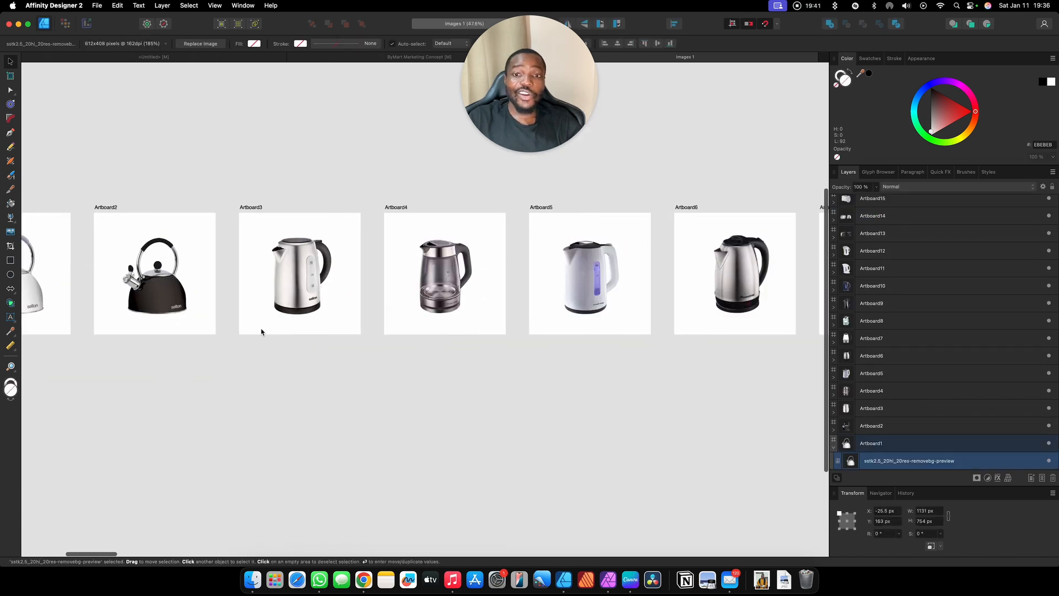
scroll(276, 328, "right", 10)
scroll(276, 326, "down", 3)
scroll(276, 326, "right", 12)
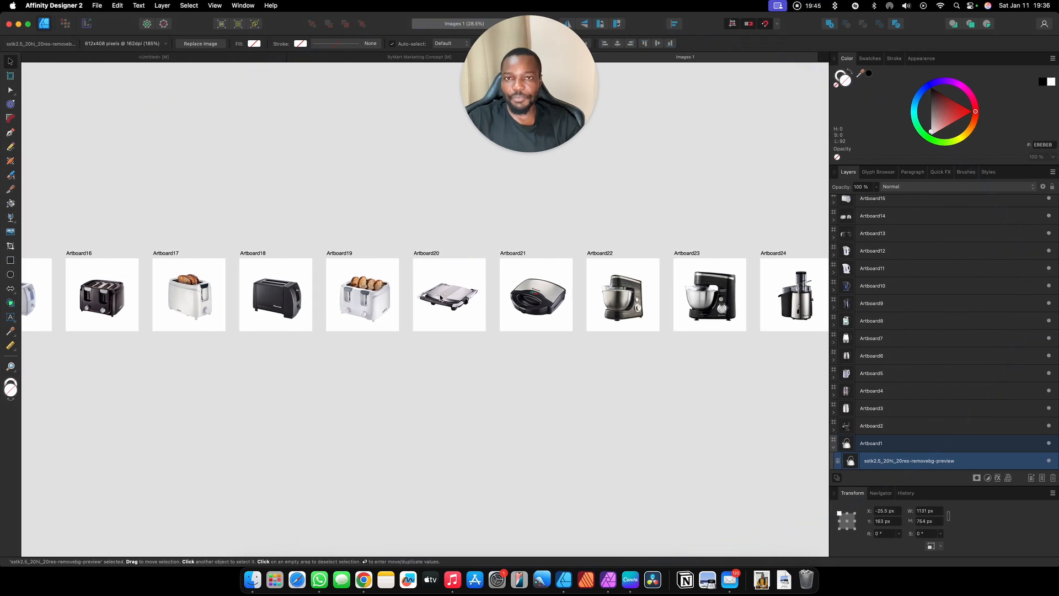
Bring the Deep Etch Finder window forward and open the Kapture folder on the Desktop.
key("ctrl+Up")
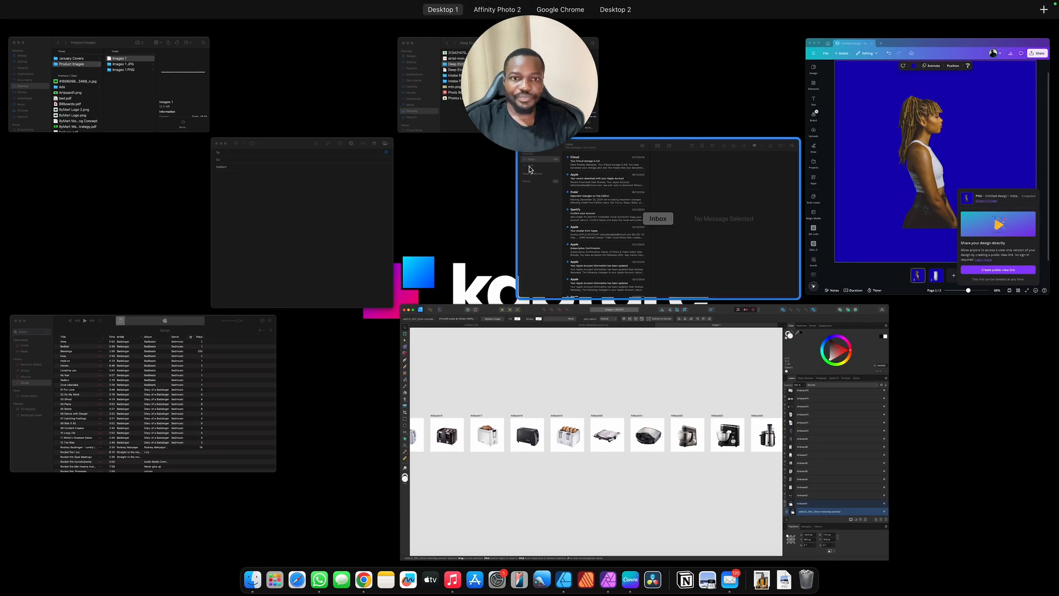
mouse_move(417, 48)
left_click(429, 93)
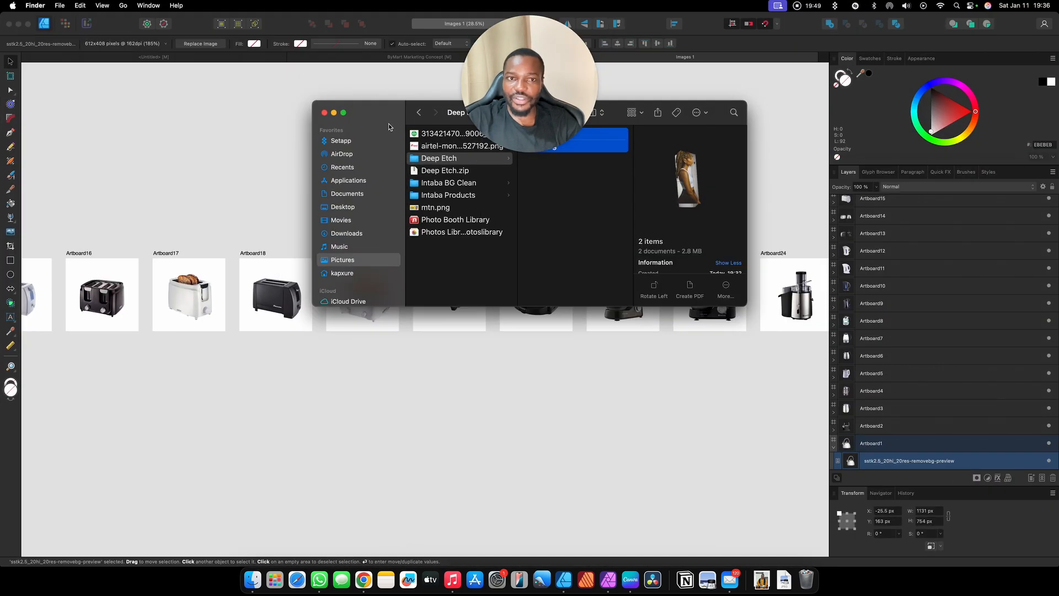
left_click_drag(389, 127, 264, 128)
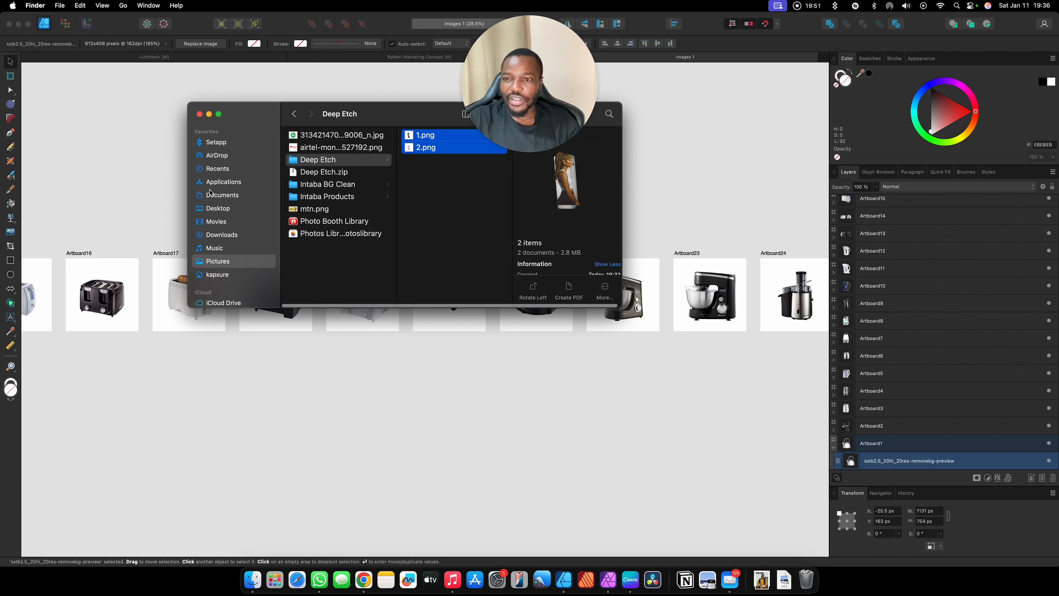
left_click(210, 212)
scroll(324, 265, "down", 15)
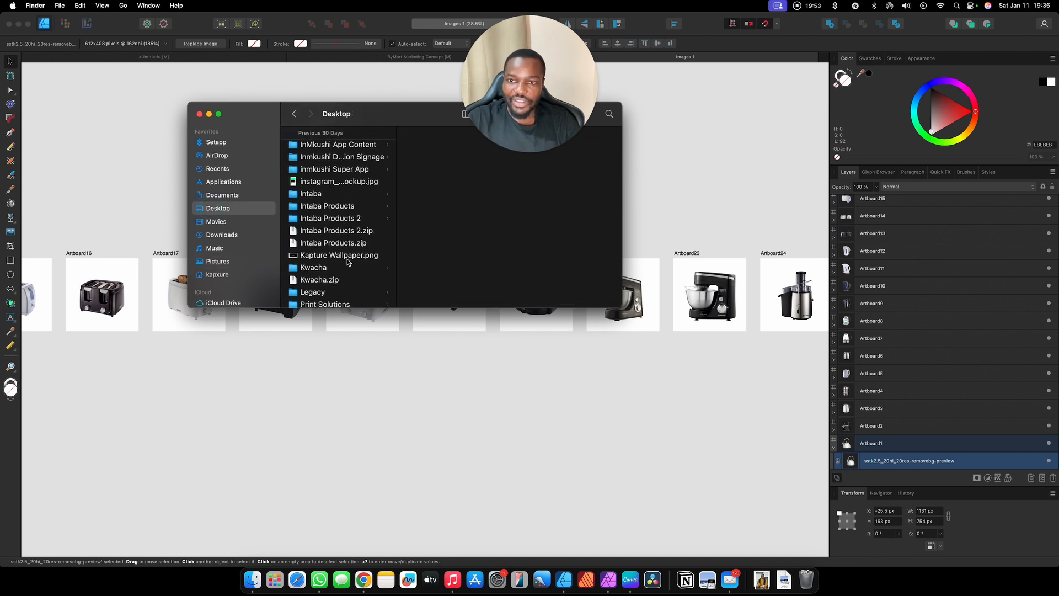
scroll(324, 277, "down", 2)
left_click(319, 286)
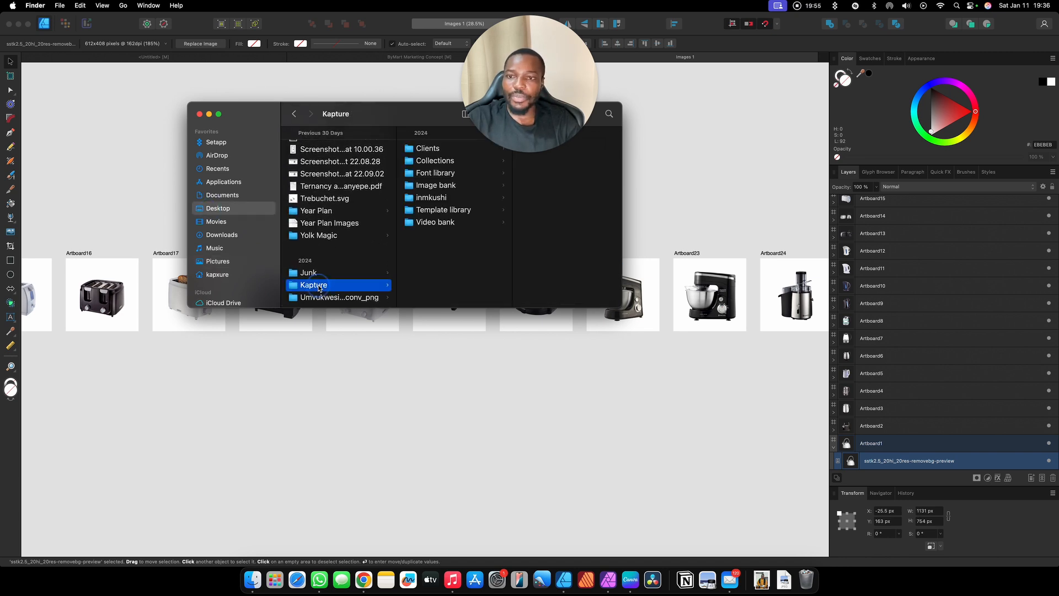
Find the ByMart folder under Clients and open the Products folder inside January Covers.
left_click_drag(418, 120, 249, 107)
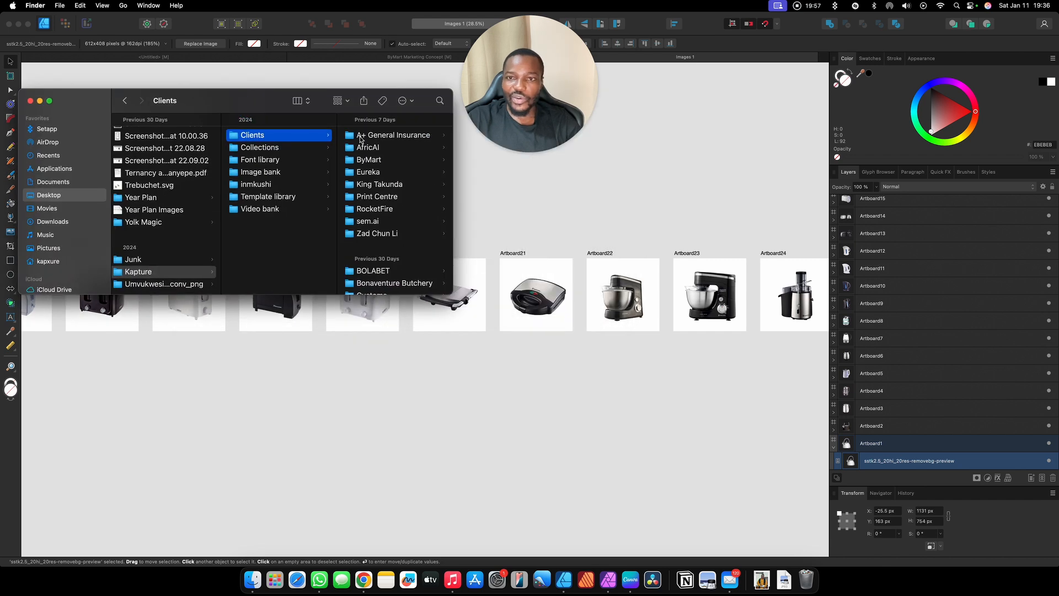
left_click(368, 159)
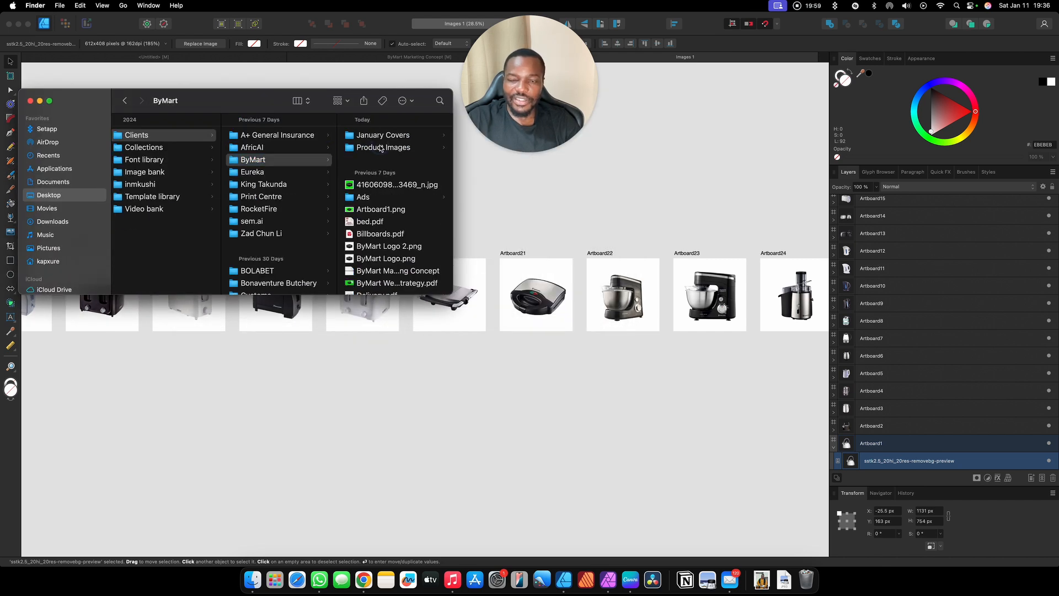
left_click(380, 148)
key("Up")
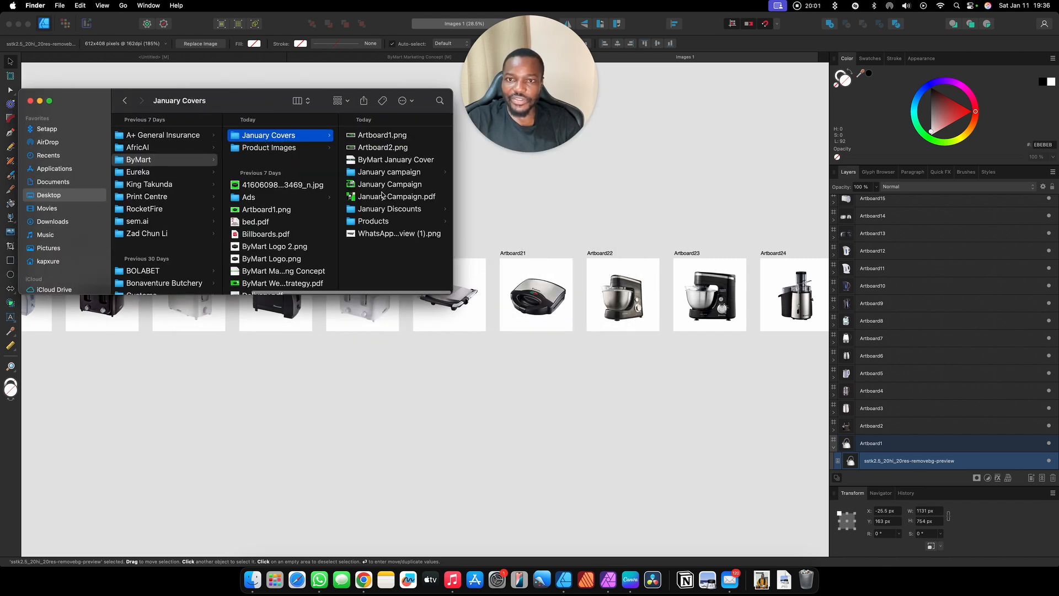
left_click(376, 222)
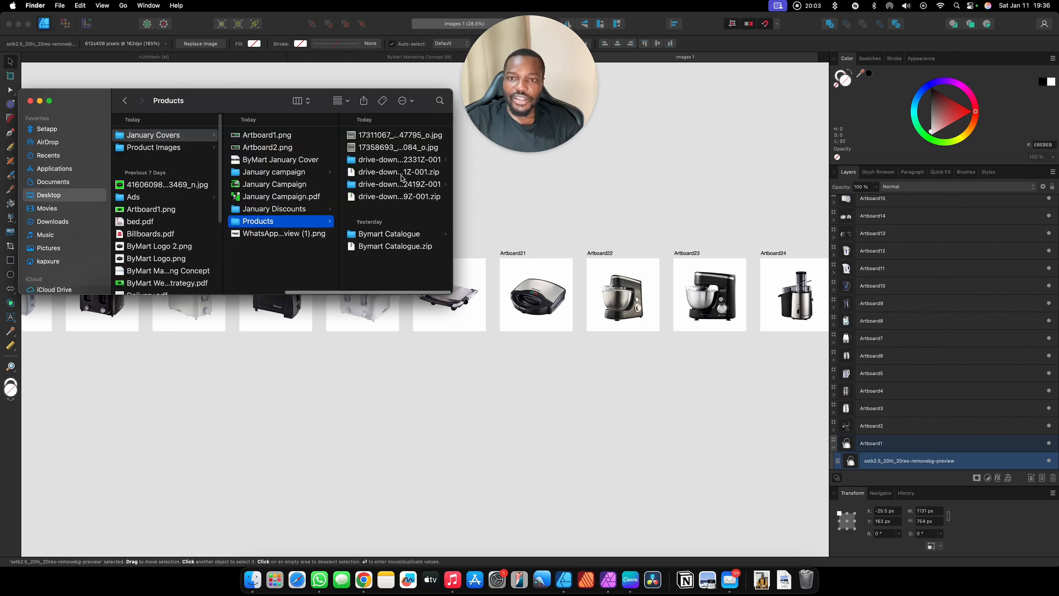
Preview the appliance PNG cut-outs in the first drive-download folder, from the ice maker through the two-plate cooker.
left_click(396, 160)
key("space")
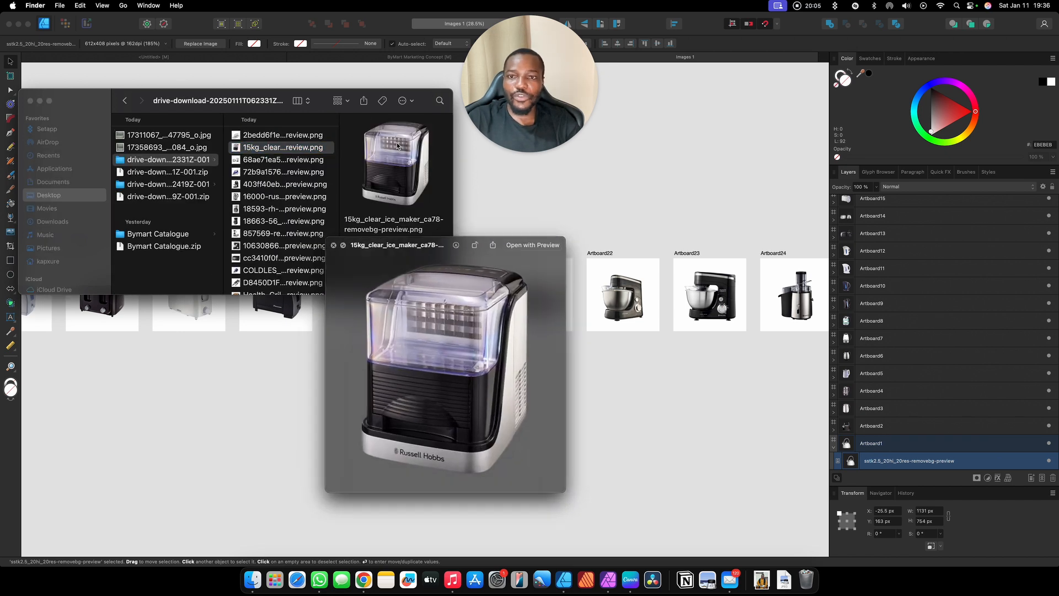
key("Down")
key("Down")
key("Down")
key("Down")
key("Down")
key("Down")
key("Down")
key("Down")
key("Down")
key("Down")
key("Down")
key("Down")
key("Down")
key("Down")
key("Down")
key("Down")
key("Down")
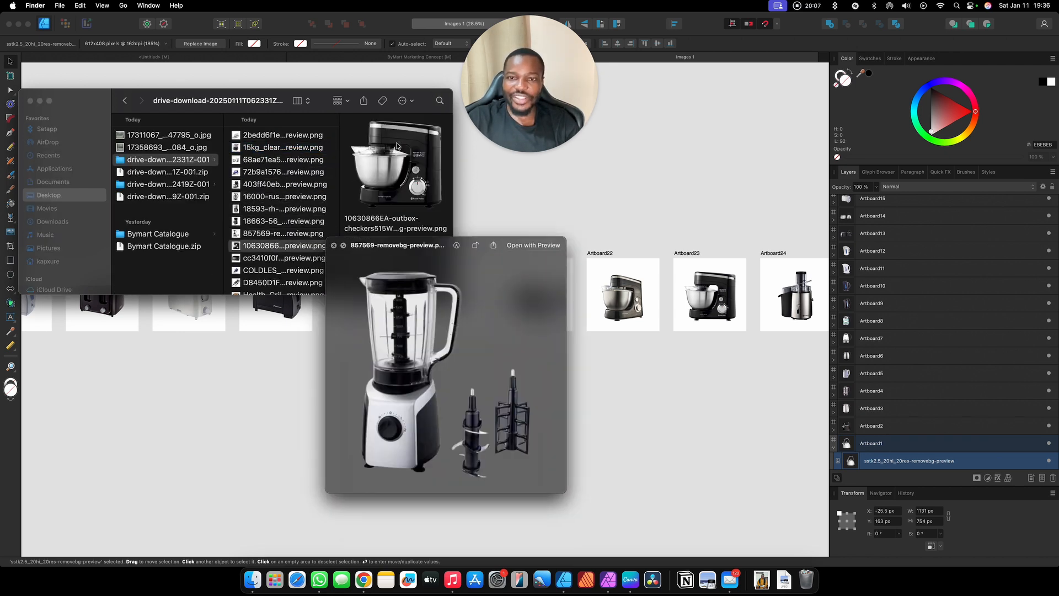
key("Down")
key("Down")
key("Down")
key("Down")
key("Down")
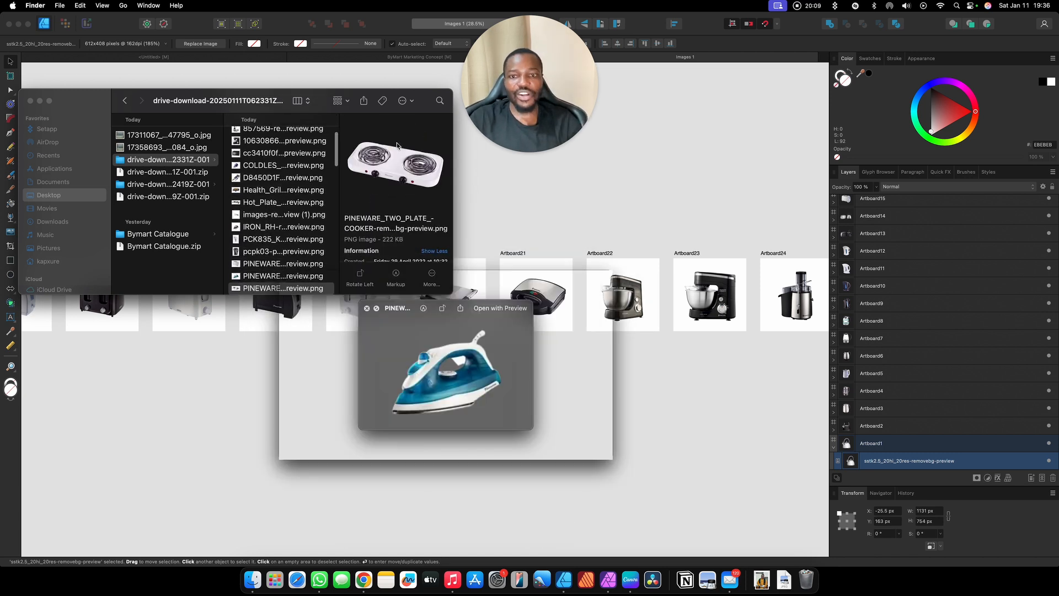
key("space")
Preview the larger product PNGs in the second drive-download folder, including the gas cooker and water dispenser, up to the microwave.
key("Left")
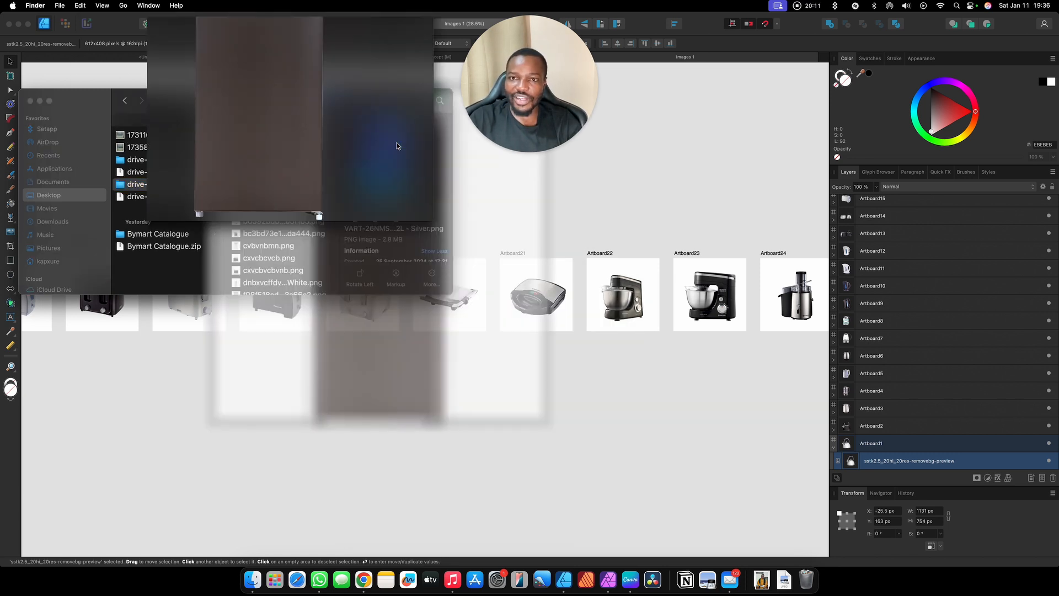
key("Down")
key("Down")
key("Down")
key("Down")
key("Down")
key("Down")
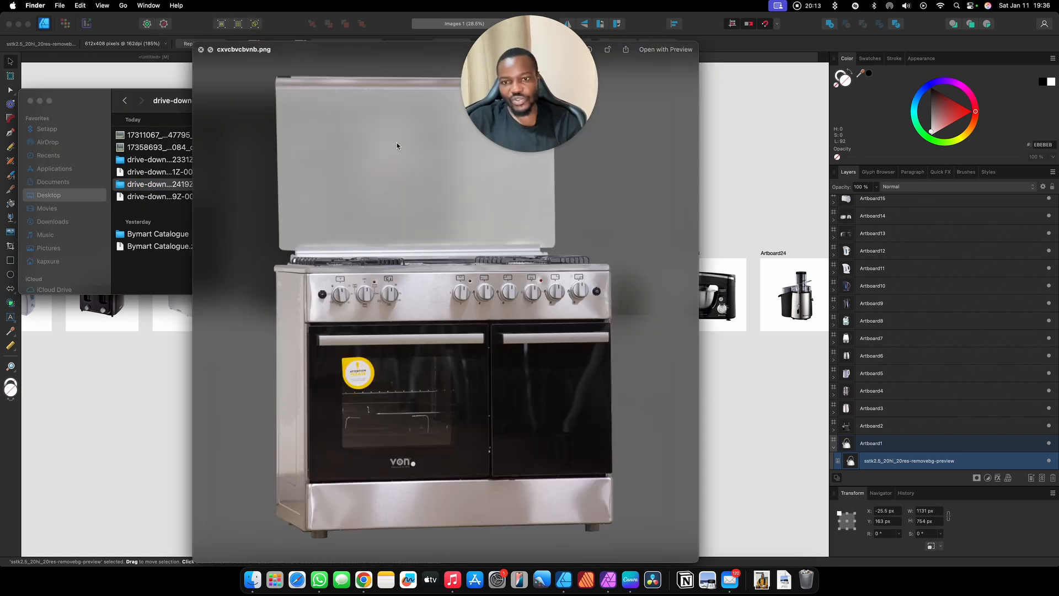
key("Down")
key("Down")
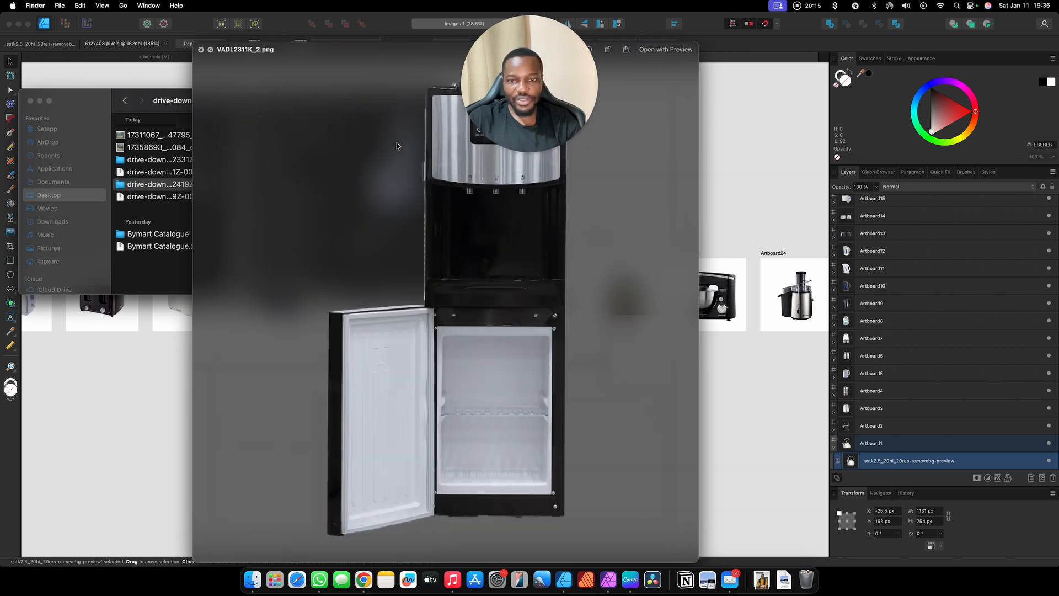
key("Down")
key("Down")
key("Down")
key("space")
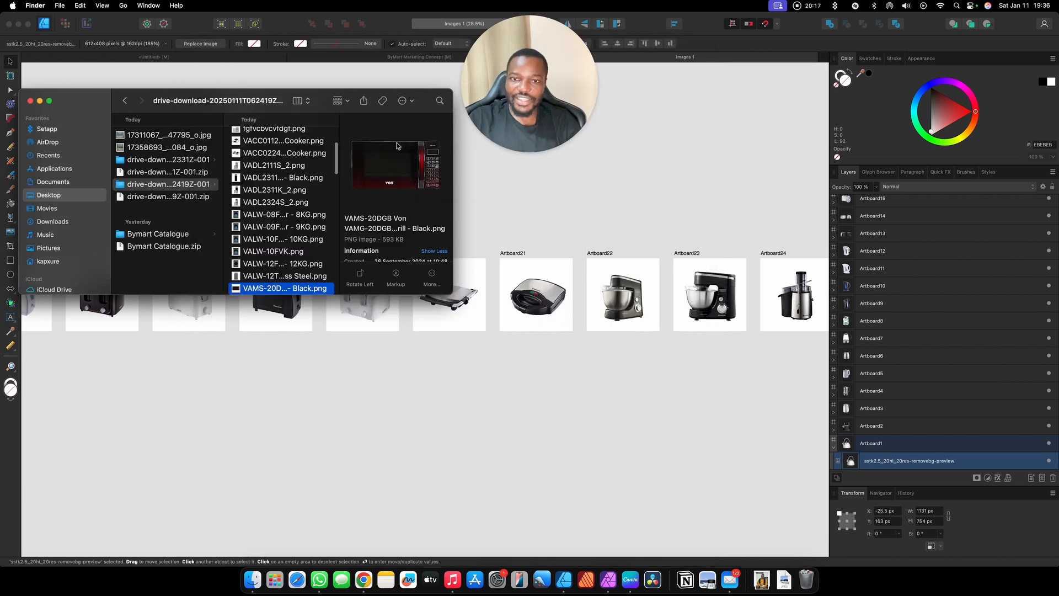
Return to Images 1 in Affinity Designer and examine the product cut-outs from Artboard1 through Artboard78.
left_click(359, 341)
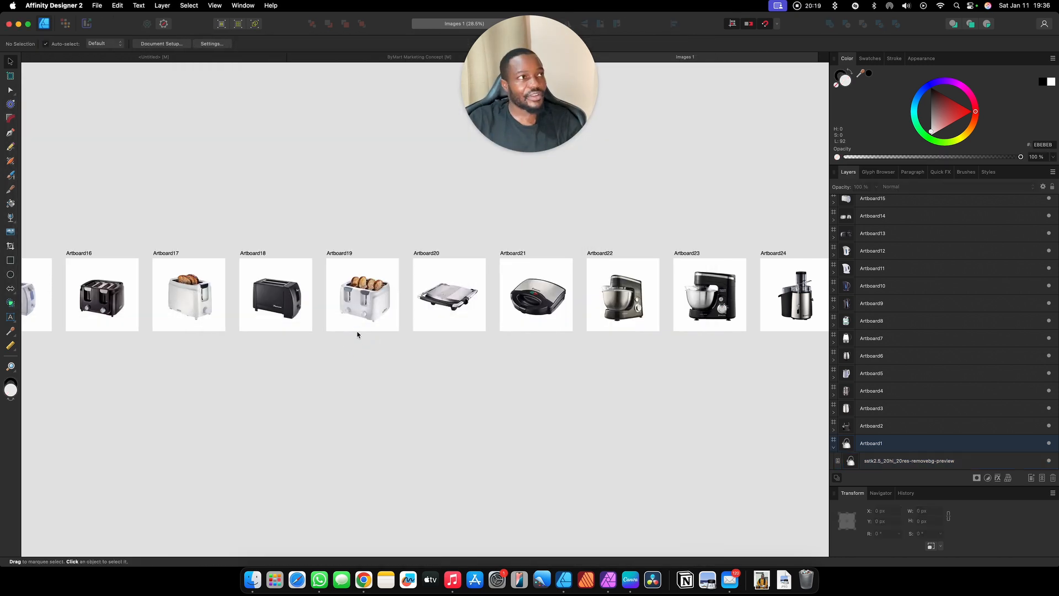
scroll(358, 334, "left", 15)
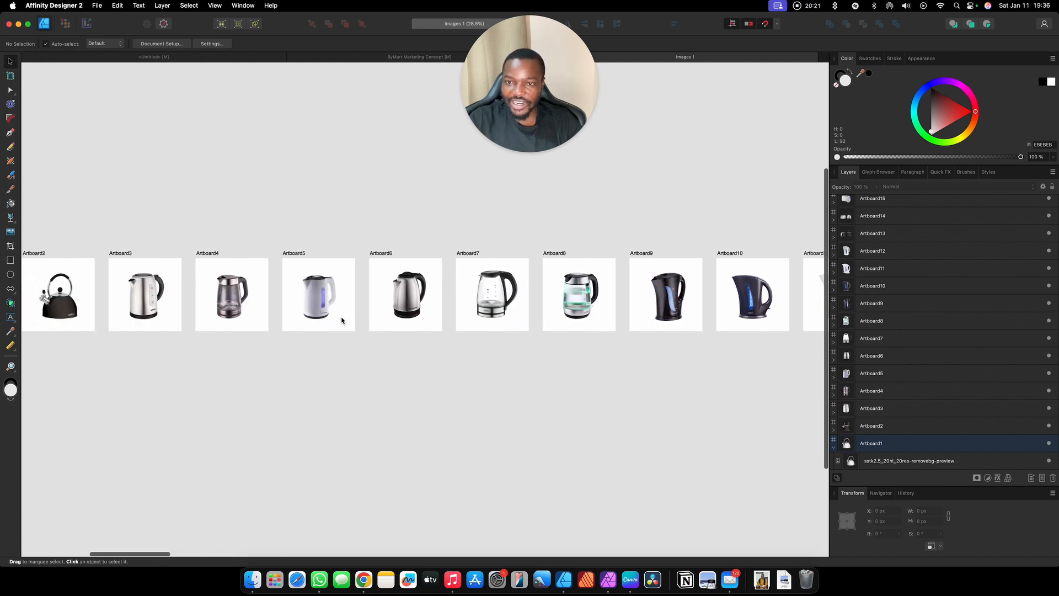
scroll(342, 320, "left", 5)
scroll(572, 299, "up", 5)
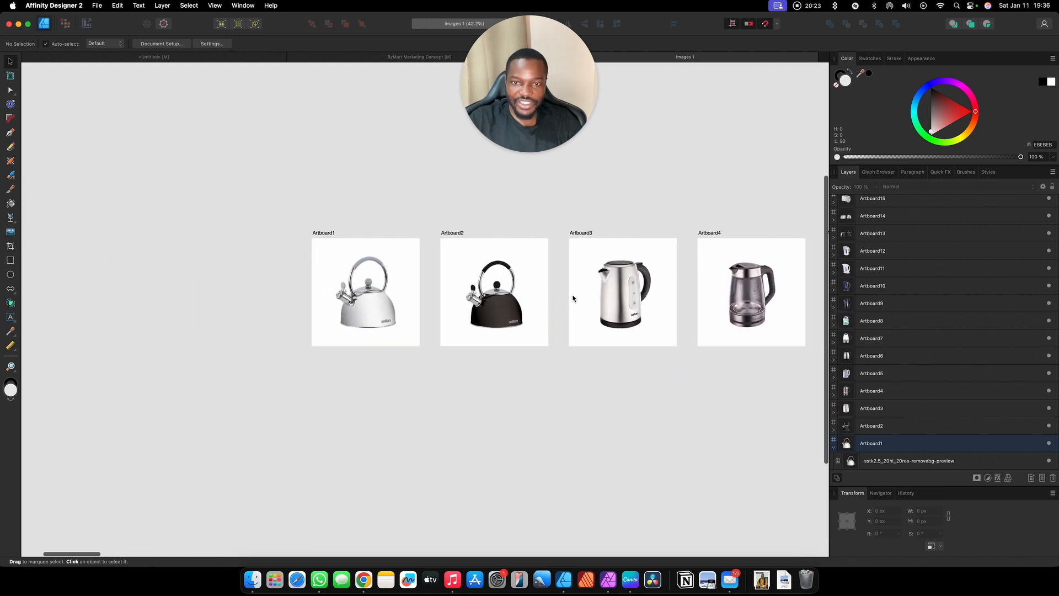
scroll(573, 298, "right", 10)
scroll(571, 299, "up", 3)
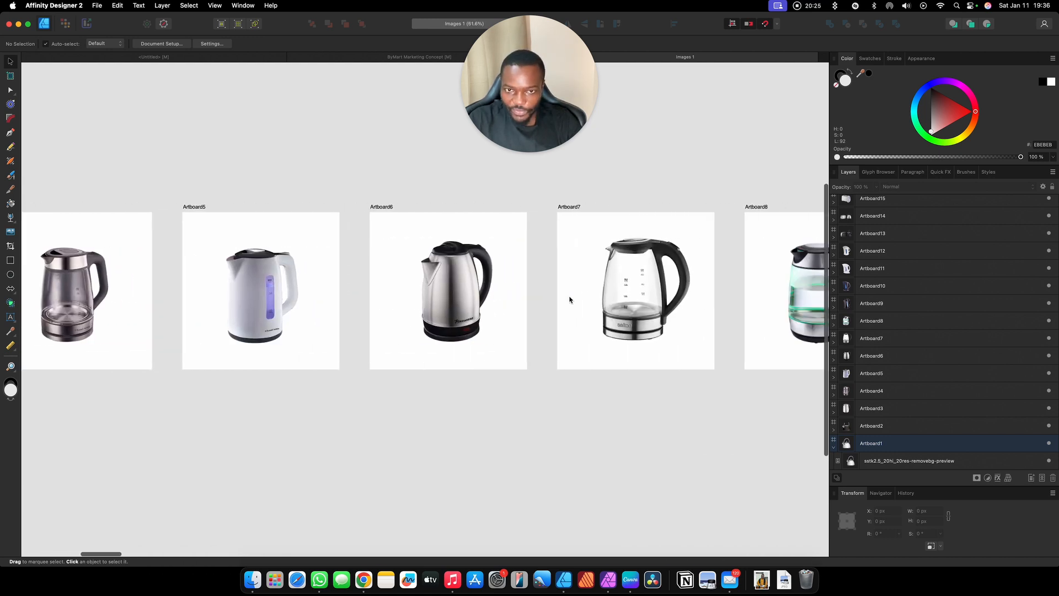
scroll(570, 300, "right", 15)
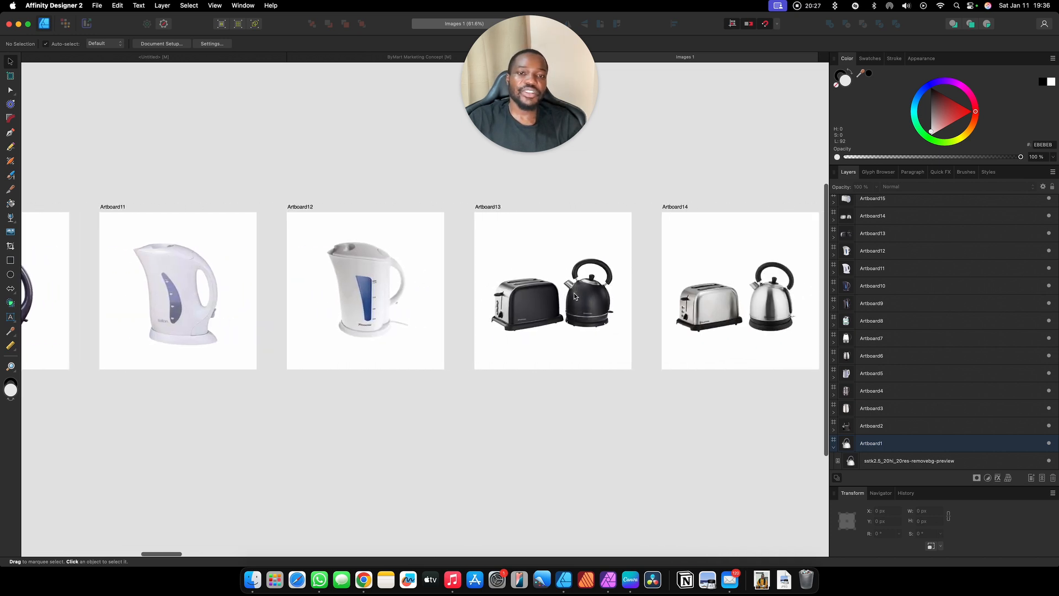
scroll(574, 296, "right", 15)
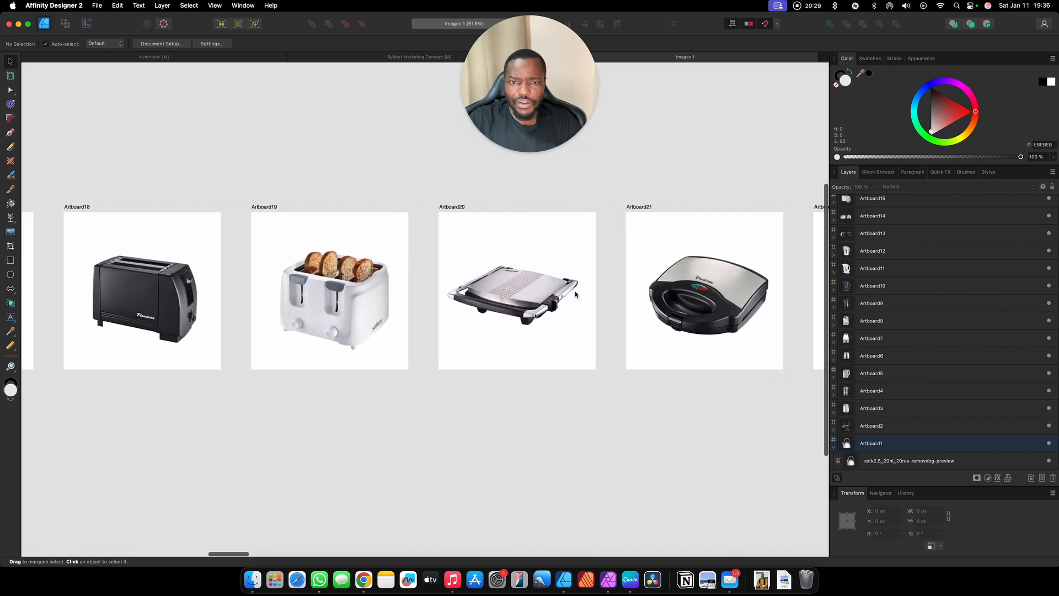
scroll(575, 294, "right", 15)
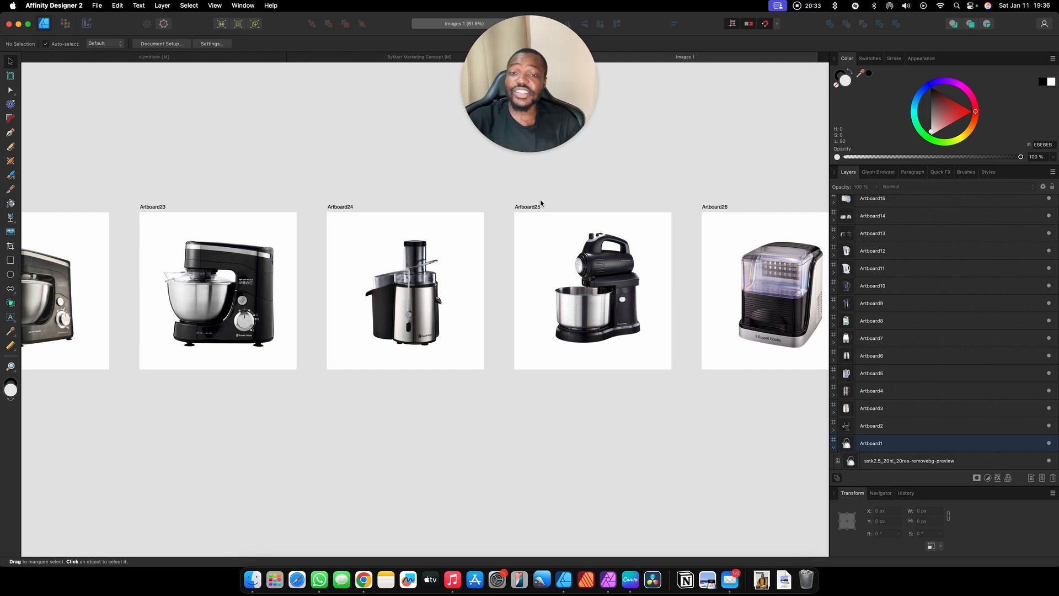
scroll(541, 200, "right", 20)
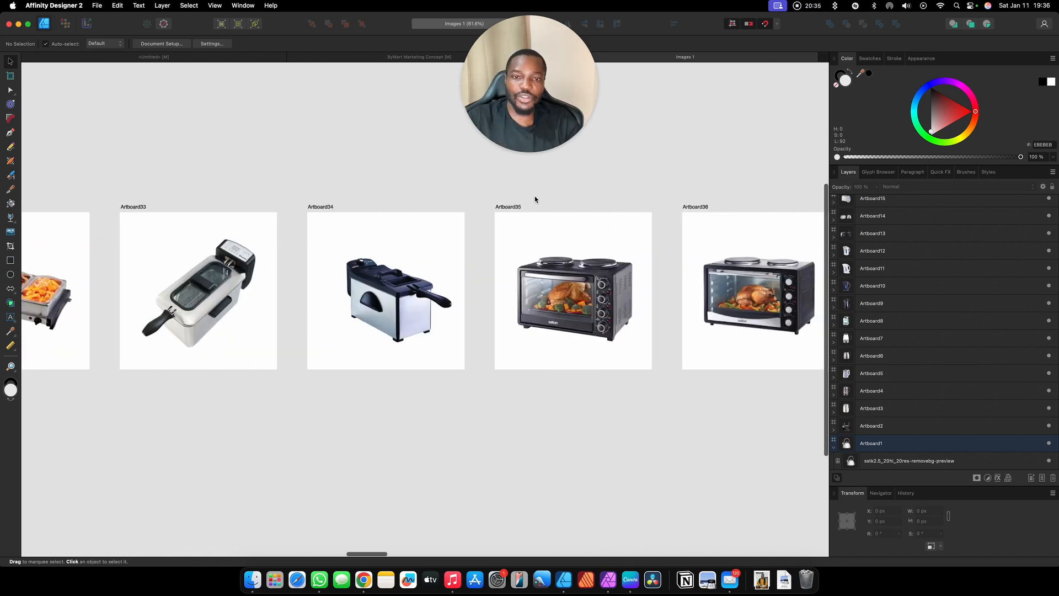
scroll(537, 201, "right", 20)
scroll(558, 208, "down", 5)
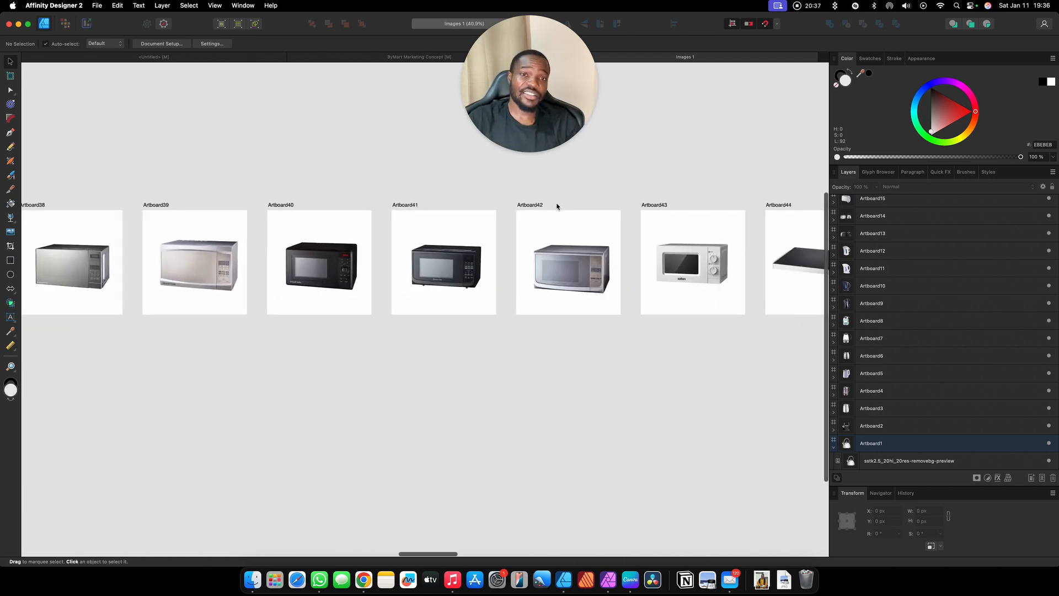
scroll(556, 207, "down", 4)
scroll(558, 204, "right", 20)
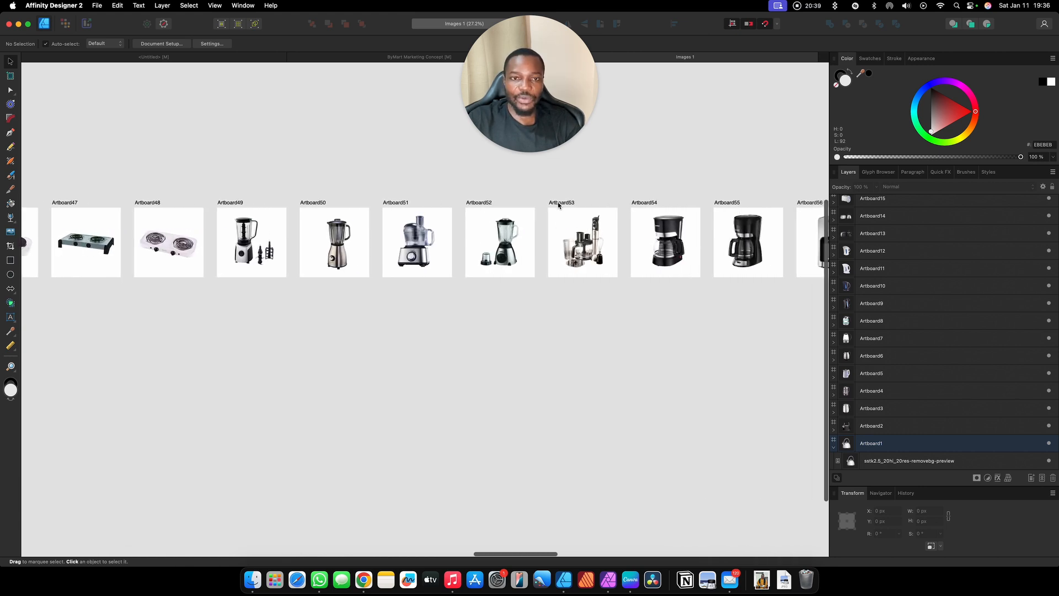
scroll(559, 205, "right", 20)
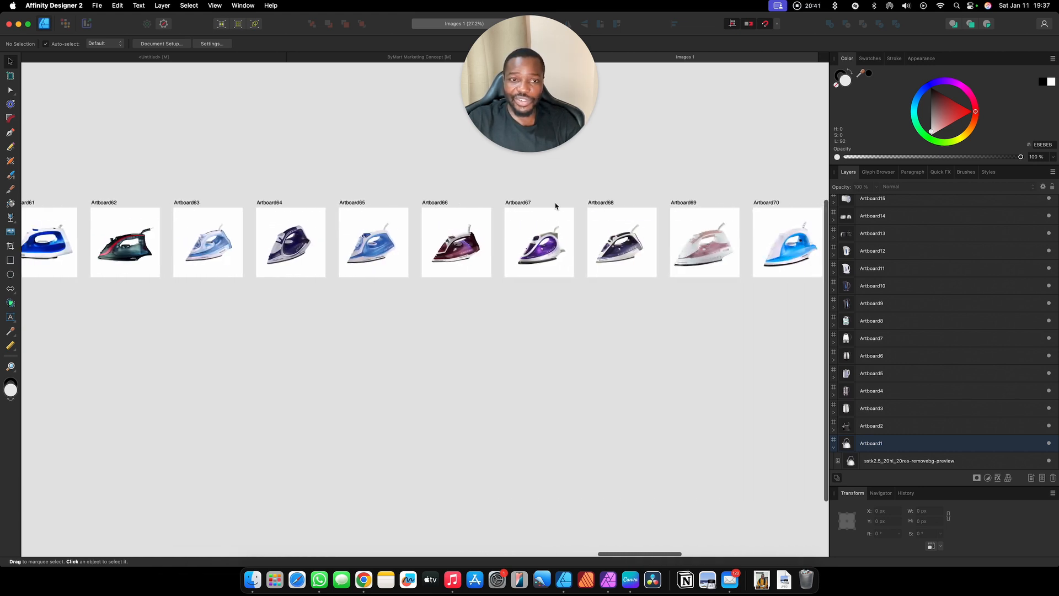
scroll(555, 206, "right", 15)
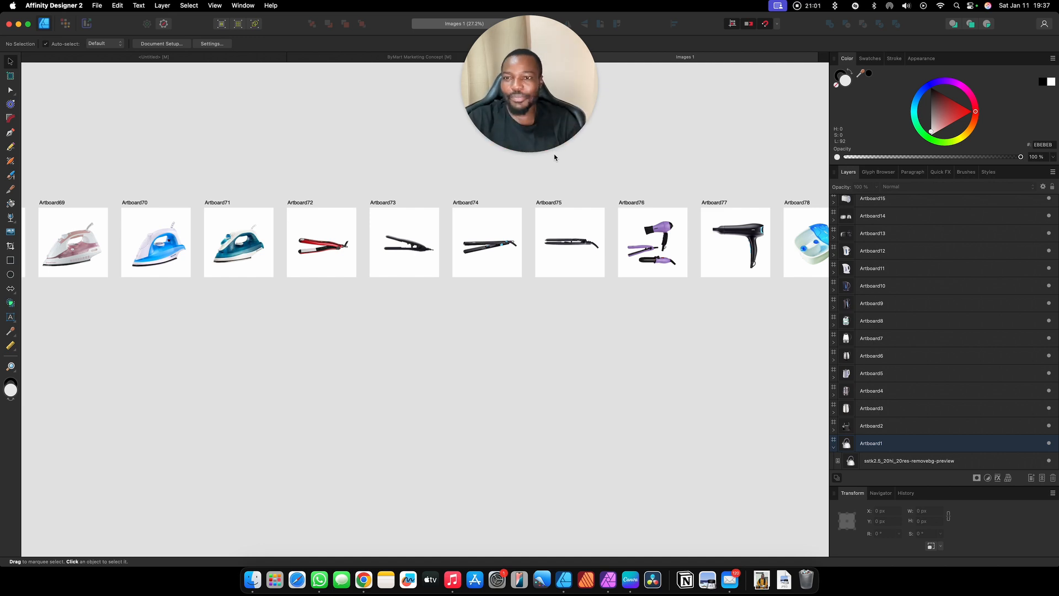
Draw a black circle about 541 px across over the iron on Artboard70 and bring the iron image in front of it.
scroll(246, 329, "up", 10)
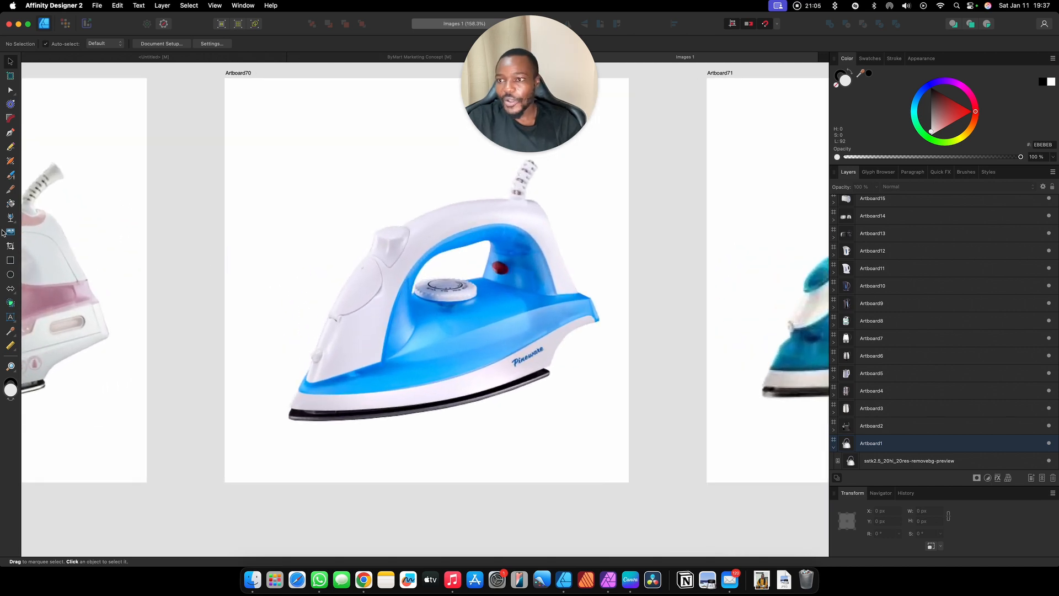
key("m")
left_click_drag(253, 204, 455, 406)
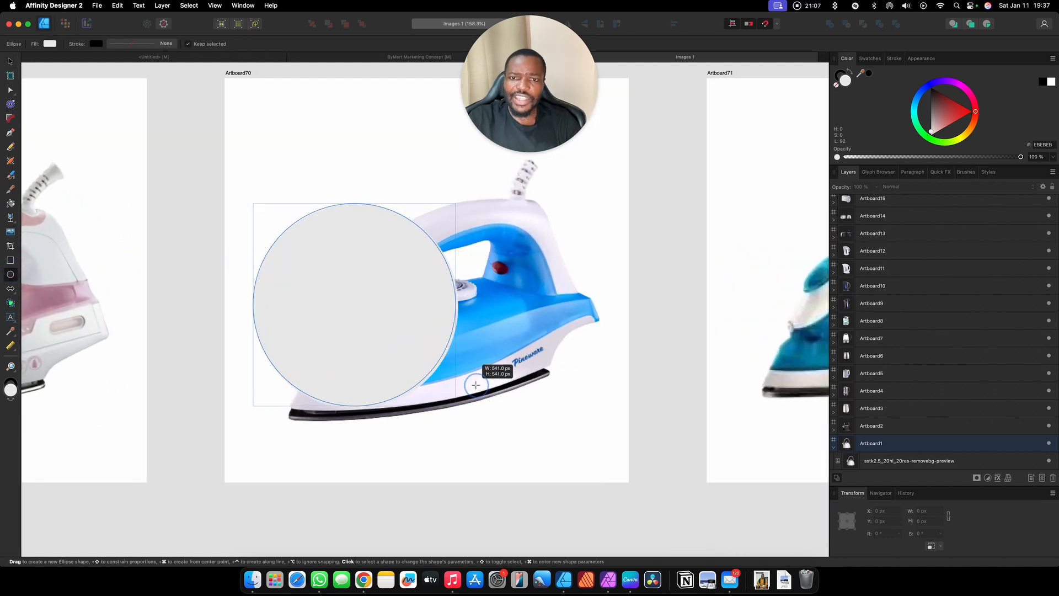
left_click(6, 64)
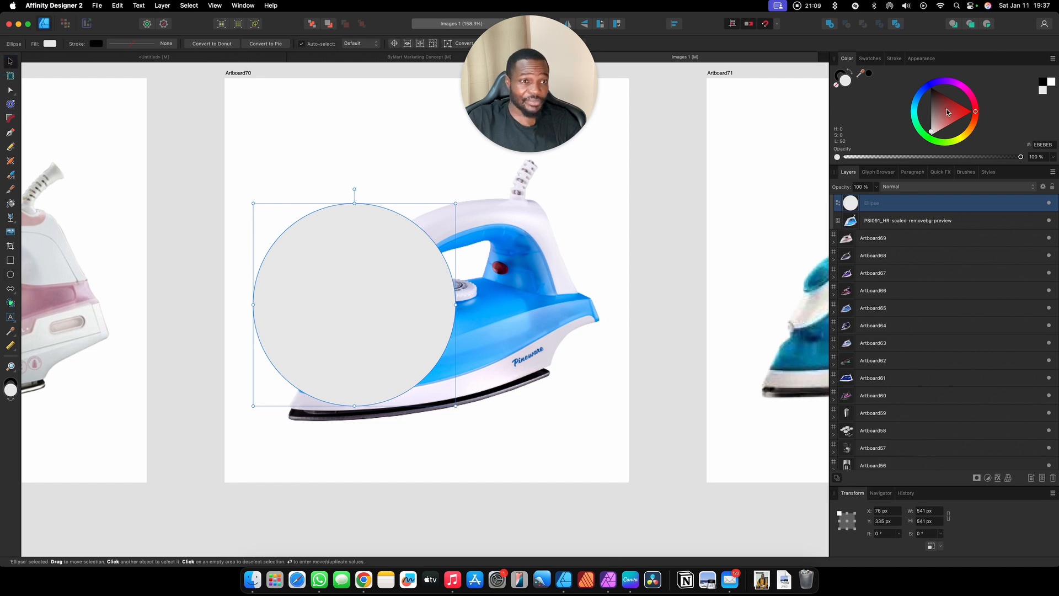
left_click_drag(947, 112, 933, 89)
left_click(536, 274)
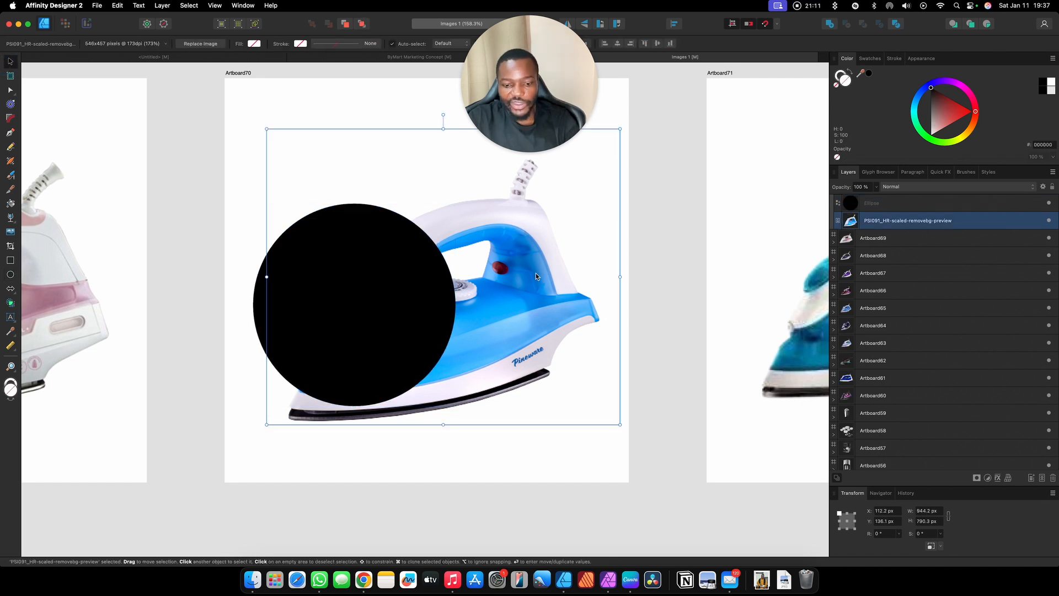
key("super+bracketright")
Move the black circle off Artboard70 and across the neighbouring irons to the empty canvas below the row of artboards.
left_click(311, 286)
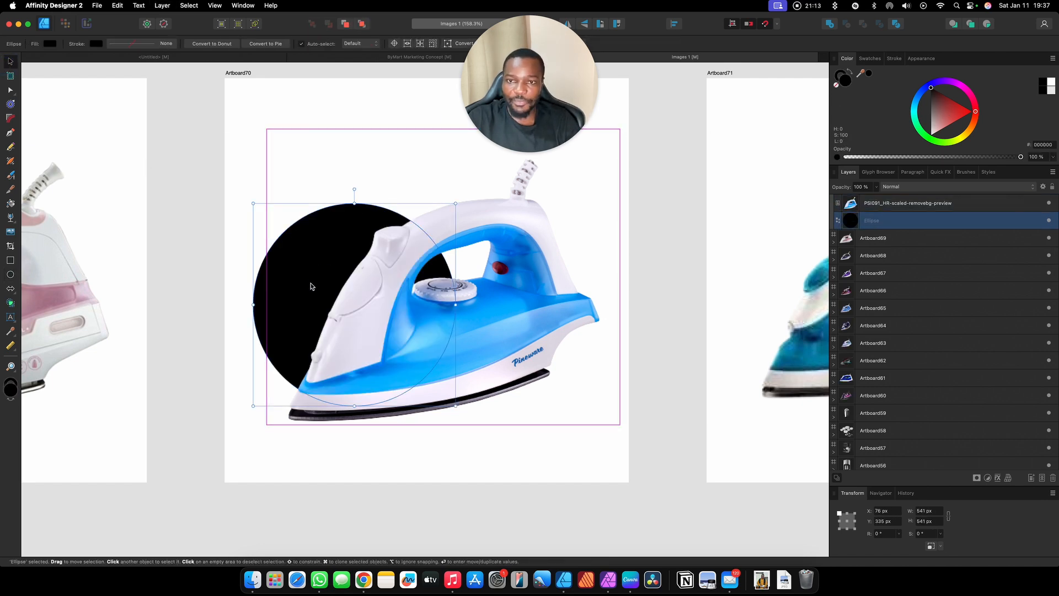
left_click_drag(311, 286, 73, 342)
scroll(432, 347, "down", 5)
scroll(136, 323, "left", 4)
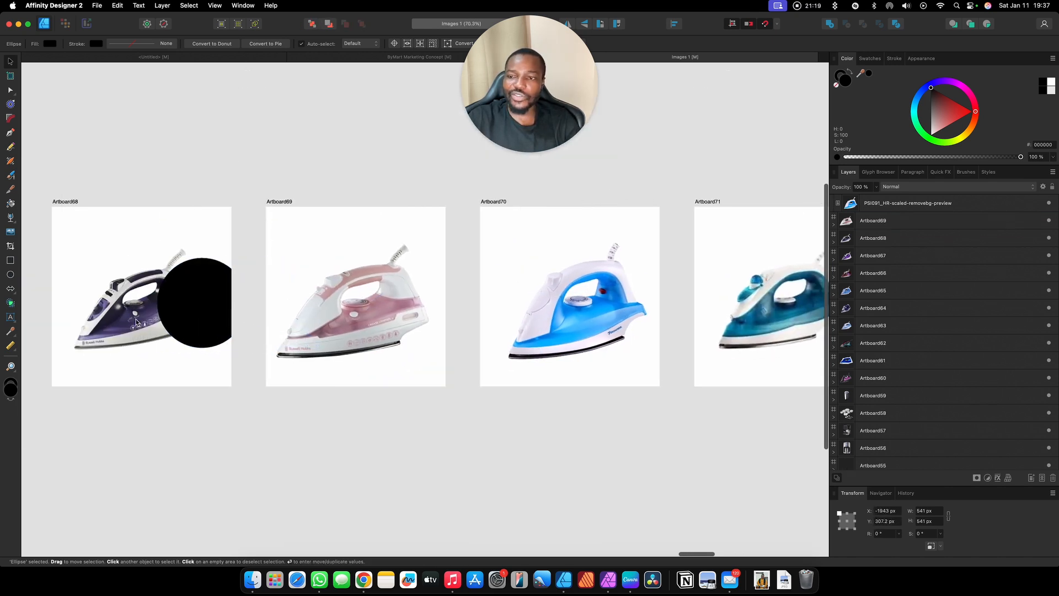
scroll(136, 323, "down", 8)
left_click_drag(336, 310, 115, 404)
scroll(142, 397, "left", 12)
scroll(595, 415, "down", 4)
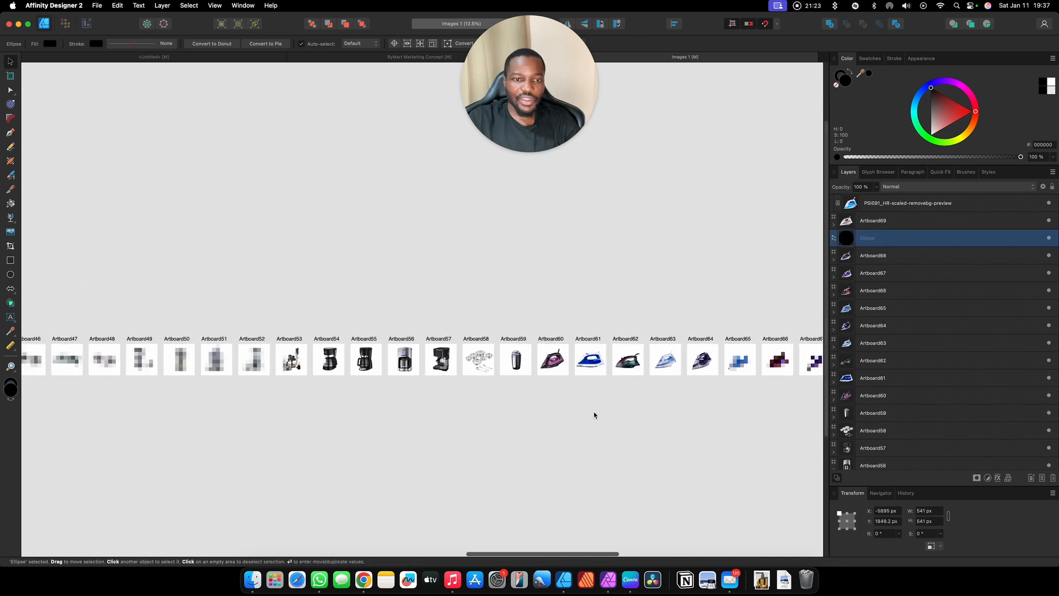
Move the black circle over the coffee maker on Artboard55 and send it behind the product image.
scroll(717, 413, "down", 1)
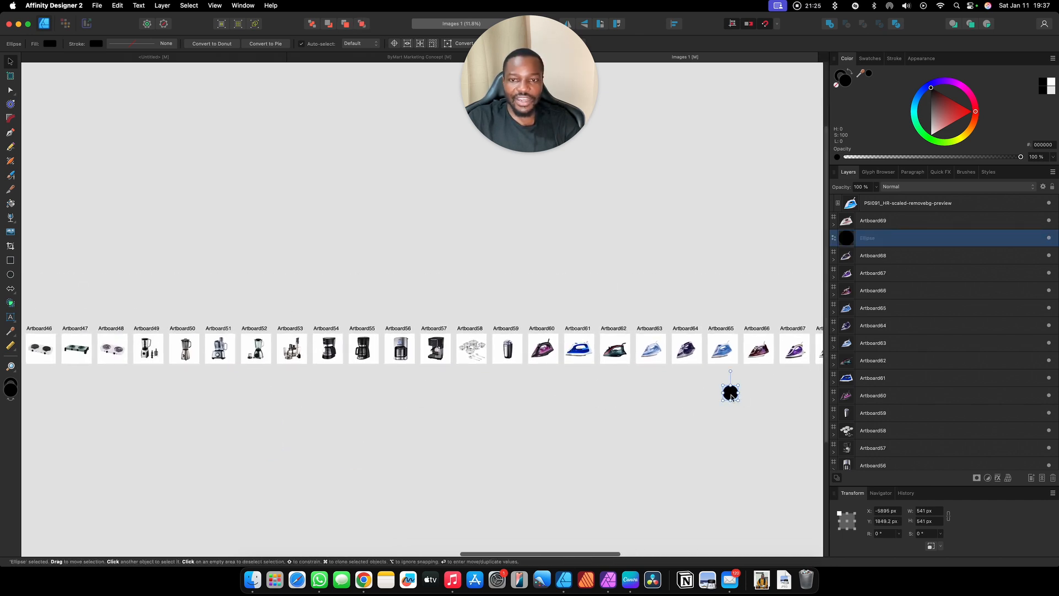
left_click_drag(731, 396, 473, 373)
left_click_drag(383, 349, 367, 348)
scroll(367, 353, "up", 10)
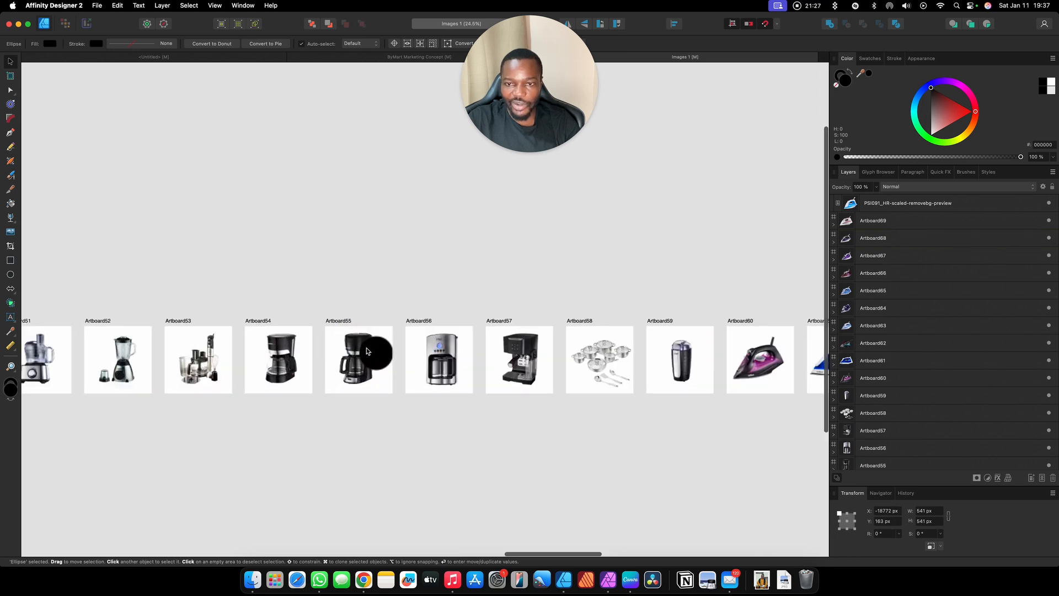
scroll(363, 379, "up", 1)
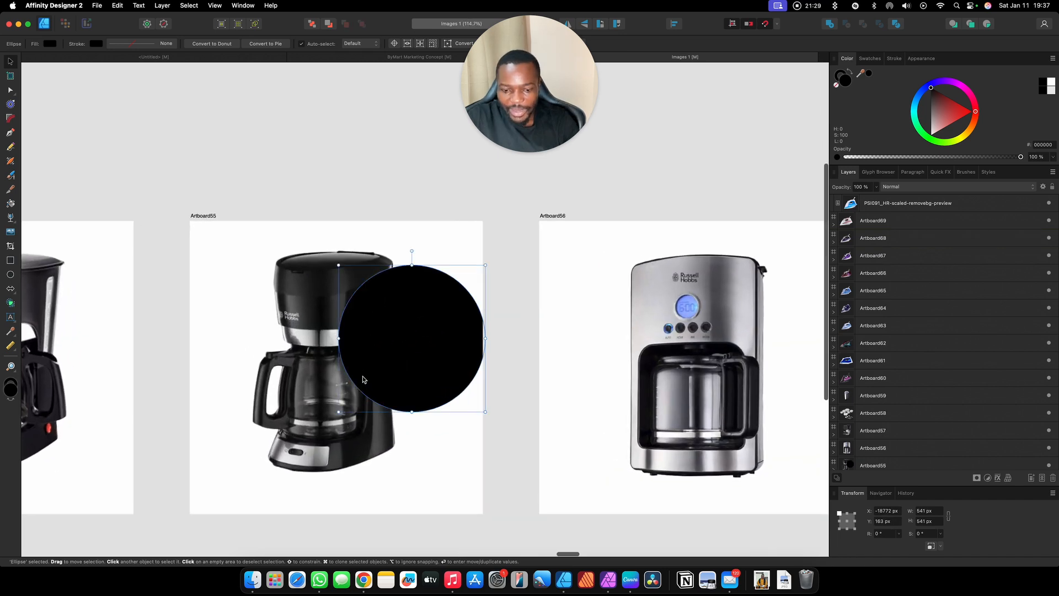
key("super+bracketleft")
Move the black circle off Artboard55 to the empty canvas below it and deselect it.
left_click_drag(355, 373, 345, 525)
scroll(415, 427, "down", 5)
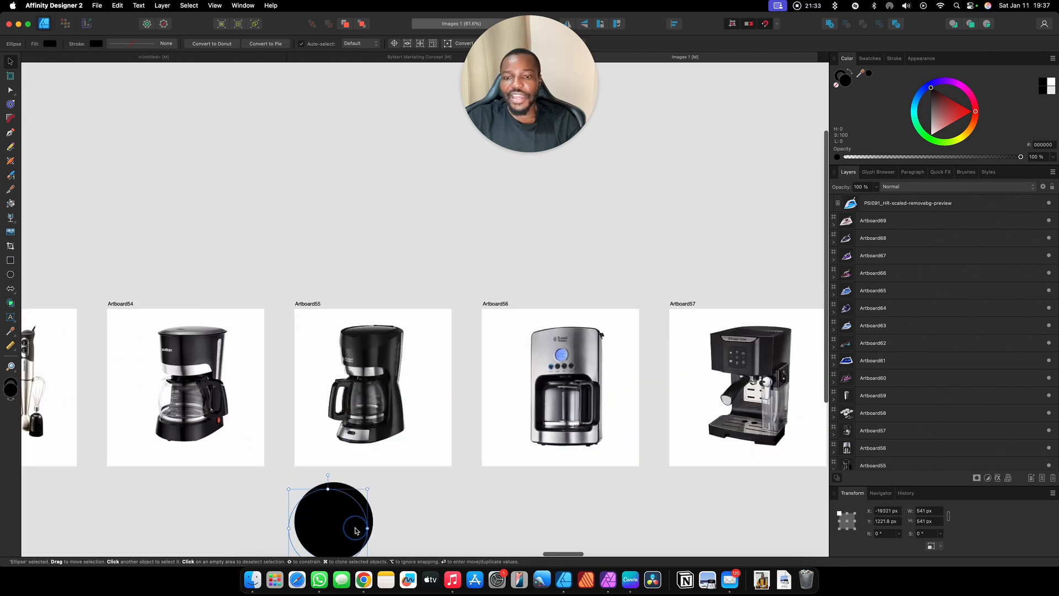
left_click(330, 339)
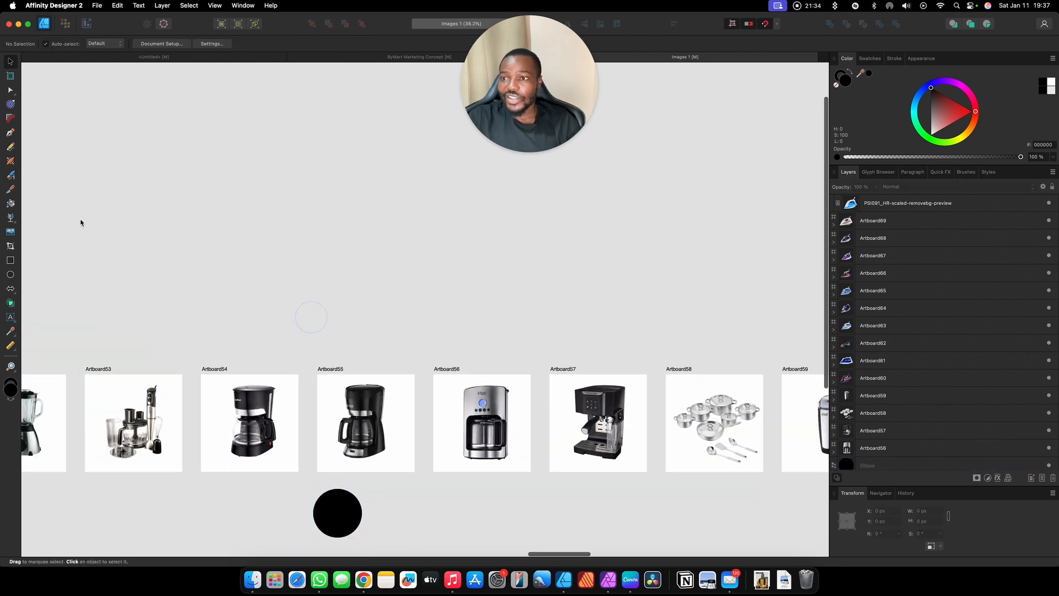
Draw a rectangle about 982 x 891 px on Artboard55, fill it with green 45FF00 and send it behind the coffee maker.
left_click(10, 260)
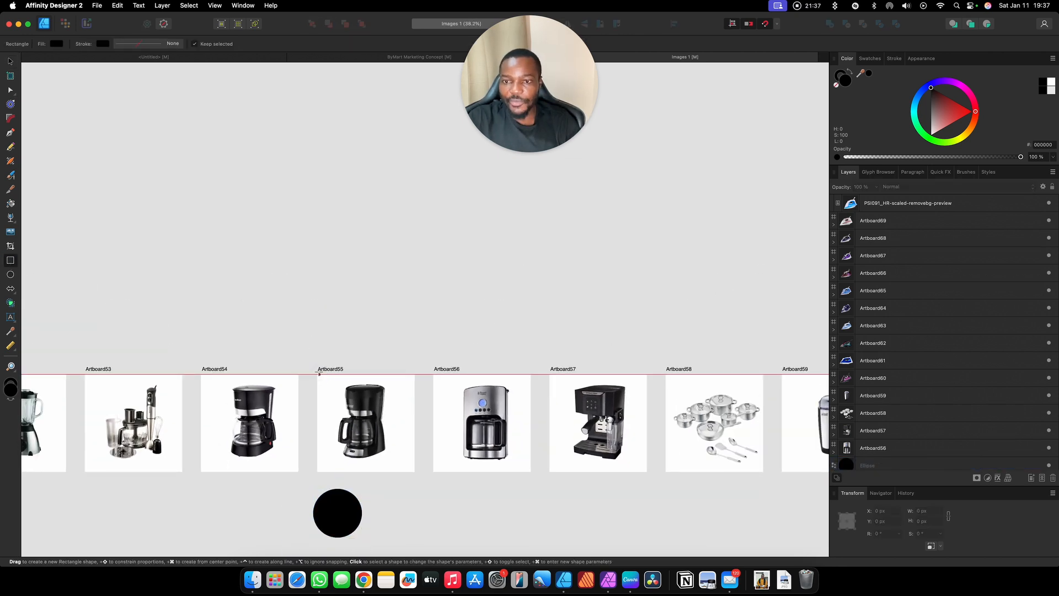
left_click_drag(319, 374, 408, 455)
left_click_drag(948, 109, 938, 159)
key("super+shift+bracketleft")
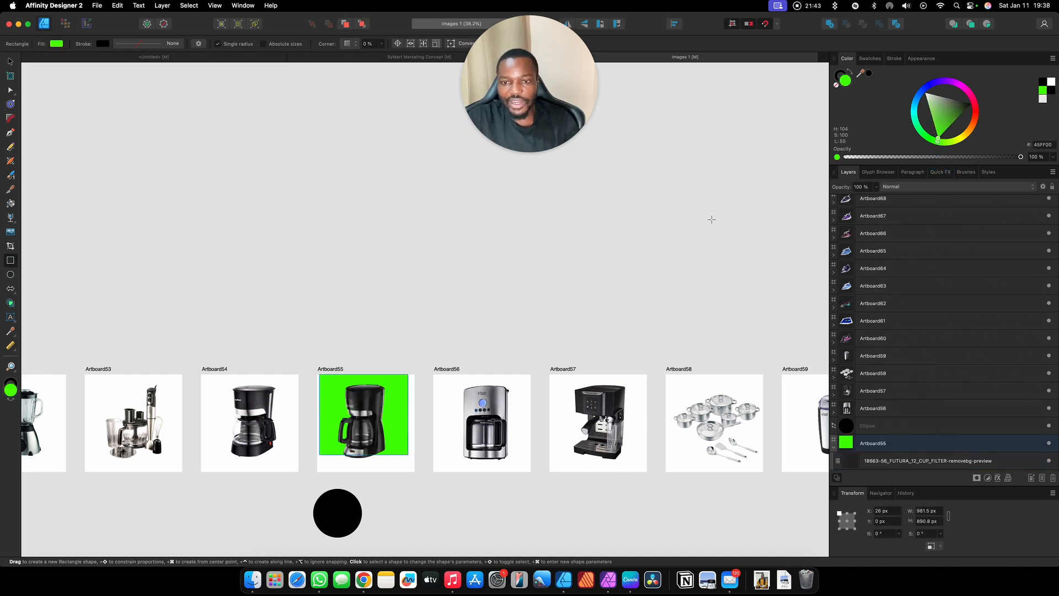
scroll(478, 231, "down", 1)
Align the green rectangle with Artboard55's right edge and resize it to 1080 px wide and about 790 px high.
left_click(10, 62)
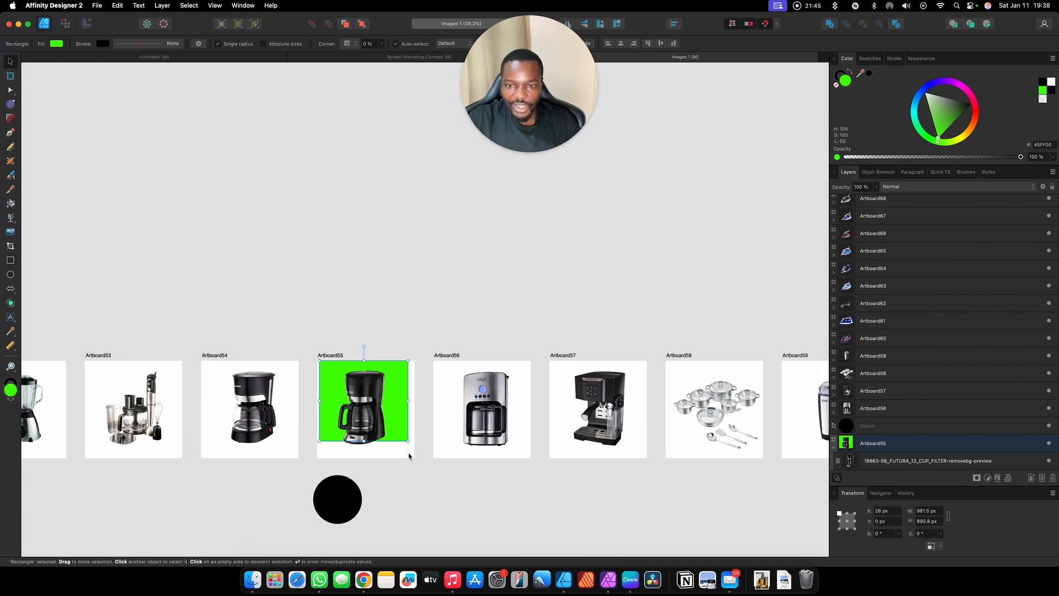
left_click_drag(405, 438, 412, 439)
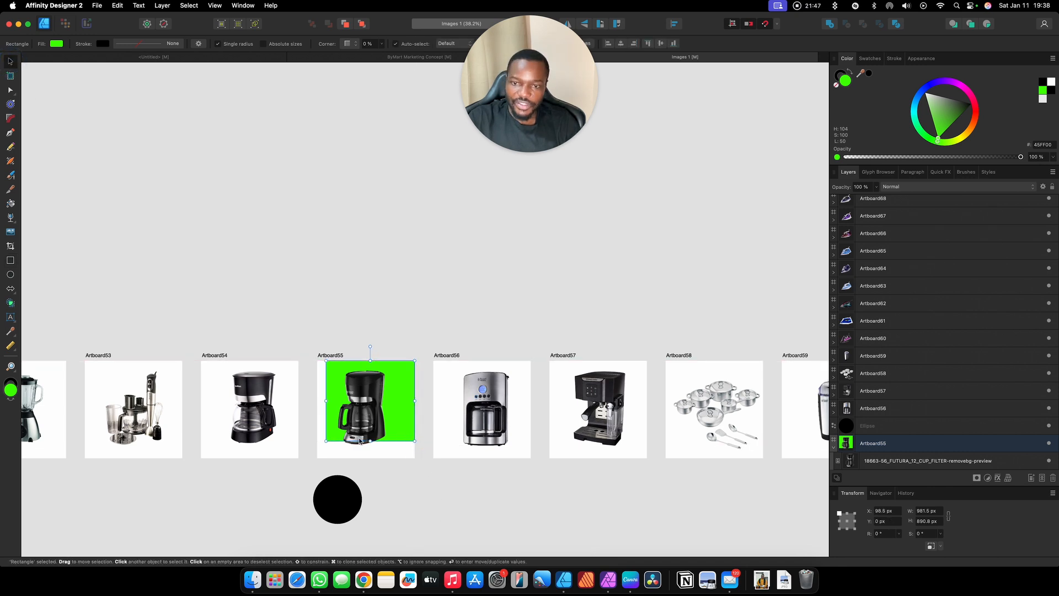
left_click_drag(327, 442, 317, 432)
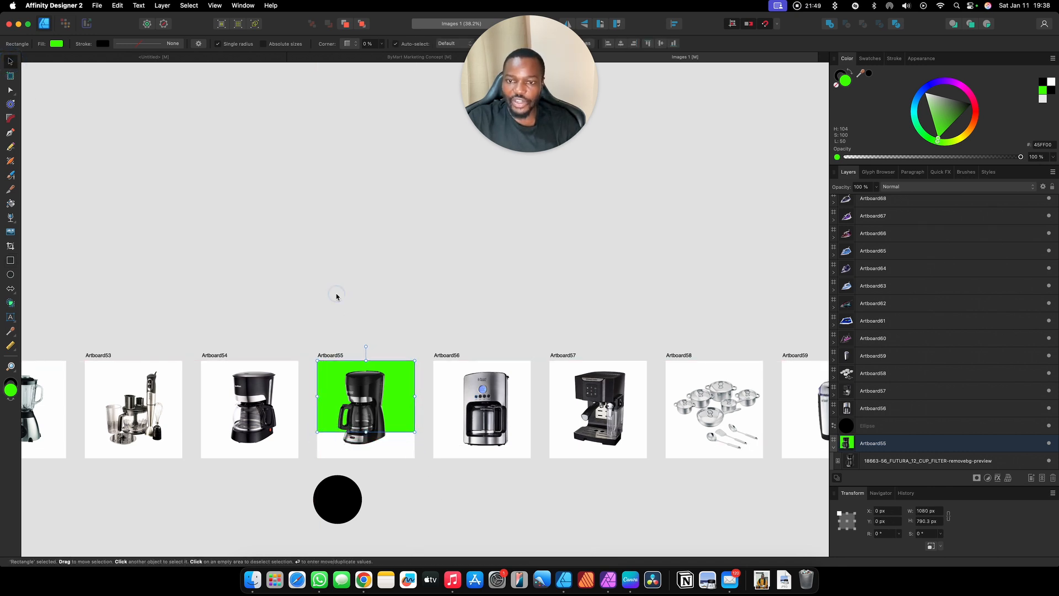
Move the green rectangle from behind the coffee maker to the empty canvas above Artboard55.
left_click(336, 293)
left_click(403, 411)
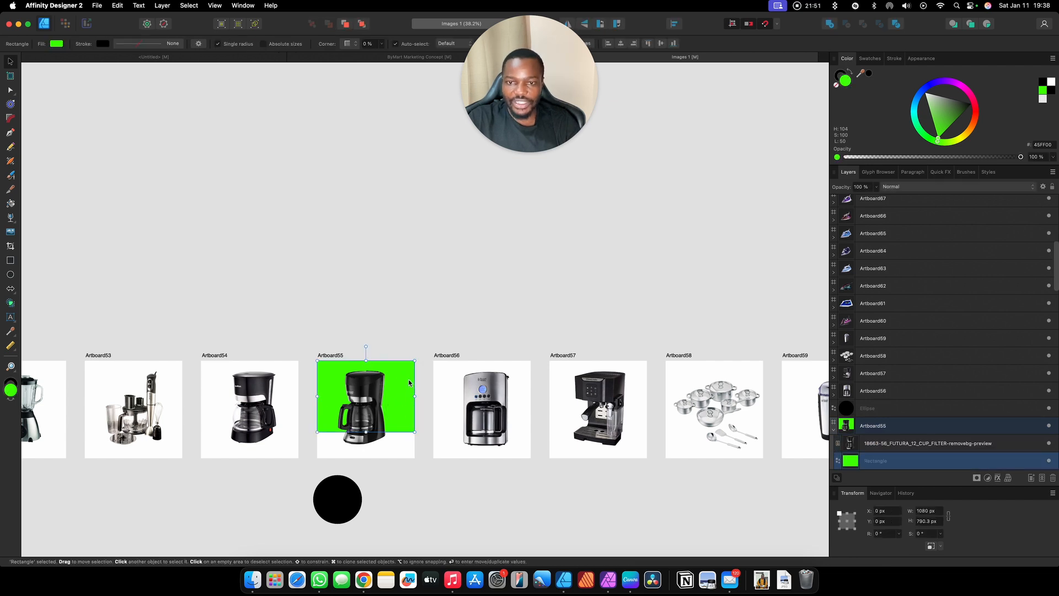
left_click_drag(411, 378, 370, 284)
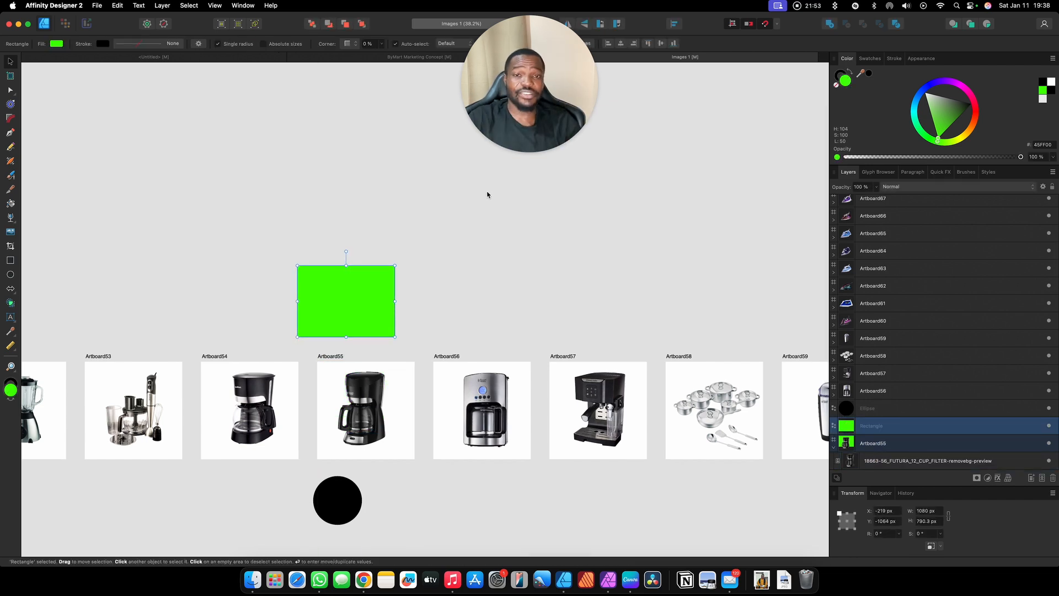
scroll(386, 309, "up", 5)
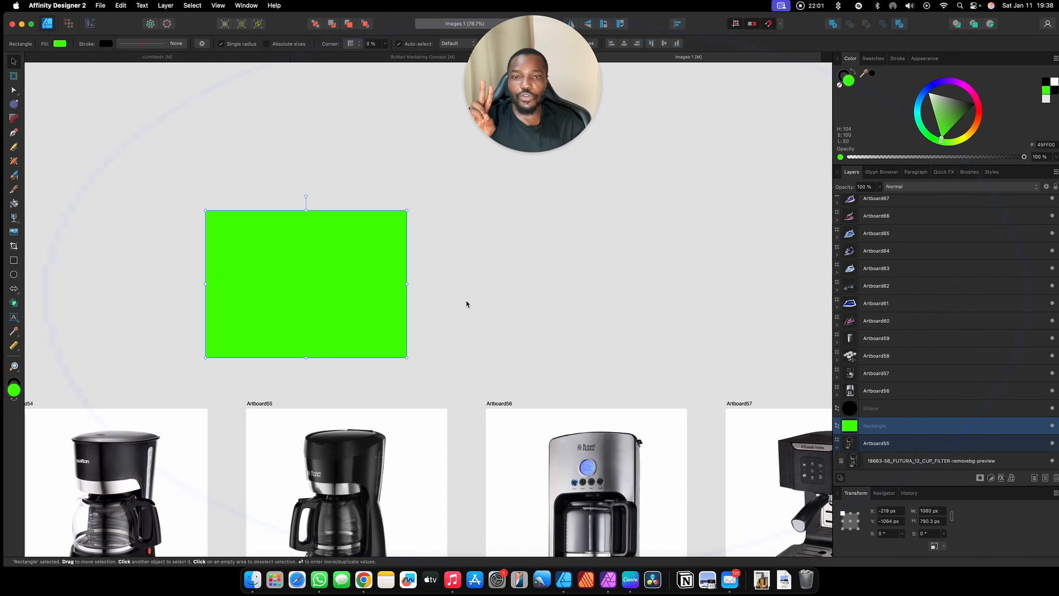
Switch to the Product Images folder in Finder and preview the Images 1 JPG exports from Artboard1.jpg to Artboard9.jpg.
key("ctrl+Up")
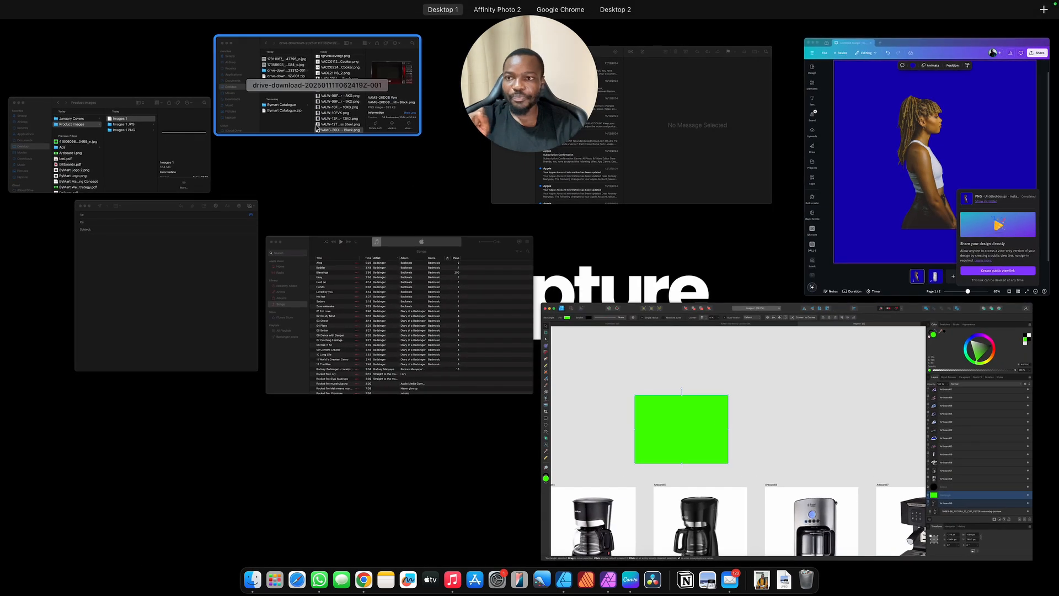
left_click(165, 149)
left_click(270, 150)
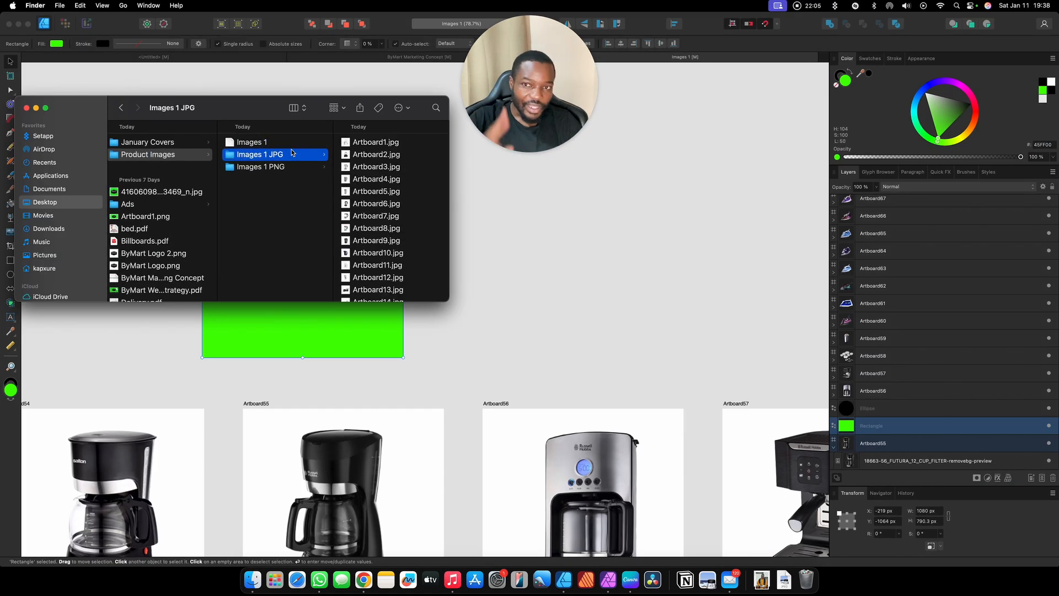
left_click(354, 145)
key("space")
key("Down")
key("Down")
key("Down")
key("Down")
key("Down")
key("Down")
key("Down")
key("Down")
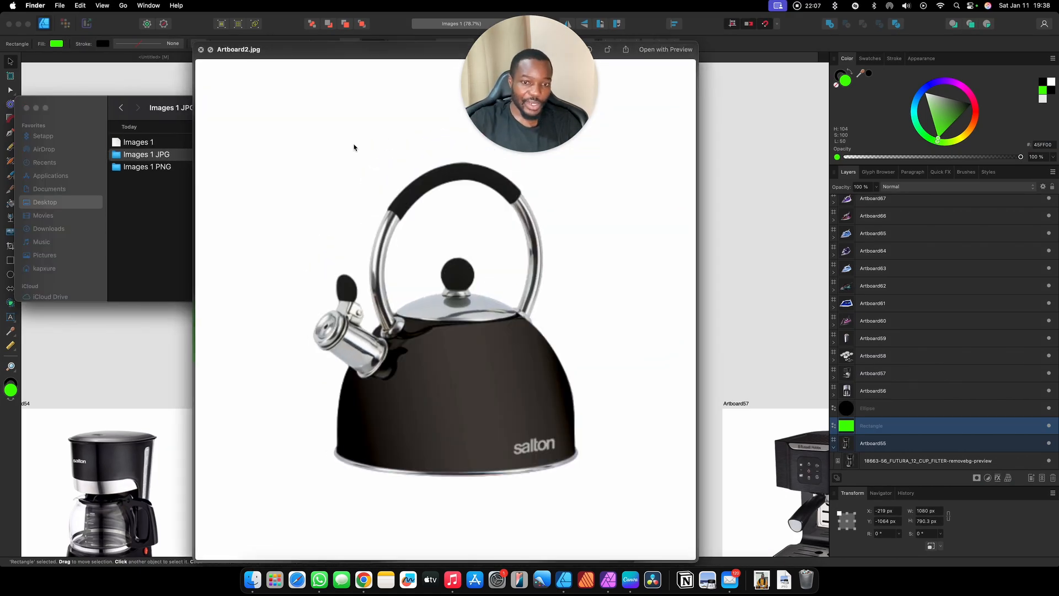
key("space")
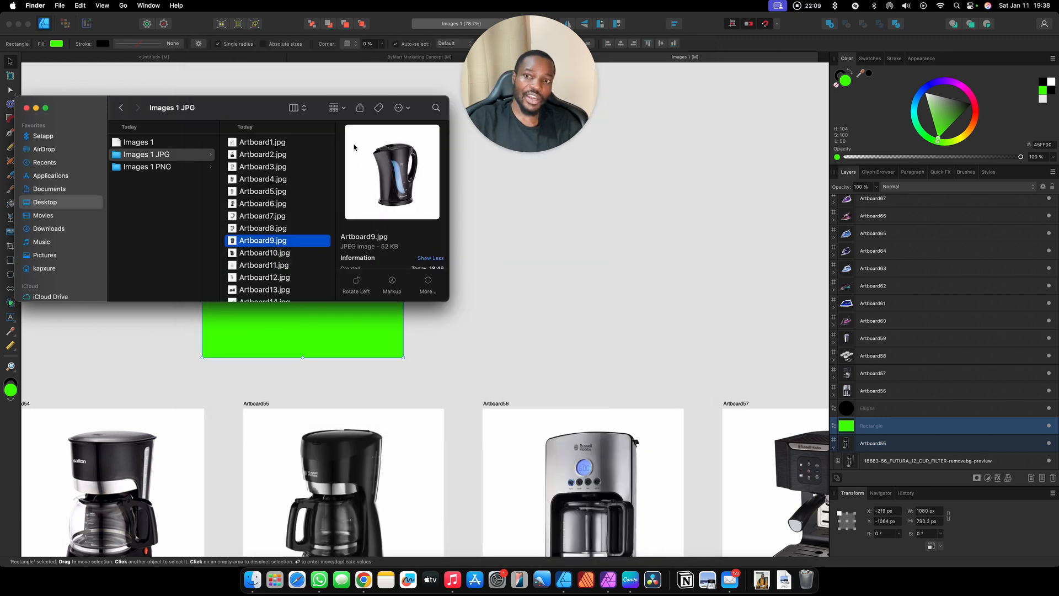
Preview the transparent exports in the Images 1 PNG folder from Artboard1.png past Artboard11.png and return to the folder level.
key("Left")
key("Down")
key("Right")
key("space")
key("Down")
key("Down")
key("Down")
key("Down")
key("Down")
key("Down")
key("Down")
key("Down")
key("Down")
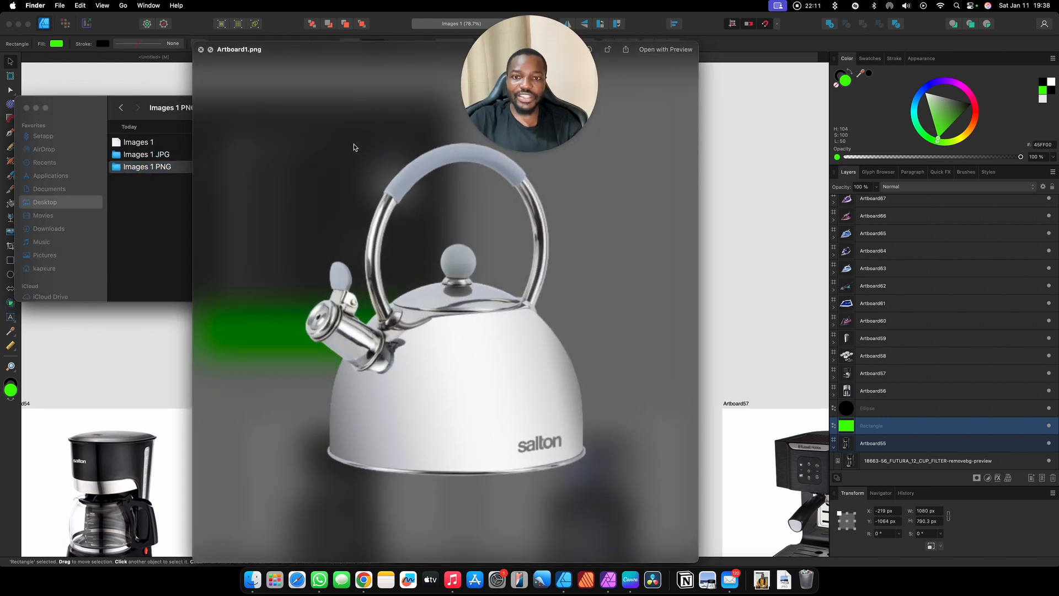
key("Down")
key("Down")
key("Down")
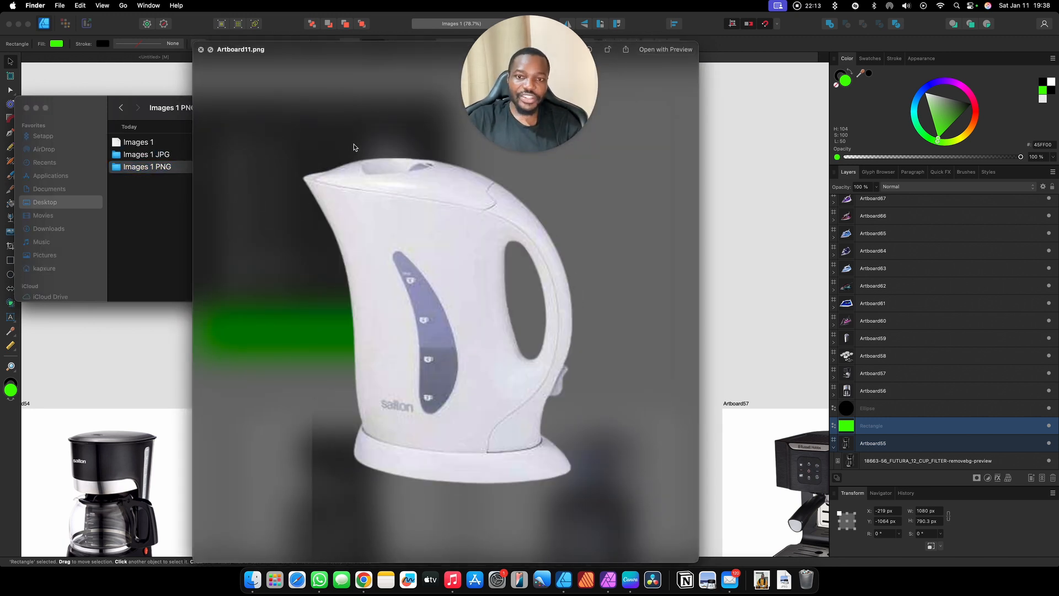
key("space")
key("Left")
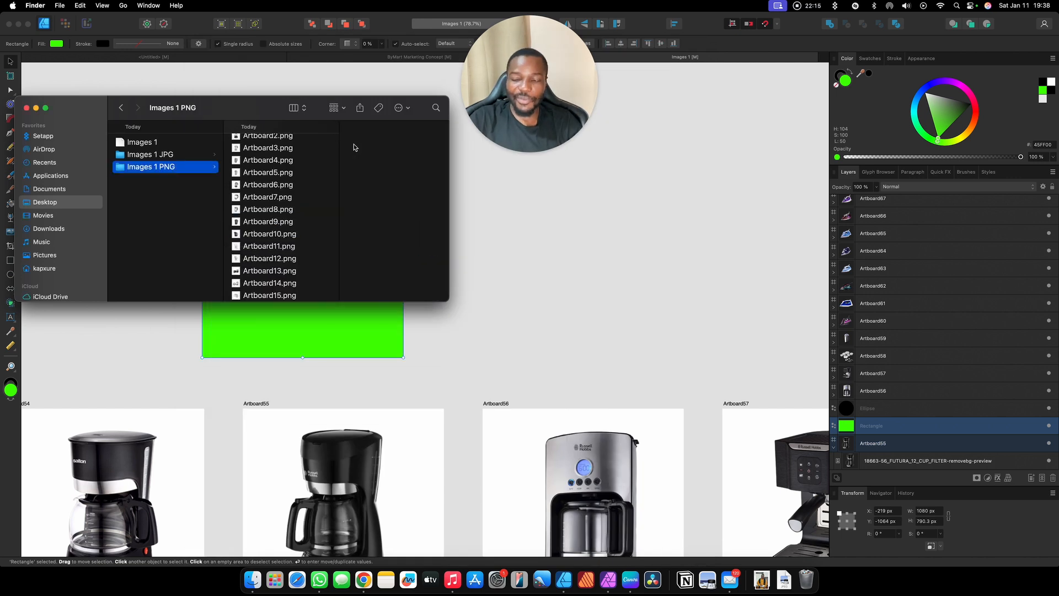
key("Up")
key("Down")
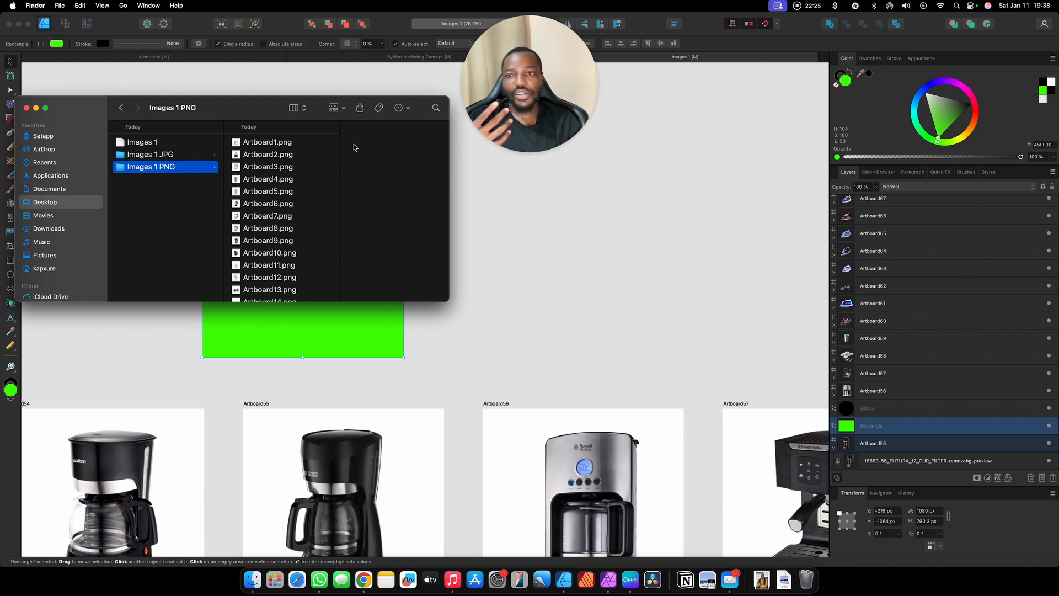
Check Artboard1.png against its JPG version and preview Artboard2.jpg through Artboard5.jpg in Images 1 JPG.
key("Right")
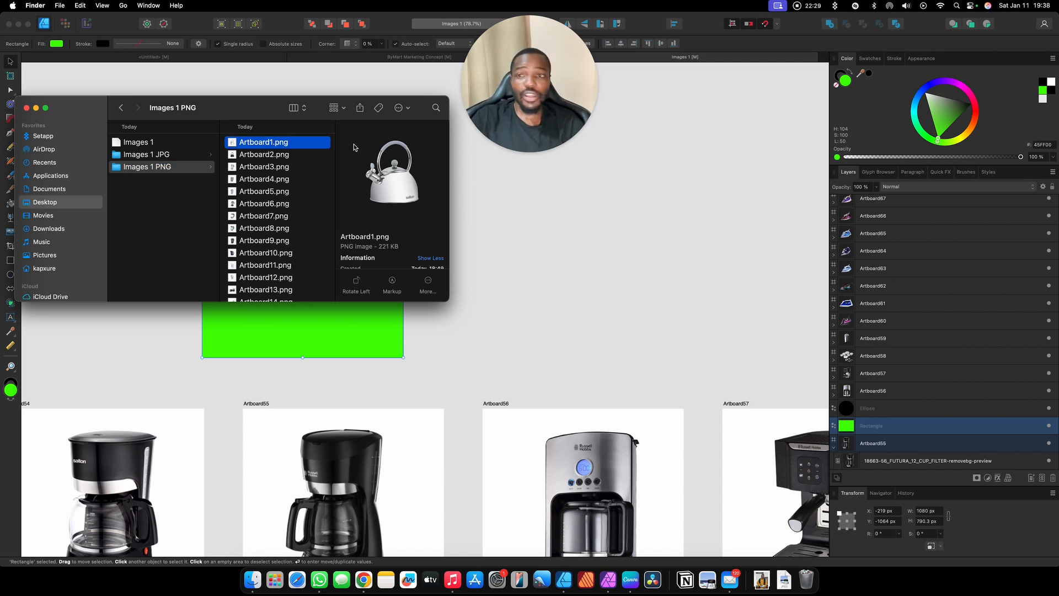
key("Left")
key("Up")
key("Right")
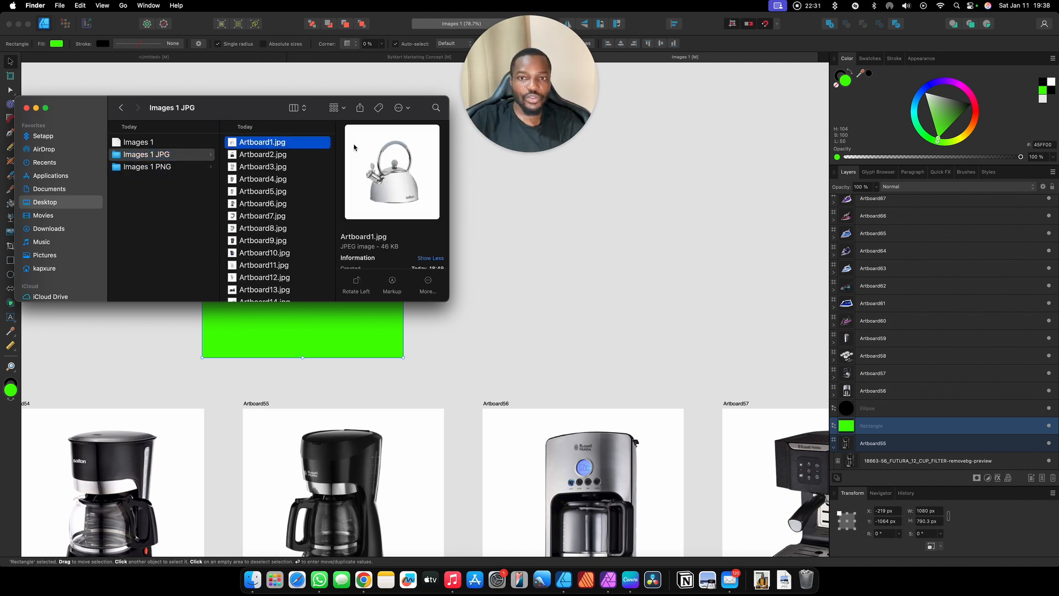
key("Down")
key("space")
key("Down")
key("Down")
key("Down")
key("space")
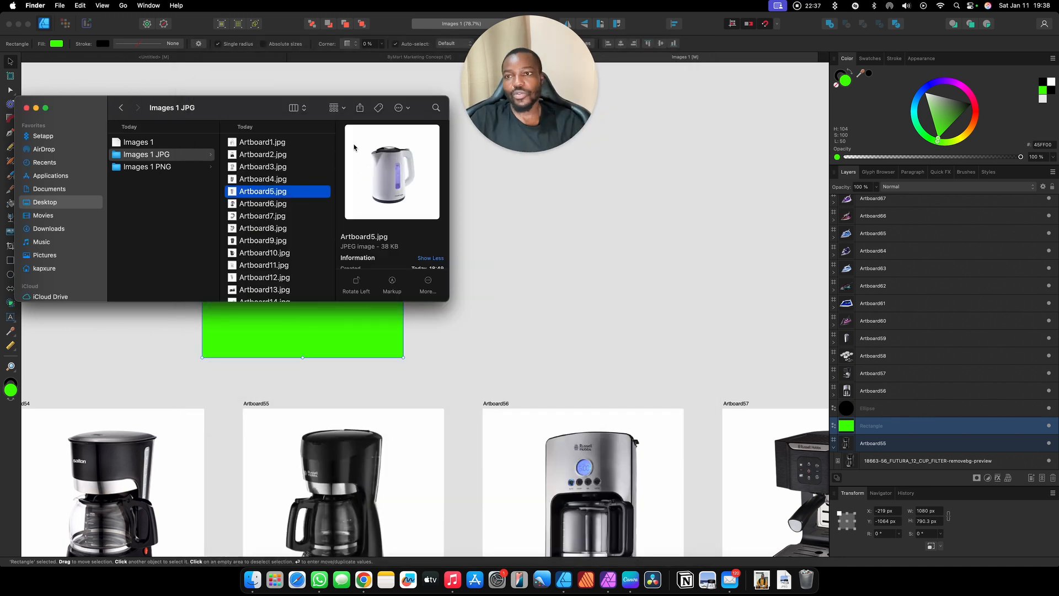
Preview Artboard1.png in the Images 1 PNG folder to examine its transparent background, and return to the folder level.
key("Left")
key("Down")
key("Right")
key("space")
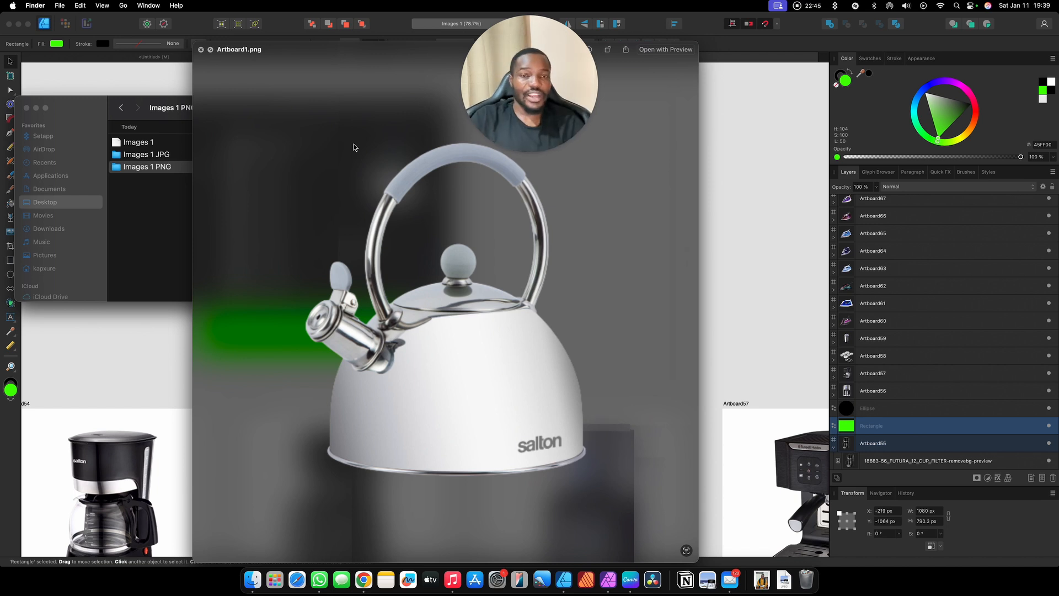
key("space")
key("Left")
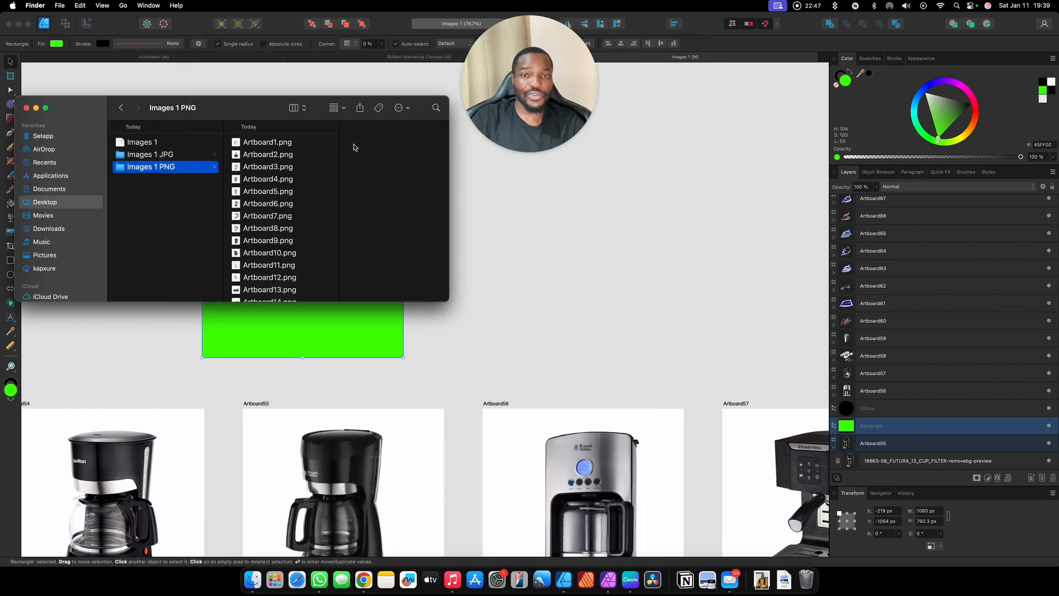